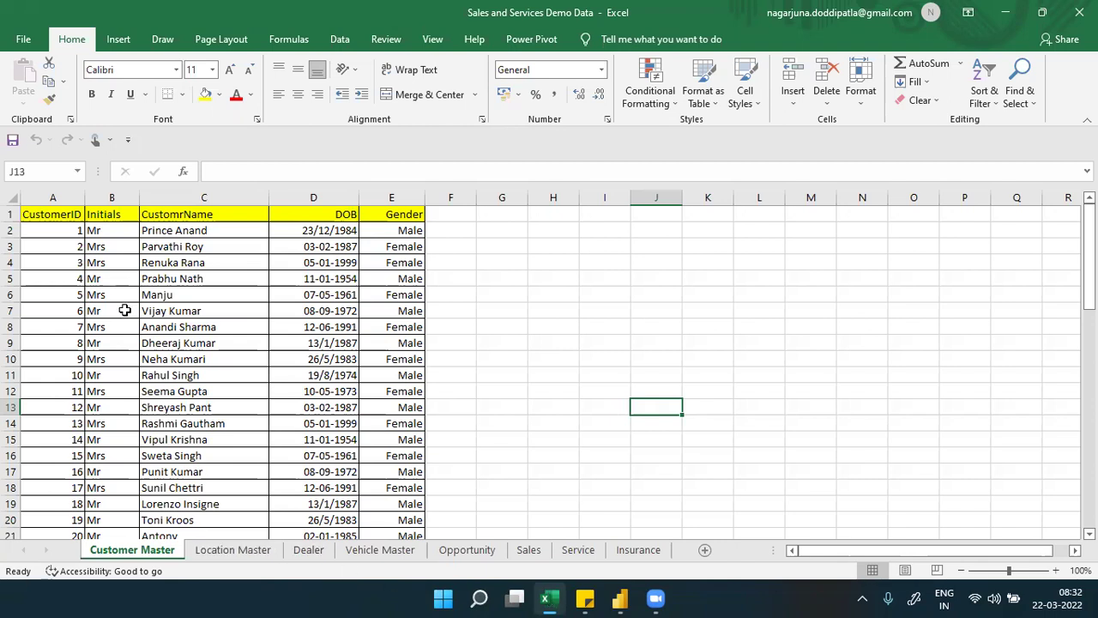
Look through the workbook's sheets from Location Master to Insurance and return to the Customer Master sheet.
left_click(236, 549)
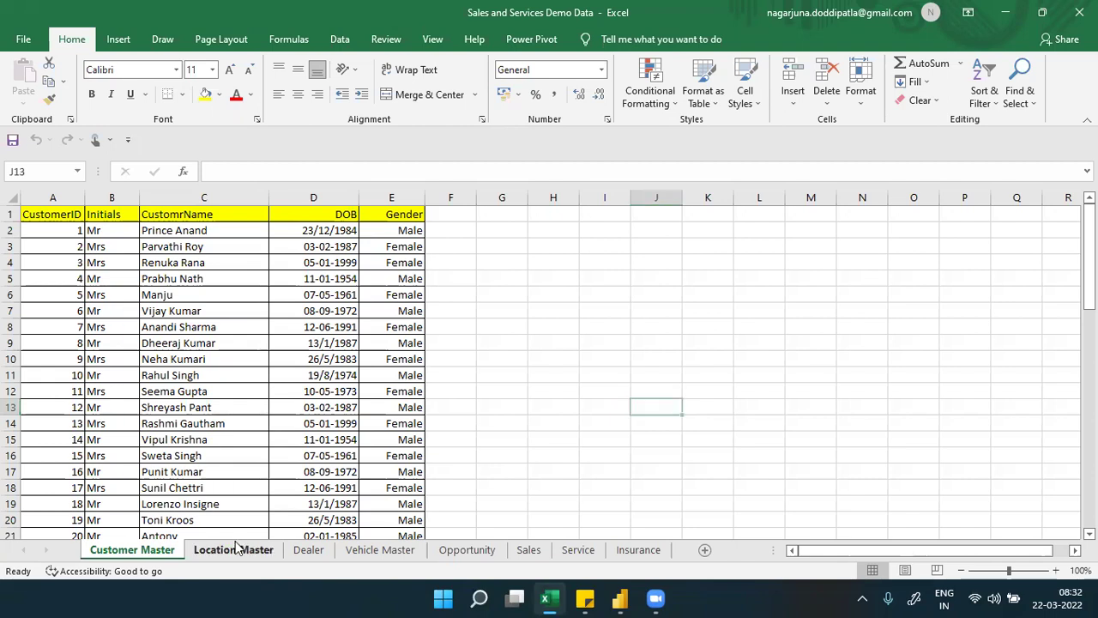
left_click(299, 554)
left_click(386, 551)
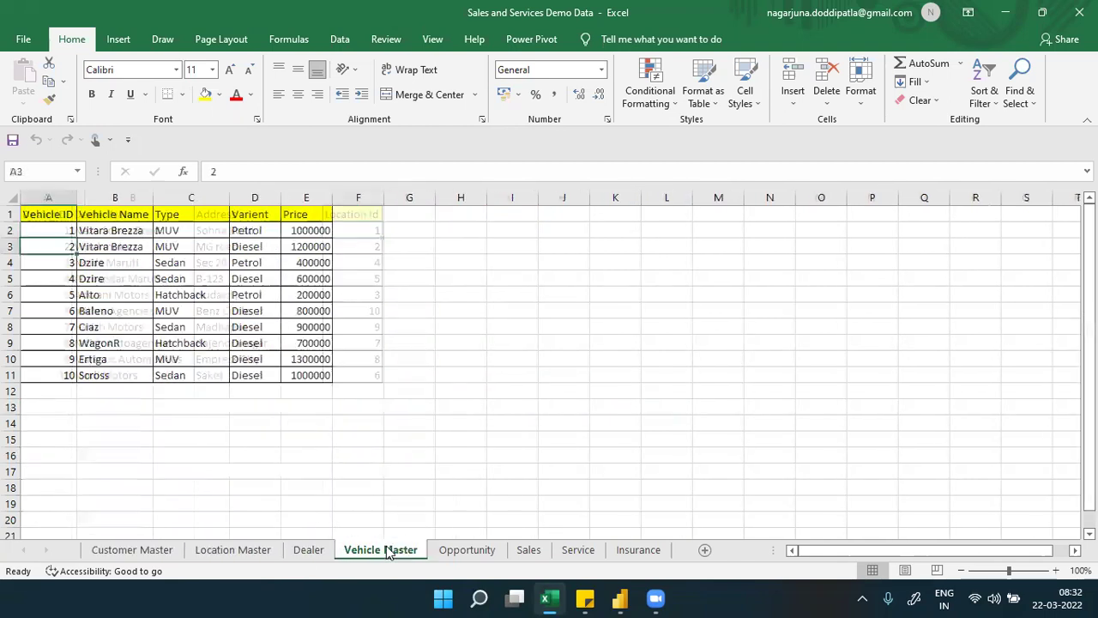
left_click(460, 550)
left_click(522, 550)
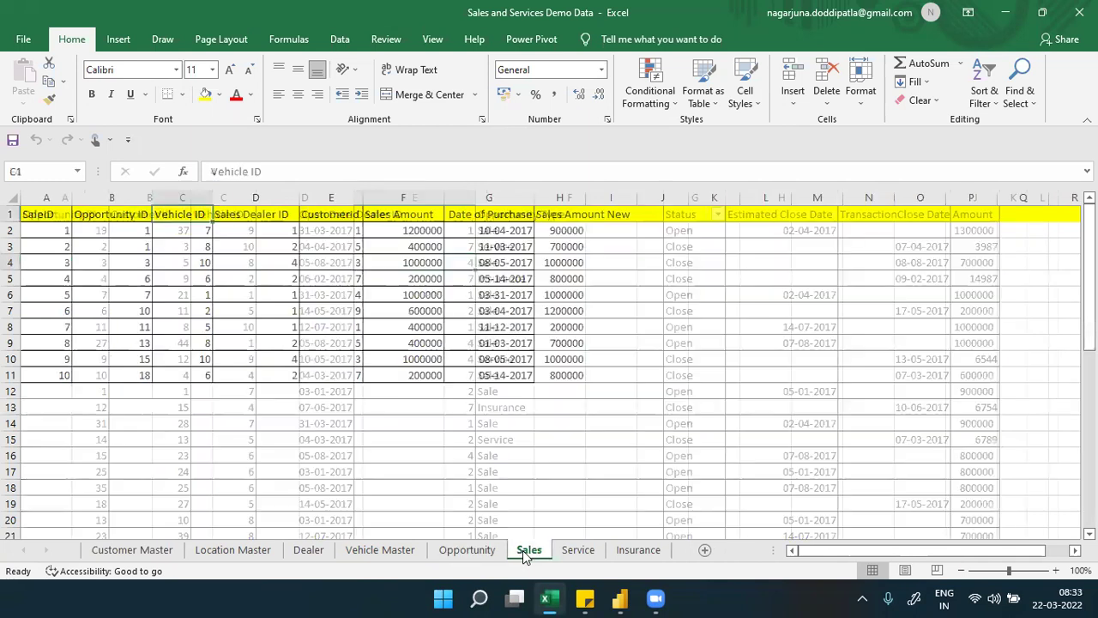
left_click(574, 551)
left_click(627, 549)
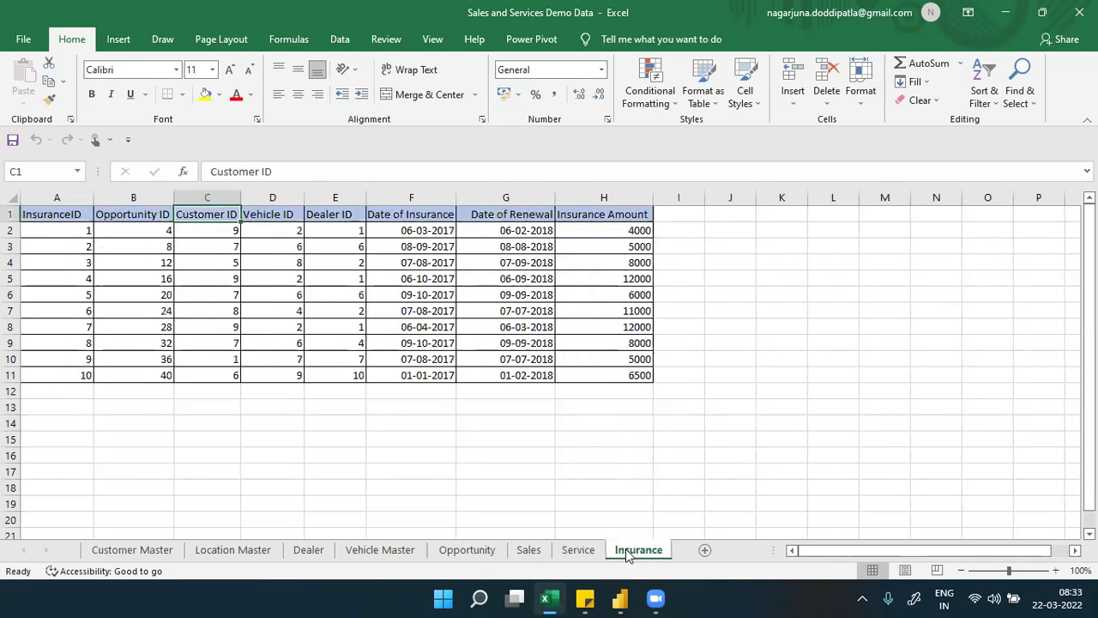
left_click(134, 550)
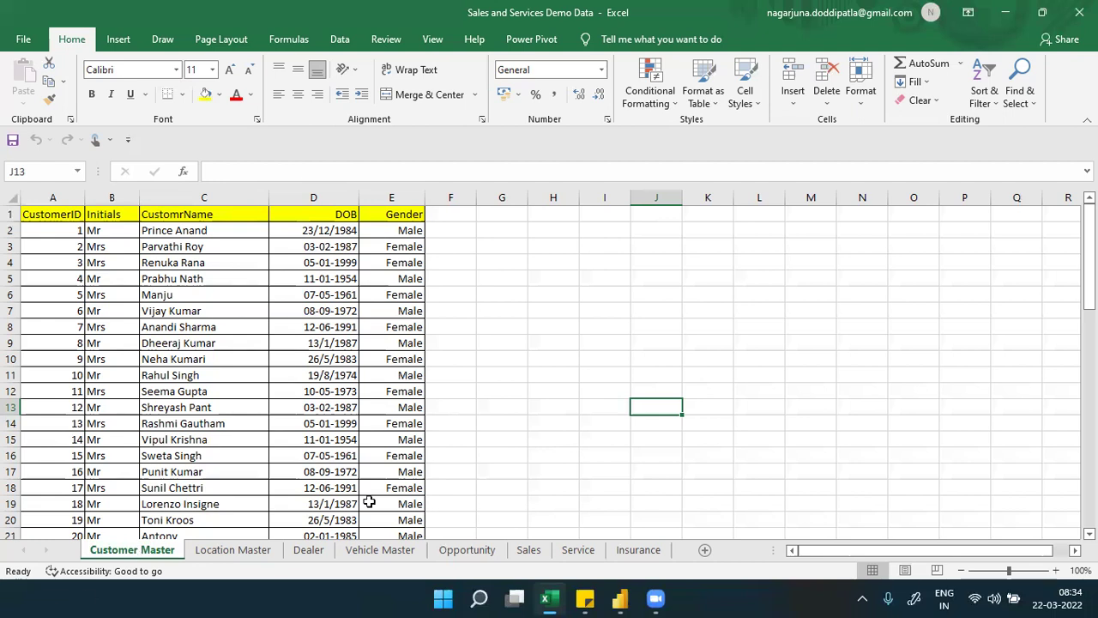
Switch to the CRM Dashboard - Maruti report in Power BI Desktop and view its Customer View, Regional View and Vehicle History pages.
mouse_move(619, 599)
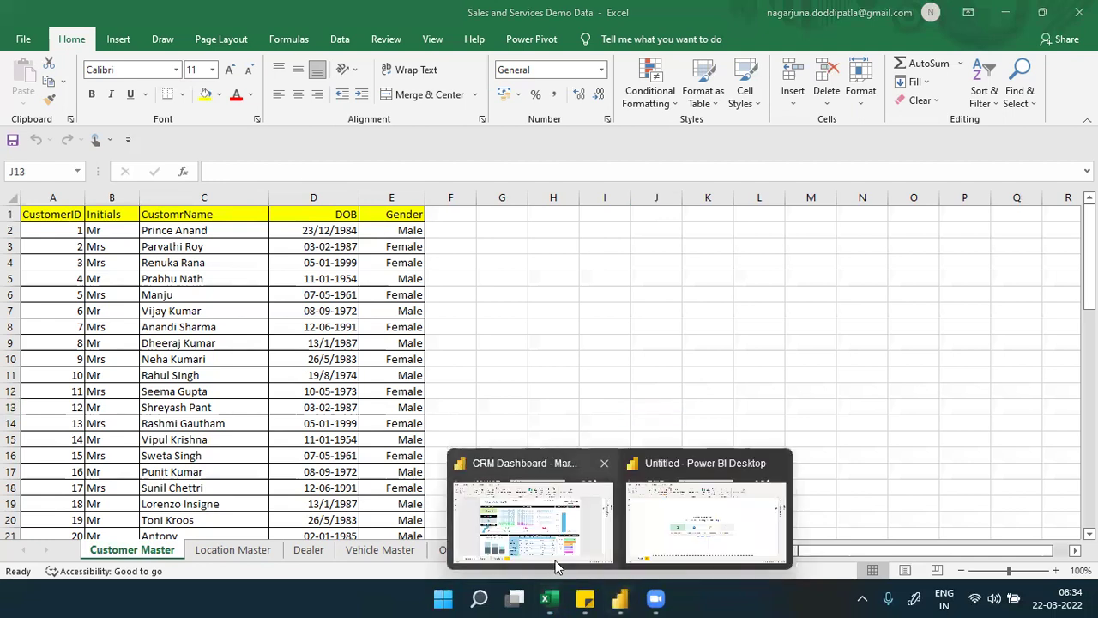
left_click(554, 567)
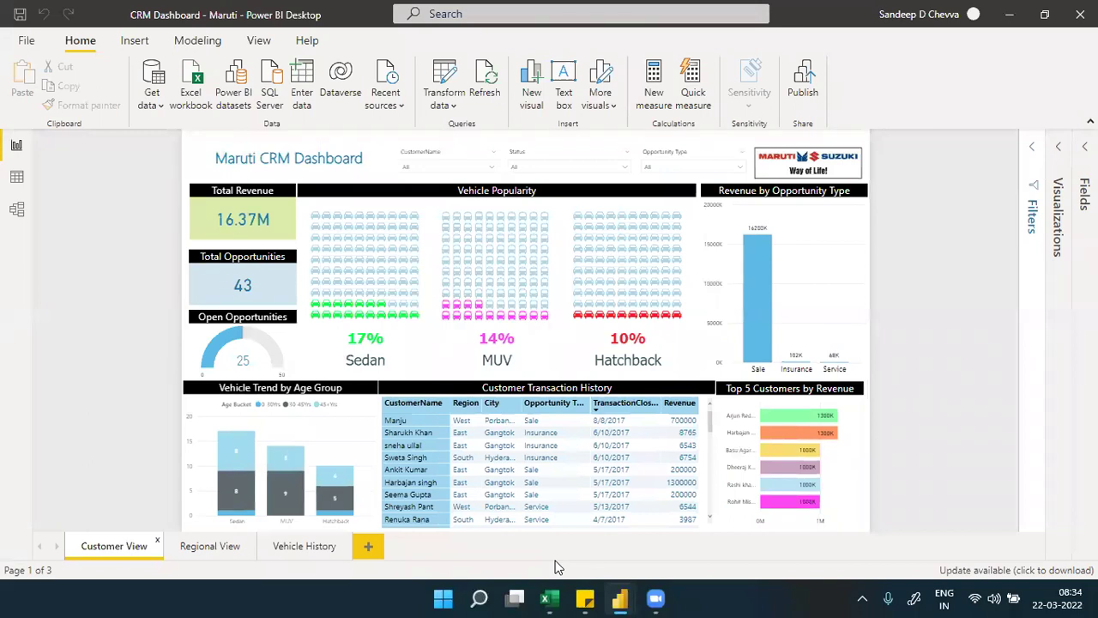
left_click(229, 553)
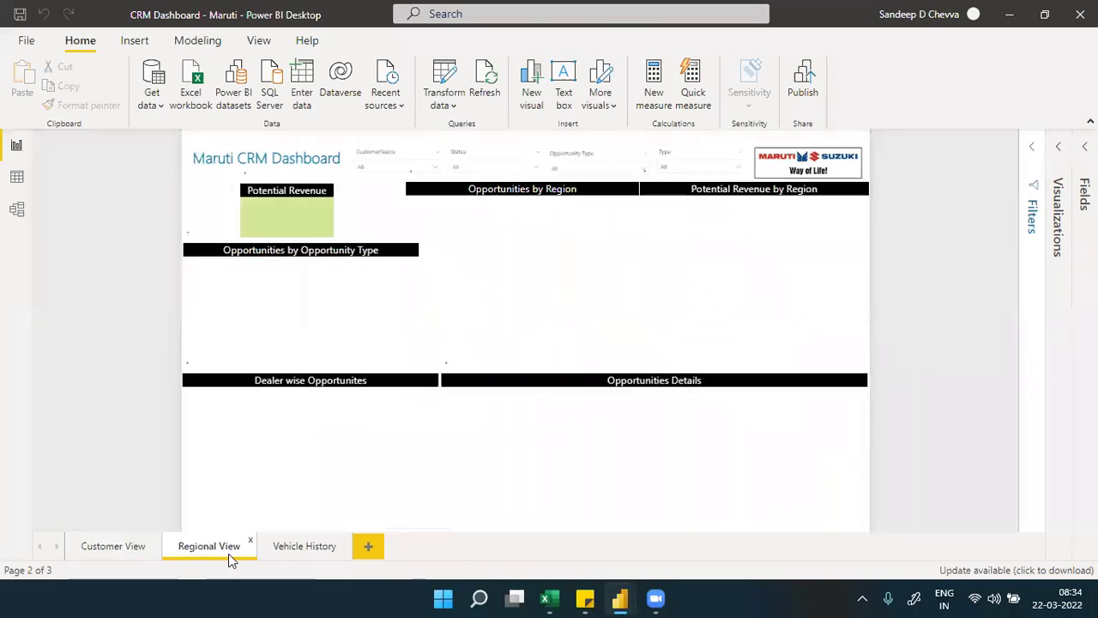
left_click(277, 549)
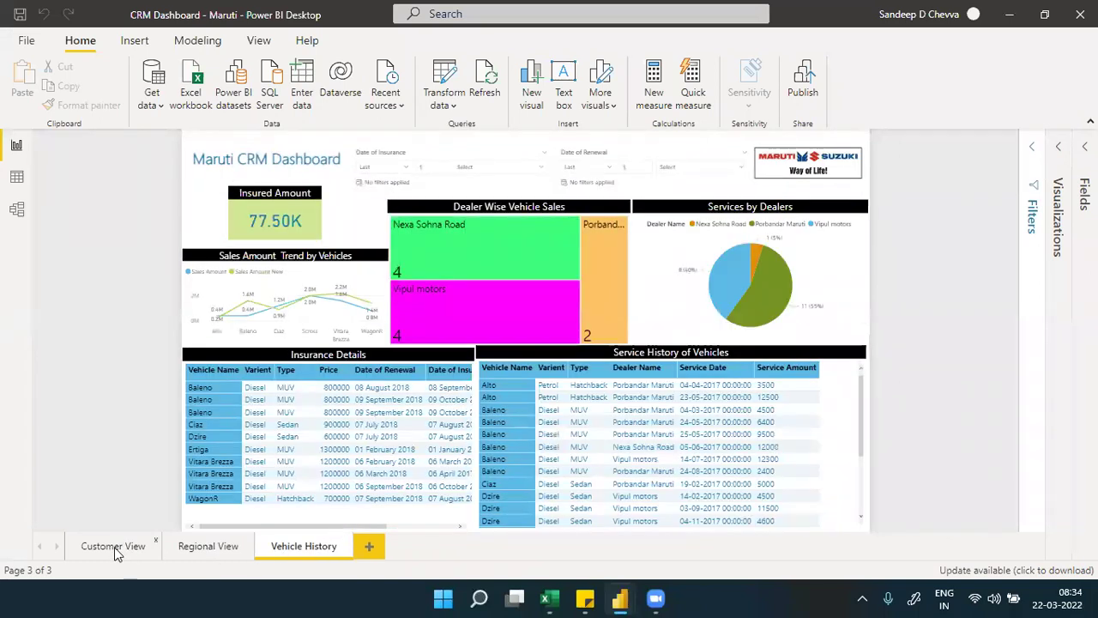
left_click(117, 549)
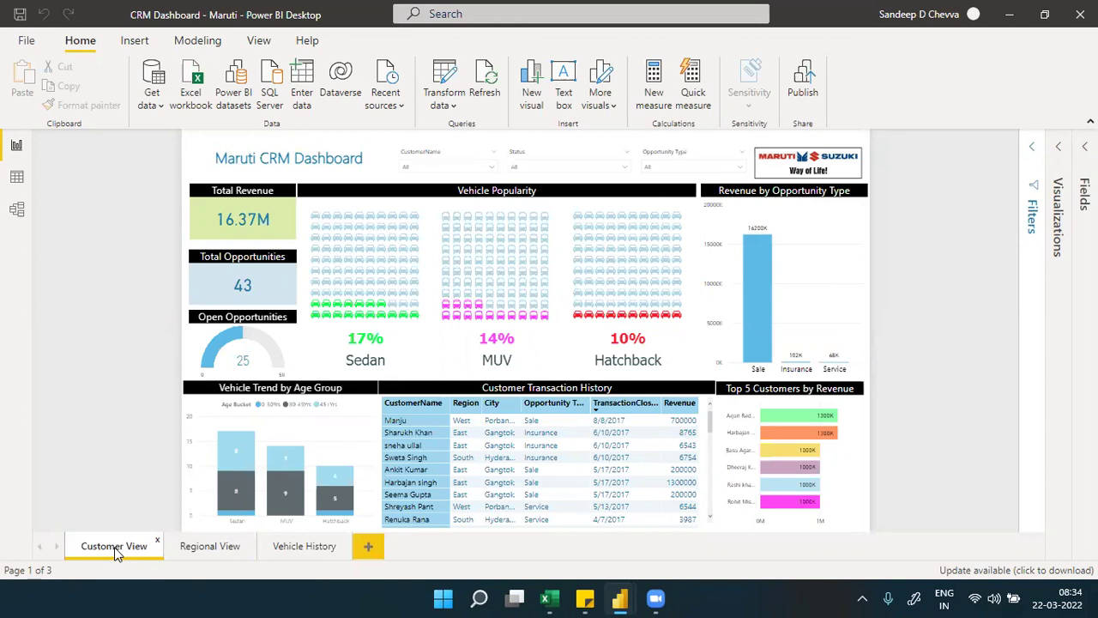
Examine the visuals on the Regional View and Vehicle History pages, comparing them with Customer View and ending on that page.
left_click(189, 552)
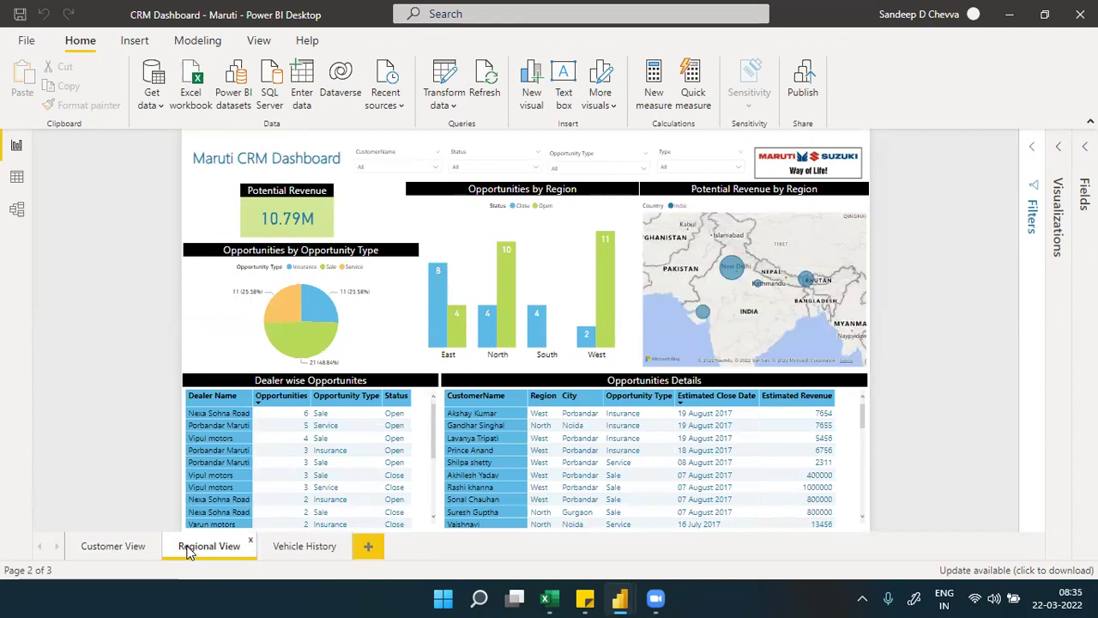
left_click(291, 552)
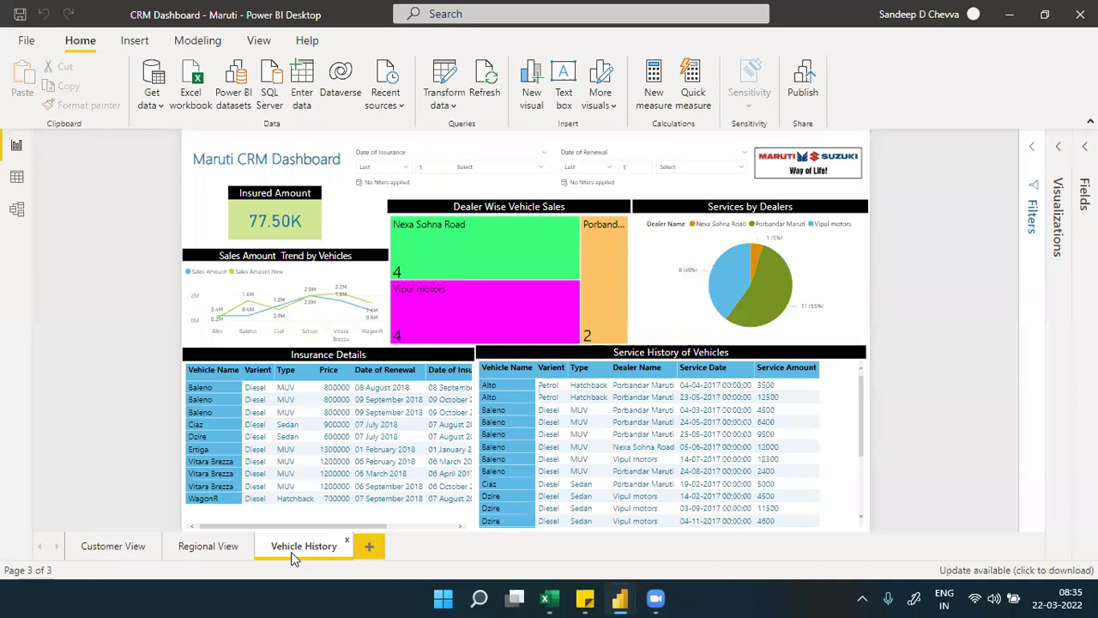
left_click(219, 553)
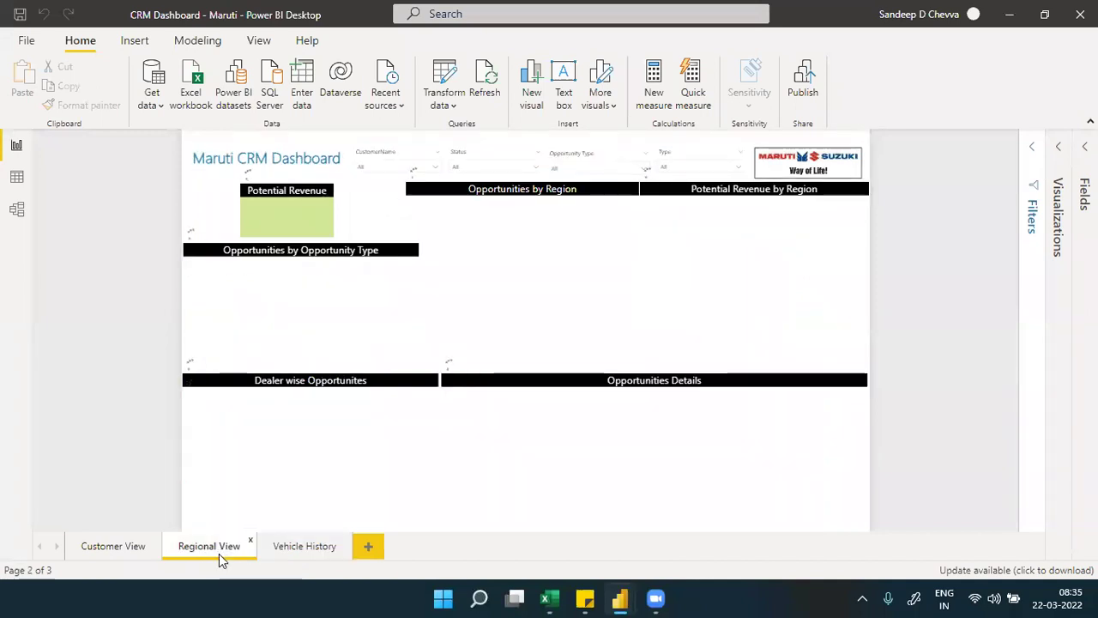
left_click(142, 555)
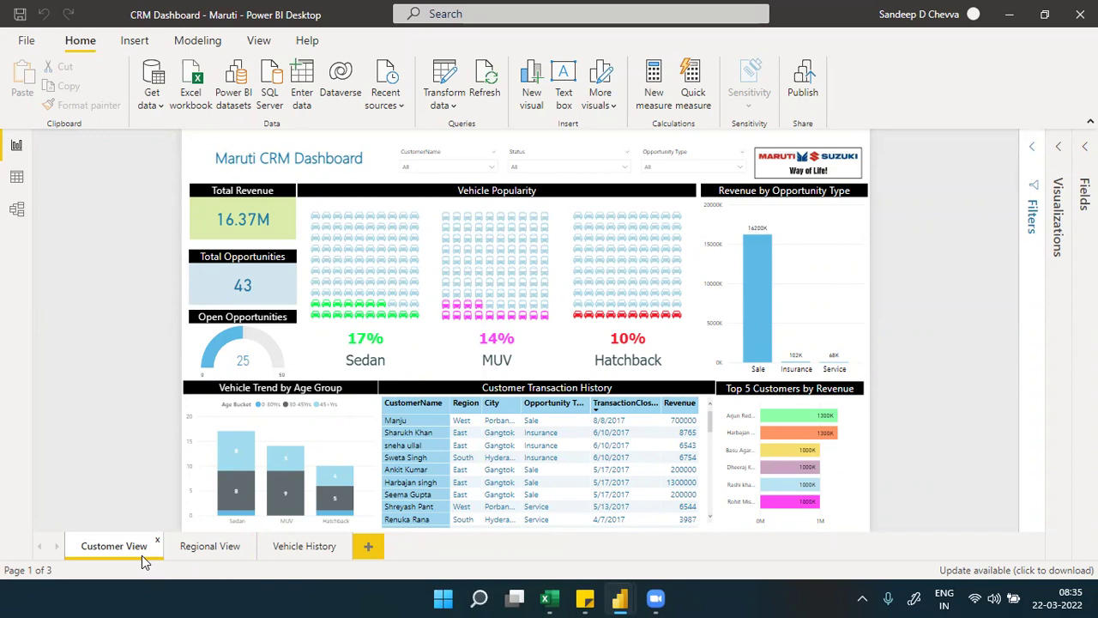
left_click(191, 555)
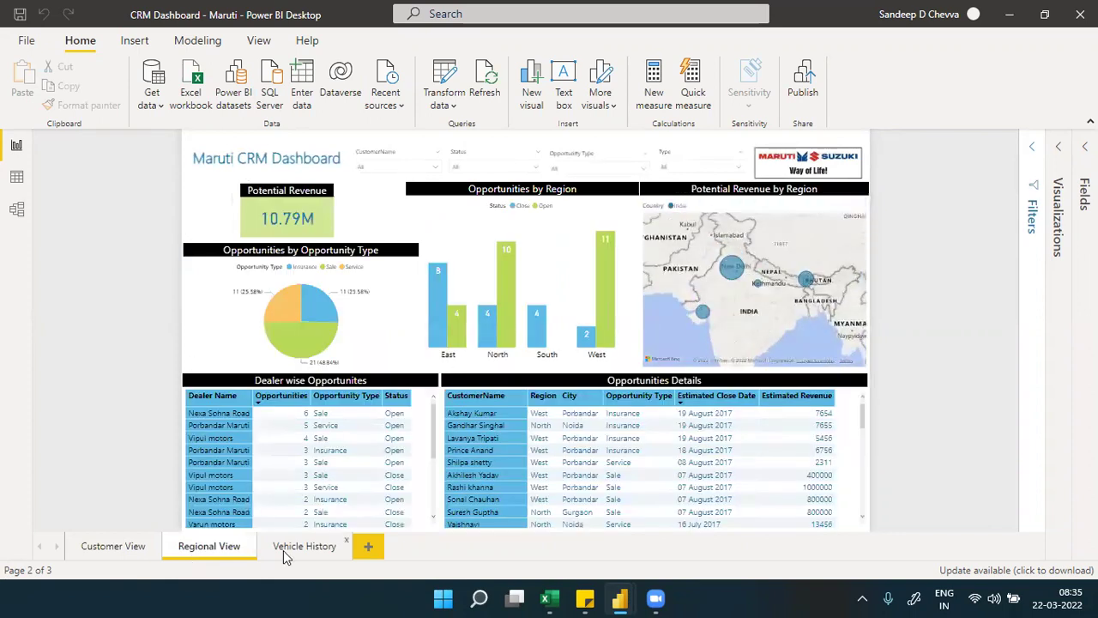
left_click(283, 556)
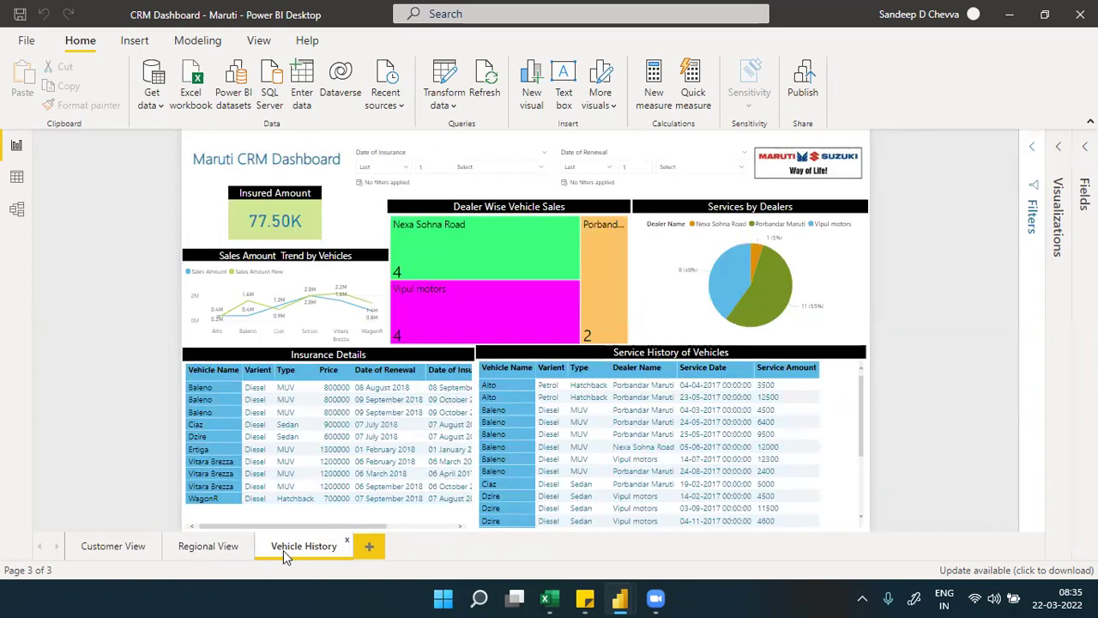
left_click(207, 545)
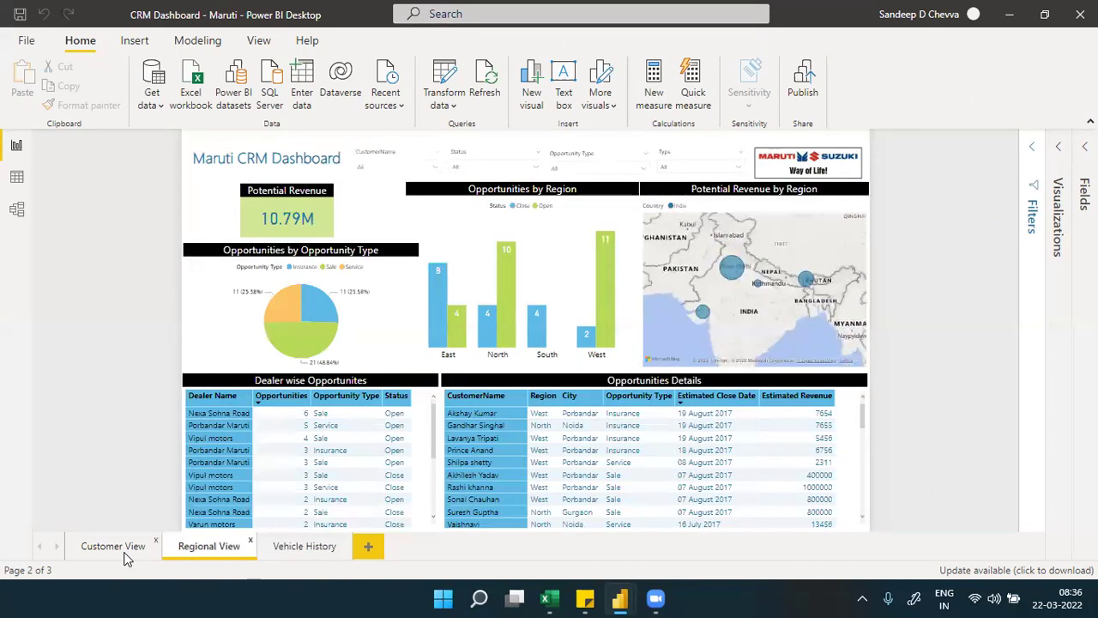
left_click(125, 553)
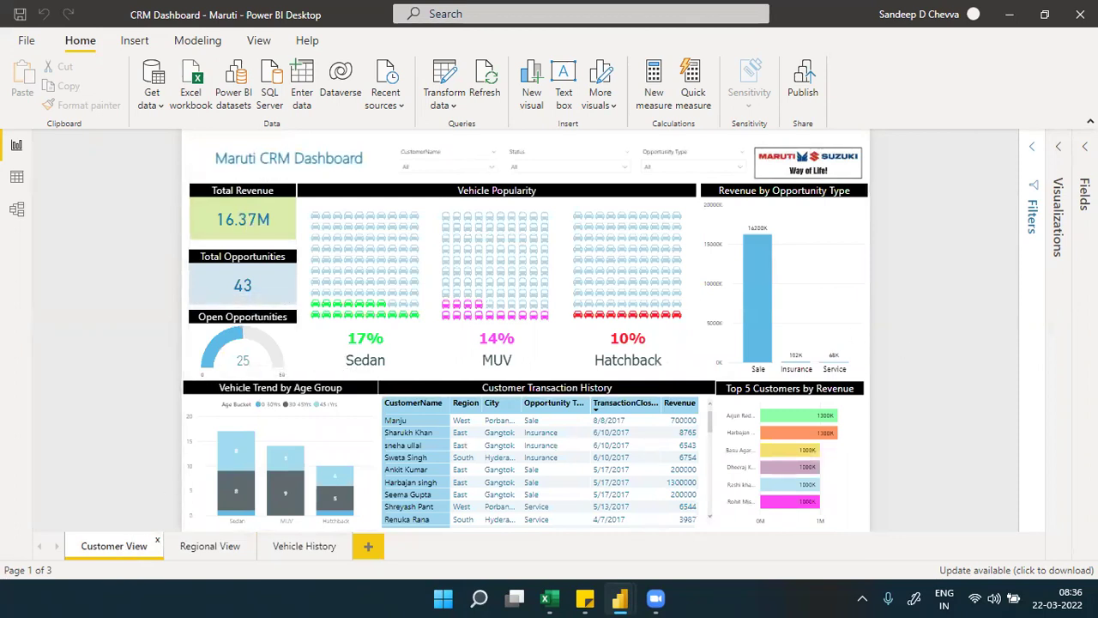
Inspect the dashboard's list of tables and the relationships in its data model, and return to the report with the field list collapsed.
left_click(1084, 197)
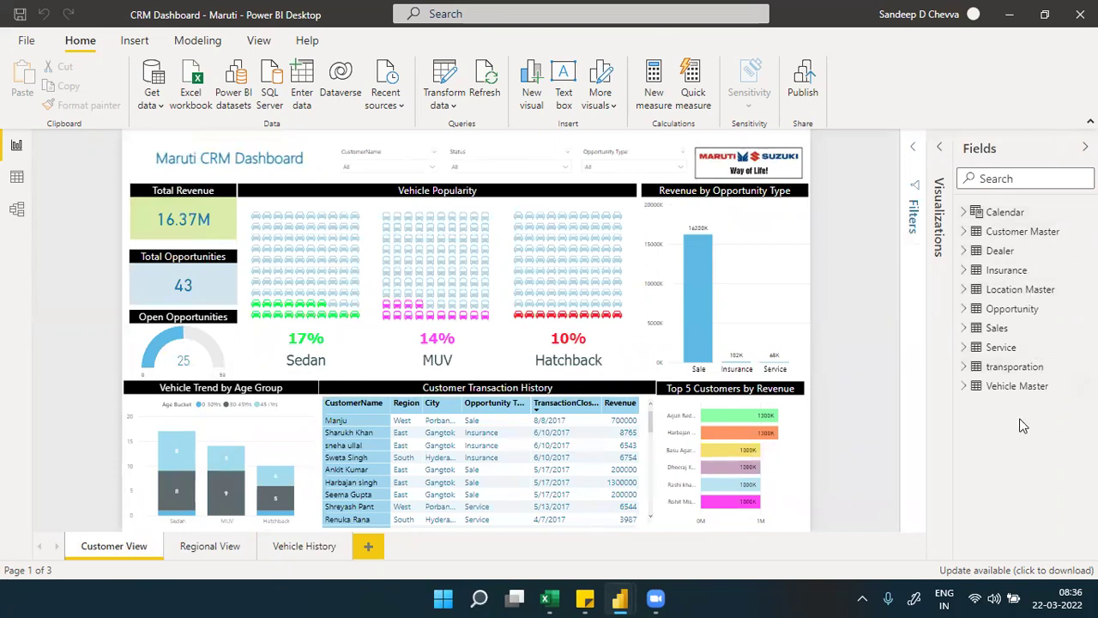
left_click(16, 211)
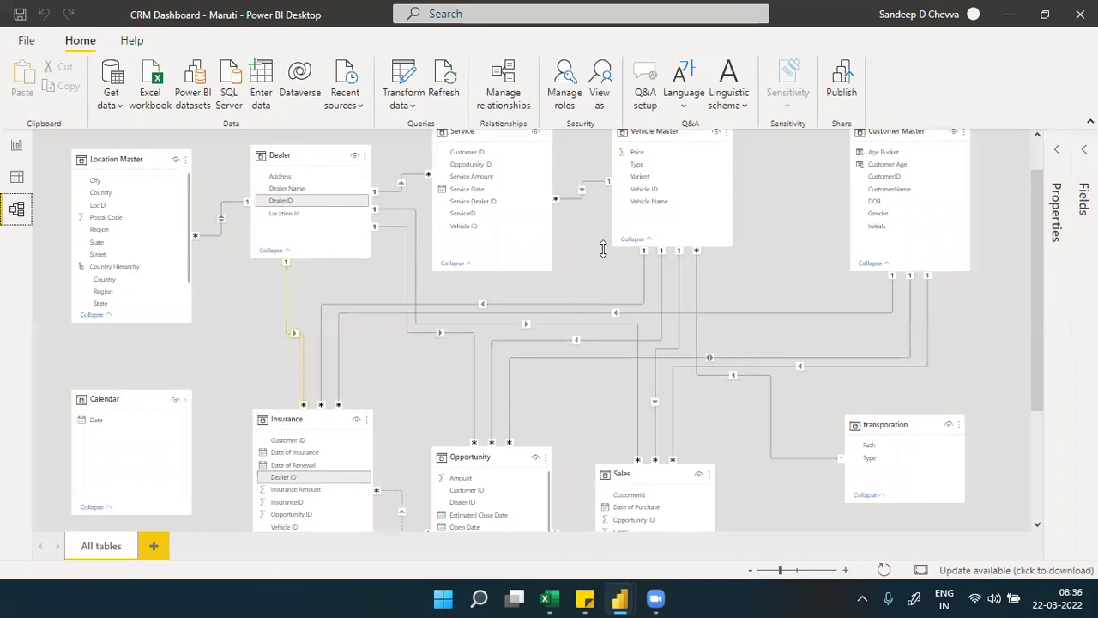
left_click(27, 156)
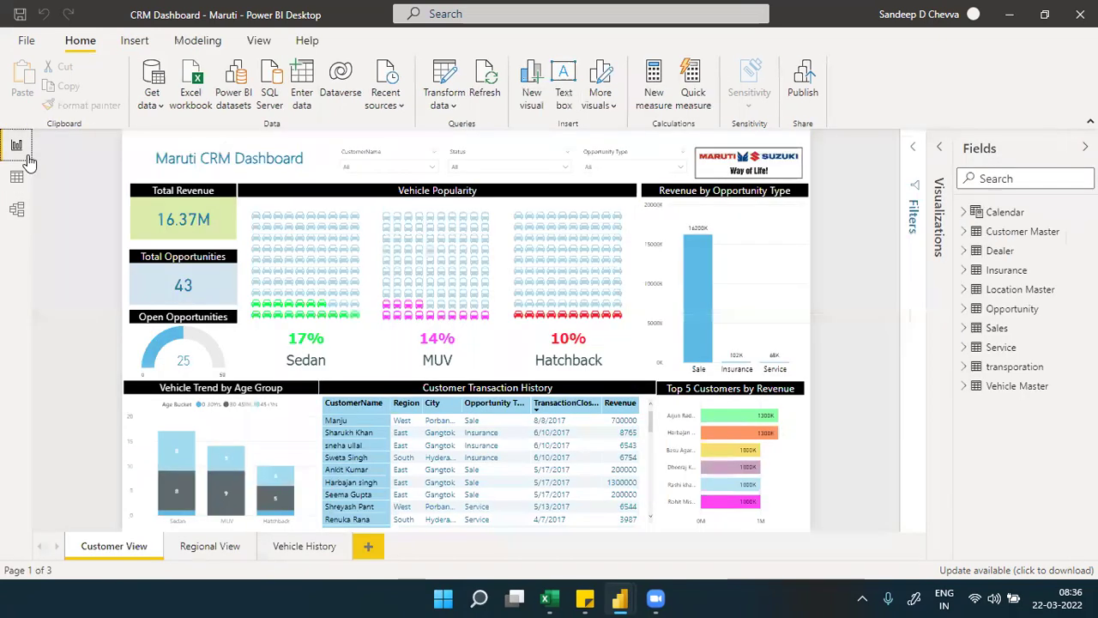
left_click(1022, 152)
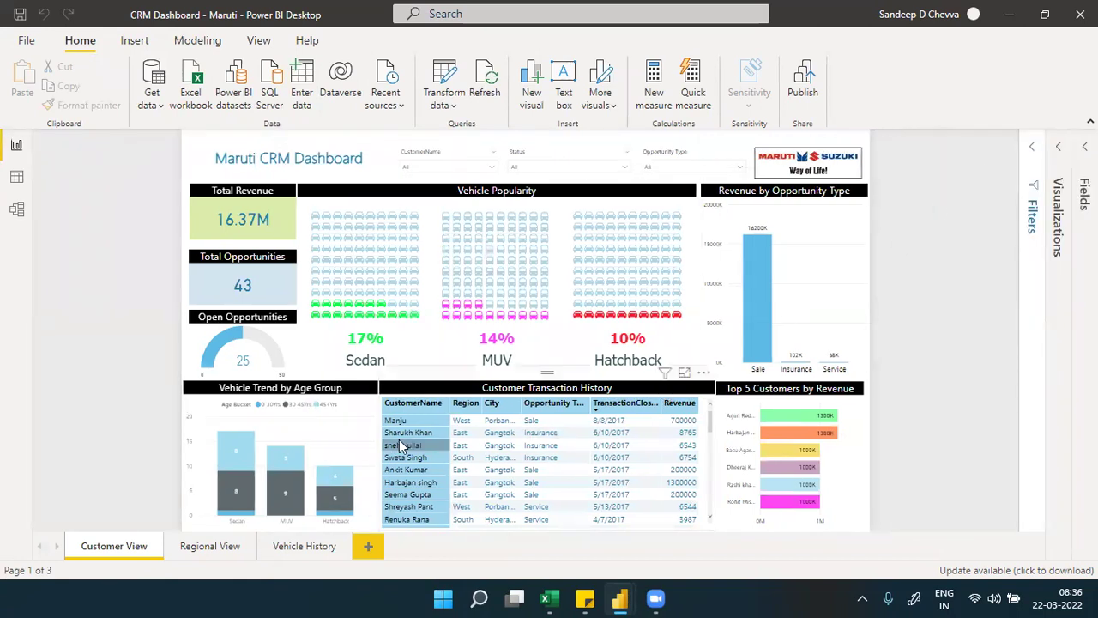
Switch to the blank Untitled report in Power BI Desktop.
mouse_move(620, 598)
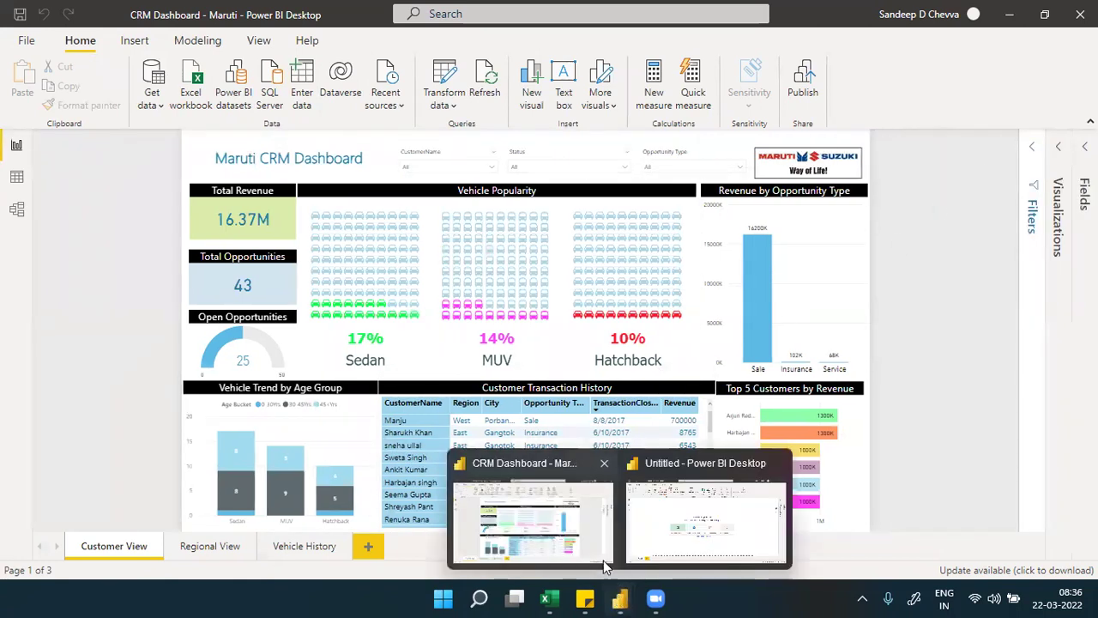
left_click(661, 553)
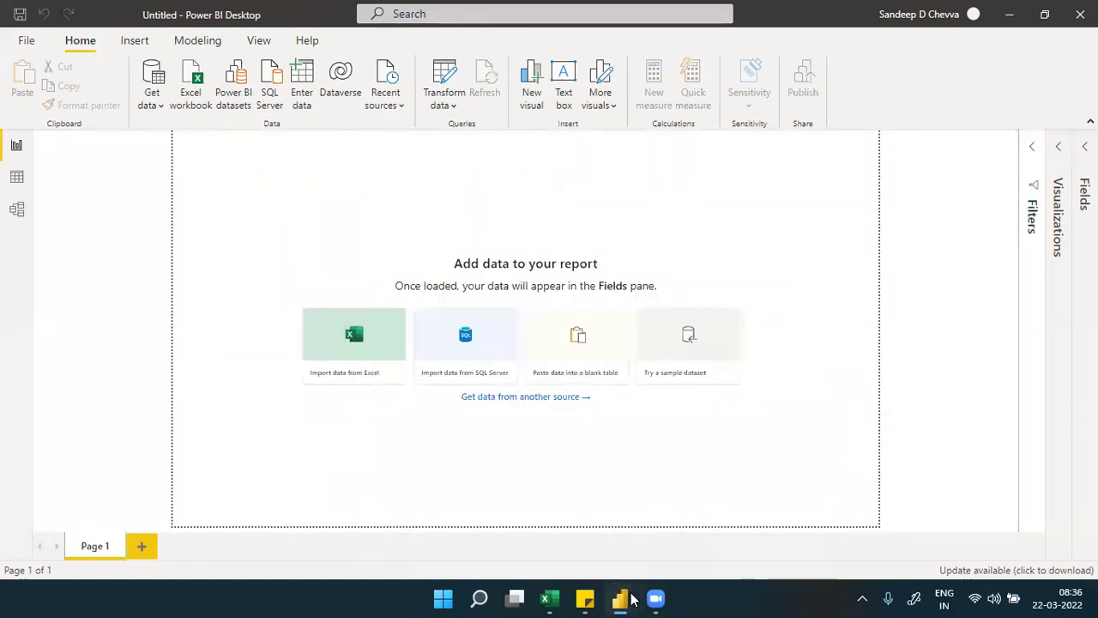
mouse_move(632, 598)
Switch to the Sales and Services Demo Data workbook in Excel and review each sheet through Insurance, ending on Customer Master.
left_click(549, 598)
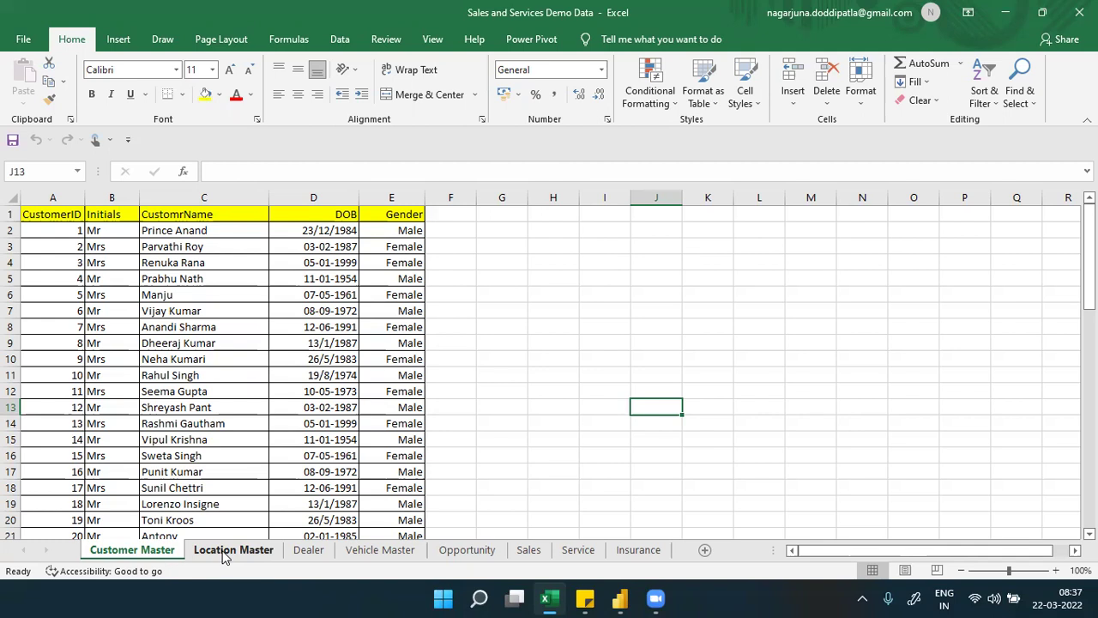
left_click(225, 550)
left_click(306, 550)
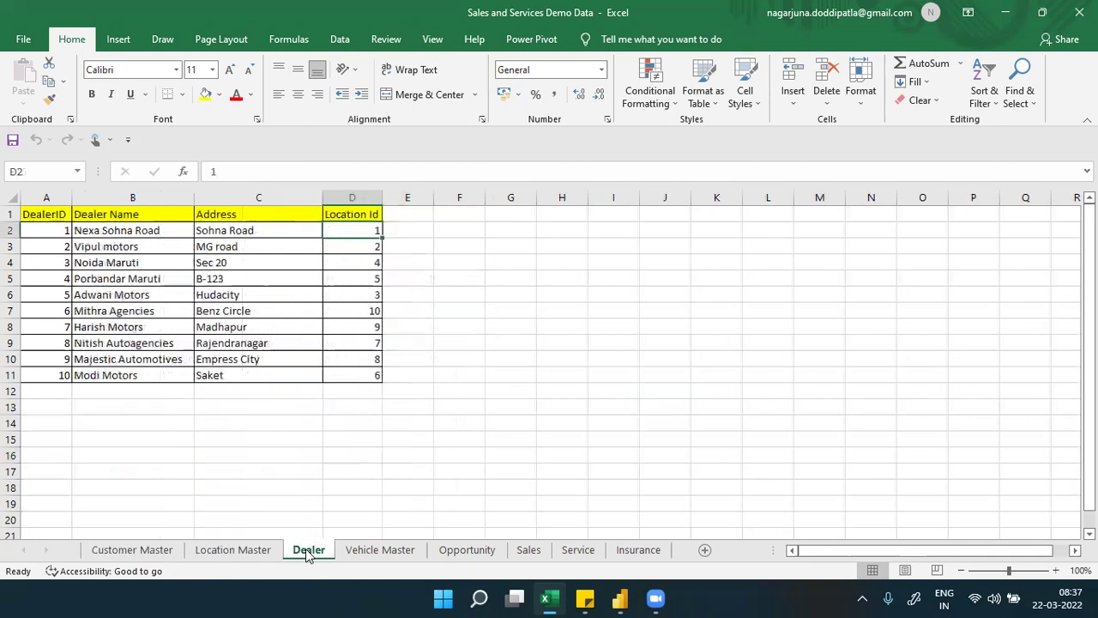
left_click(356, 556)
left_click(433, 551)
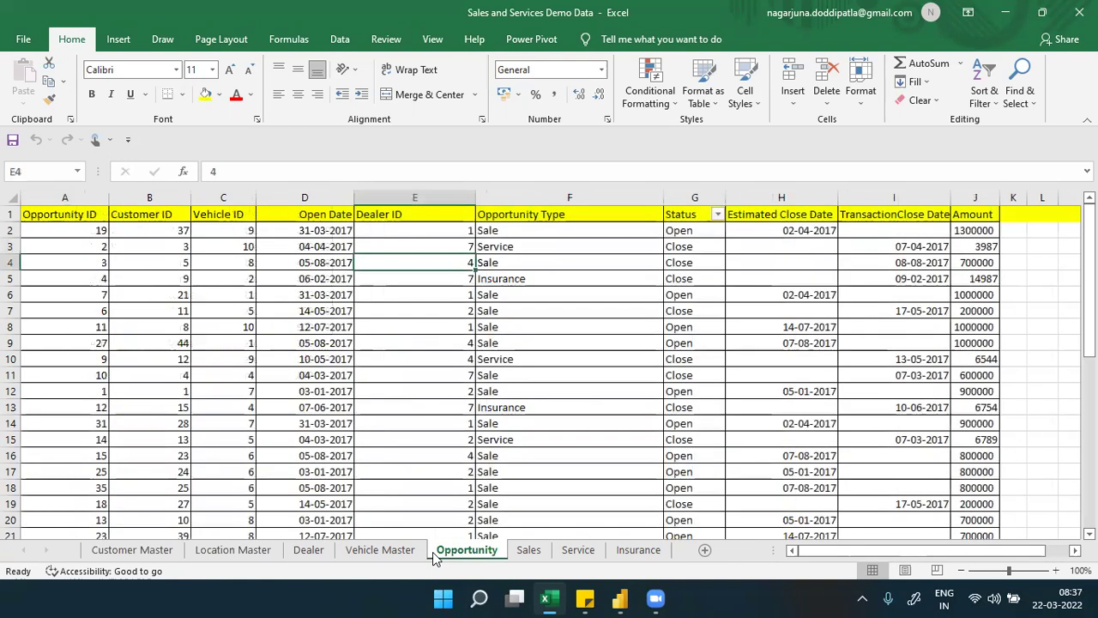
left_click(530, 552)
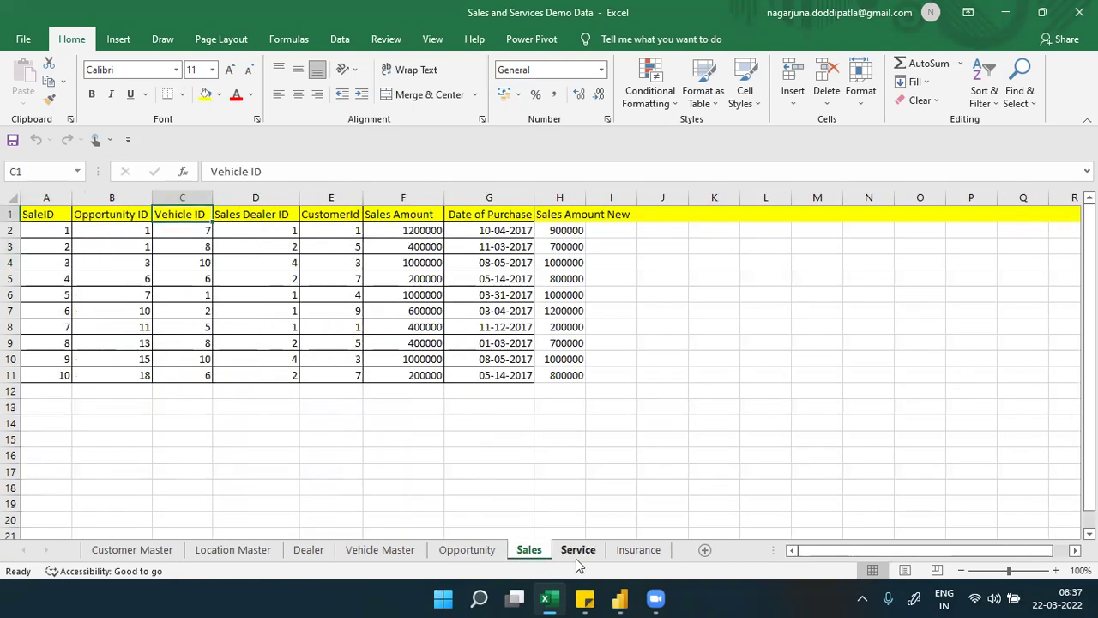
left_click(575, 556)
left_click(614, 556)
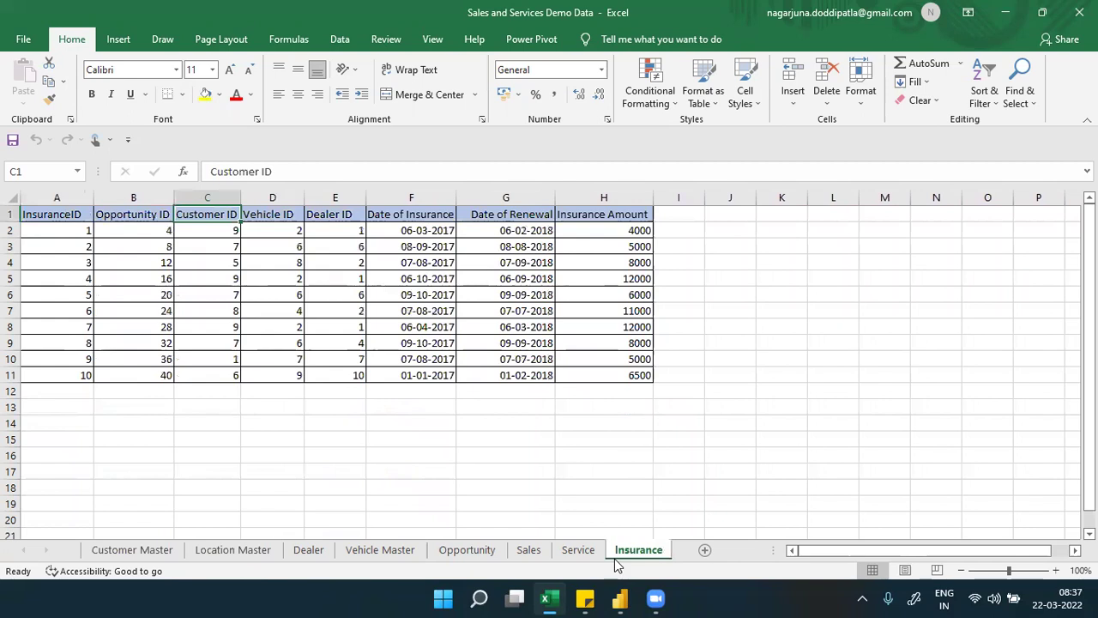
left_click(171, 554)
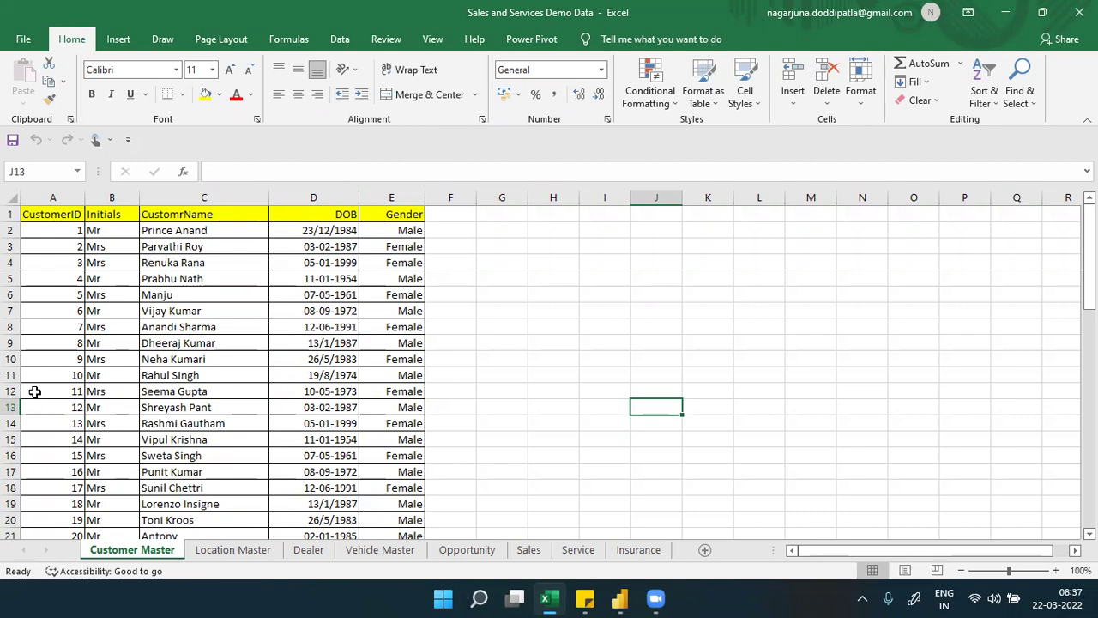
Examine the entries in the CustomerID column of the Customer Master sheet and return to the column's header cell.
left_click(124, 300)
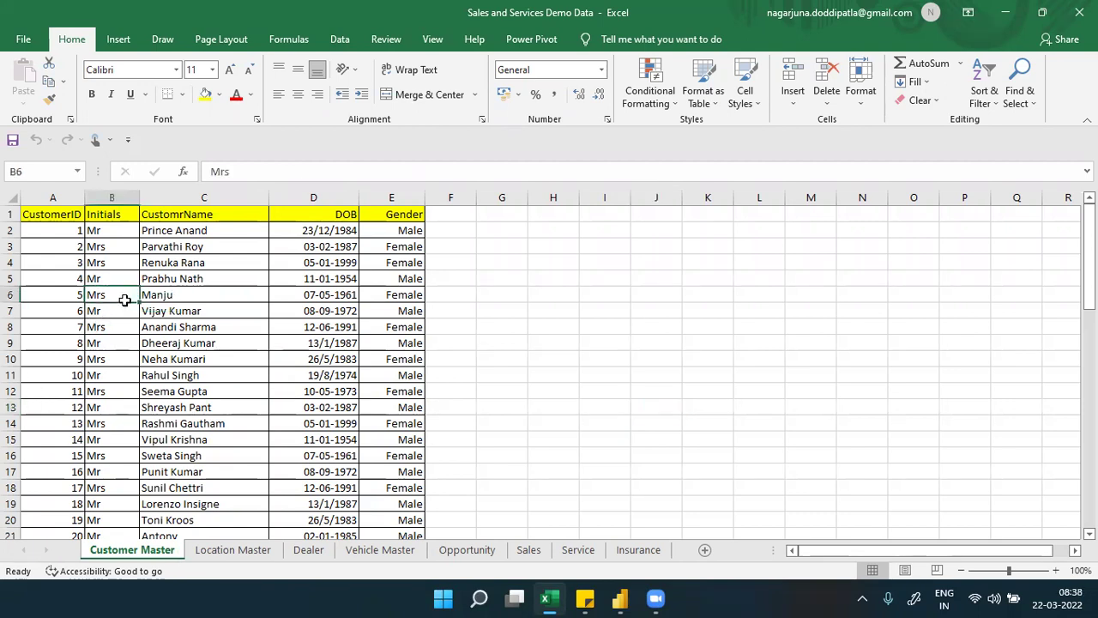
left_click(73, 244)
key("Up")
key("Down")
key("Down")
key("Down")
key("Down")
key("Down")
key("Down")
key("Down")
key("Down")
key("Down")
key("Down")
key("Down")
key("Down")
key("Down")
key("Down")
key("Down")
key("Down")
key("Down")
key("Down")
key("Down")
key("Down")
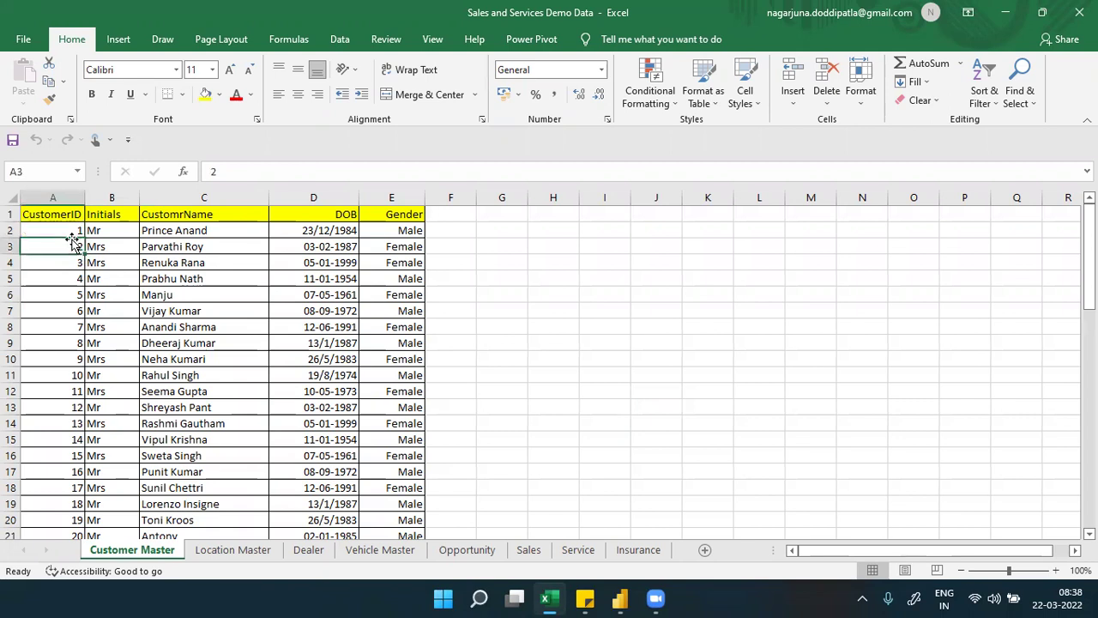
key("Up")
key("Up")
key("Up")
key("Up")
key("Up")
key("Up")
key("Up")
key("Up")
key("Up")
key("Up")
key("Up")
key("Up")
key("Up")
key("Up")
key("Up")
key("Up")
key("Up")
key("Up")
key("Up")
key("Up")
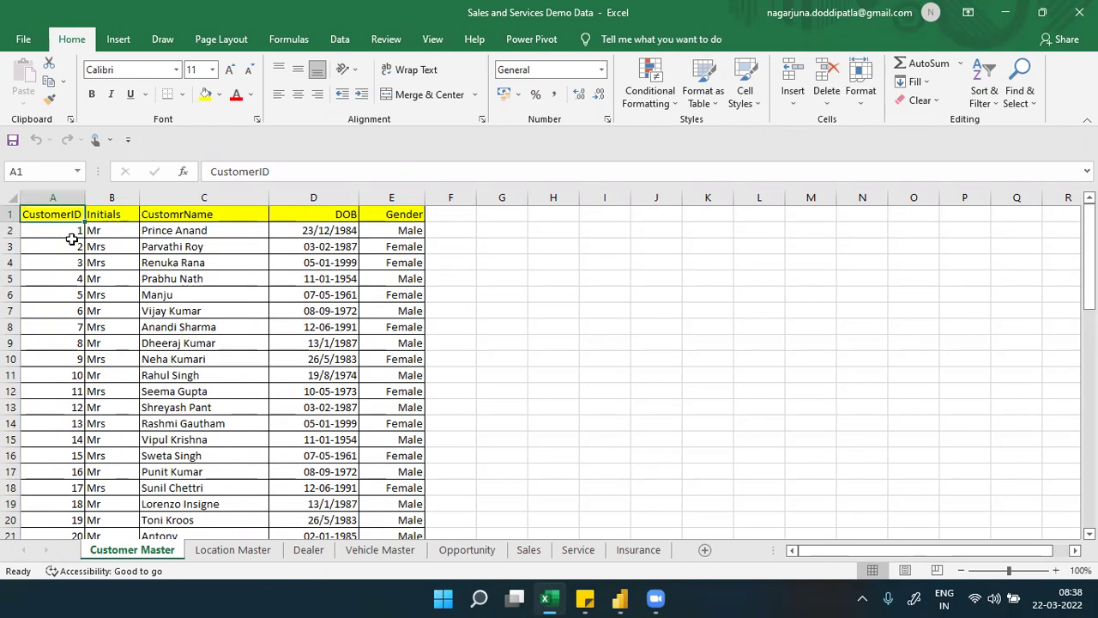
Inspect the first customer record in row 2 from the CustomerID field across to the DOB field.
key("Down")
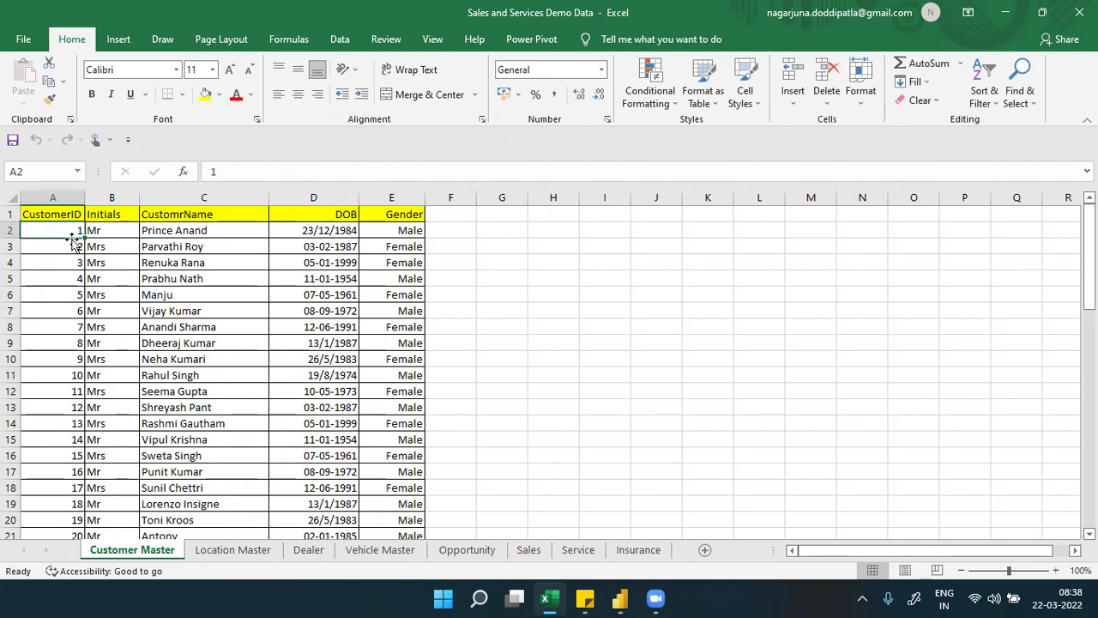
key("Right")
key("Right")
key("Right")
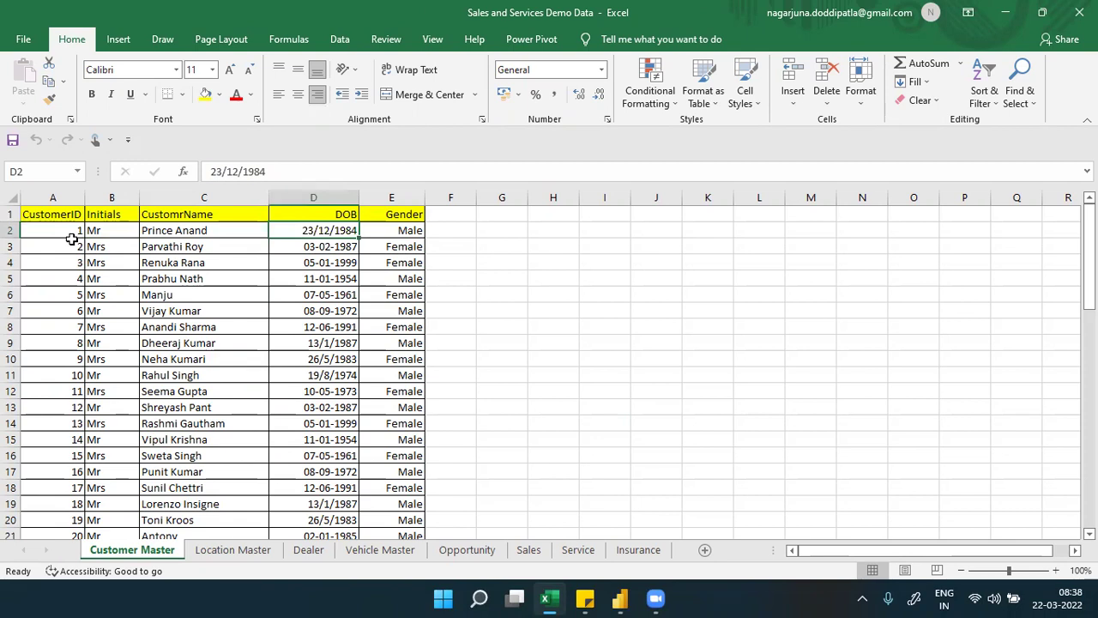
Return to the first record's CustomerID cell in row 2 of the Customer Master sheet.
key("Left")
key("Left")
key("Left")
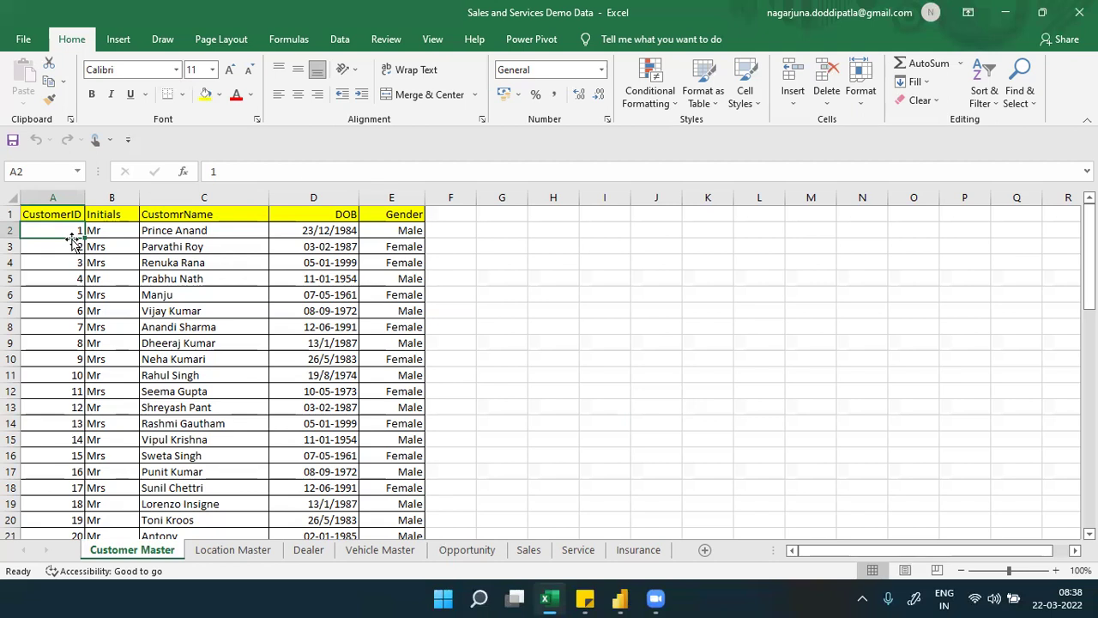
Examine the CustomrName column of the Customer Master sheet down to its last record and return to the first customer's name.
left_click(194, 280)
key("Down")
key("Down")
key("Down")
key("Down")
key("Down")
key("Down")
key("Down")
key("Down")
key("Down")
key("Down")
key("Down")
key("Down")
key("Down")
key("Down")
key("Down")
key("Down")
key("Down")
key("Down")
key("Down")
key("Down")
key("Down")
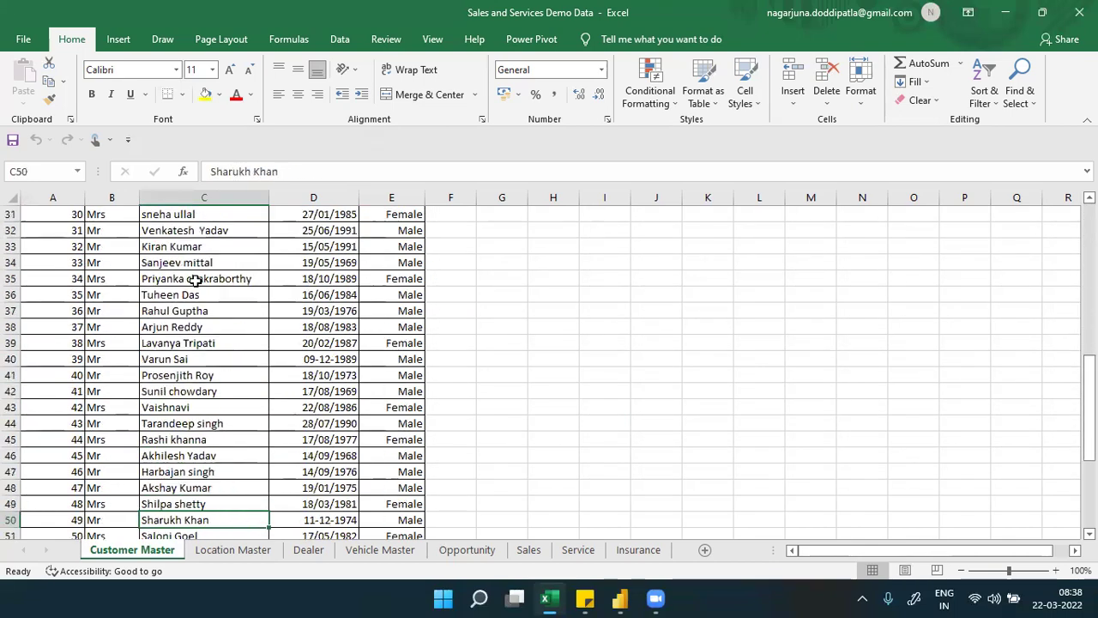
key("Down")
key("Down")
key("Down")
key("Down")
key("Down")
key("Down")
key("Down")
key("Up")
key("Up")
key("Up")
key("Up")
key("Up")
key("Up")
key("Up")
key("Up")
key("Up")
key("Up")
key("Up")
key("Up")
key("Up")
key("Up")
key("Up")
key("Up")
key("Up")
key("Up")
key("Up")
key("Up")
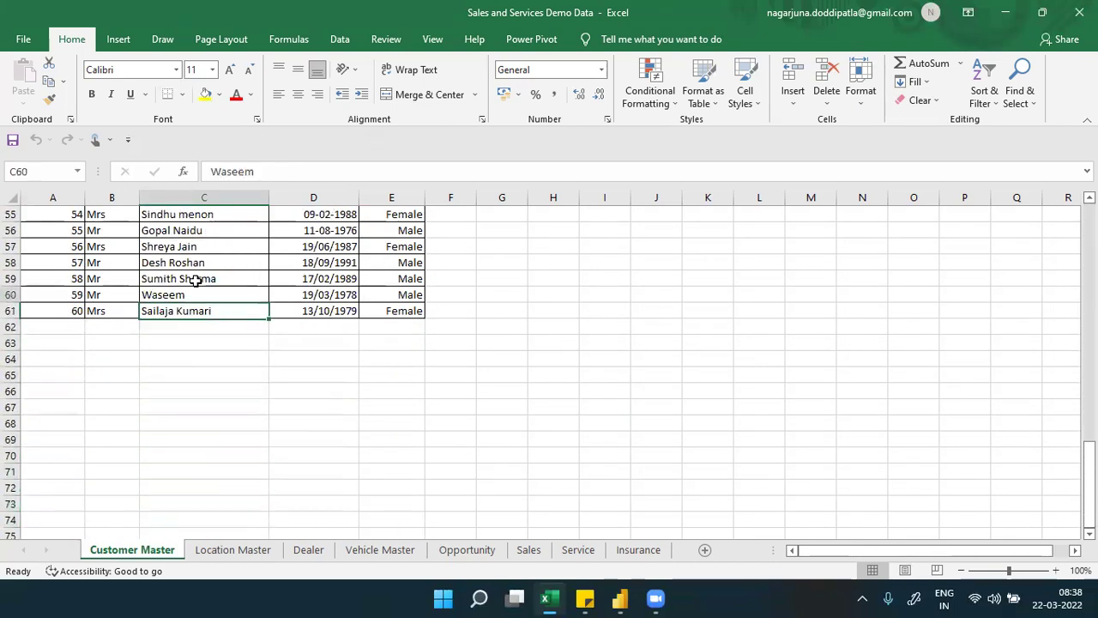
key("Up")
key("Up")
key("Up")
key("Up")
key("Up")
key("Up")
key("Up")
key("Up")
key("Up")
key("Up")
key("Up")
key("Up")
key("Up")
key("Up")
key("Up")
key("Up")
key("Up")
key("Up")
key("Up")
key("Up")
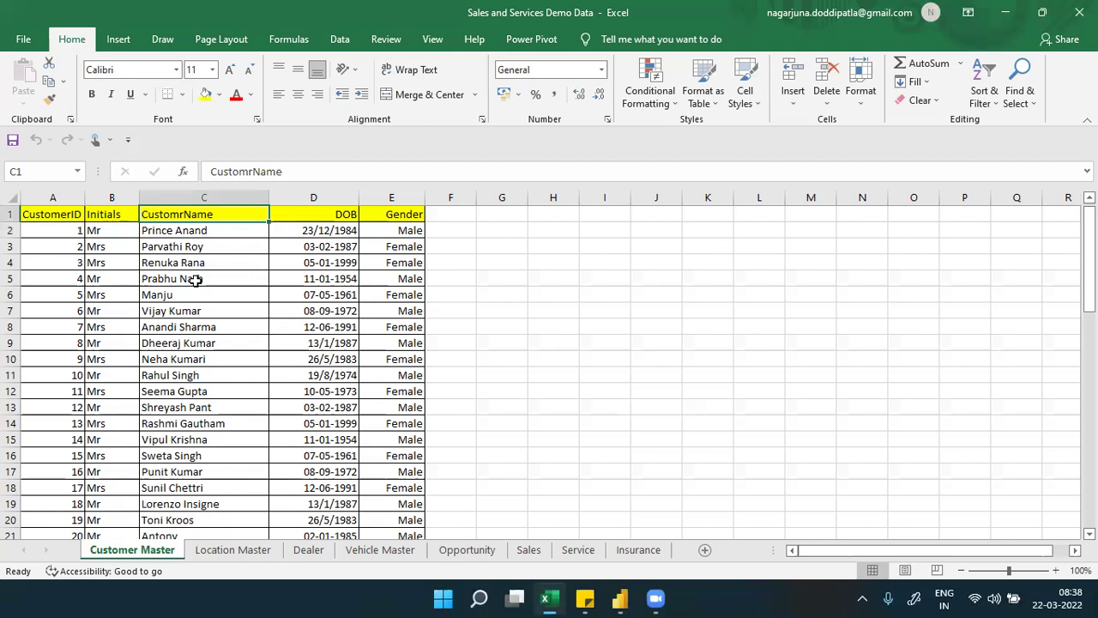
key("Down")
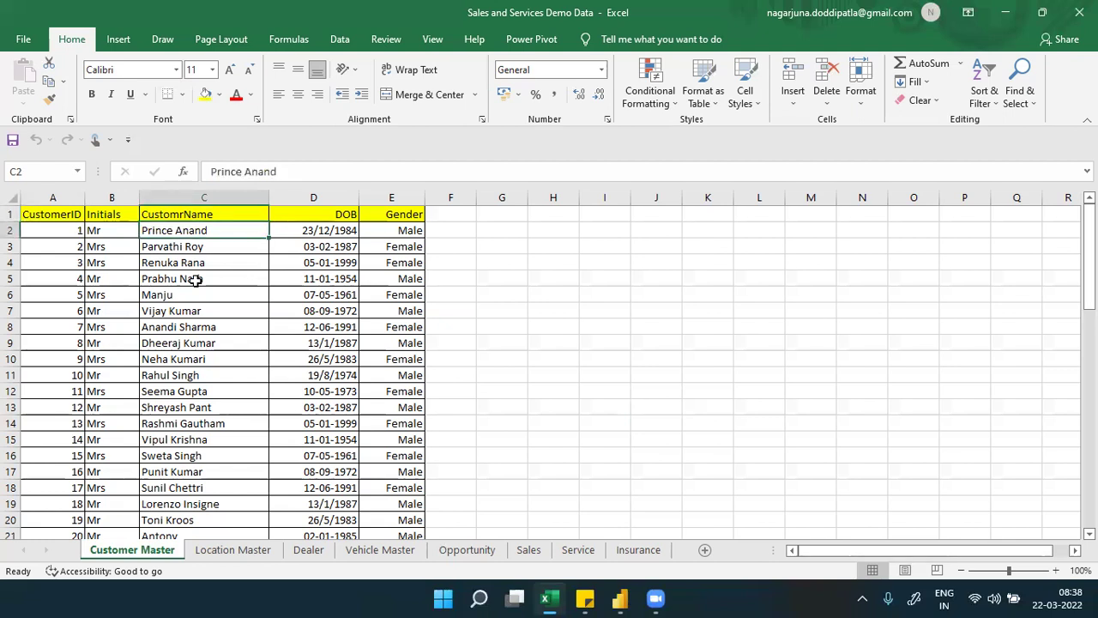
Review the Location Master sheet, going through the Street entries from row 2 down to row 9.
left_click(222, 547)
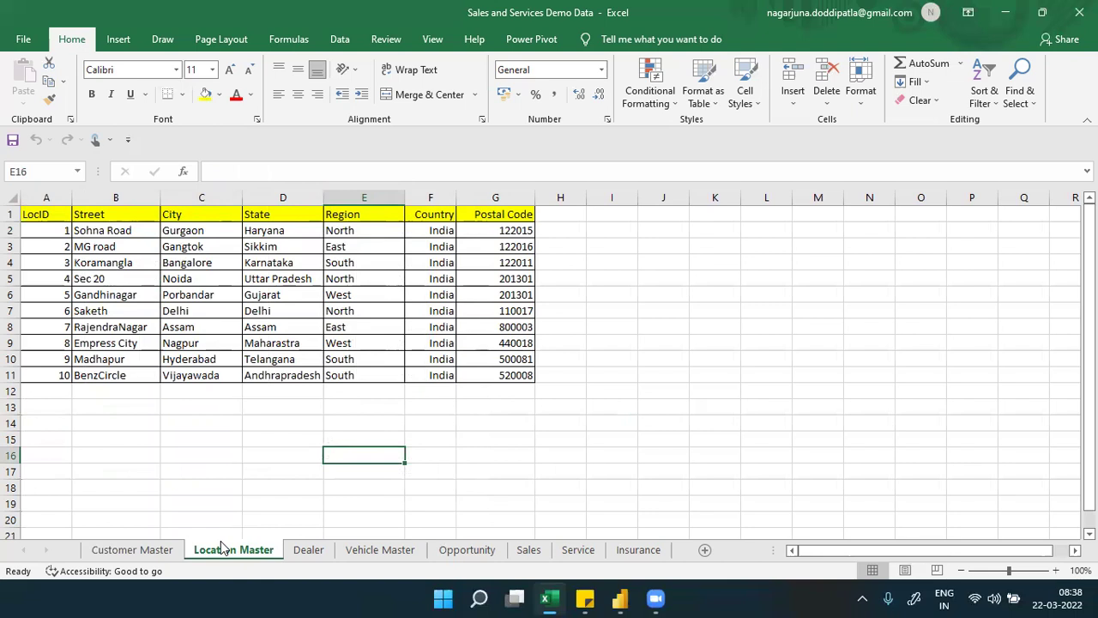
left_click(169, 440)
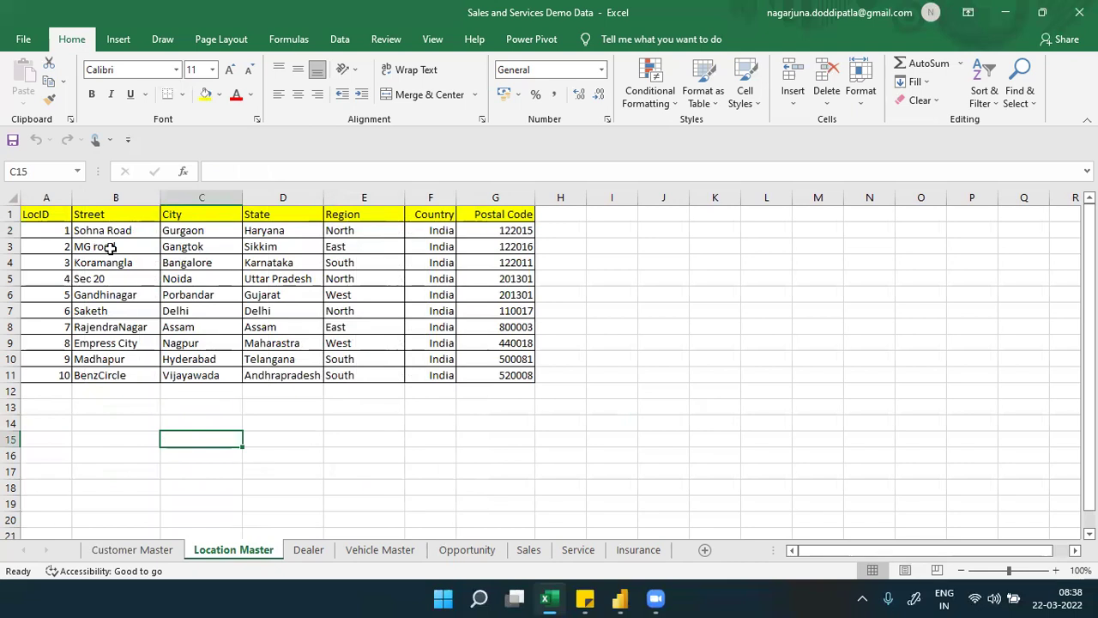
left_click(97, 227)
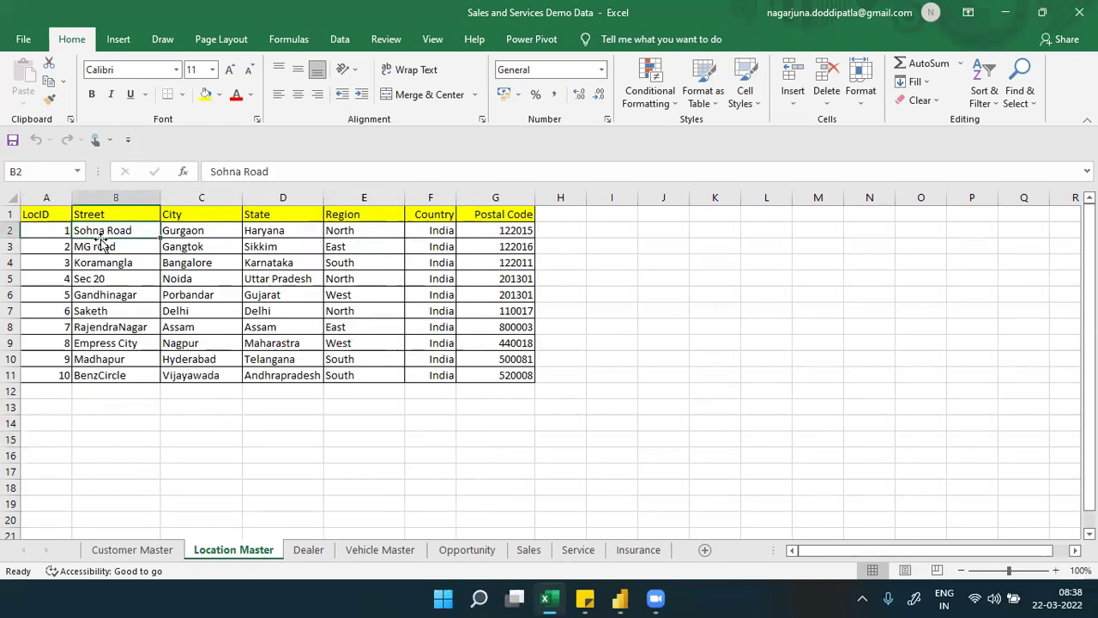
left_click(103, 248)
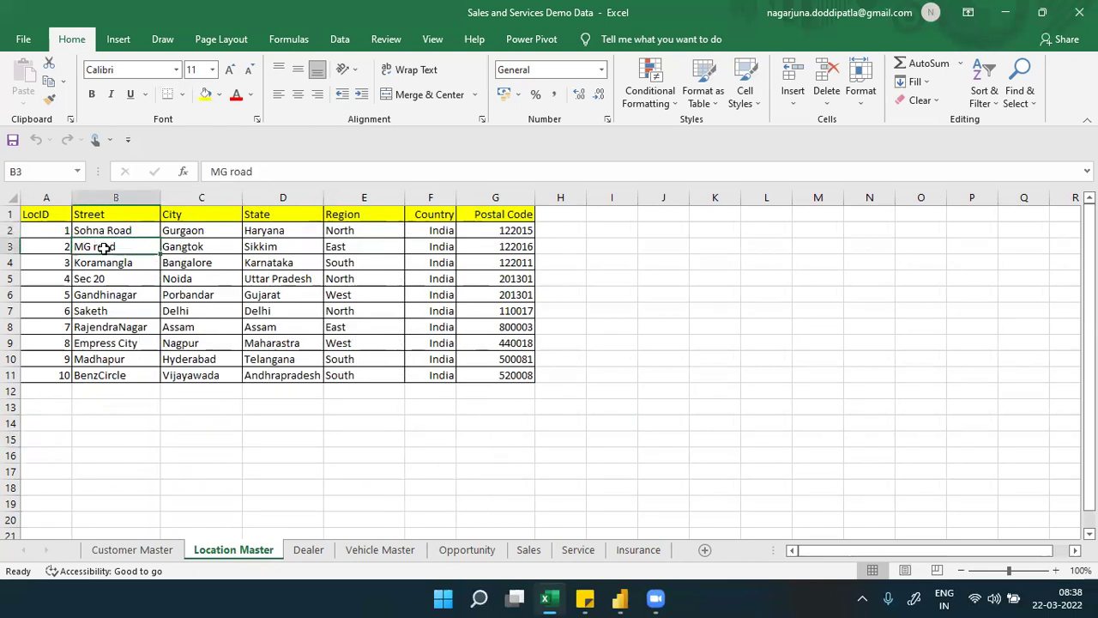
key("Down")
key("Down")
key("Down")
key("Down")
key("Down")
key("Down")
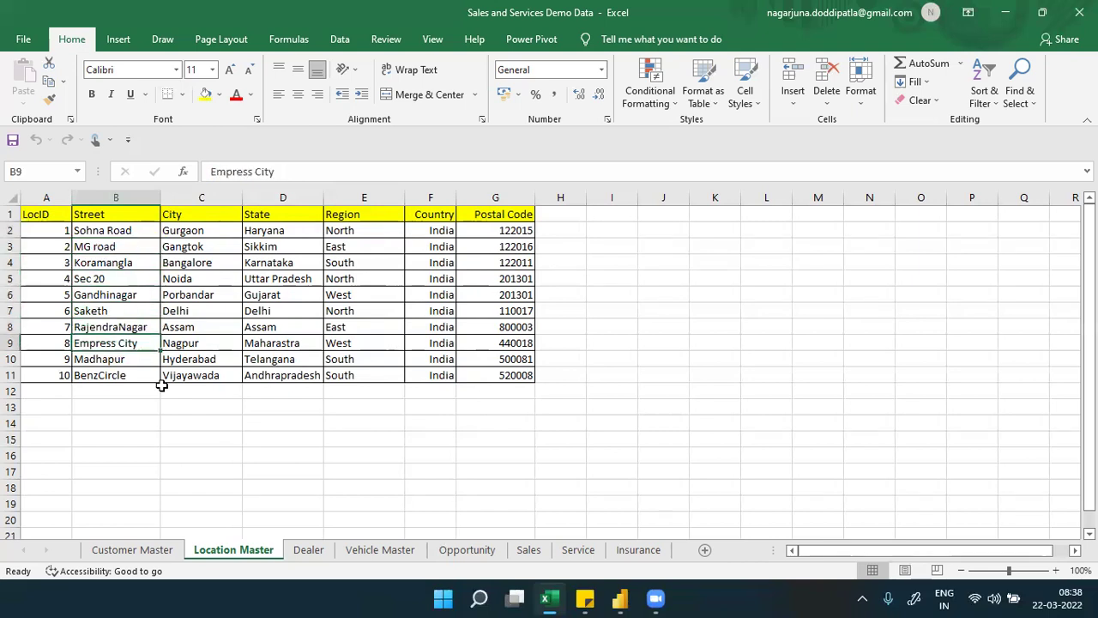
Examine the Location Id column on the Dealer sheet and compare it with the Location Master sheet, ending on Dealer.
left_click(300, 550)
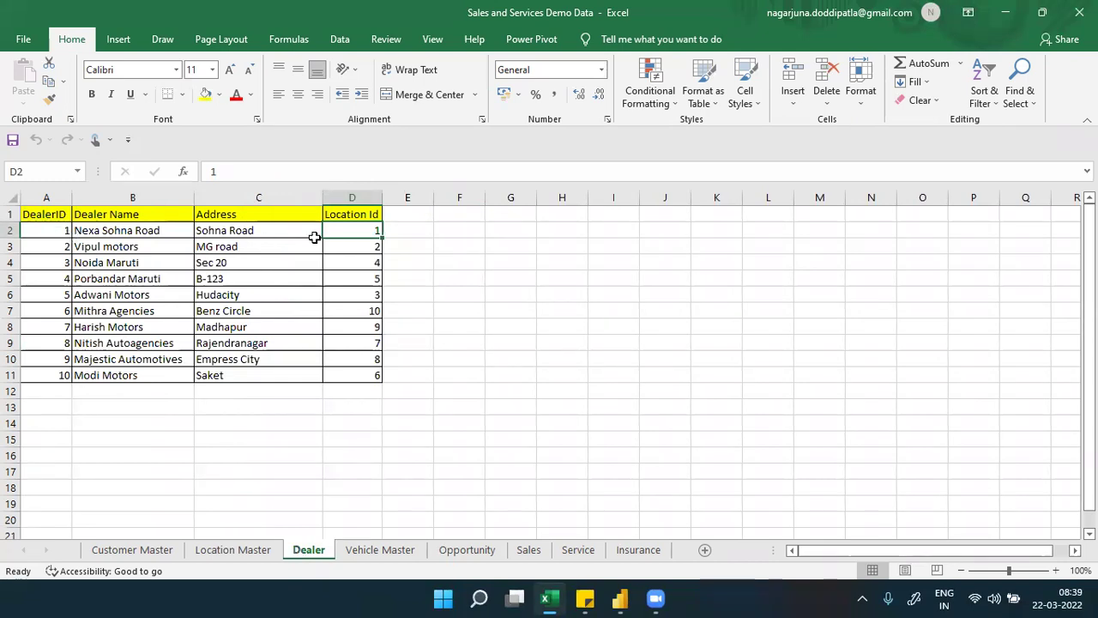
left_click(364, 216)
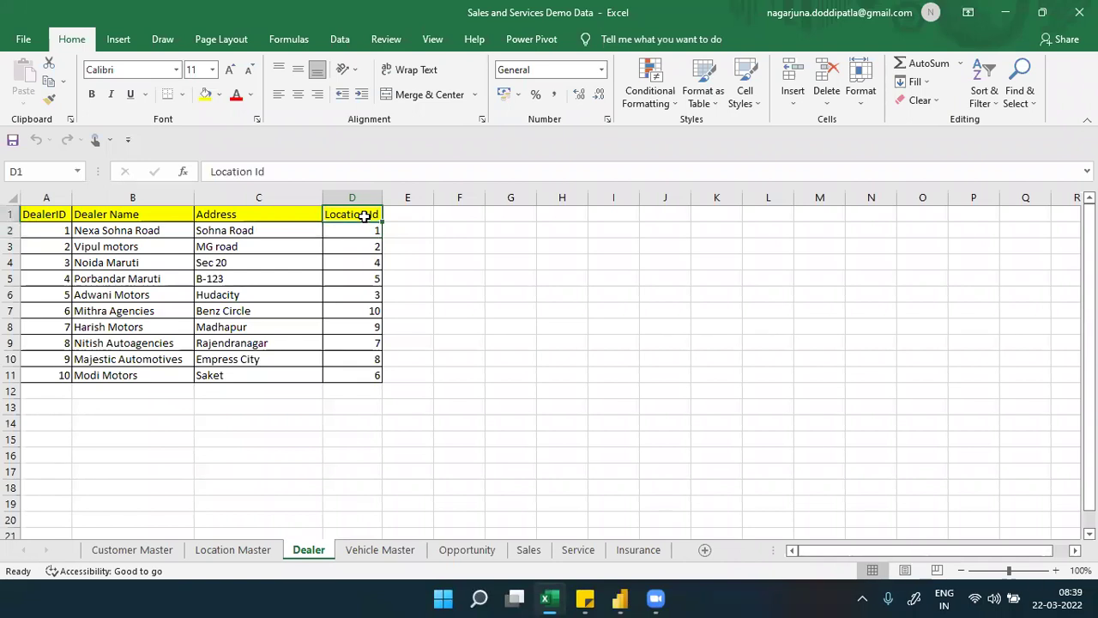
left_click(244, 554)
left_click(301, 550)
Revisit the Customer Master, Location Master and Dealer sheets in order.
left_click(164, 553)
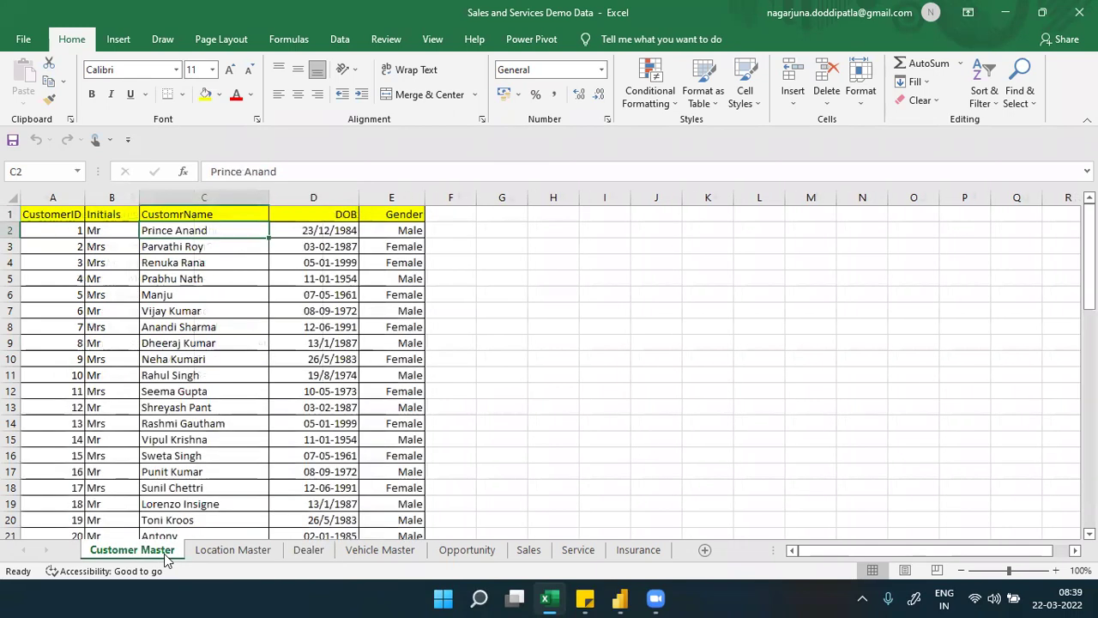
left_click(216, 553)
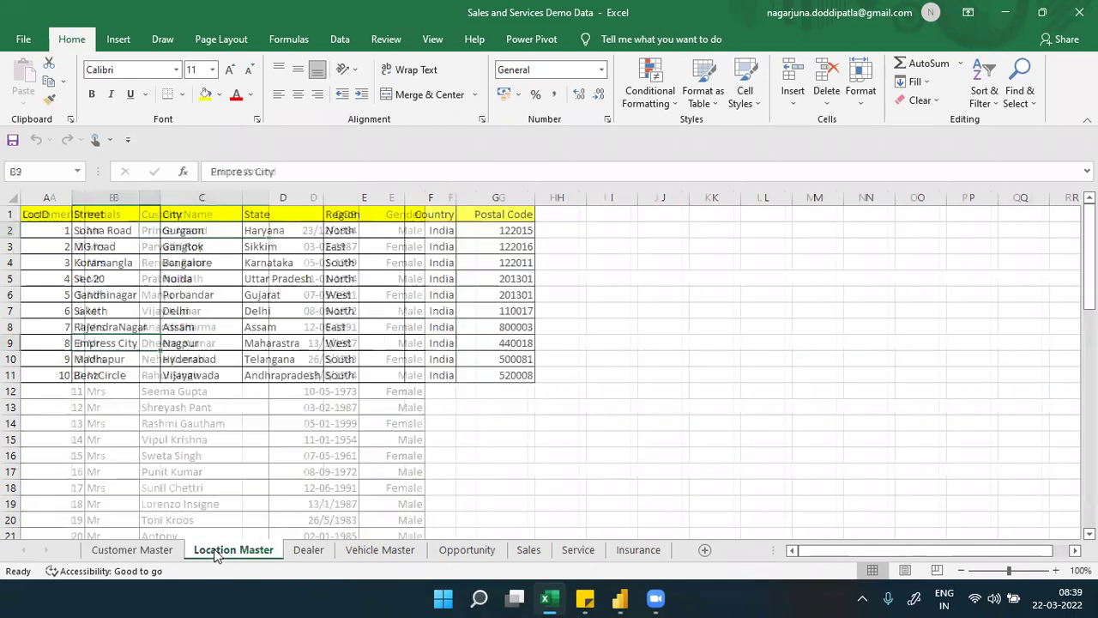
left_click(299, 552)
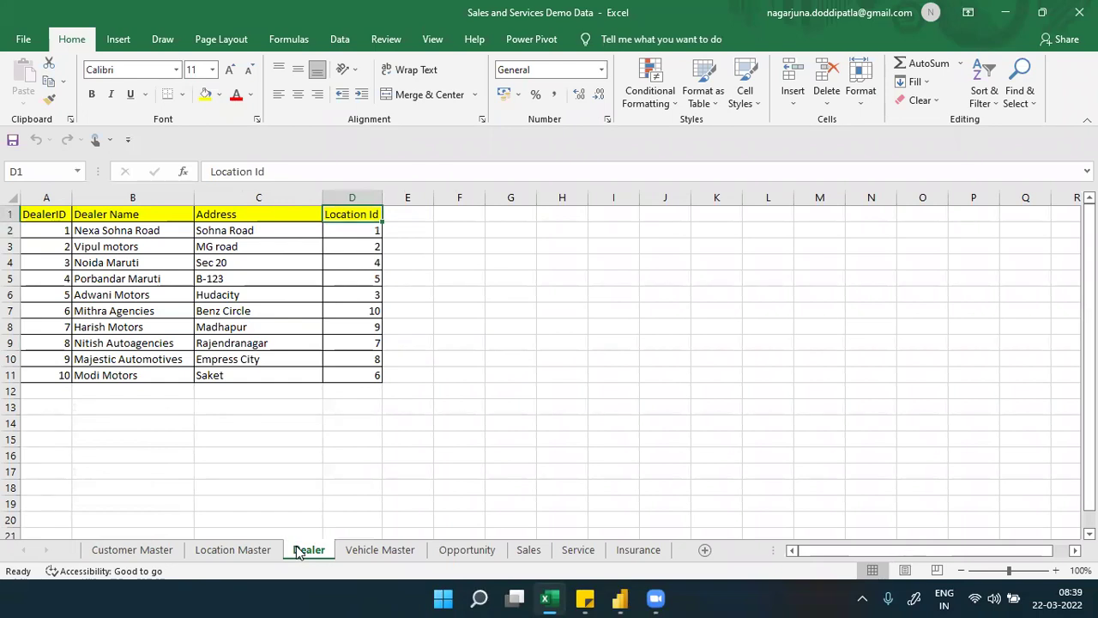
Review the Vehicle Master sheet by highlighting the whole table, the Vehicle ID header and the Varient column.
left_click(351, 556)
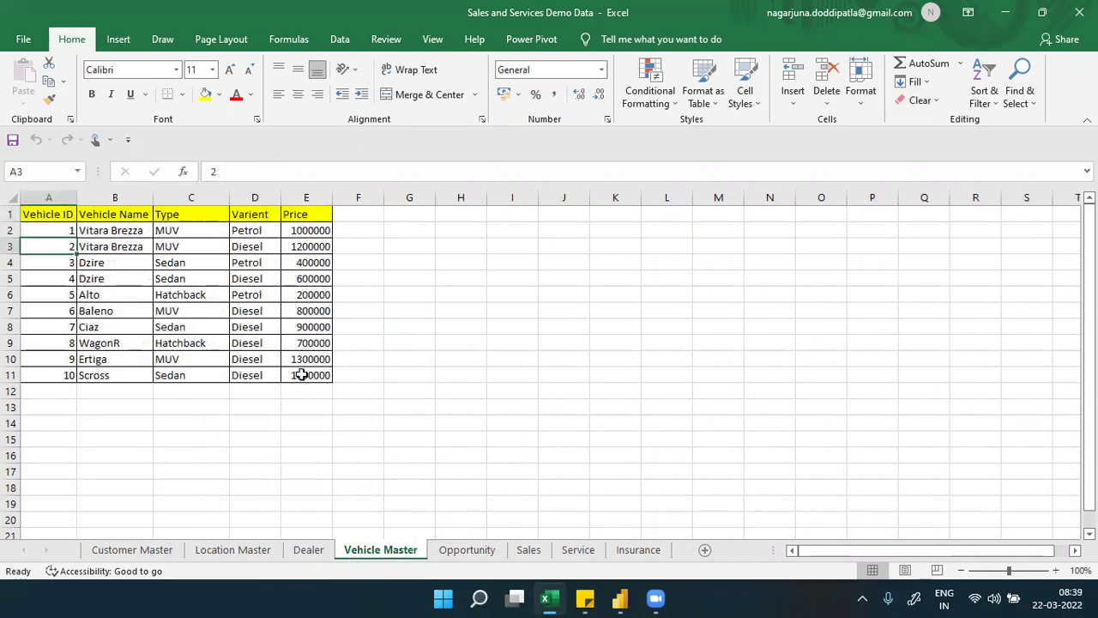
left_click_drag(302, 374, 49, 213)
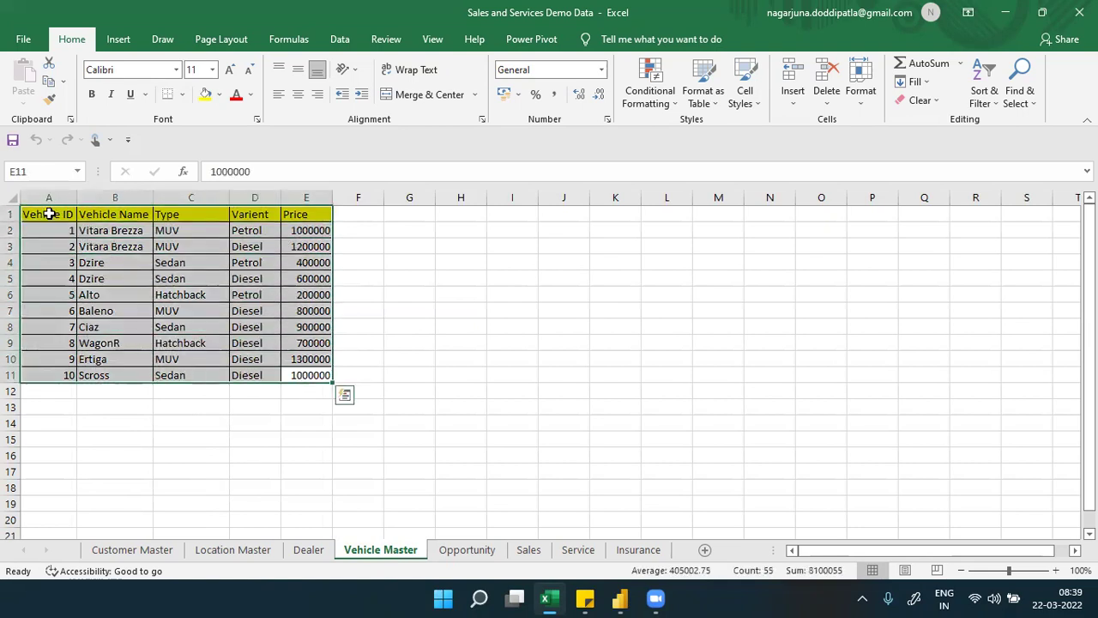
left_click(49, 214)
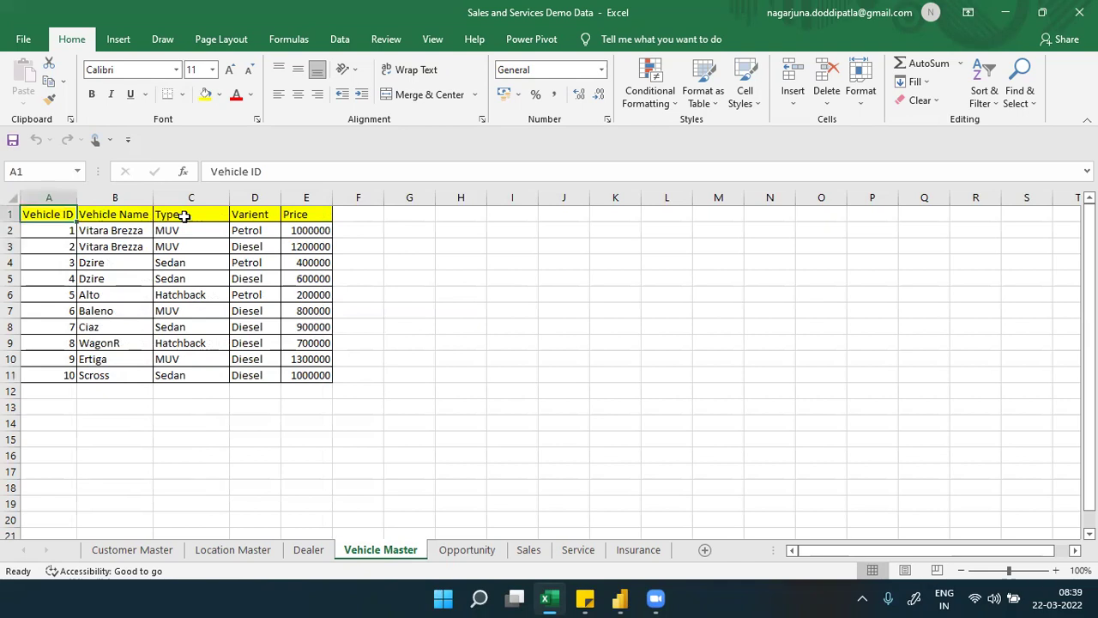
left_click_drag(238, 215, 259, 371)
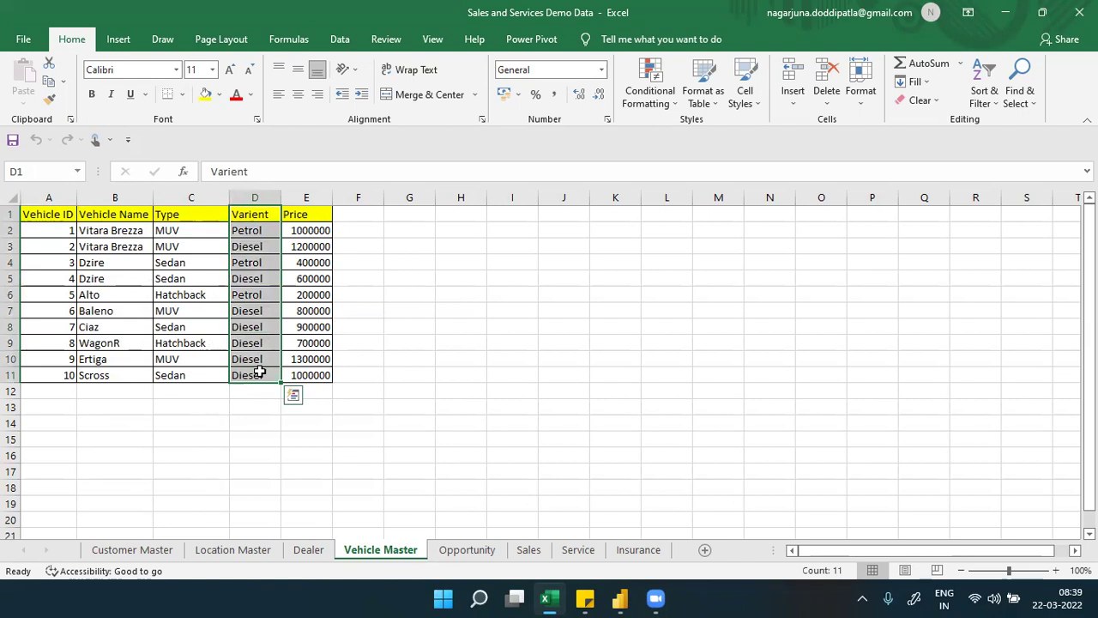
Review the Opportunity sheet's columns from Opportunity ID through Amount and highlight its first two records.
left_click(451, 552)
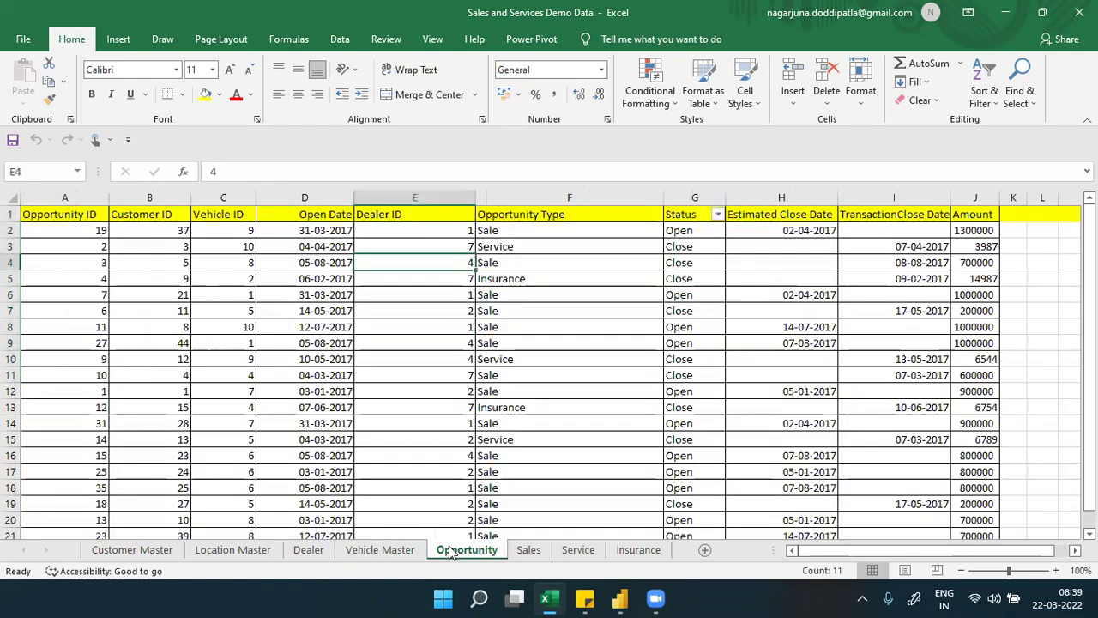
left_click(86, 216)
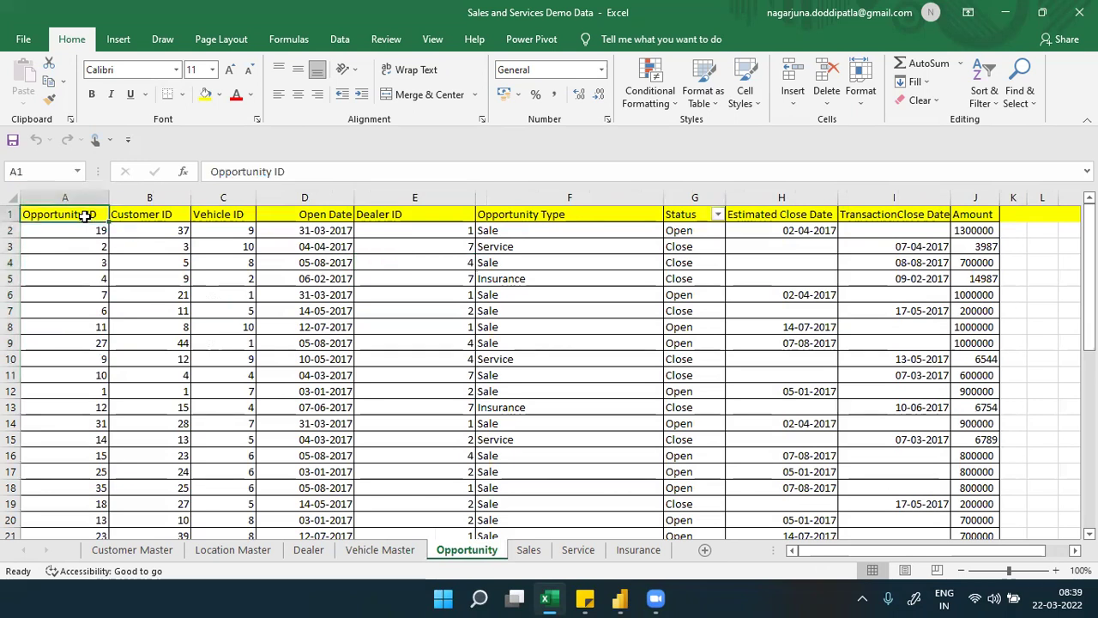
left_click(139, 218)
left_click(219, 228)
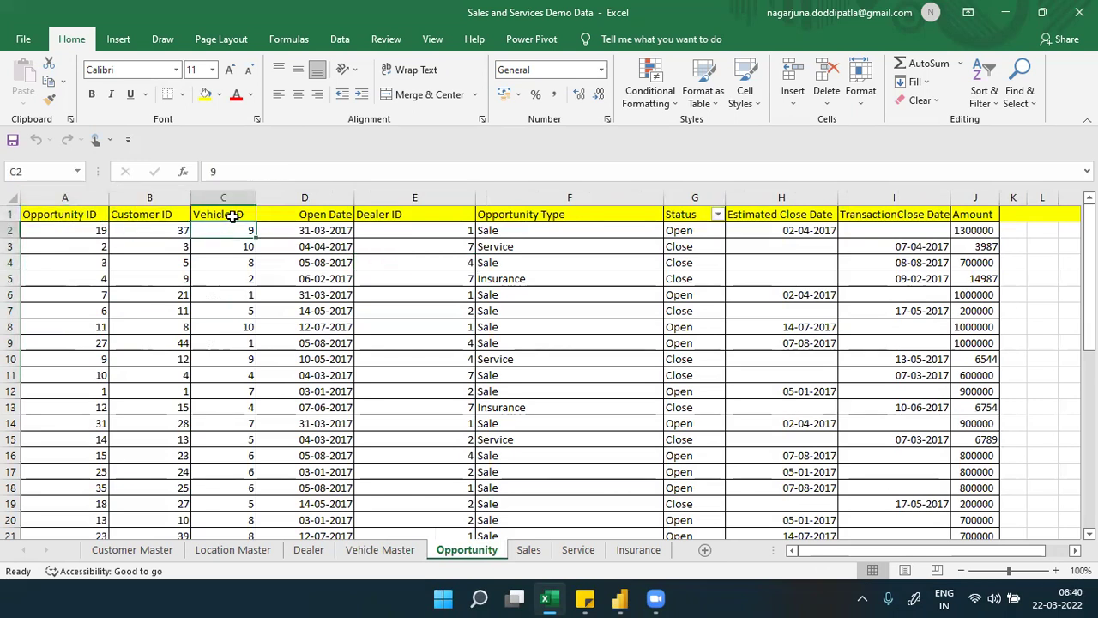
left_click(305, 215)
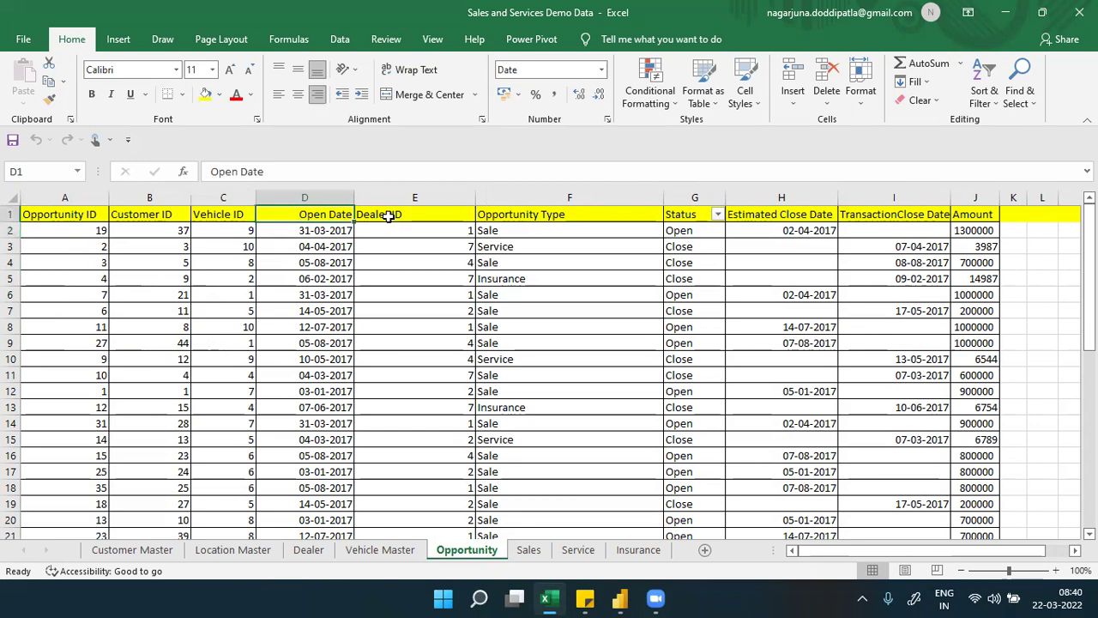
left_click(393, 217)
left_click(532, 216)
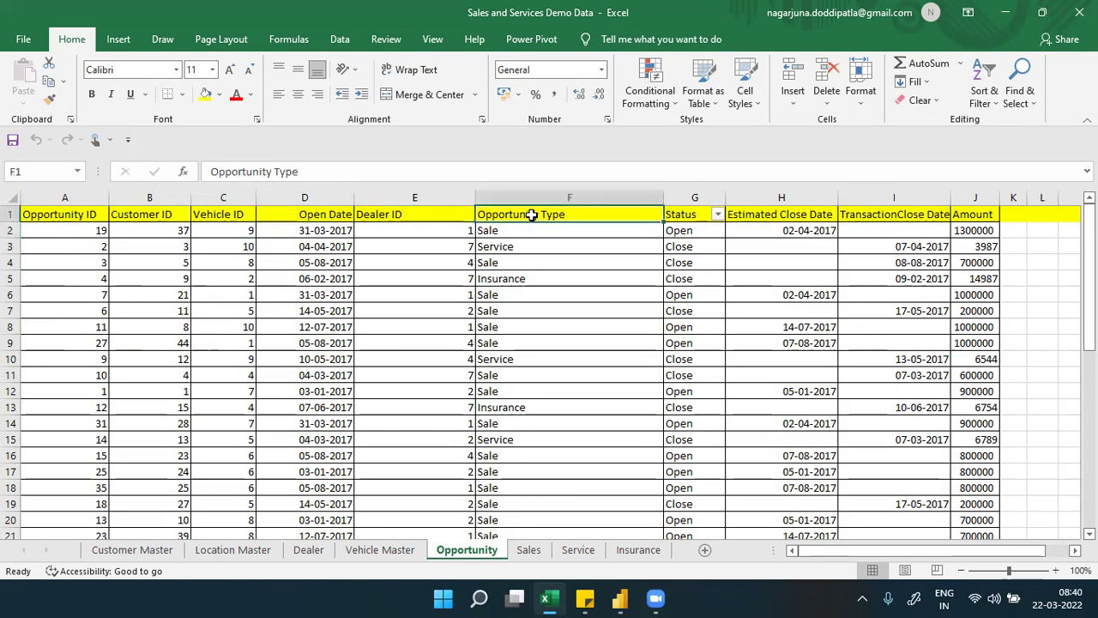
left_click(716, 213)
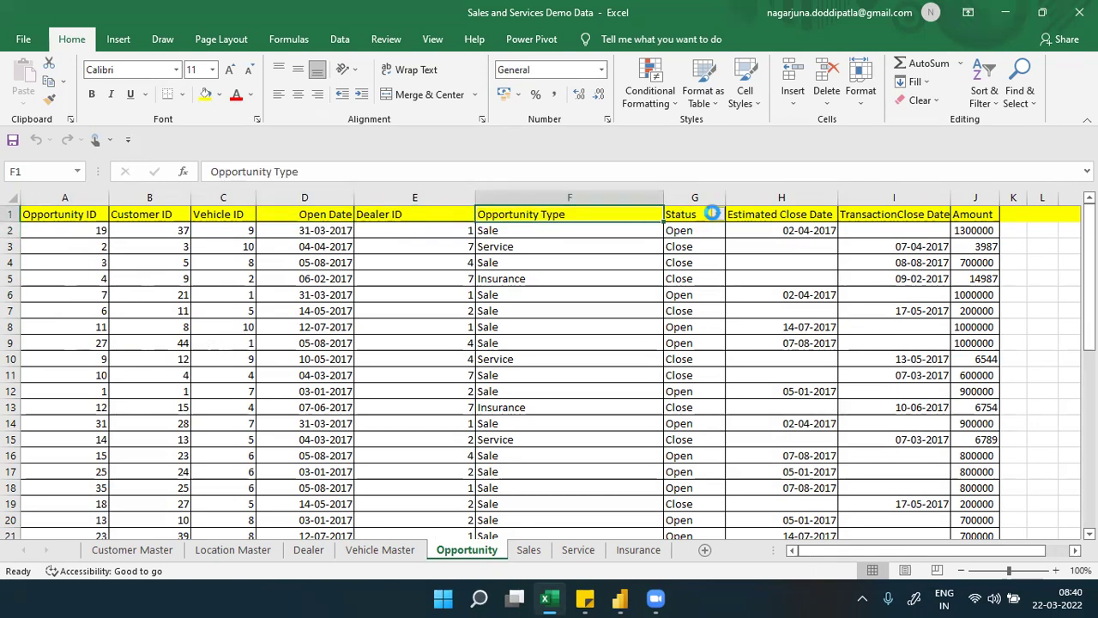
left_click(715, 214)
left_click(771, 220)
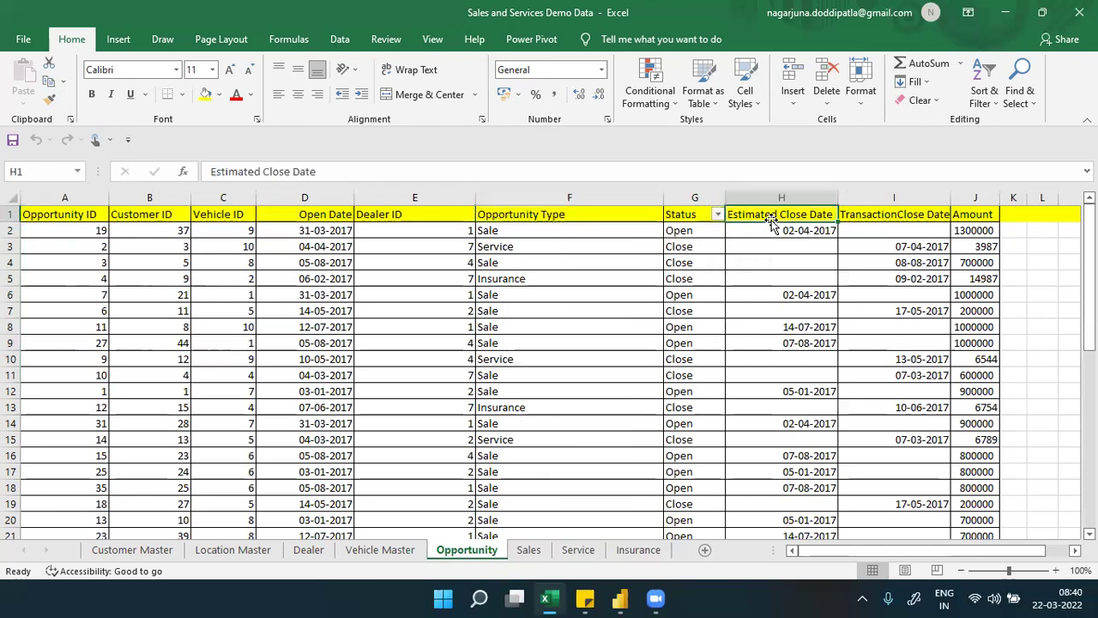
left_click(952, 216)
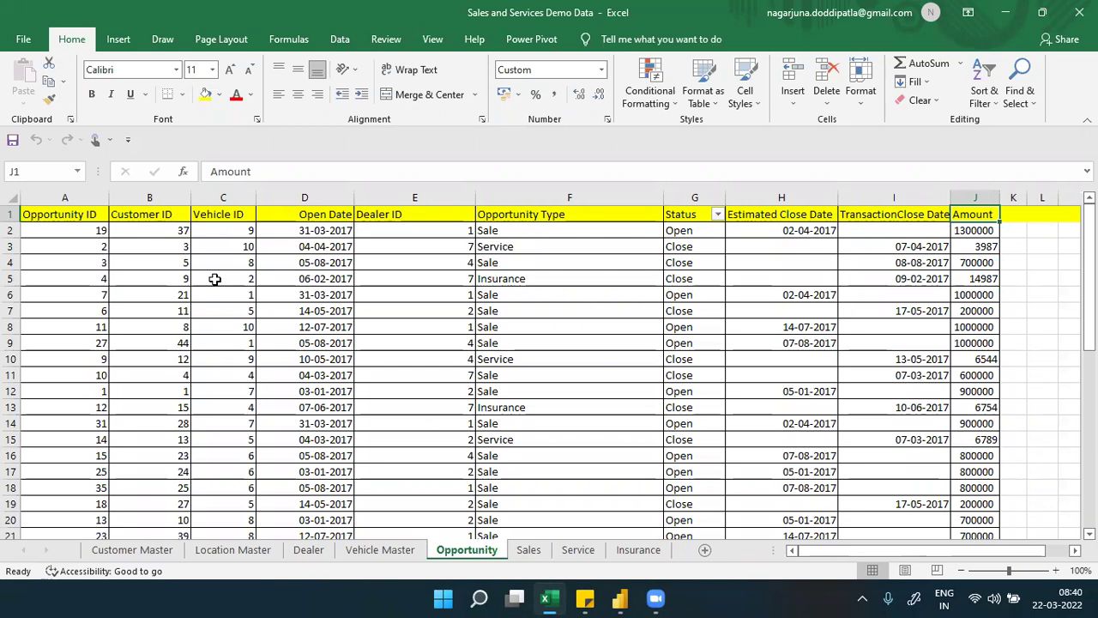
left_click_drag(91, 234, 971, 244)
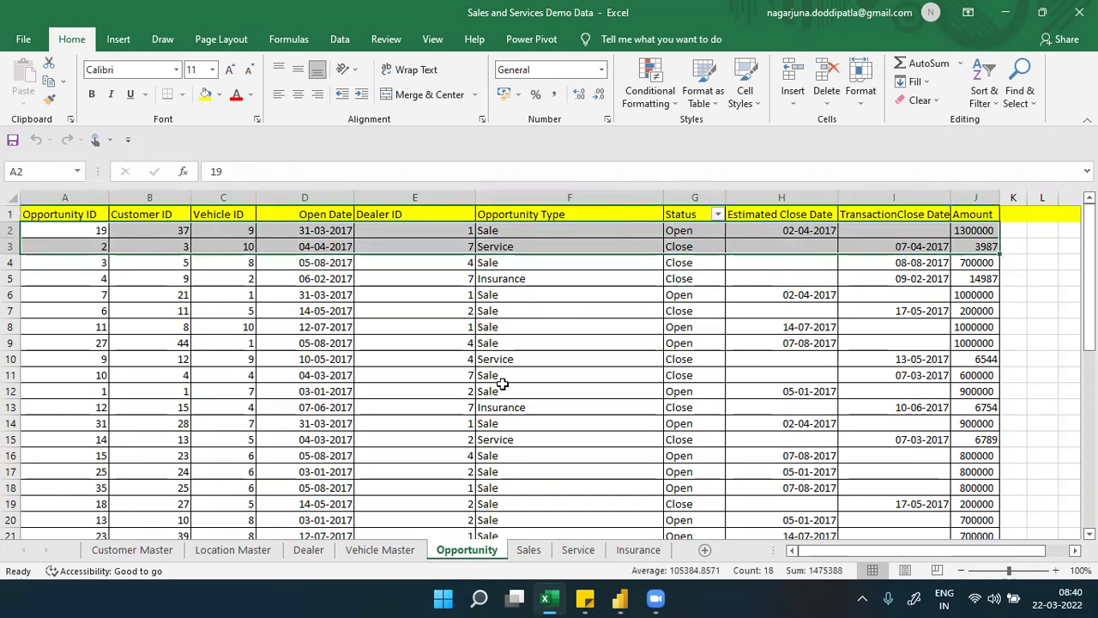
Look back through the master sheets from Vehicle Master via Dealer and Location Master to Customer Master.
left_click(388, 551)
left_click(309, 551)
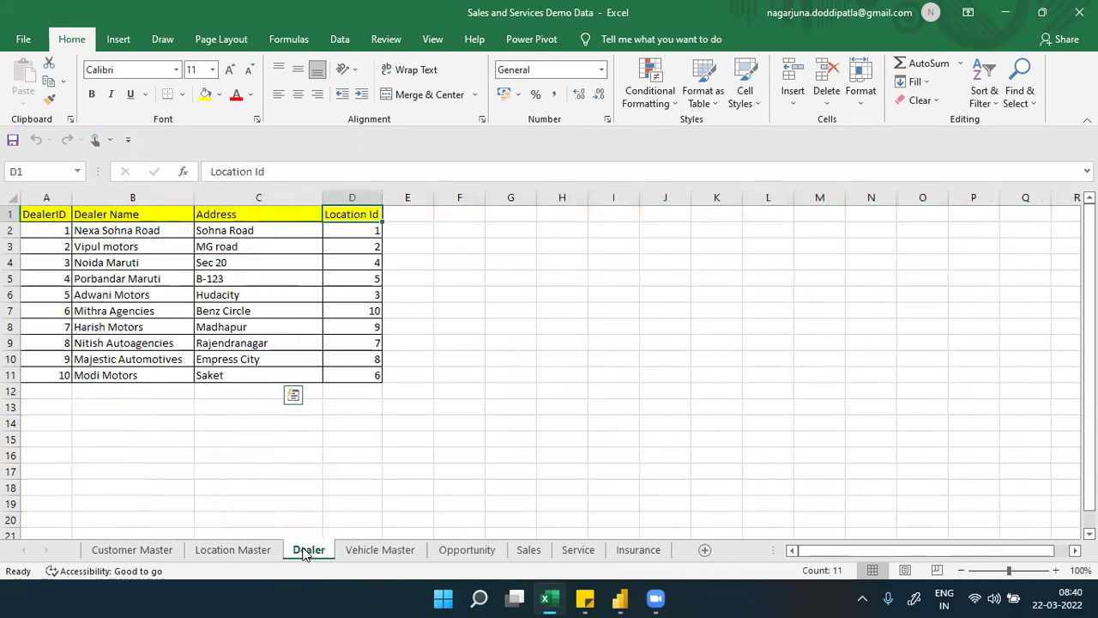
left_click(266, 556)
left_click(171, 552)
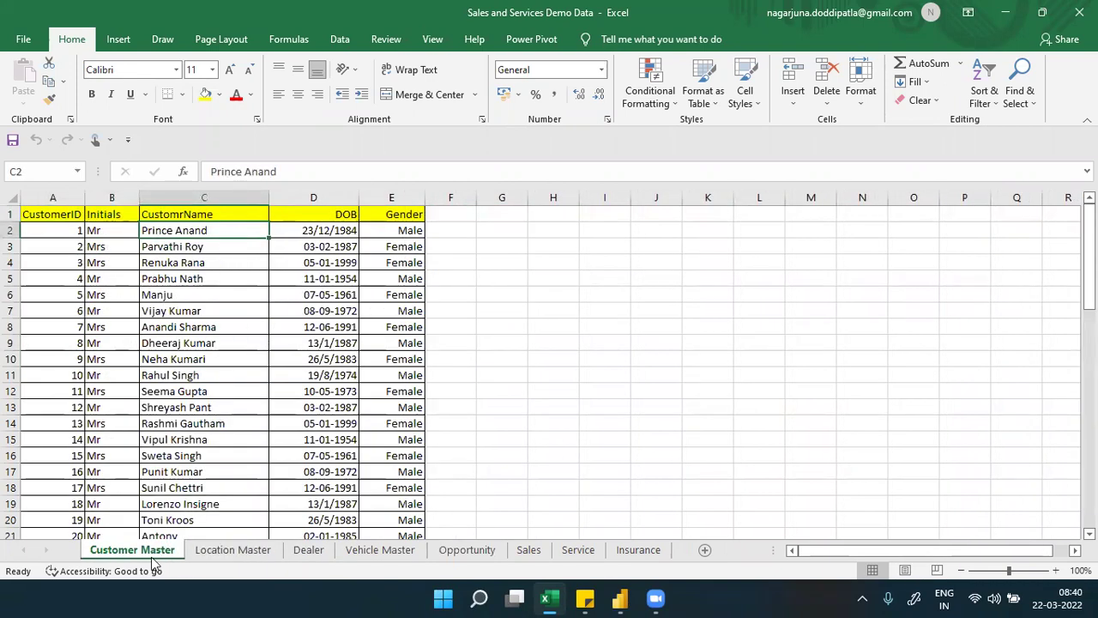
Examine the Dealer sheet's DealerID, Dealer Name and Address columns and inspect the records for dealer IDs 1, 10 and 7.
left_click(306, 551)
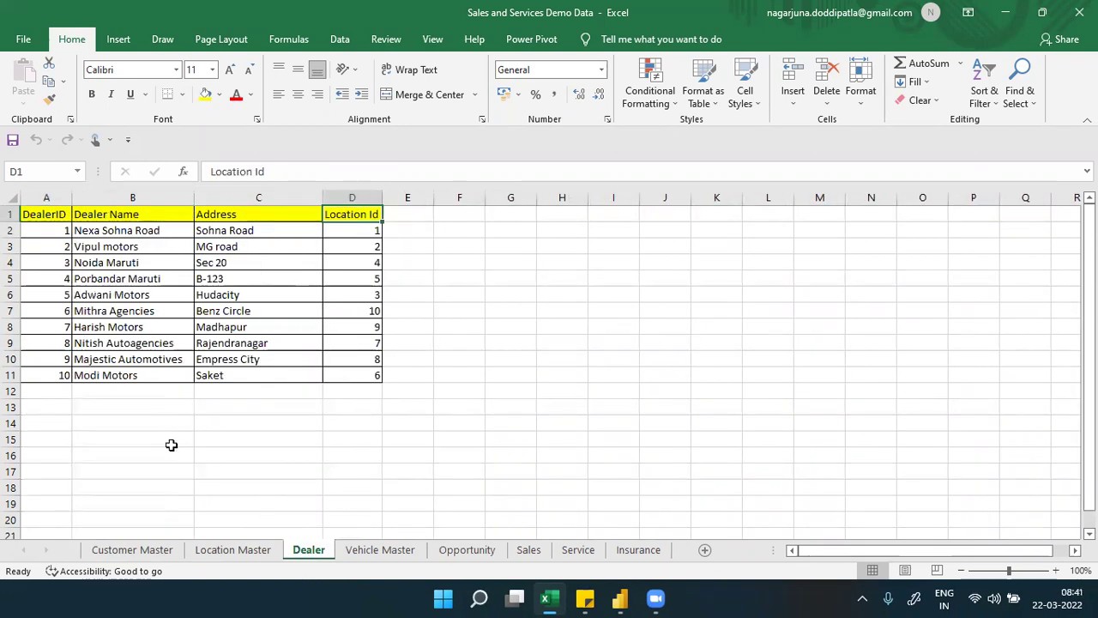
left_click_drag(57, 211, 254, 378)
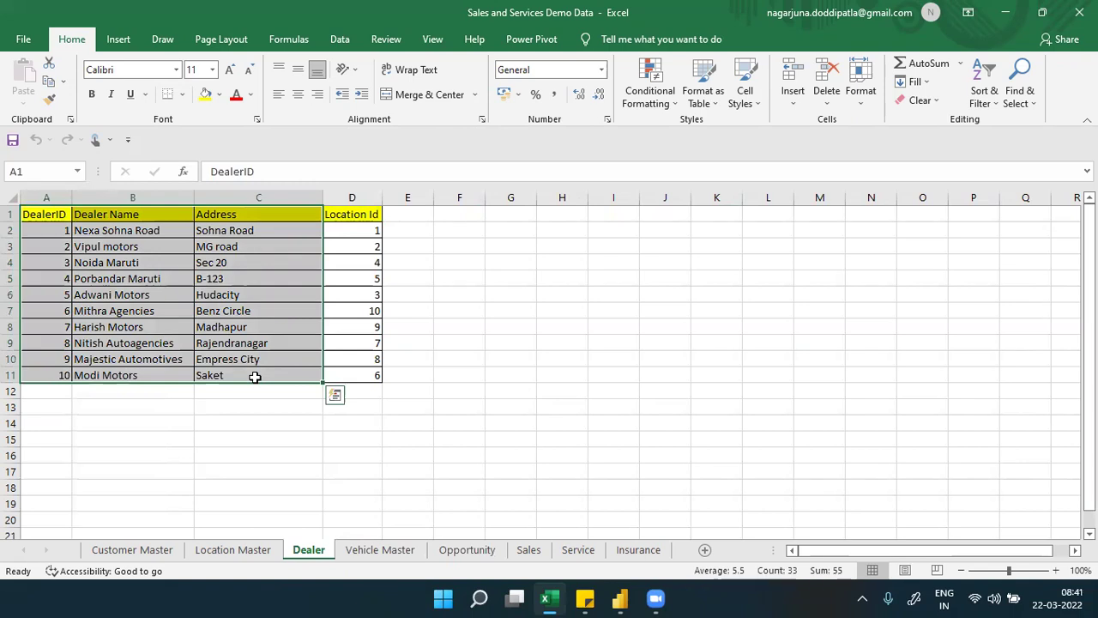
left_click(53, 231)
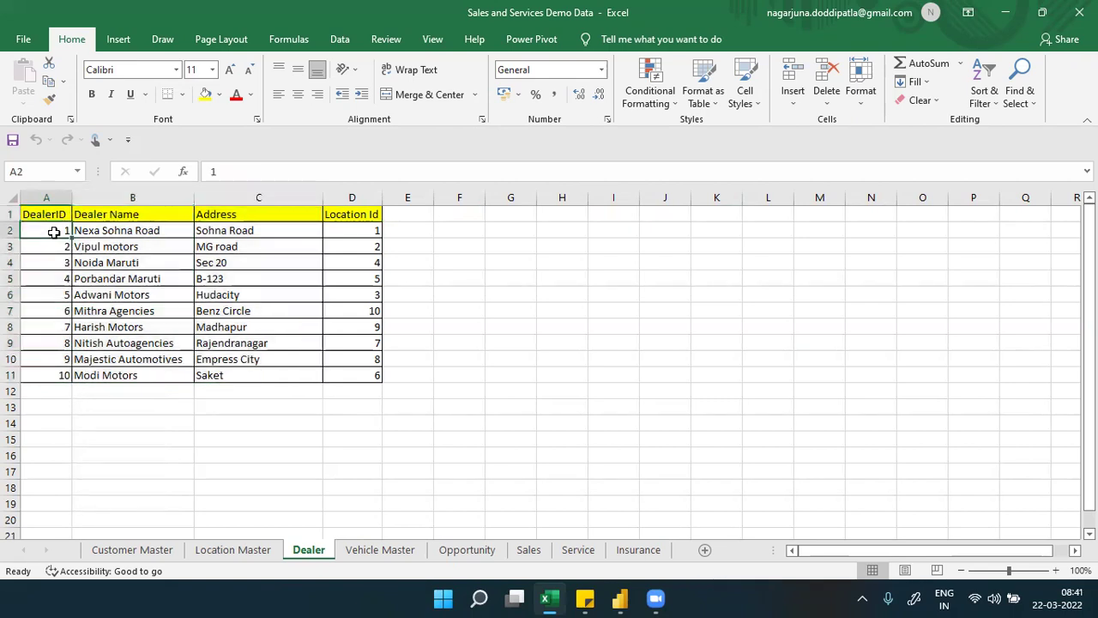
left_click_drag(60, 375, 202, 378)
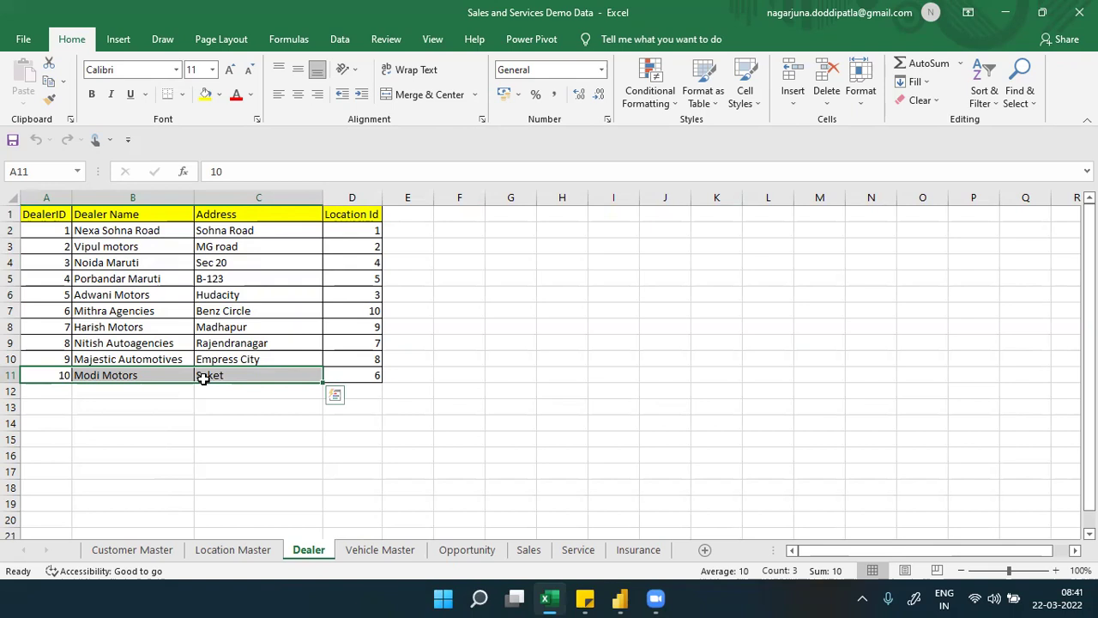
left_click_drag(75, 327, 19, 328)
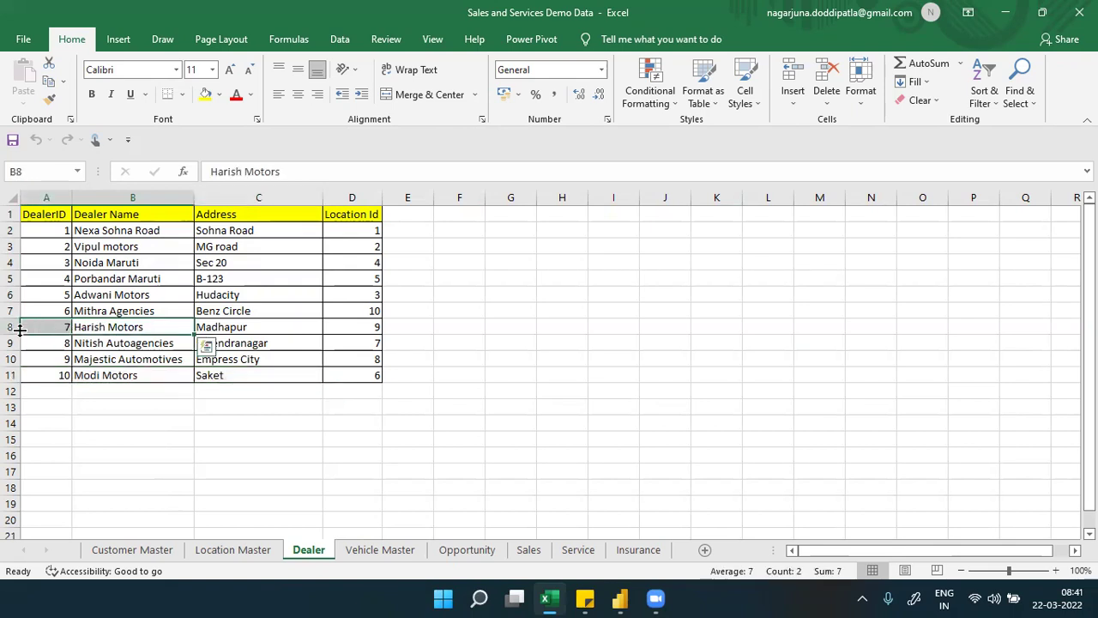
Inspect the whole record for dealer ID 7 and compare the Dealer sheet's Location Id column with the Location Master sheet.
left_click(10, 327)
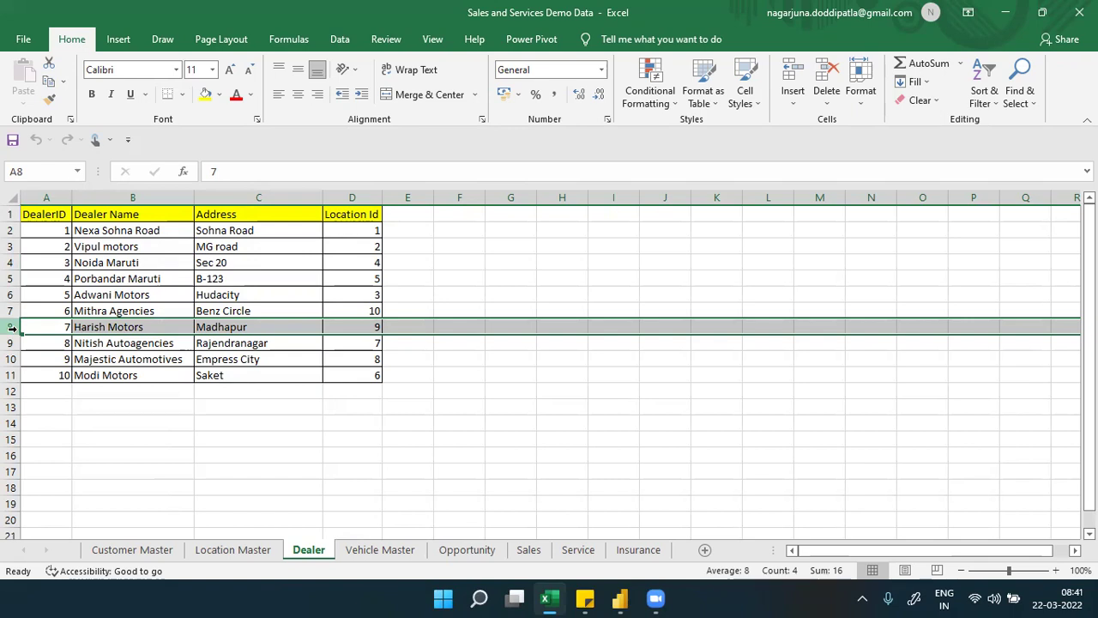
left_click(218, 553)
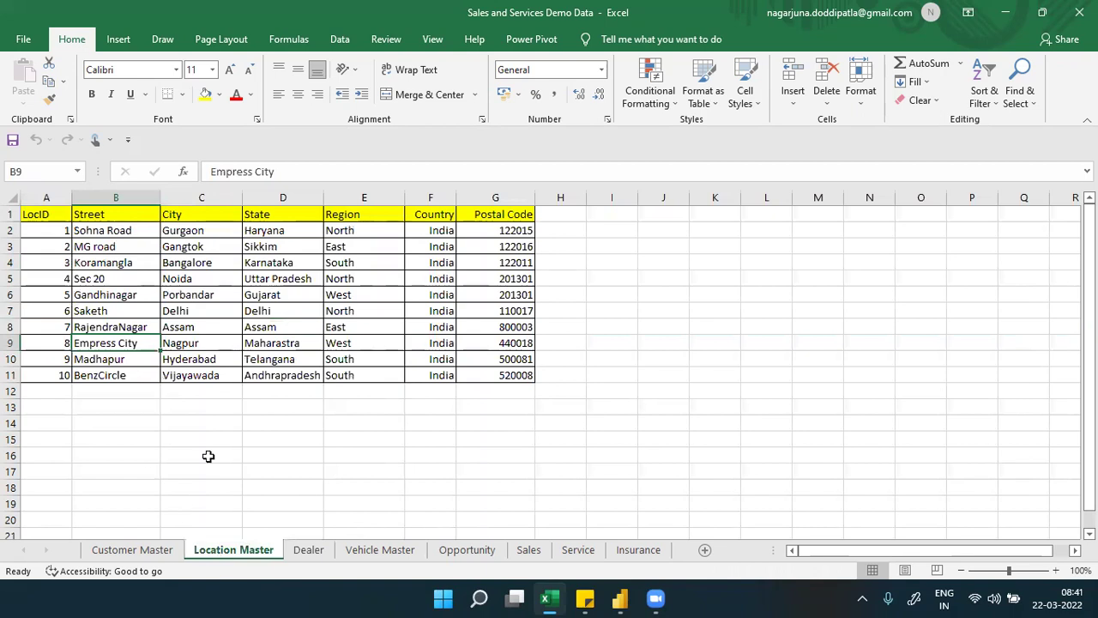
left_click(302, 556)
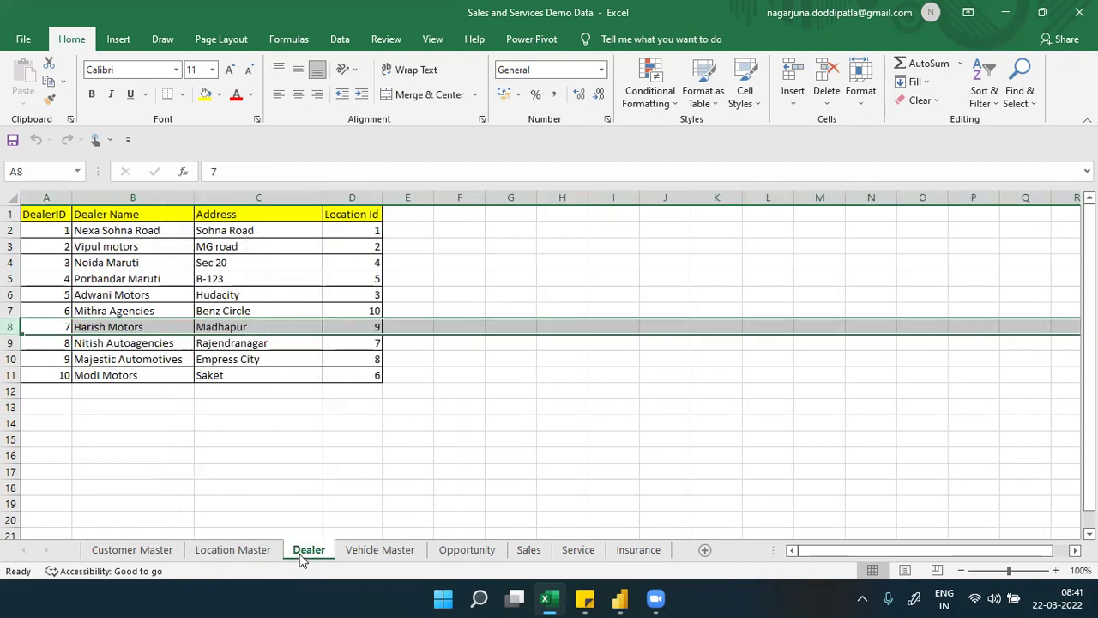
left_click(351, 215)
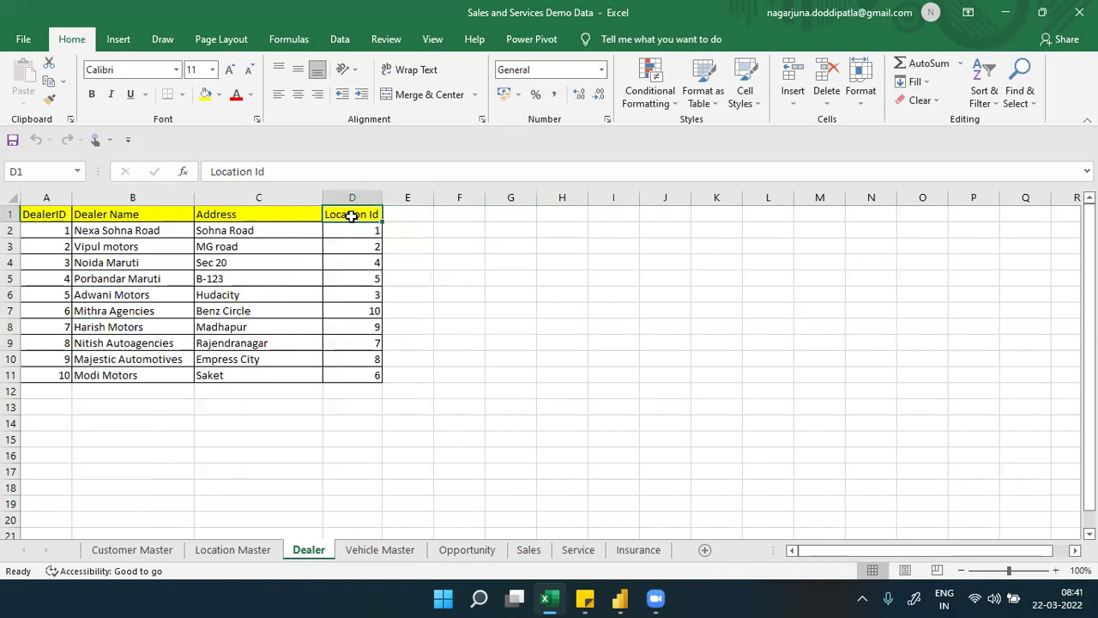
Browse back and forth through the Vehicle Master, Dealer, Location Master and Customer Master sheets, ending on Customer Master.
left_click(376, 550)
left_click(320, 550)
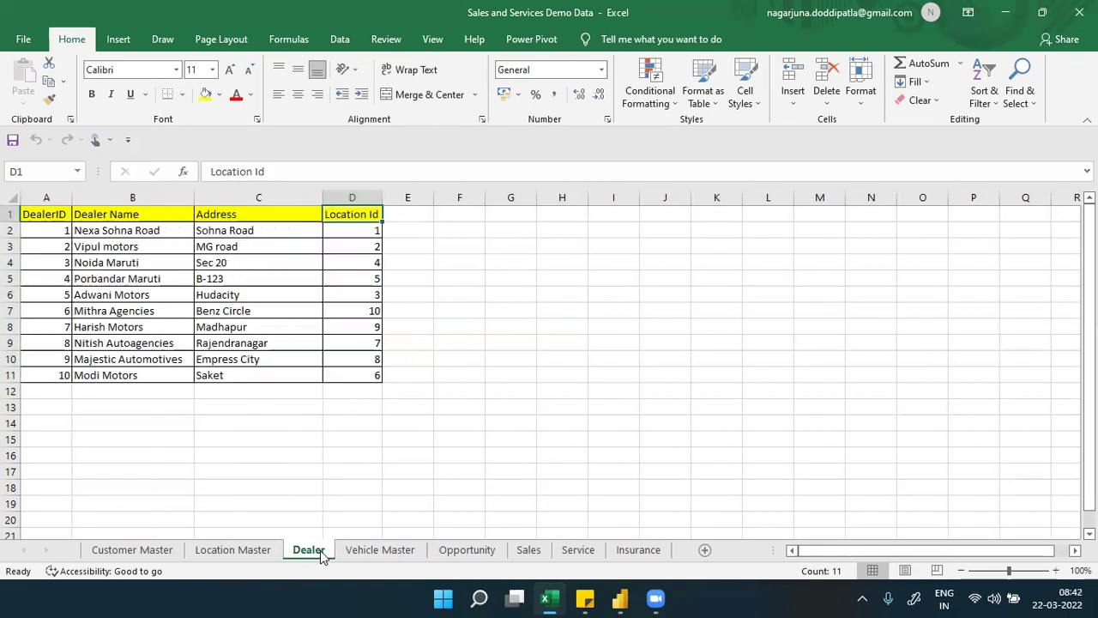
left_click(267, 551)
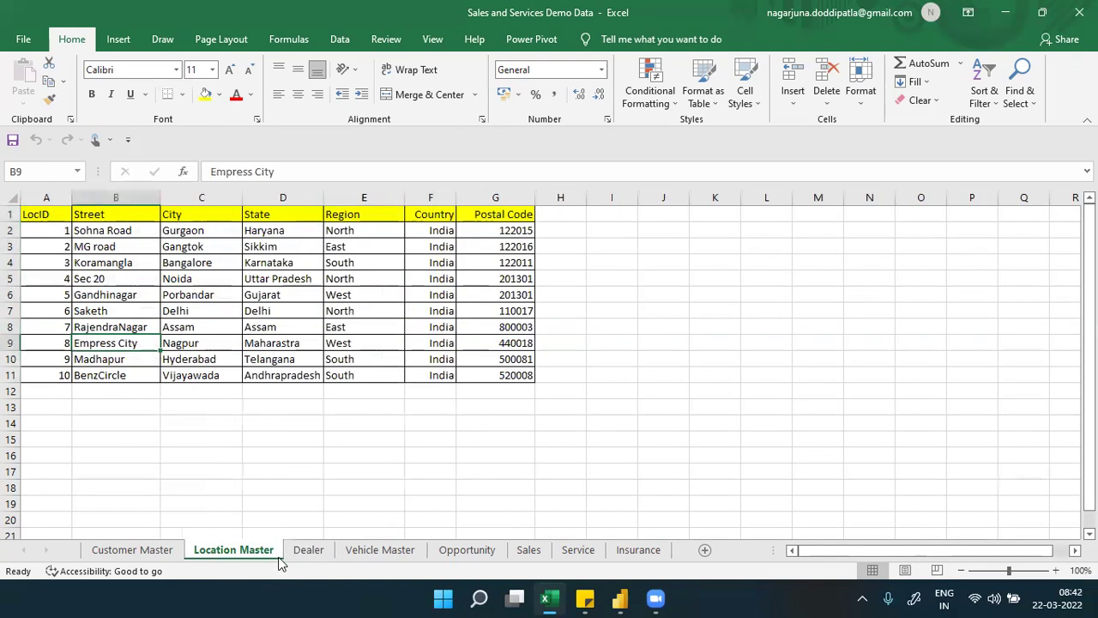
left_click(129, 552)
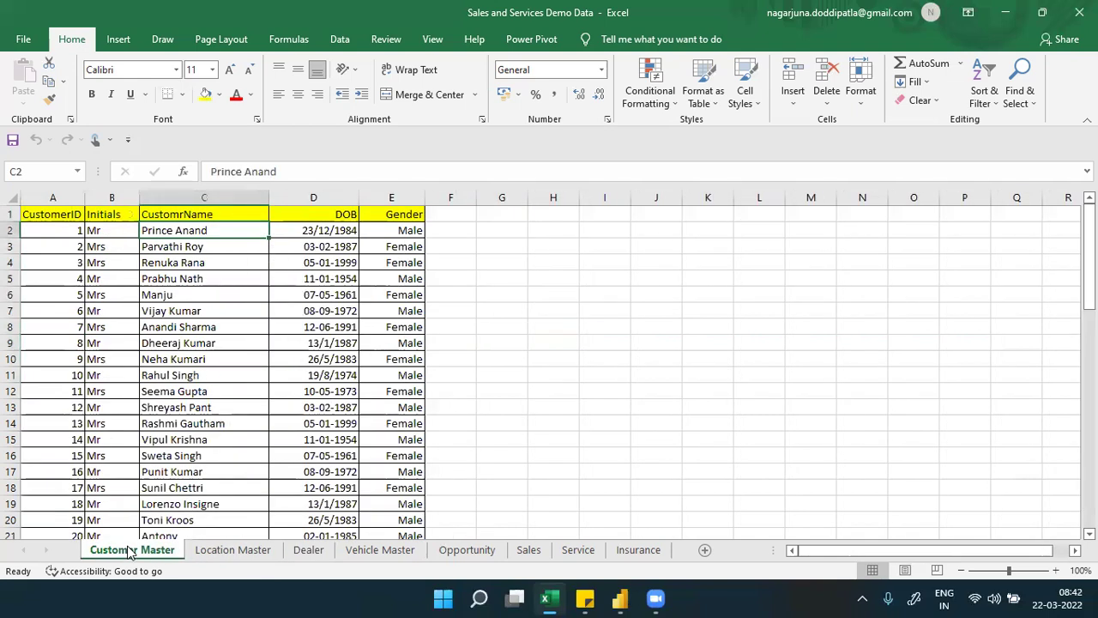
left_click(208, 555)
left_click(297, 556)
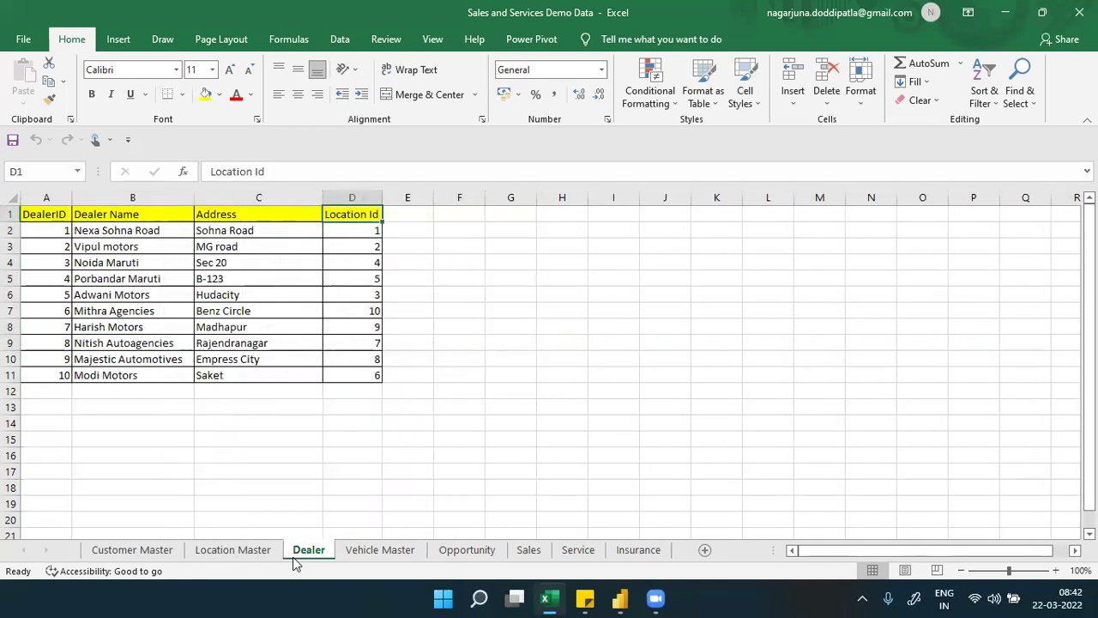
left_click(353, 555)
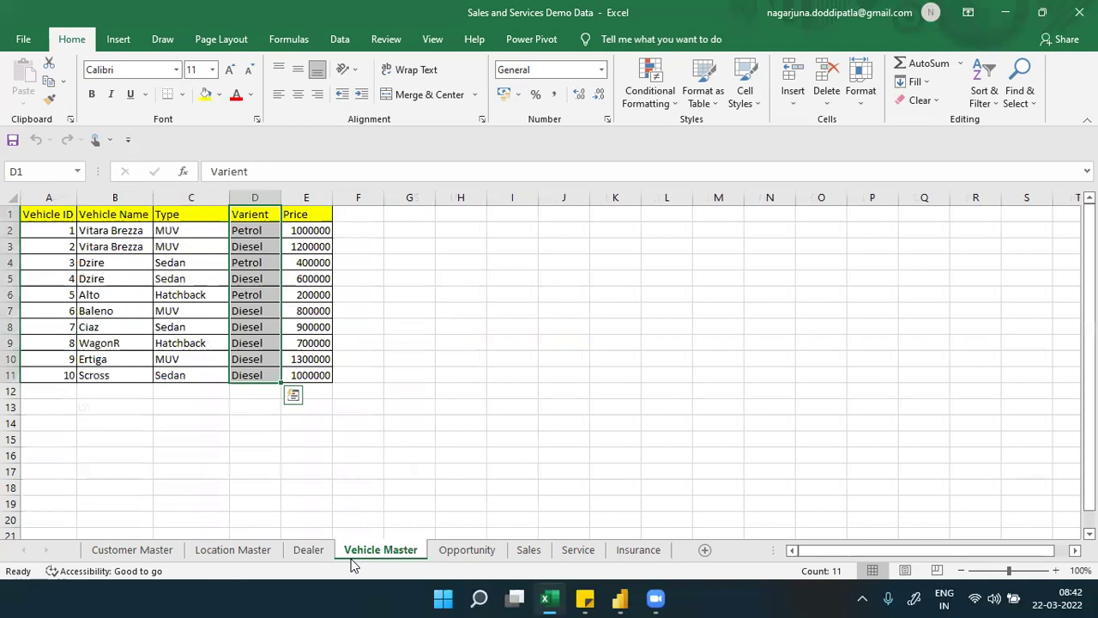
left_click(172, 550)
left_click(582, 375)
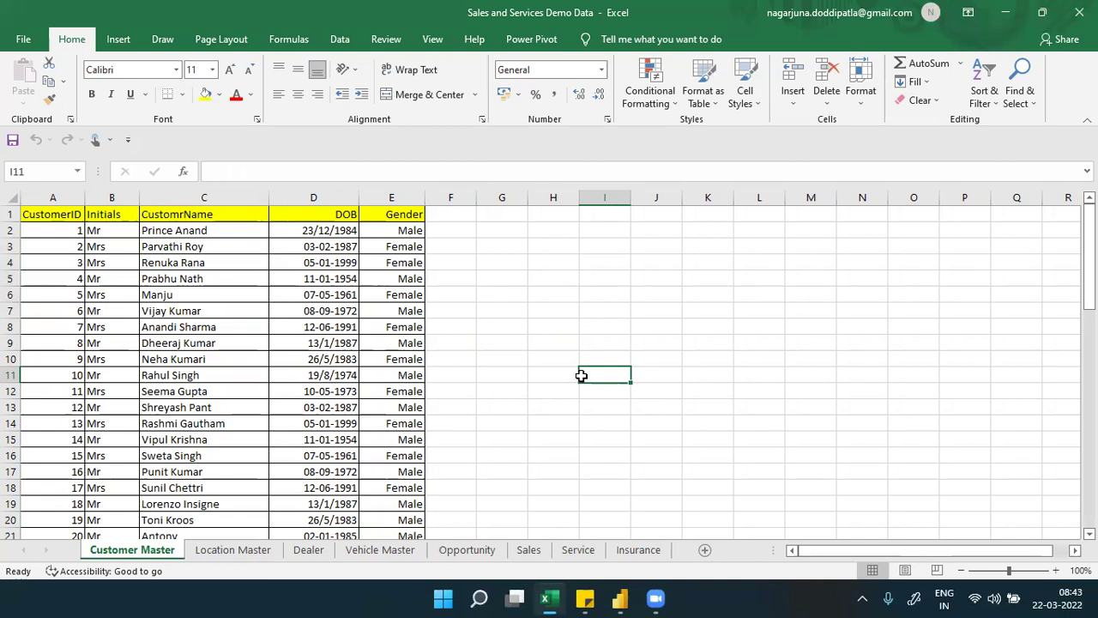
View the Location Master, Dealer, Vehicle Master and Opportunity sheets in order and compare Customer Master with Opportunity.
left_click(257, 552)
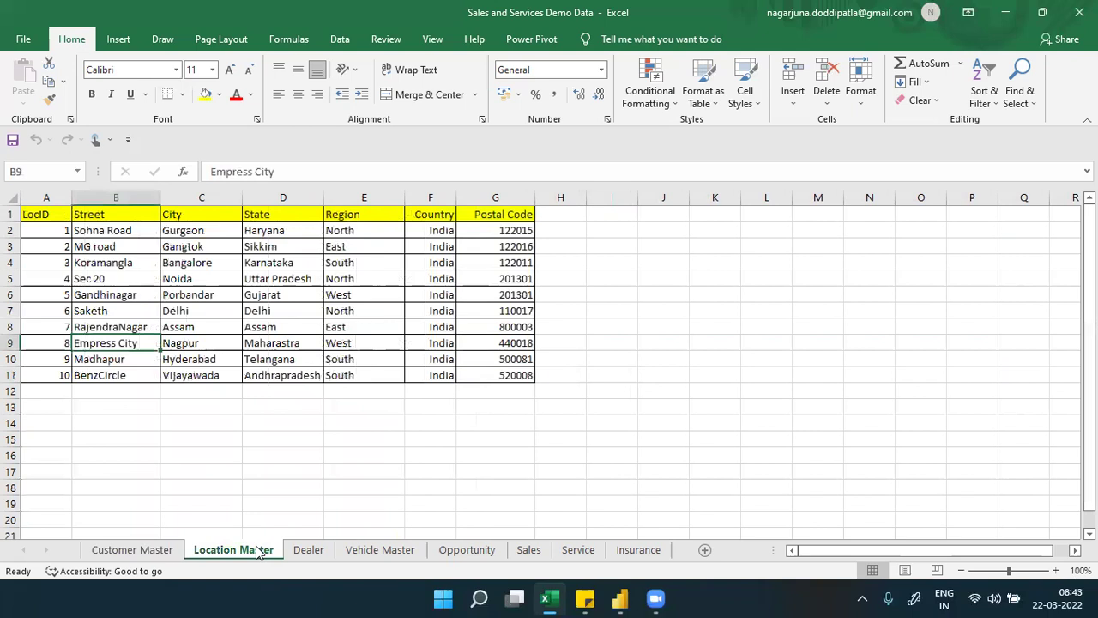
left_click(307, 550)
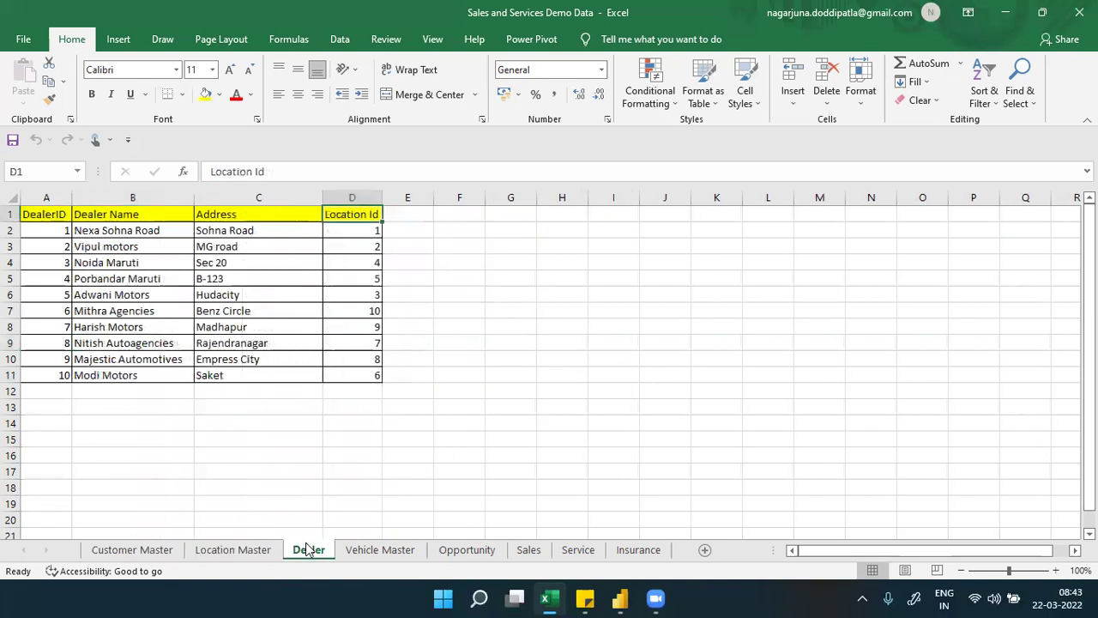
left_click(383, 550)
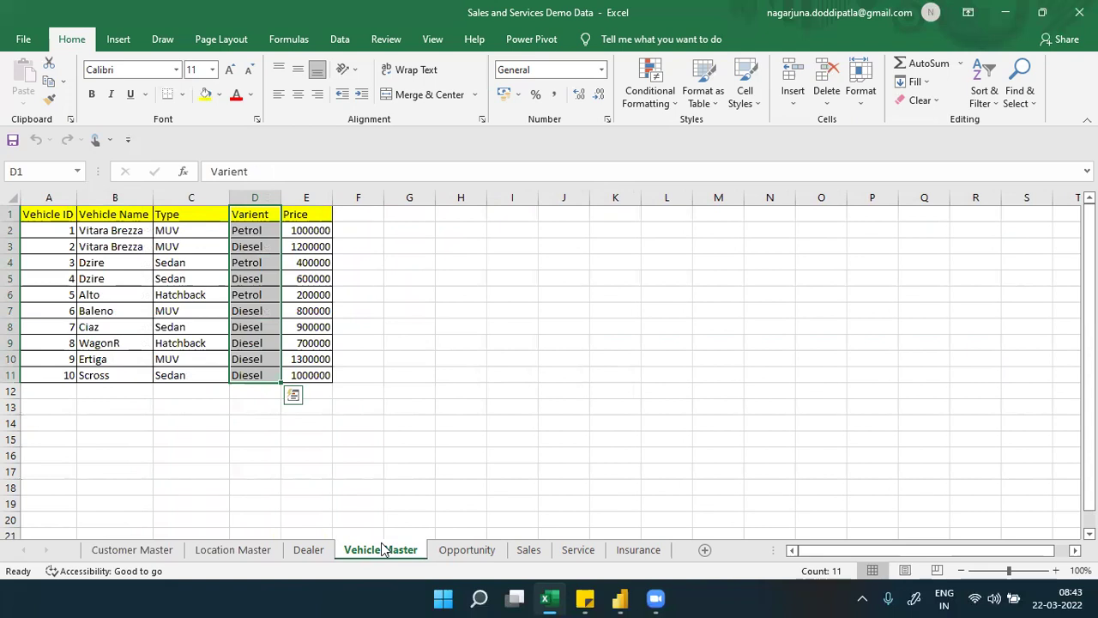
left_click(458, 548)
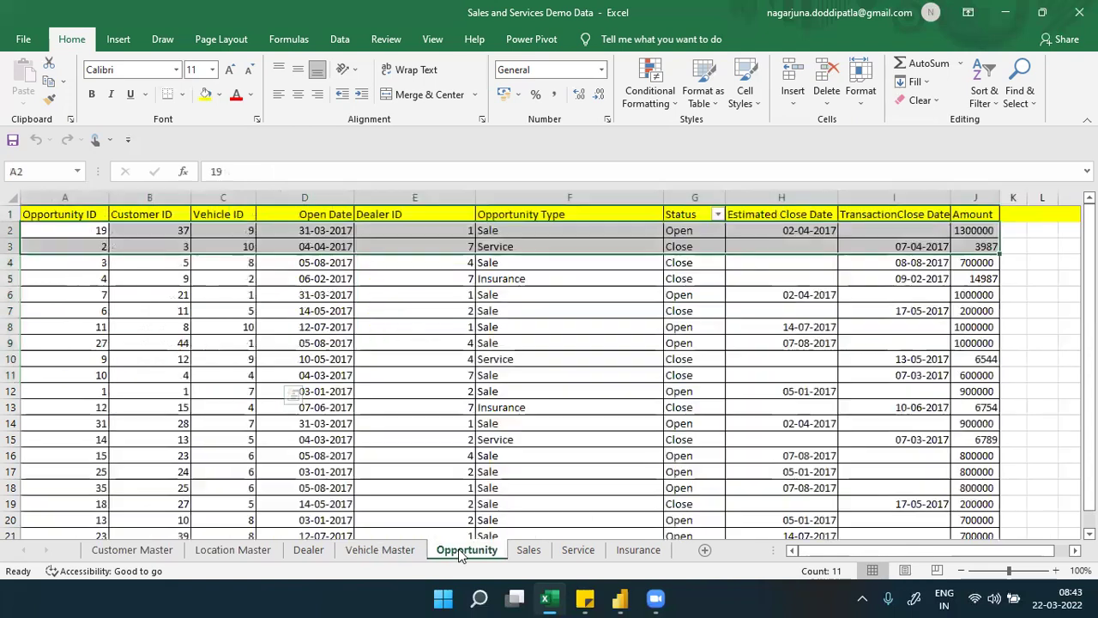
left_click(137, 549)
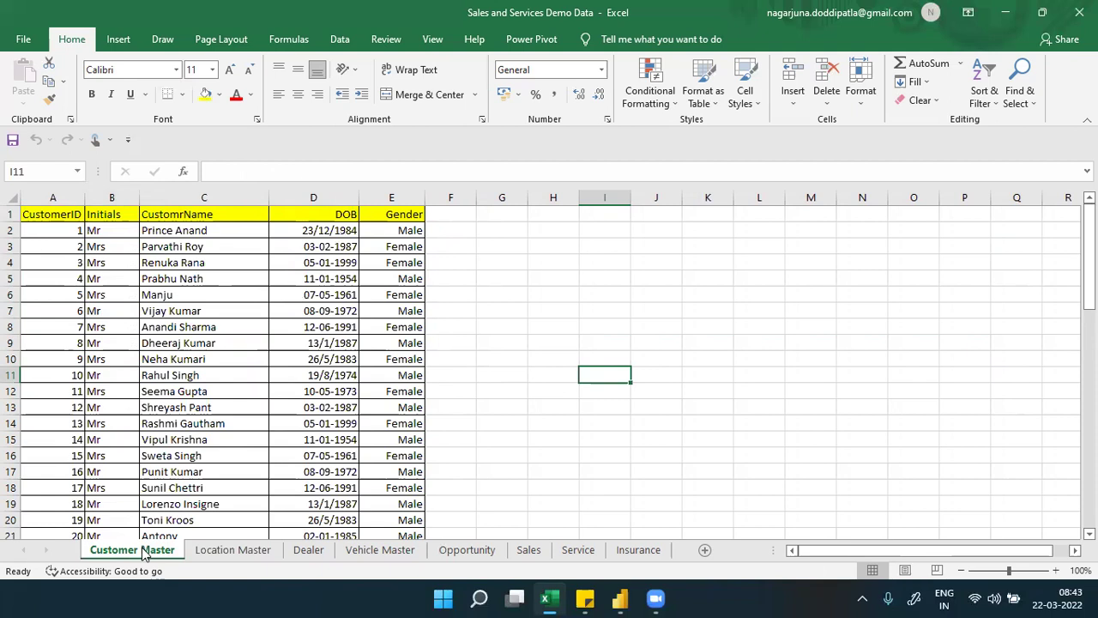
left_click(463, 552)
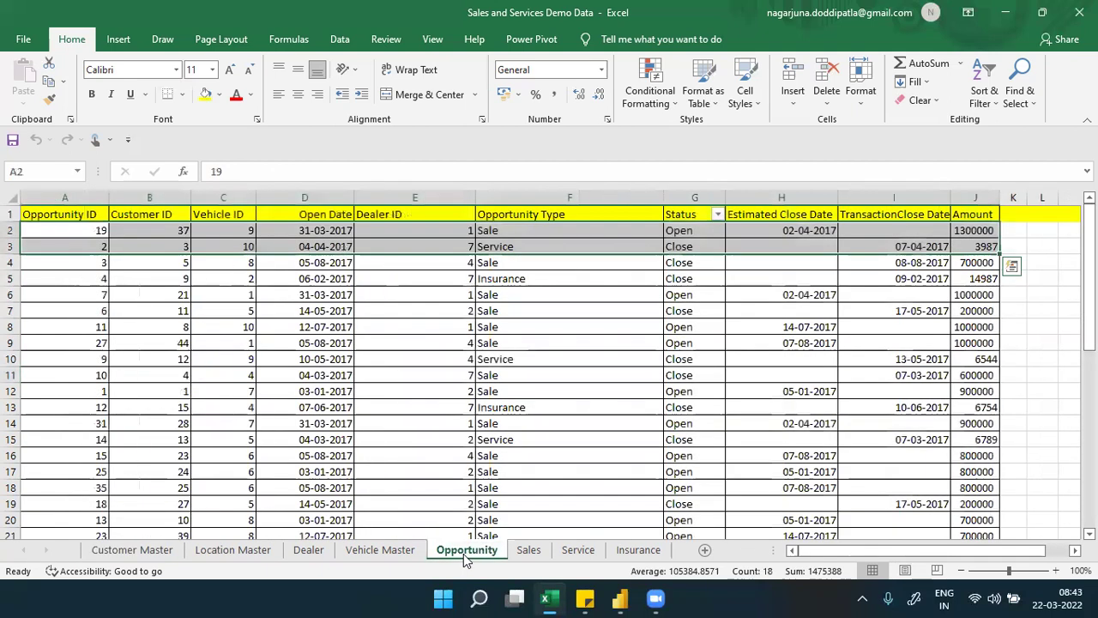
Sort the Opportunity records by Opportunity ID from smallest to largest.
left_click(94, 230)
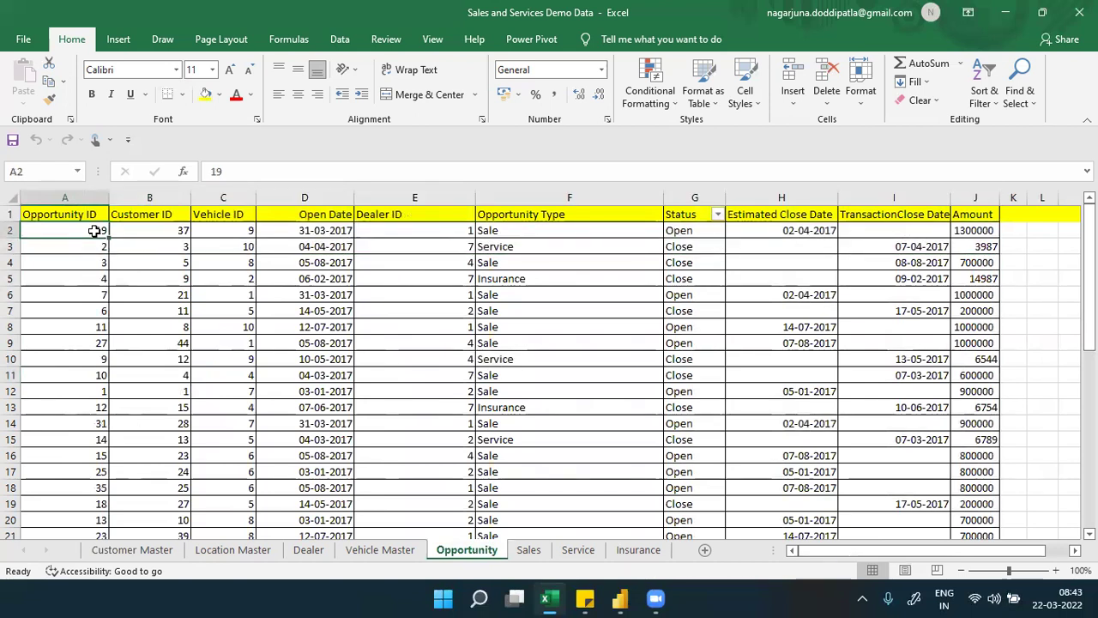
left_click(983, 105)
left_click(986, 121)
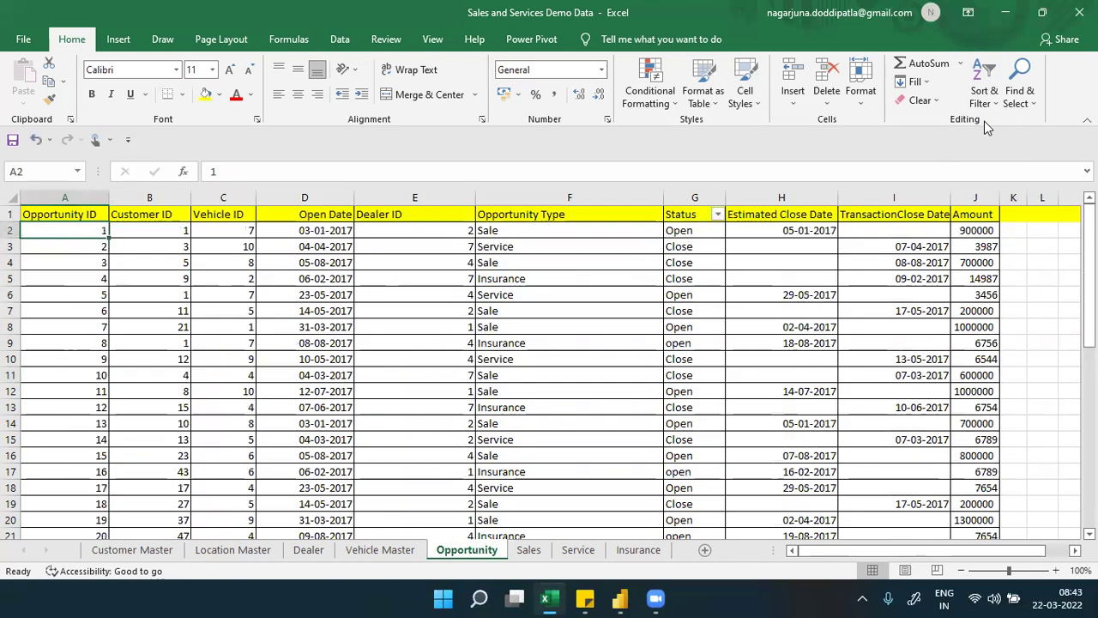
Examine the first Opportunity record from Customer ID through TransactionClose Date and highlight the records in rows 2 to 17.
left_click(144, 231)
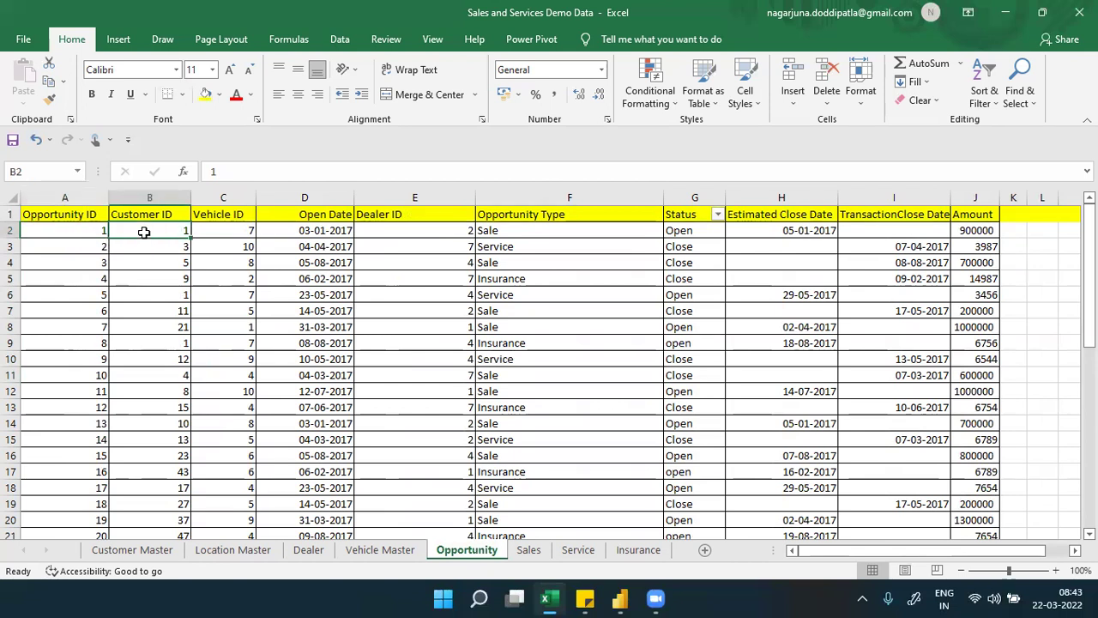
left_click(217, 230)
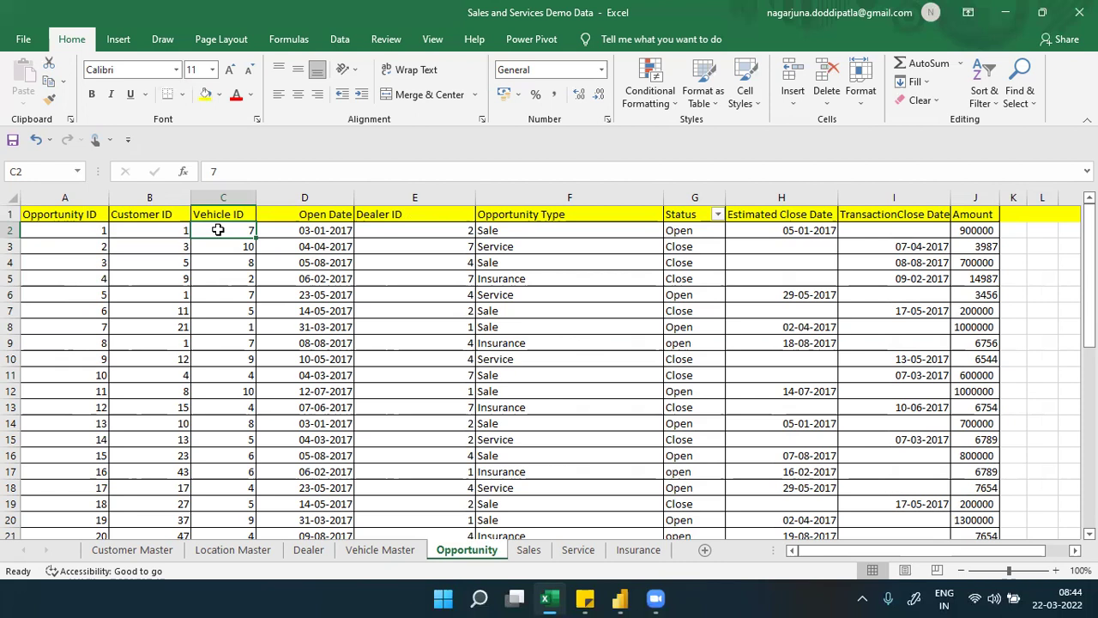
left_click(325, 231)
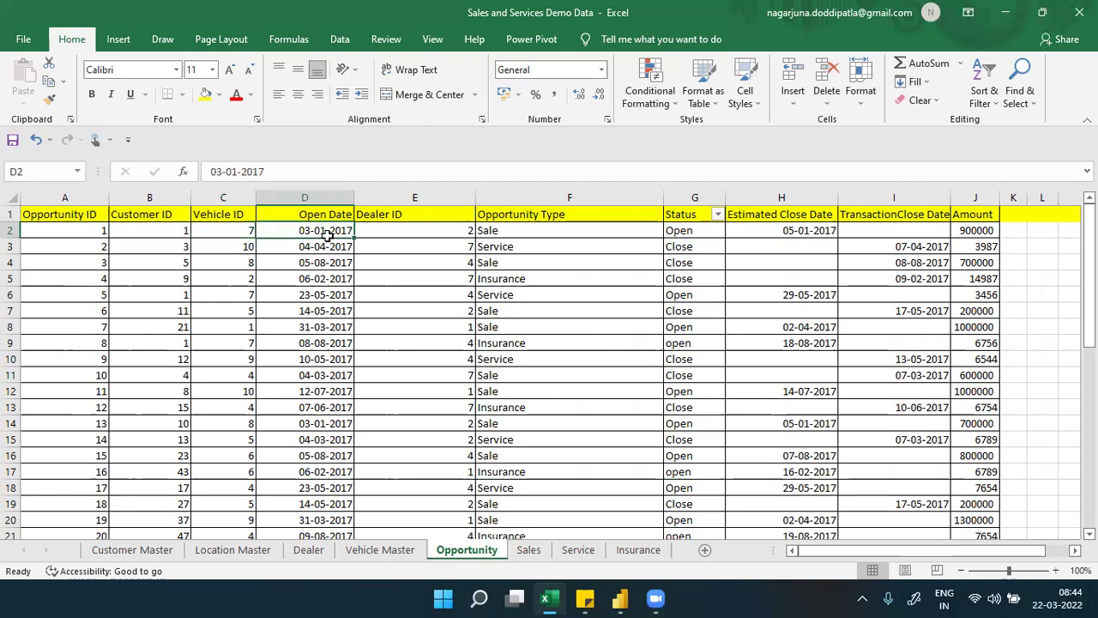
left_click(412, 225)
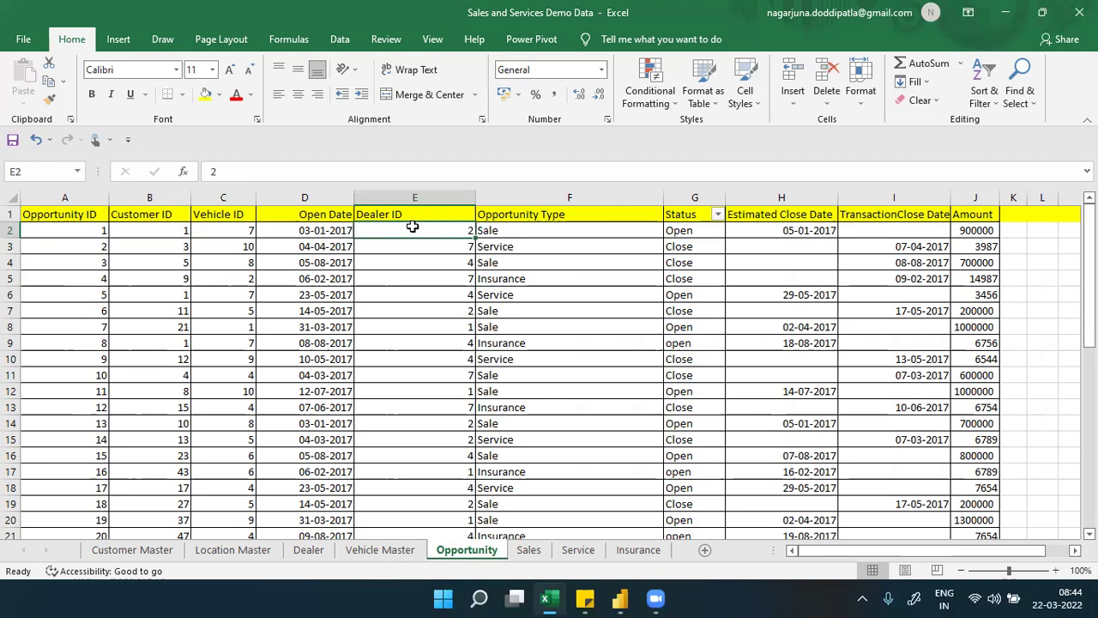
left_click(501, 230)
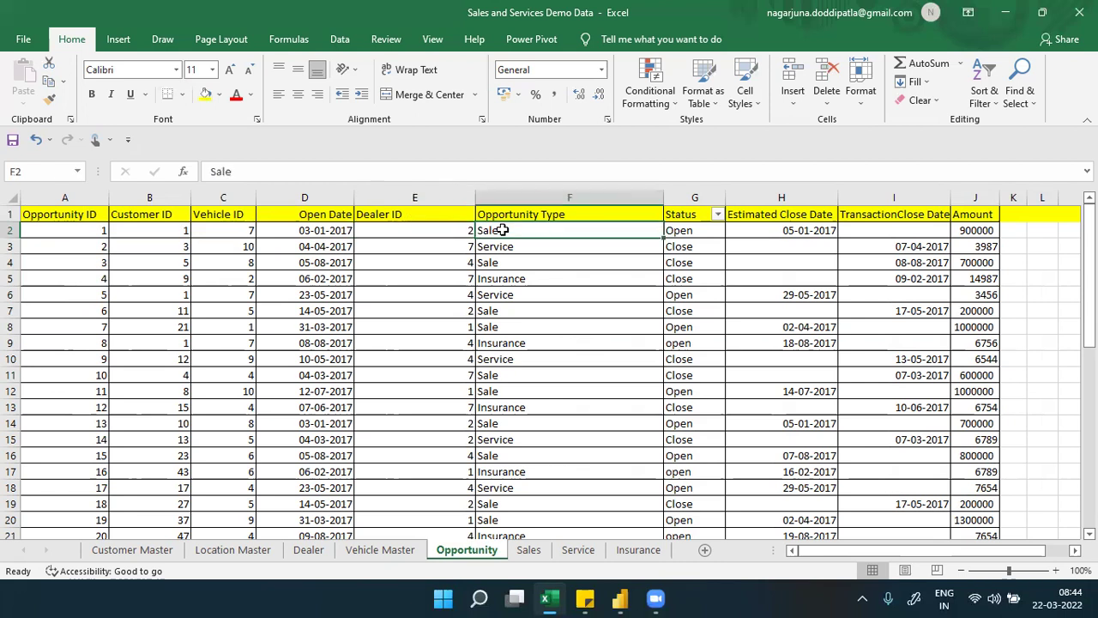
left_click(678, 230)
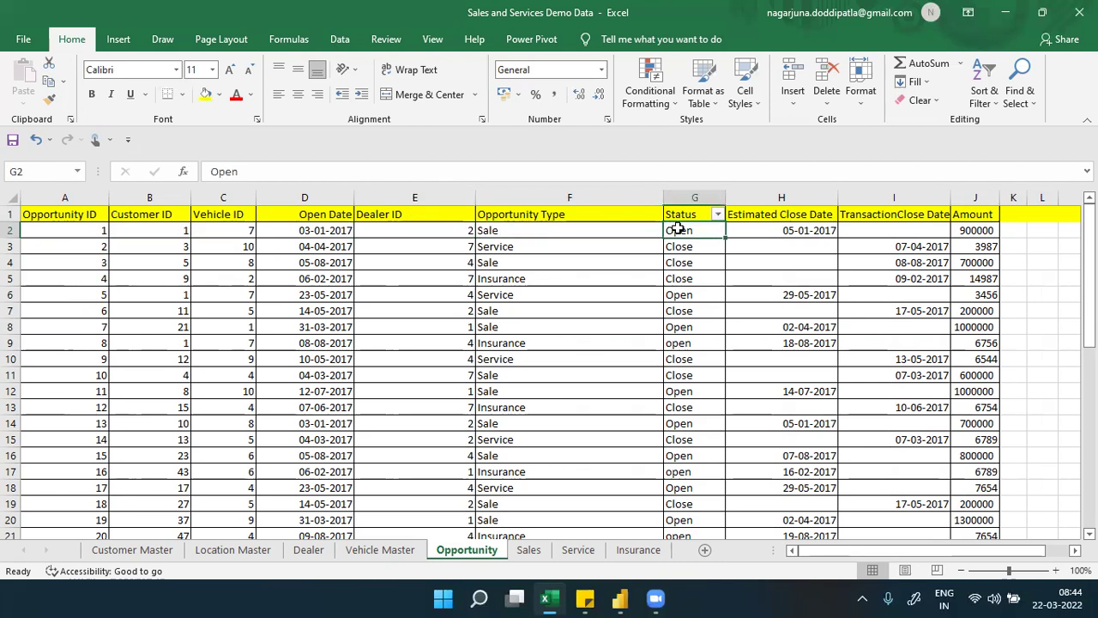
left_click(771, 234)
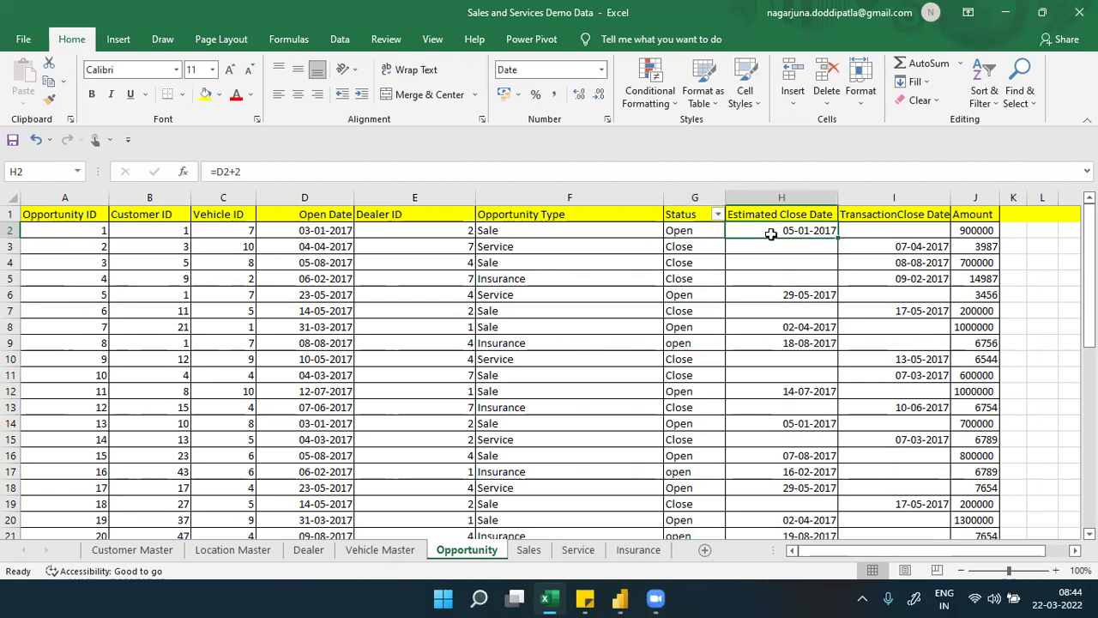
left_click(877, 226)
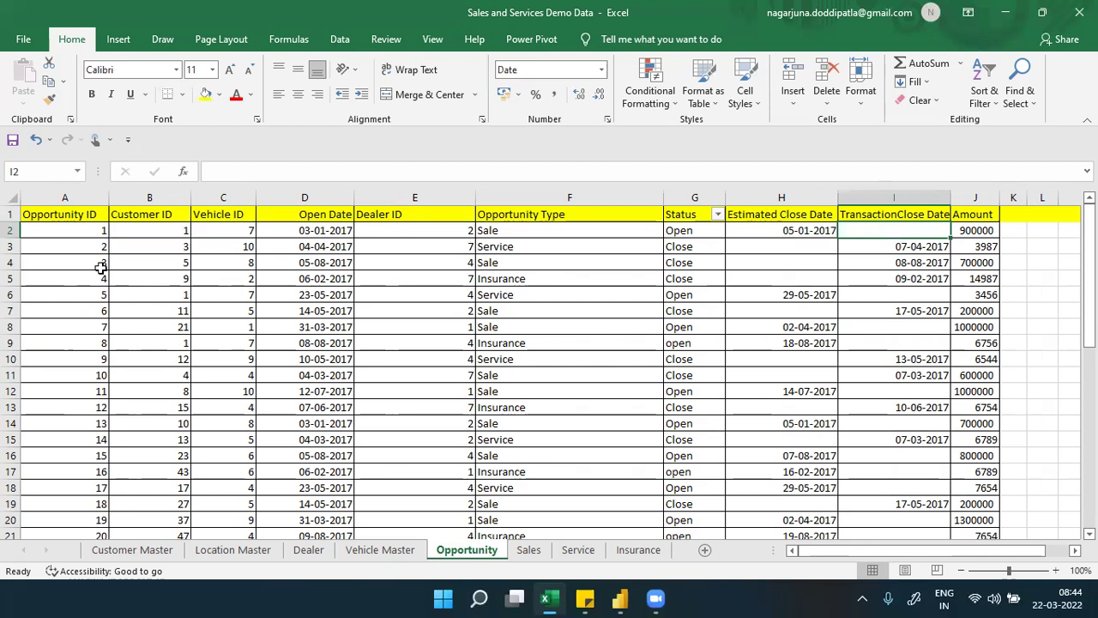
left_click_drag(82, 230, 981, 465)
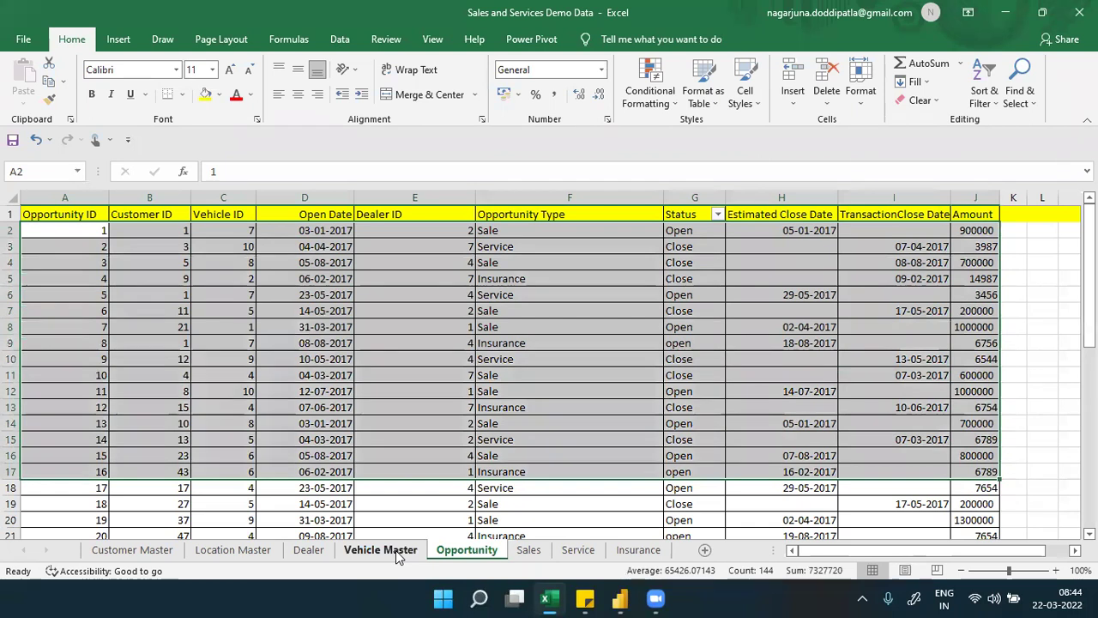
left_click(270, 244)
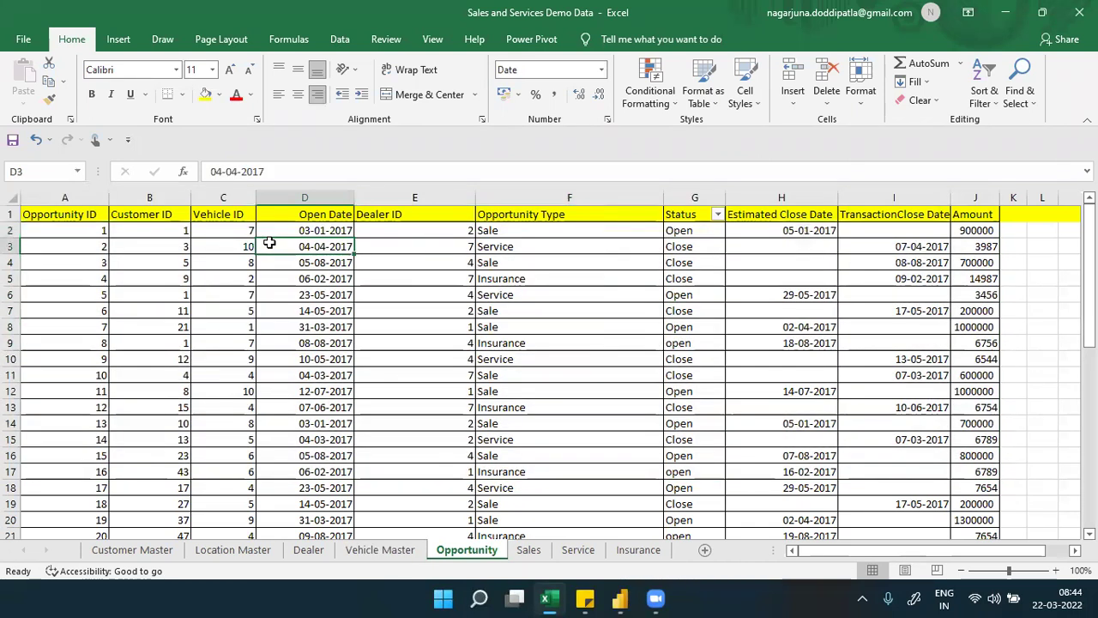
Revisit the four master sheets in reverse order, from Vehicle Master back to Customer Master.
left_click(384, 549)
left_click(328, 553)
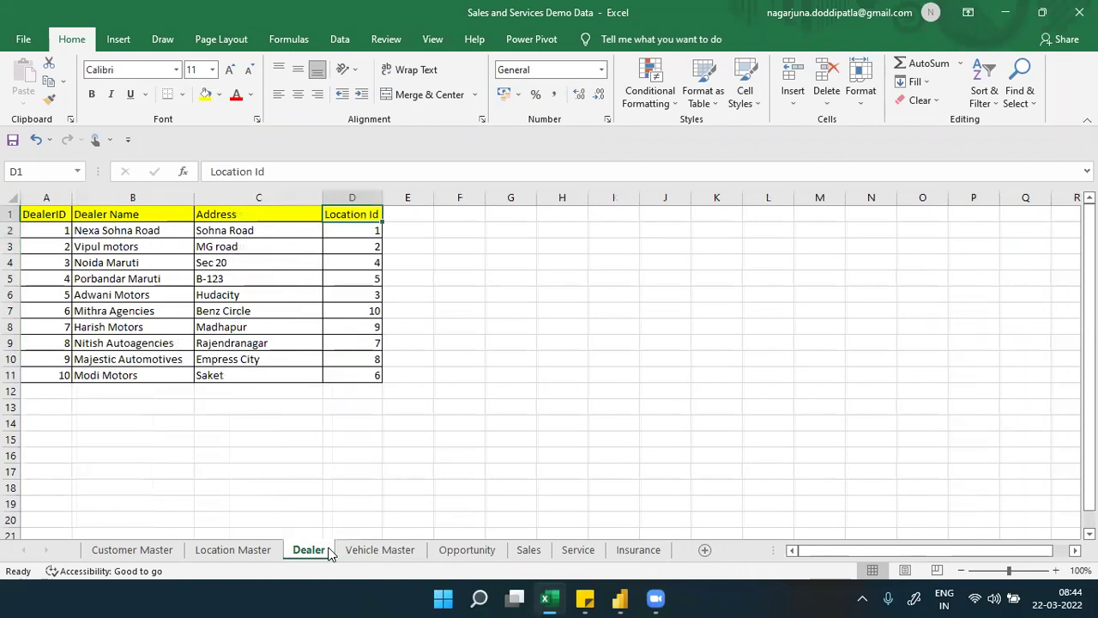
left_click(258, 549)
left_click(165, 553)
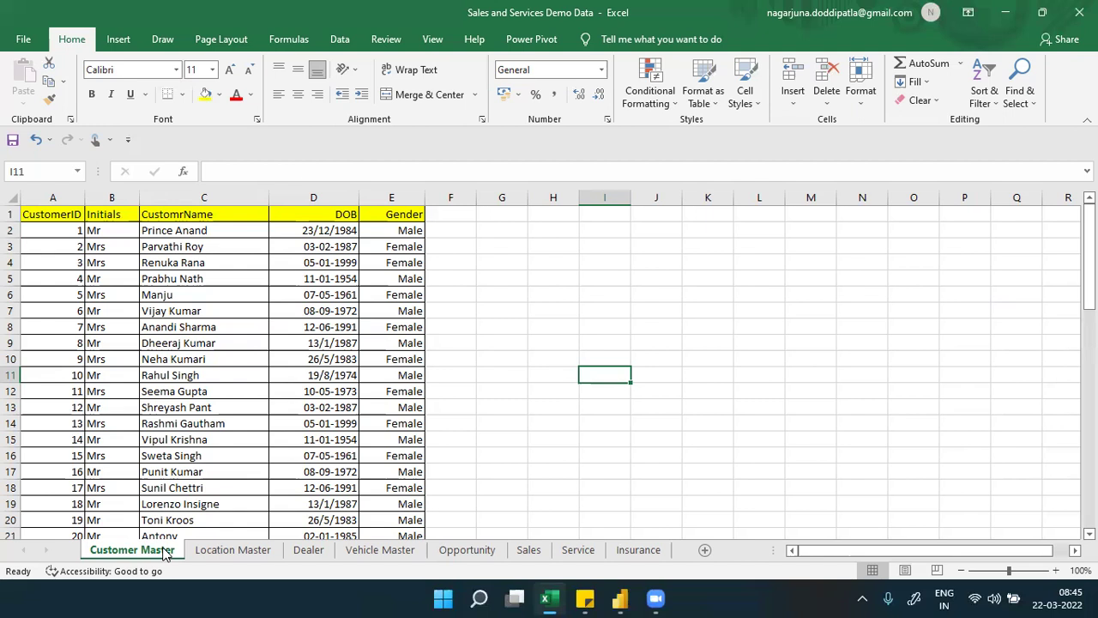
Go through every sheet from Location Master to Insurance and return to Customer Master.
left_click(230, 551)
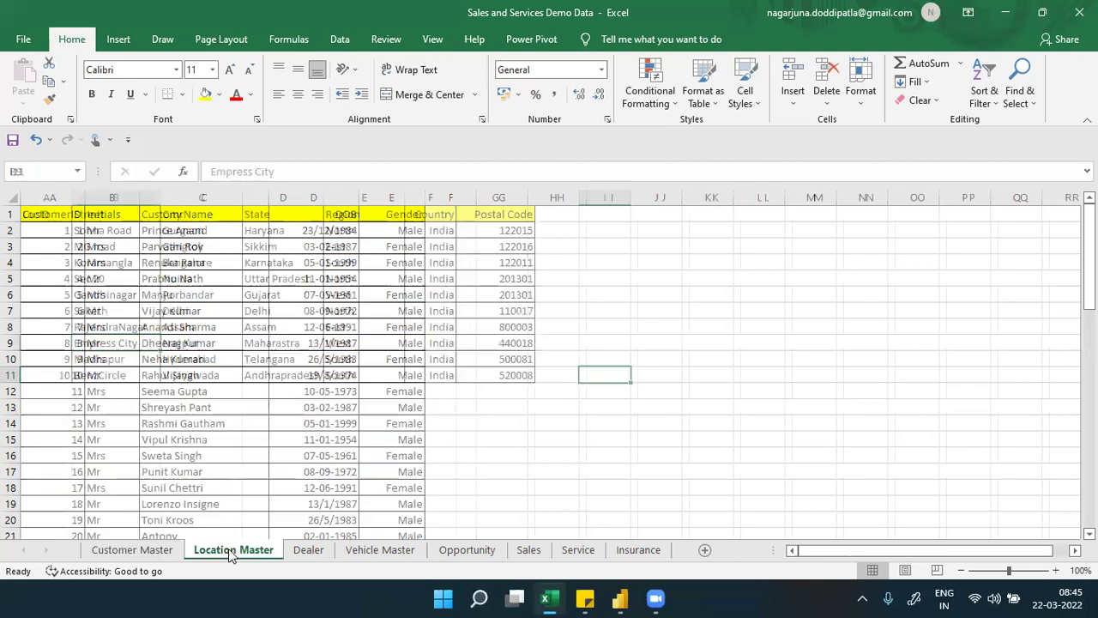
left_click(295, 550)
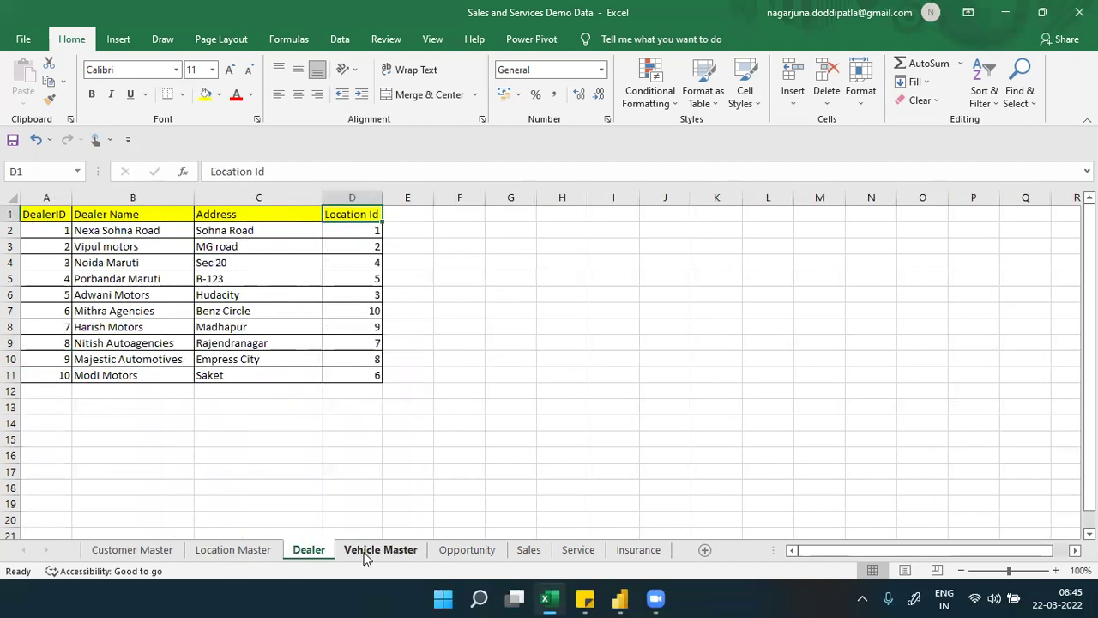
left_click(364, 552)
left_click(463, 551)
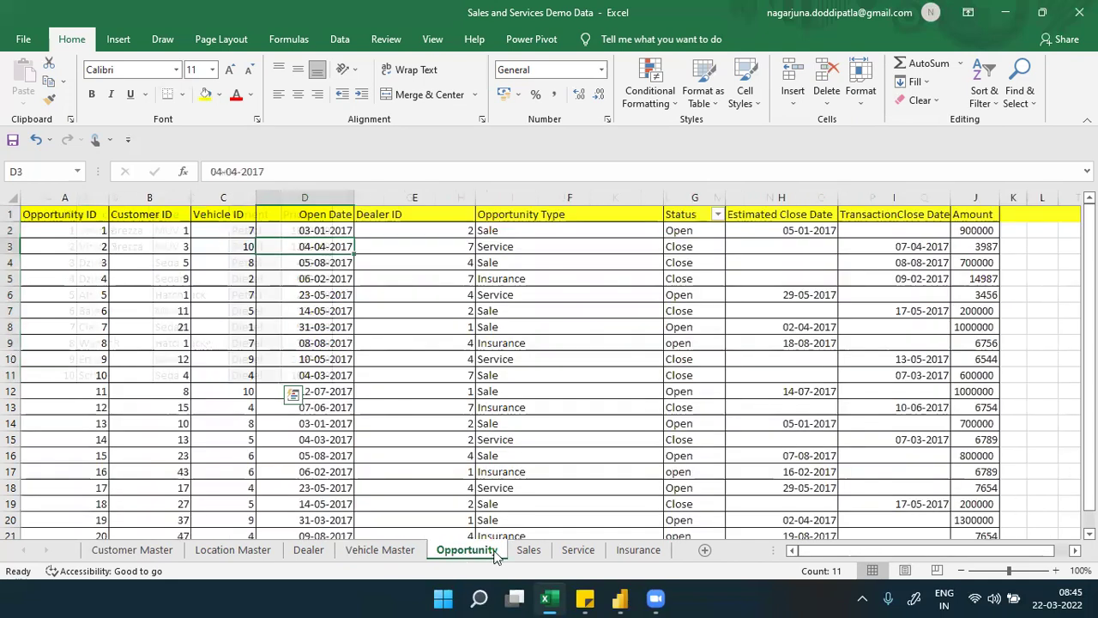
left_click(520, 552)
left_click(578, 551)
left_click(635, 551)
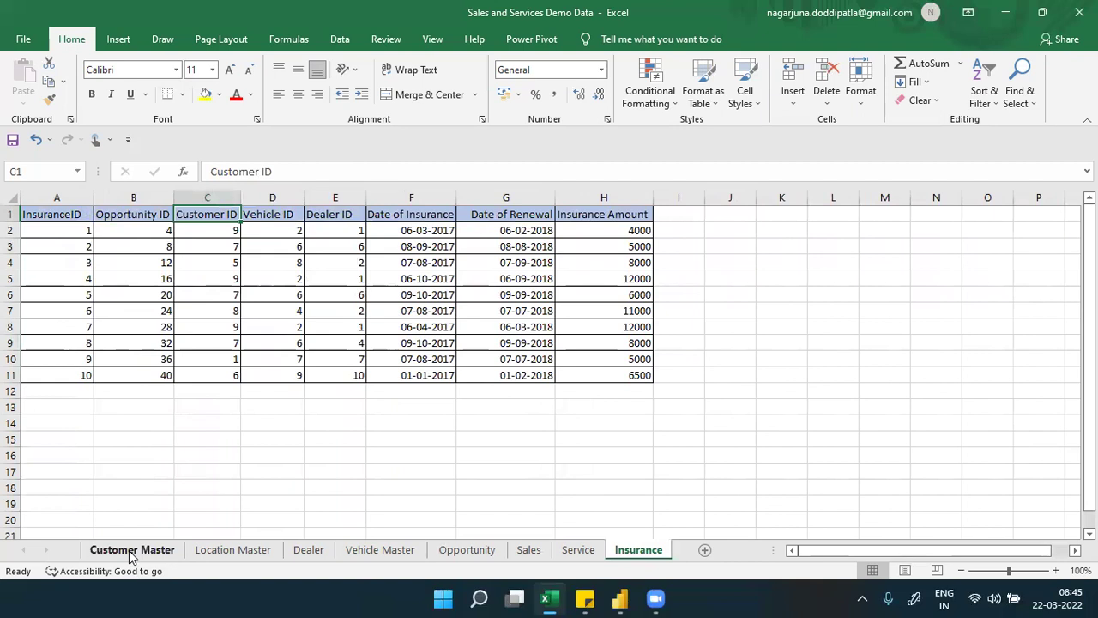
left_click(133, 551)
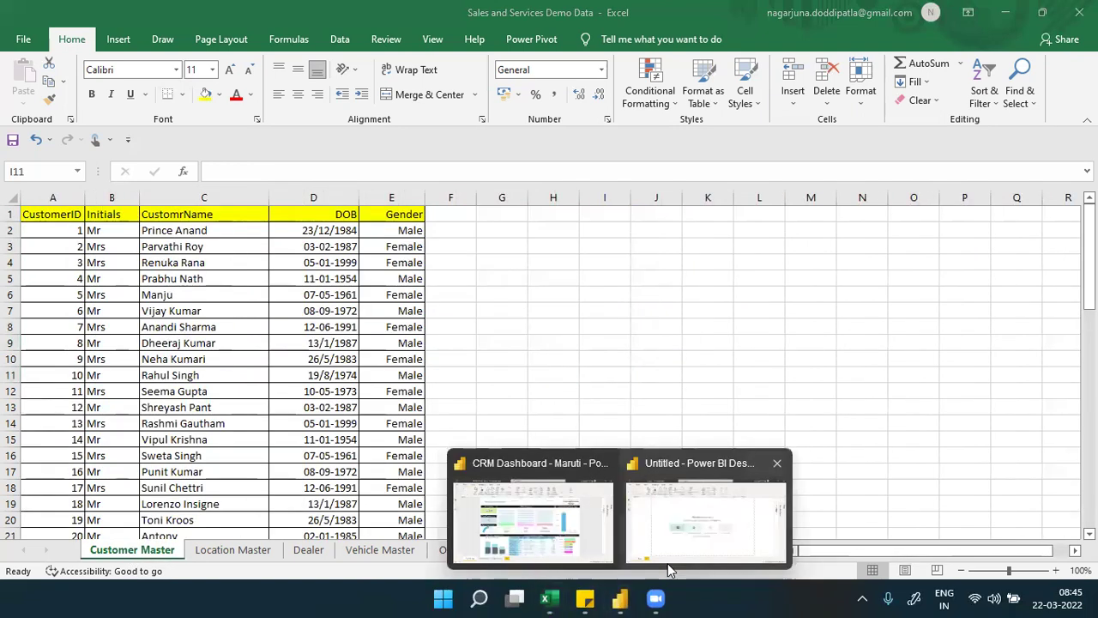
Switch to the untitled Power BI Desktop report and connect to the Sales and Services Demo Data Excel workbook in the Sources folder.
left_click(620, 598)
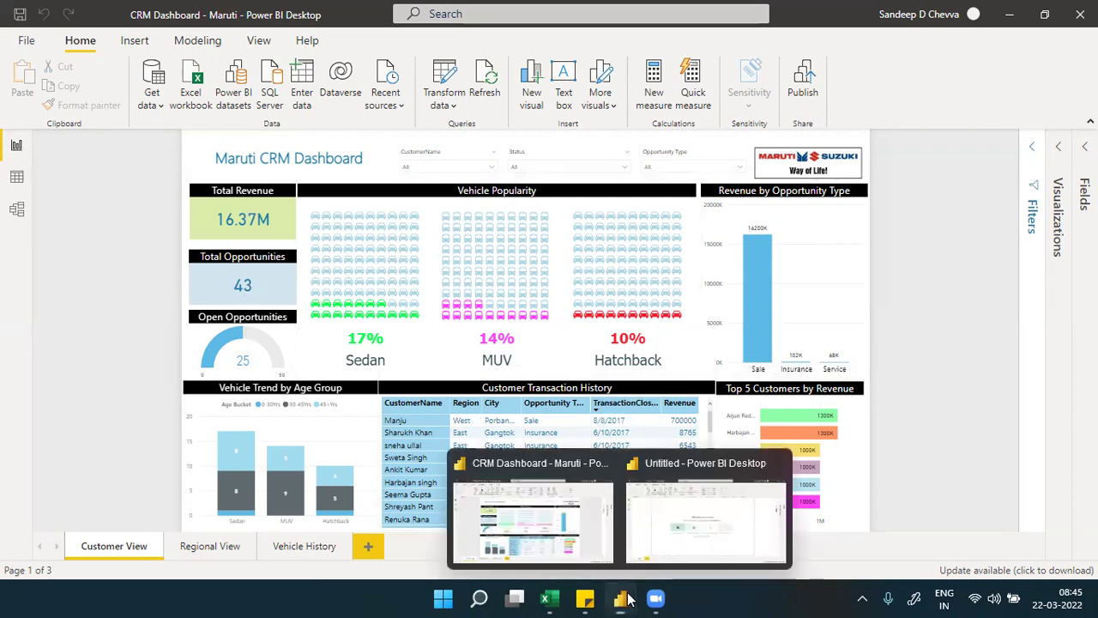
left_click(688, 542)
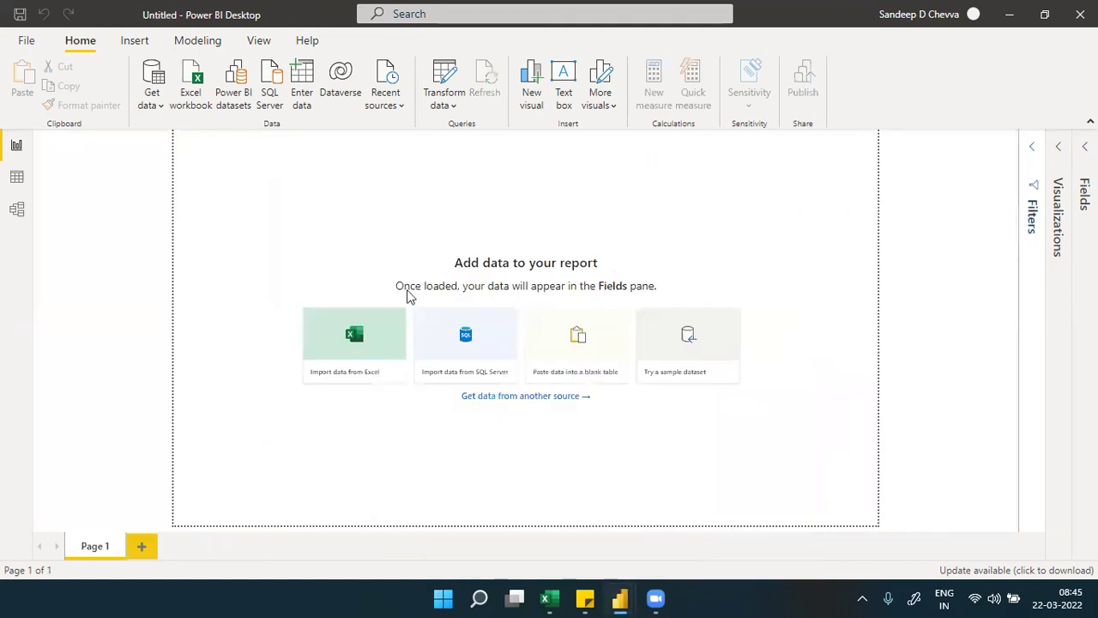
left_click(196, 90)
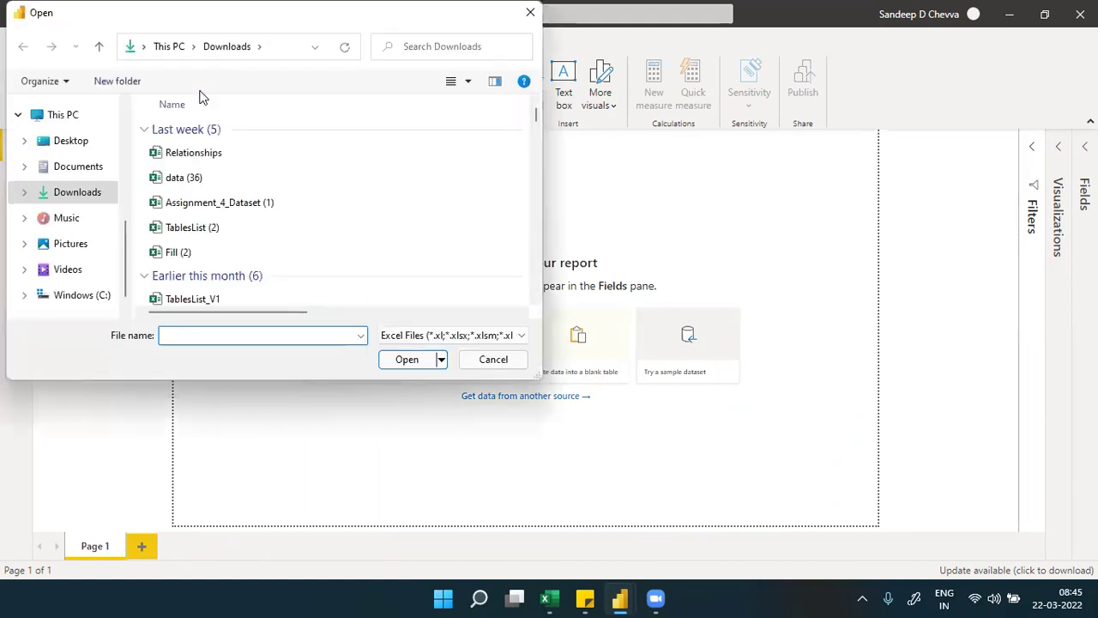
left_click(127, 151)
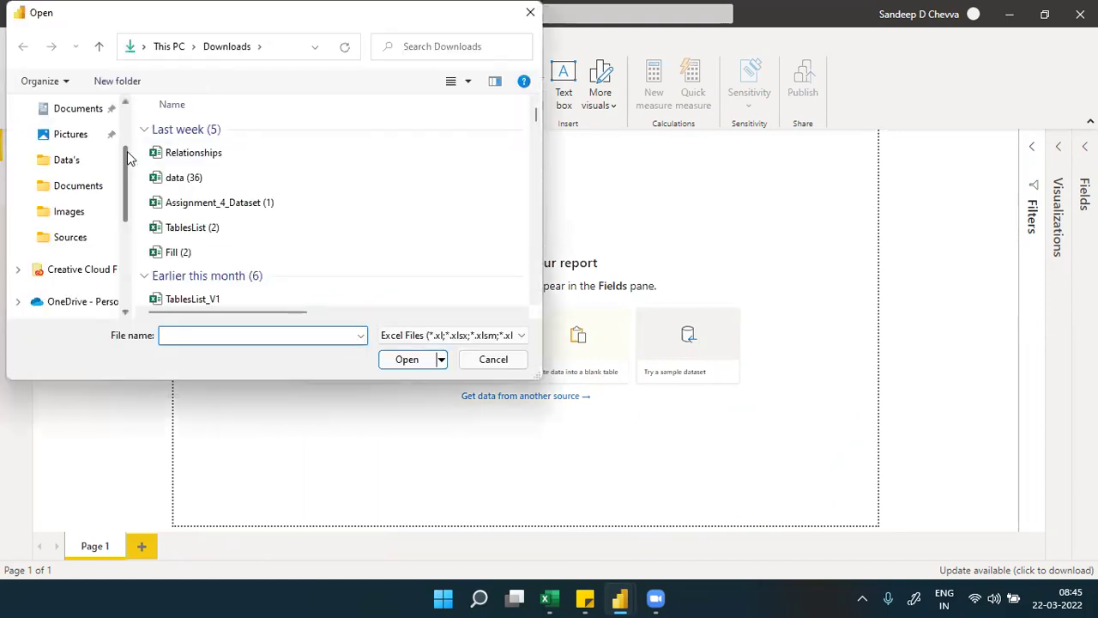
left_click(80, 242)
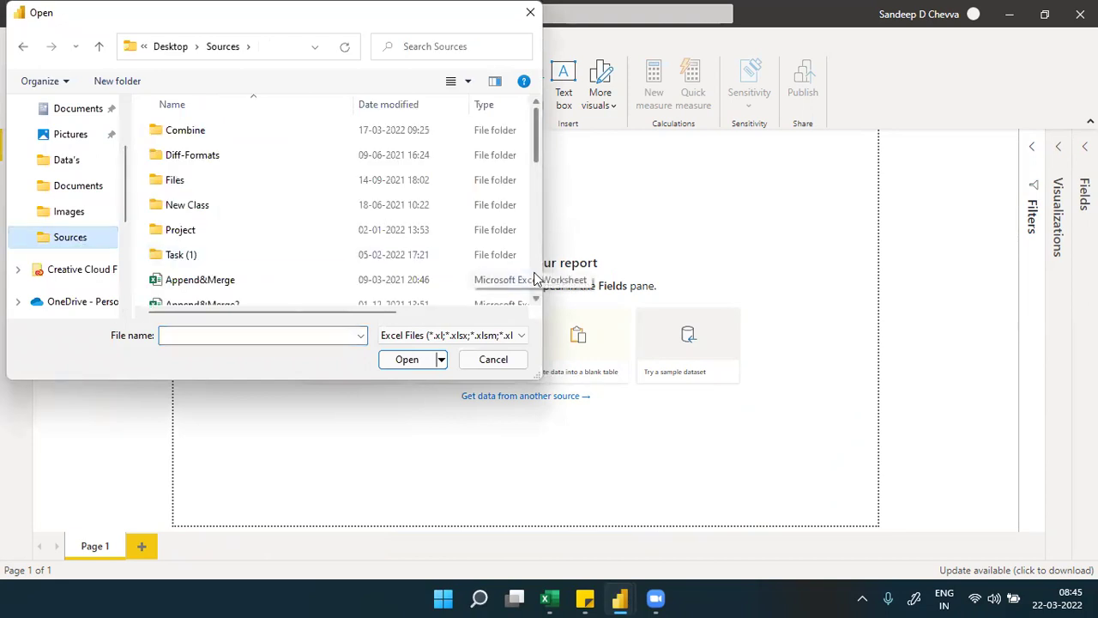
scroll(533, 279, "down", 3)
scroll(533, 278, "down", 2)
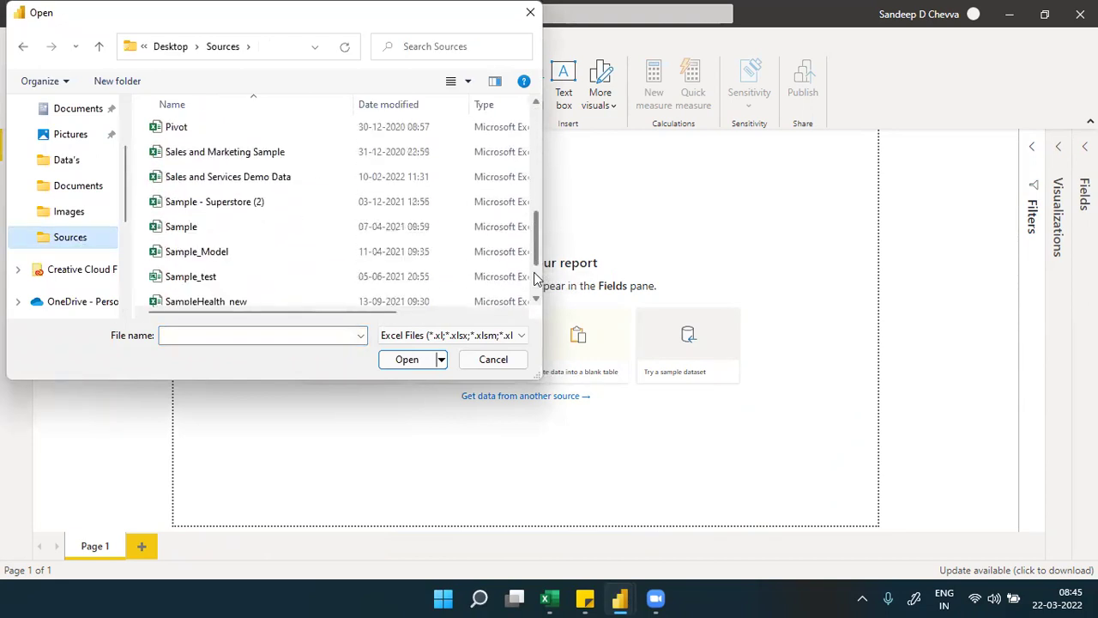
left_click(206, 182)
double_click(205, 180)
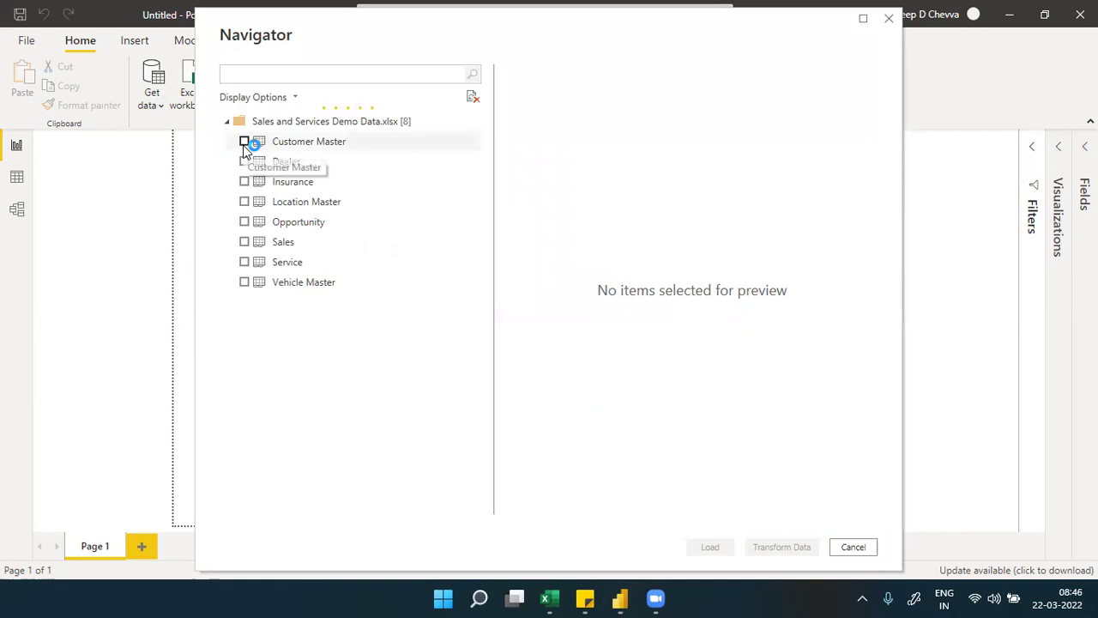
Select all eight sheets, Customer Master, Dealer, Insurance, Location Master, Opportunity, Sales, Service and Vehicle Master, and load them into the report.
left_click(244, 141)
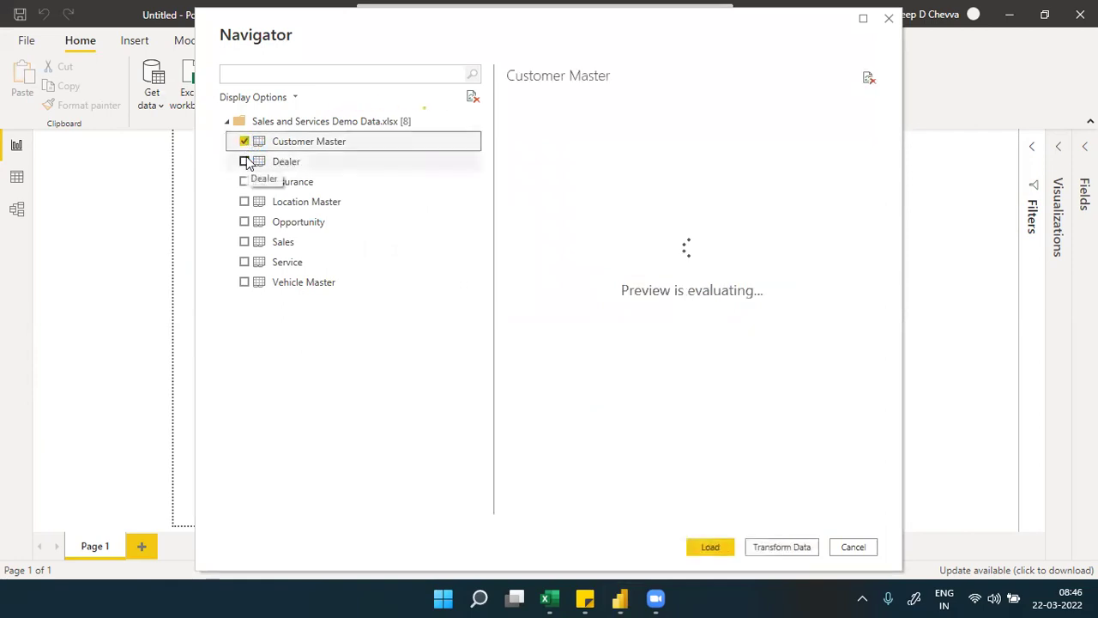
left_click(246, 162)
left_click(245, 188)
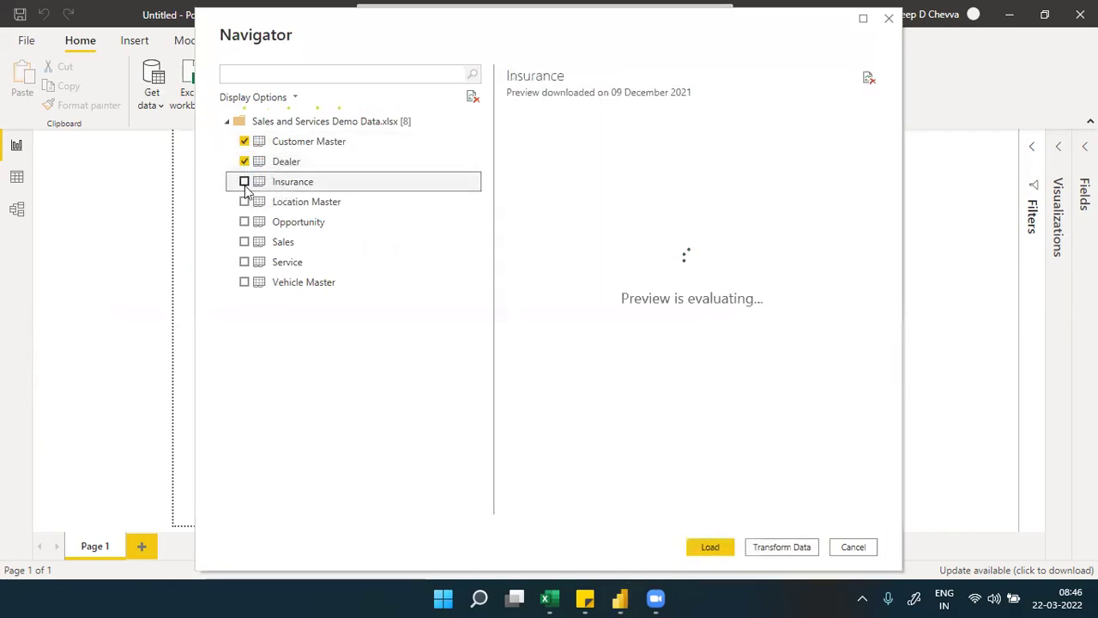
left_click(244, 202)
left_click(244, 183)
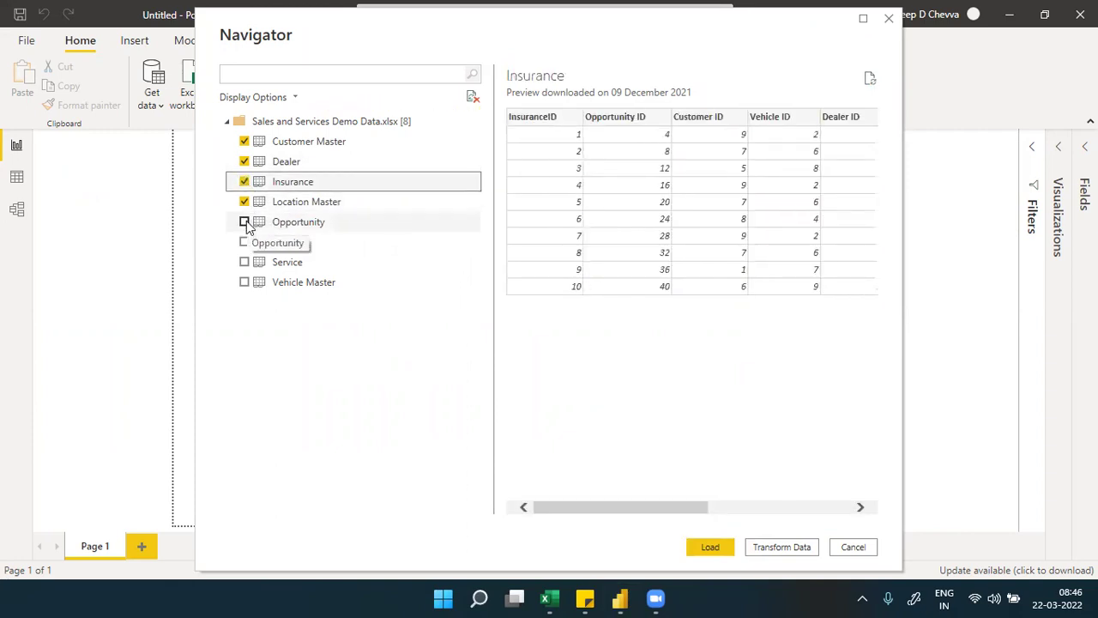
left_click(244, 222)
left_click(248, 247)
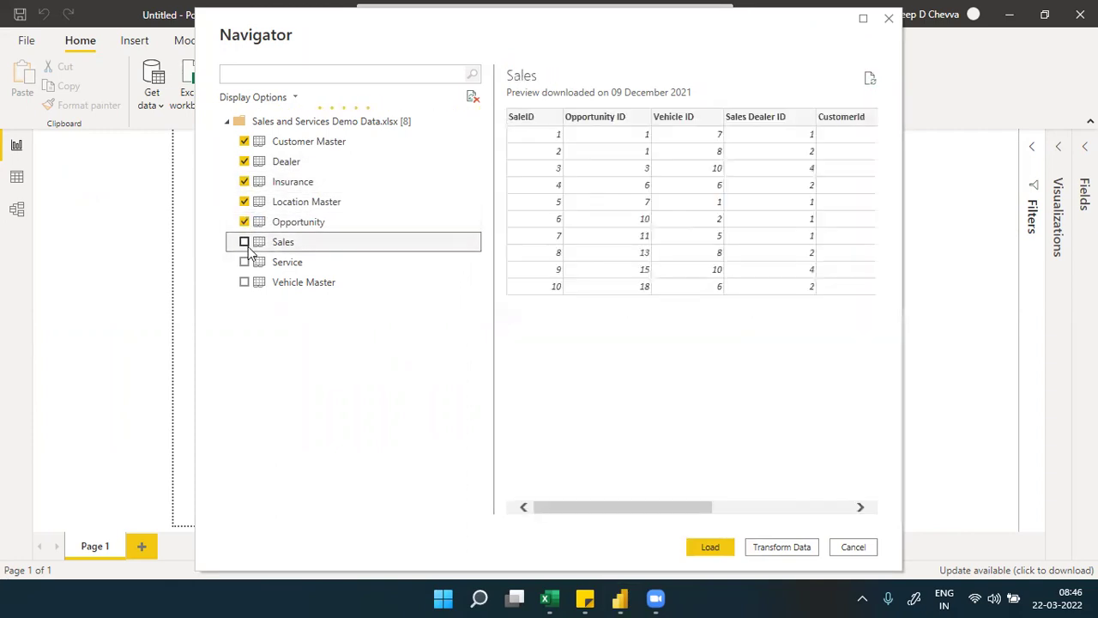
left_click(244, 243)
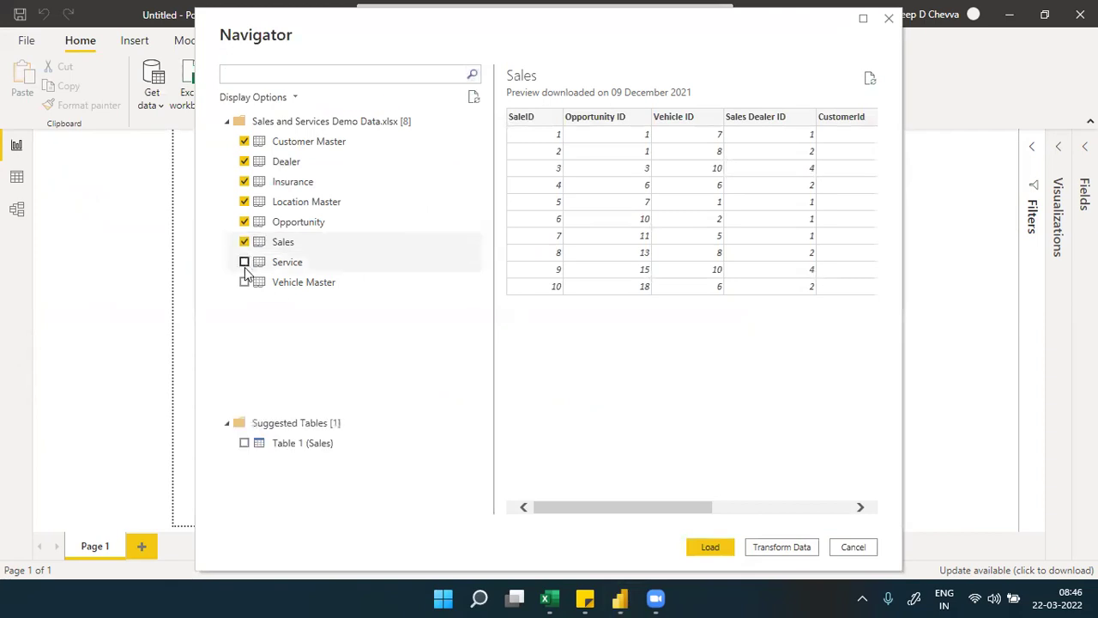
left_click(245, 262)
left_click(245, 282)
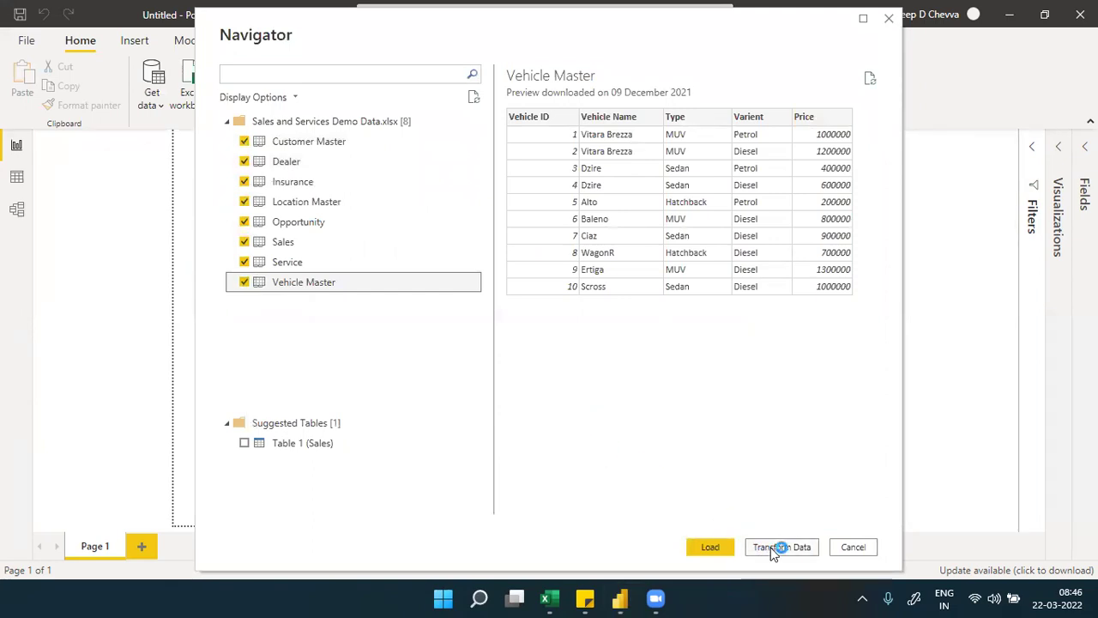
left_click(710, 547)
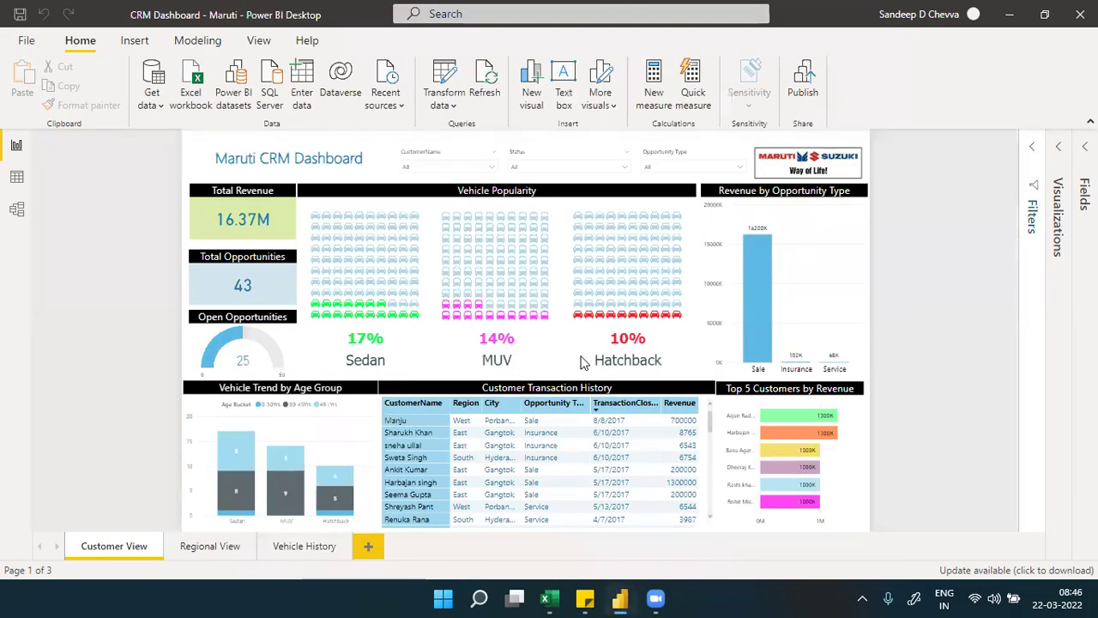
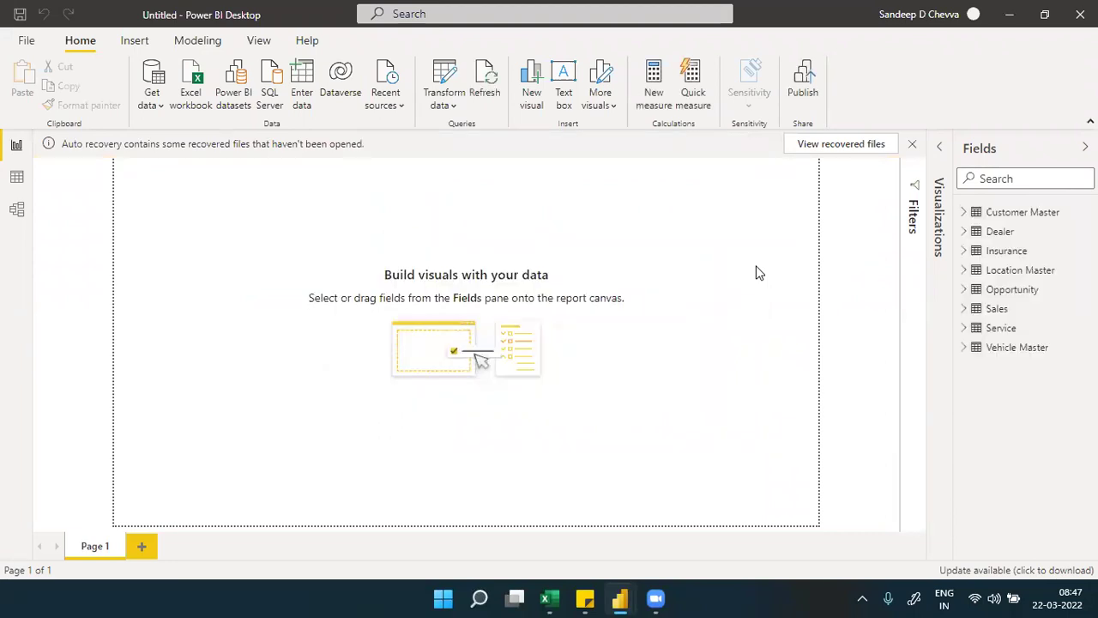
Show the model diagram of the loaded tables and collapse the Properties and Fields panes.
left_click(24, 221)
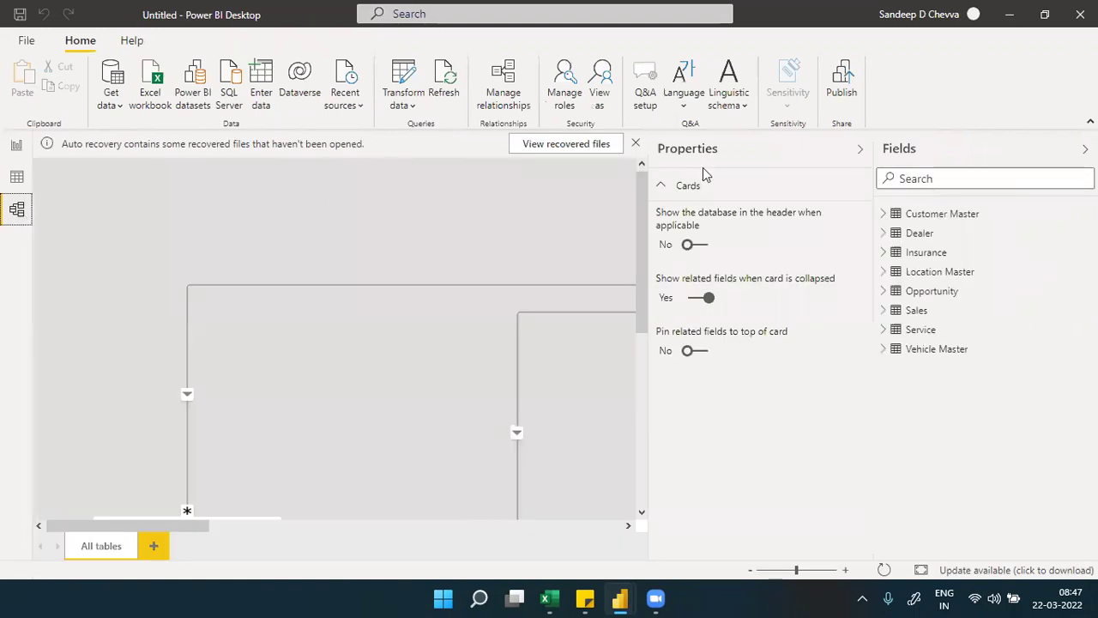
left_click(860, 148)
left_click(930, 147)
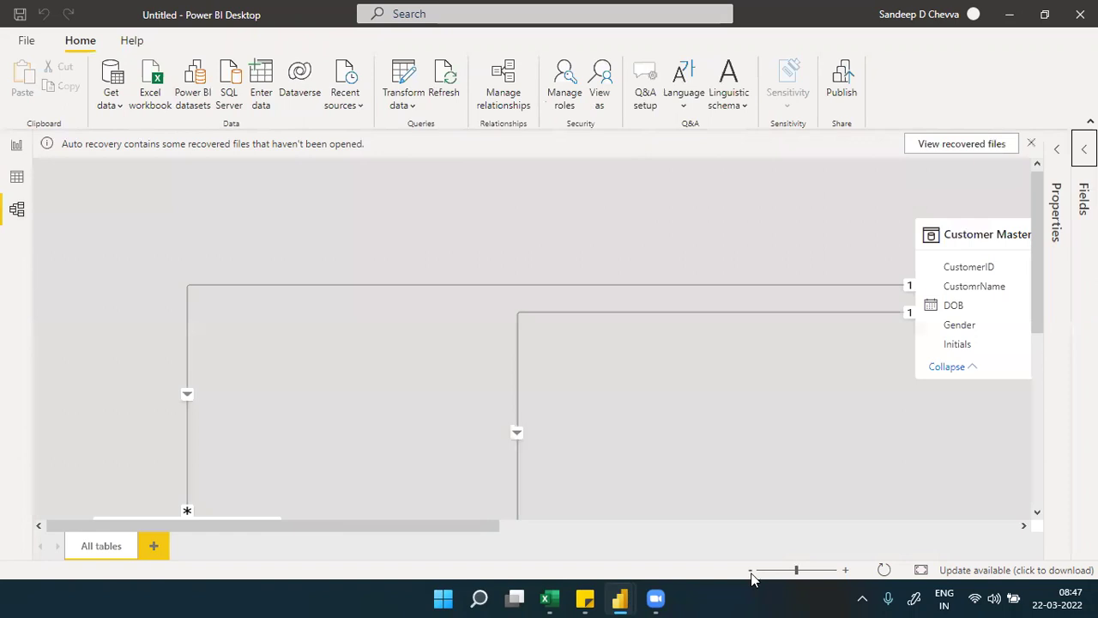
left_click(751, 573)
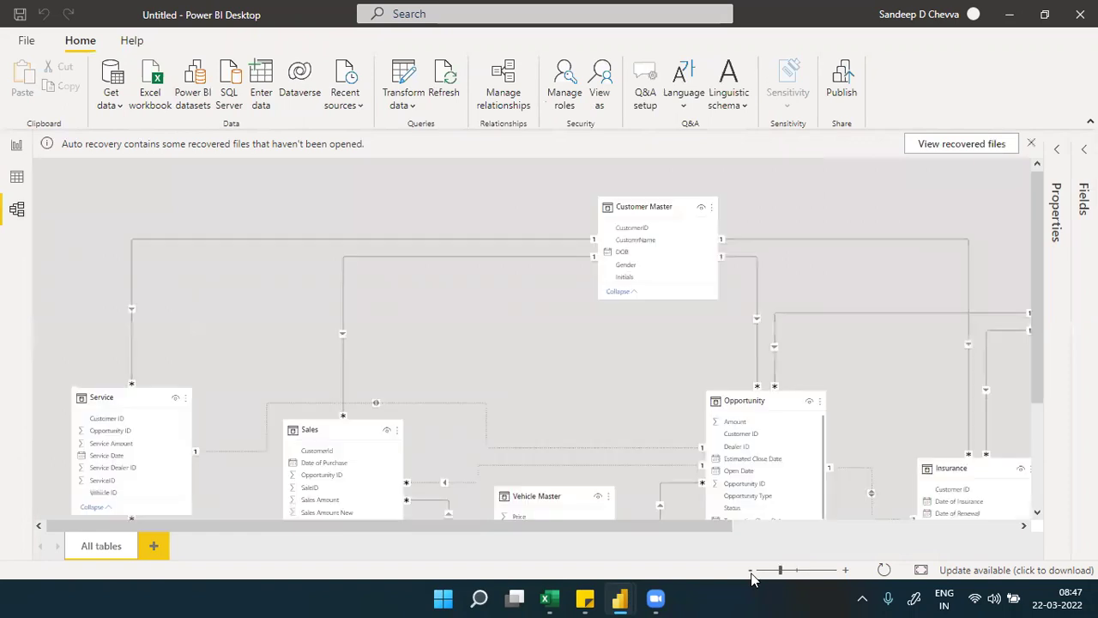
left_click(751, 573)
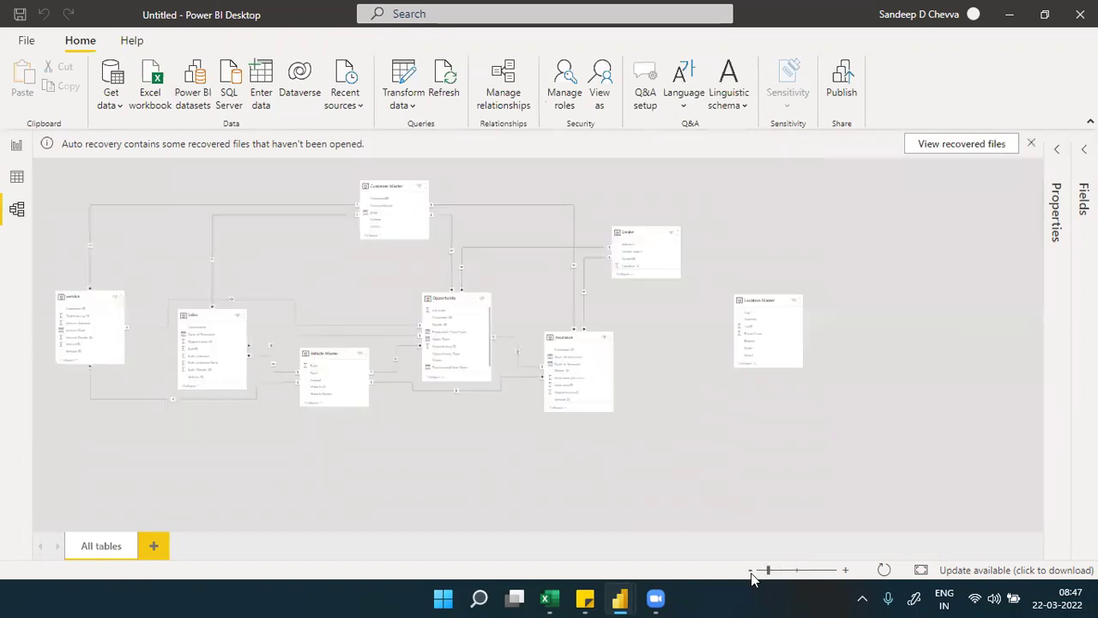
left_click(845, 572)
Delete every existing relationship between the tables, starting with Insurance (Customer ID) to Customer Master (CustomerID).
left_click(506, 96)
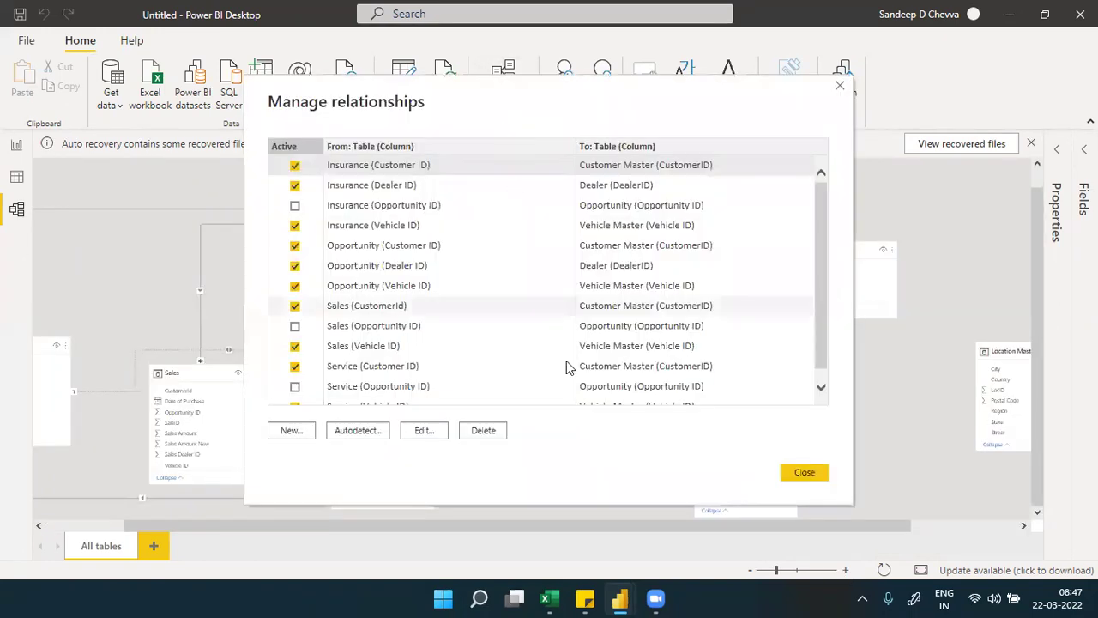
left_click(485, 432)
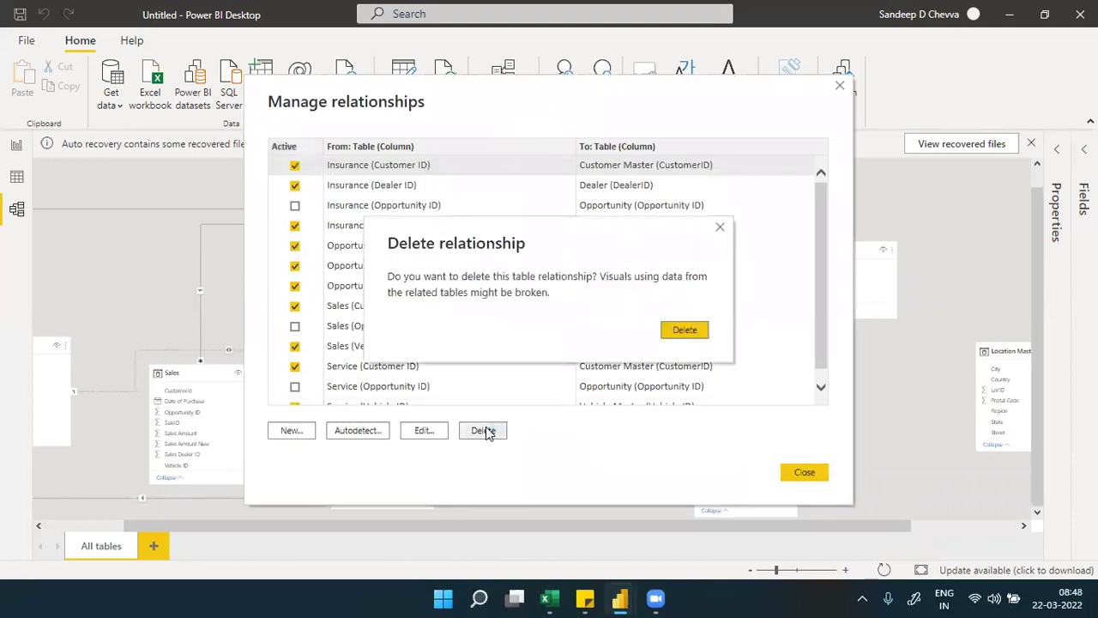
left_click(673, 330)
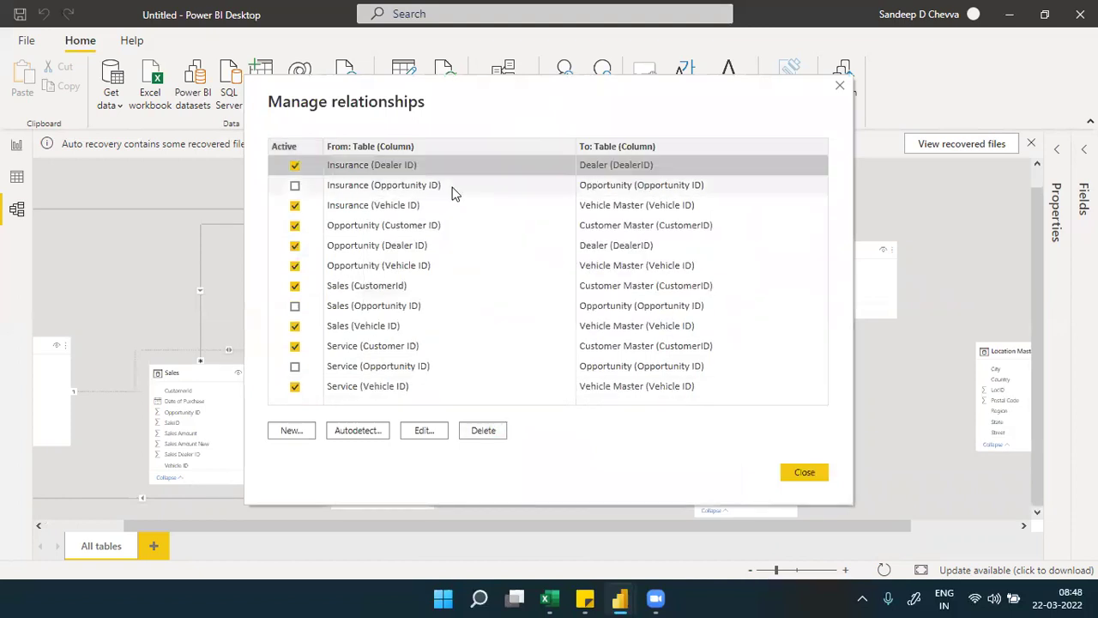
left_click(563, 385, "shift")
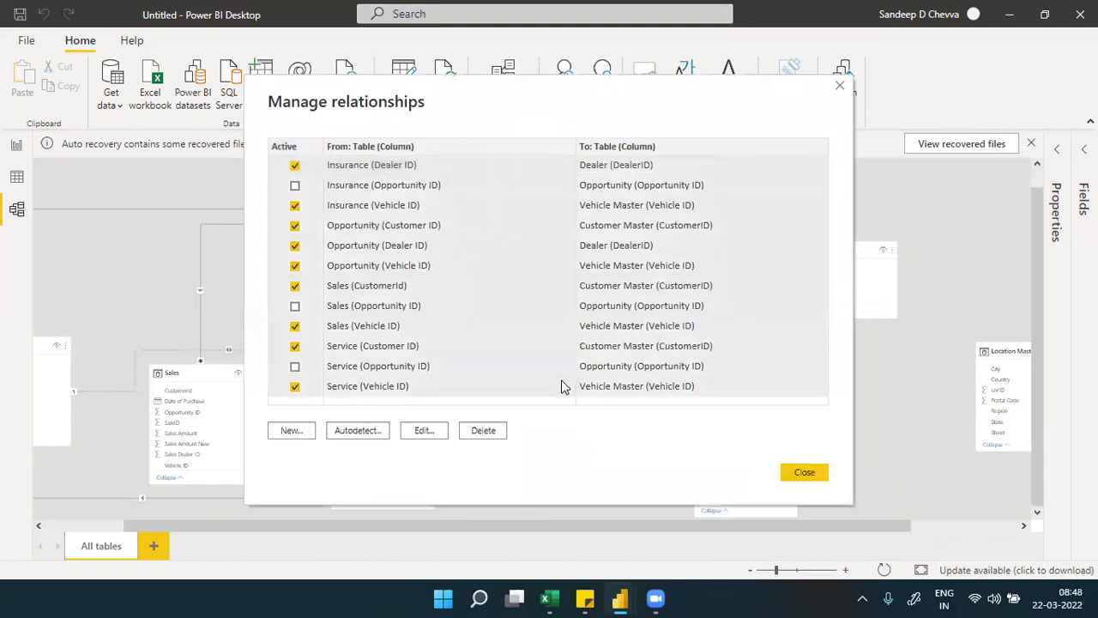
left_click(483, 430)
left_click(673, 333)
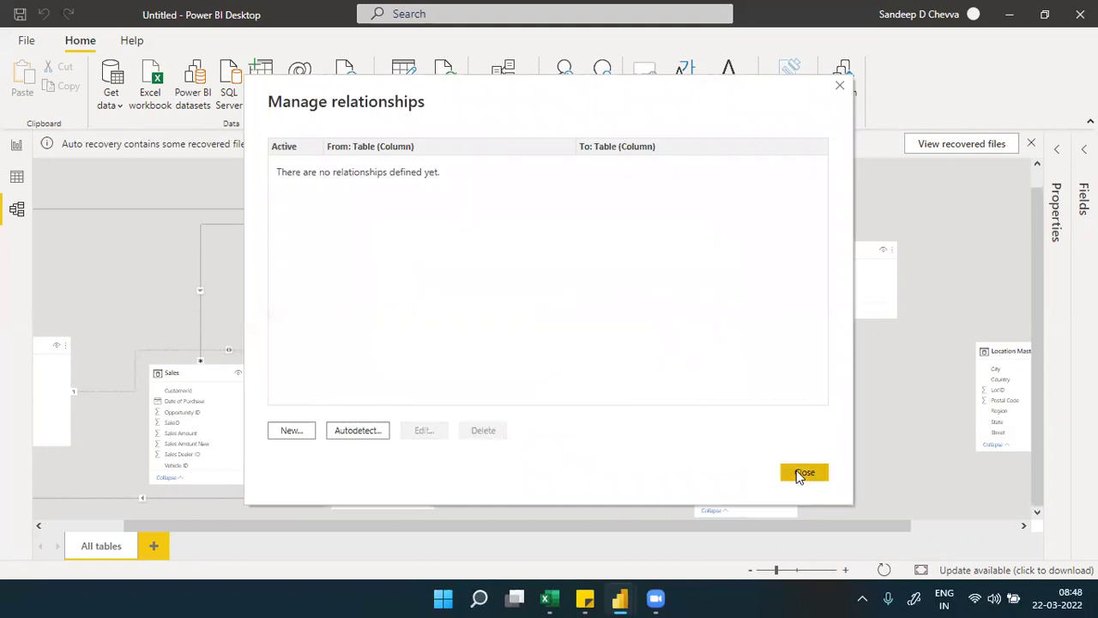
left_click(798, 474)
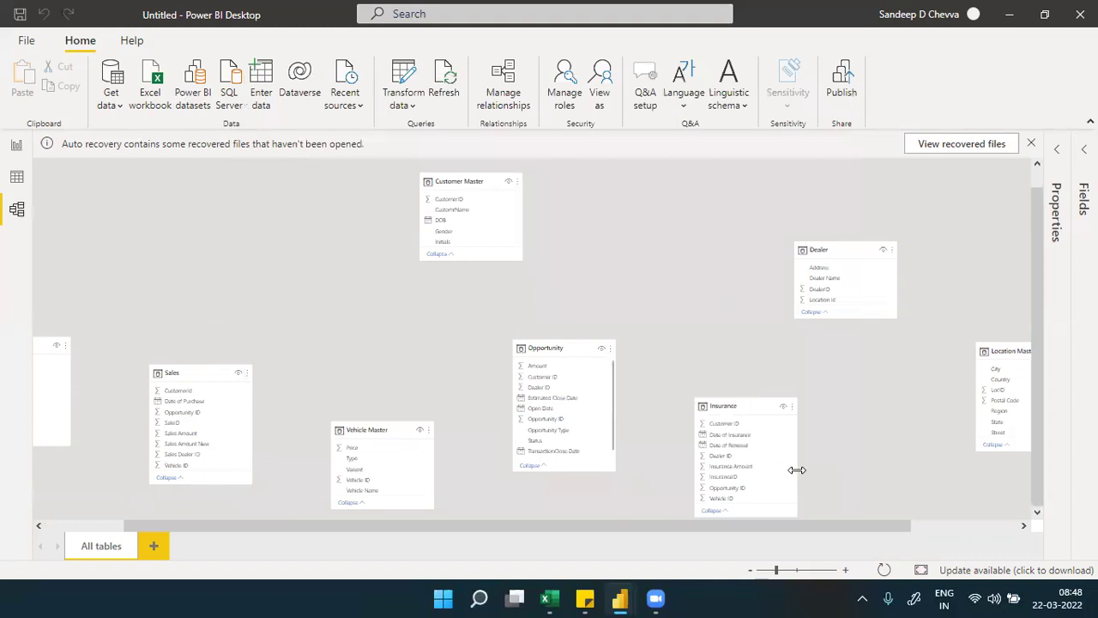
Stack the Service, Sales and Insurance tables in one column of the diagram, with Vehicle Master above Customer Master in a second column.
left_click_drag(226, 526, 132, 525)
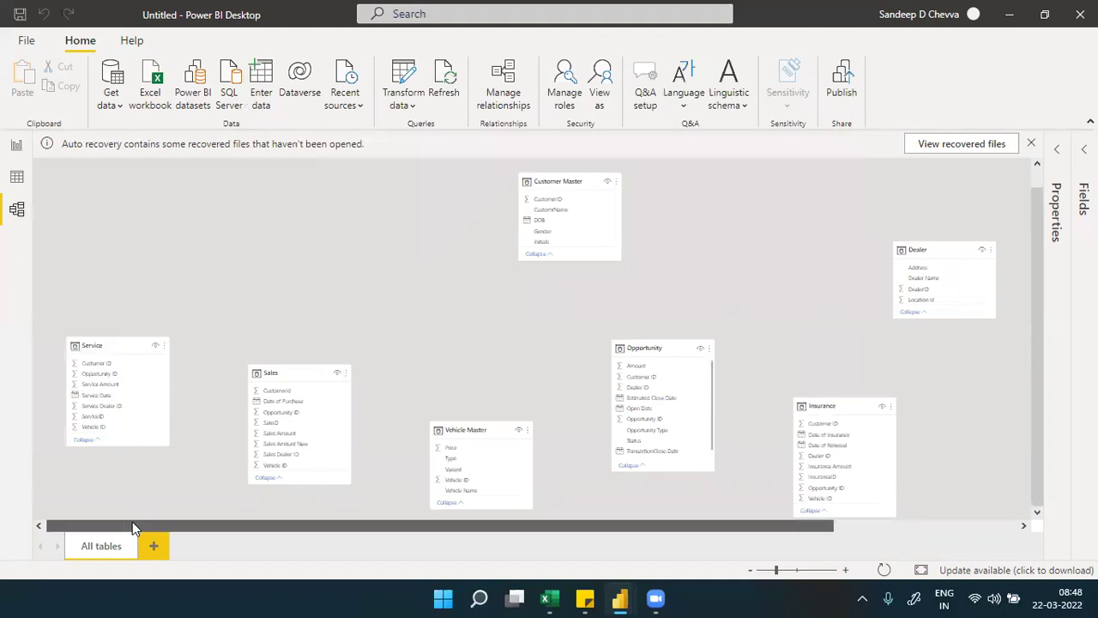
left_click_drag(128, 346, 122, 171)
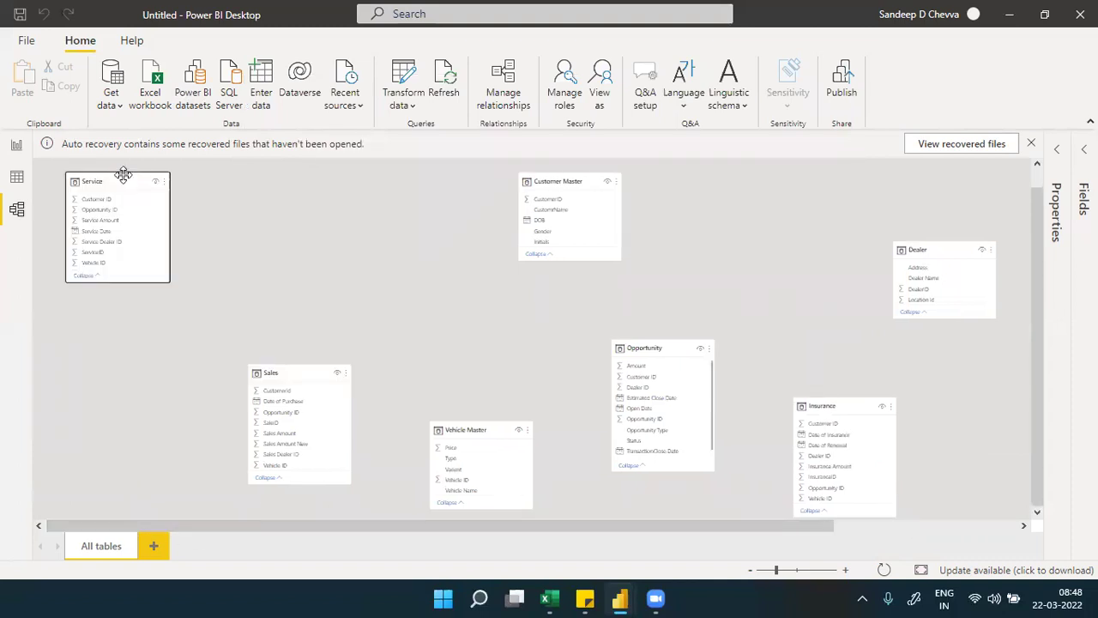
left_click_drag(265, 372, 87, 315)
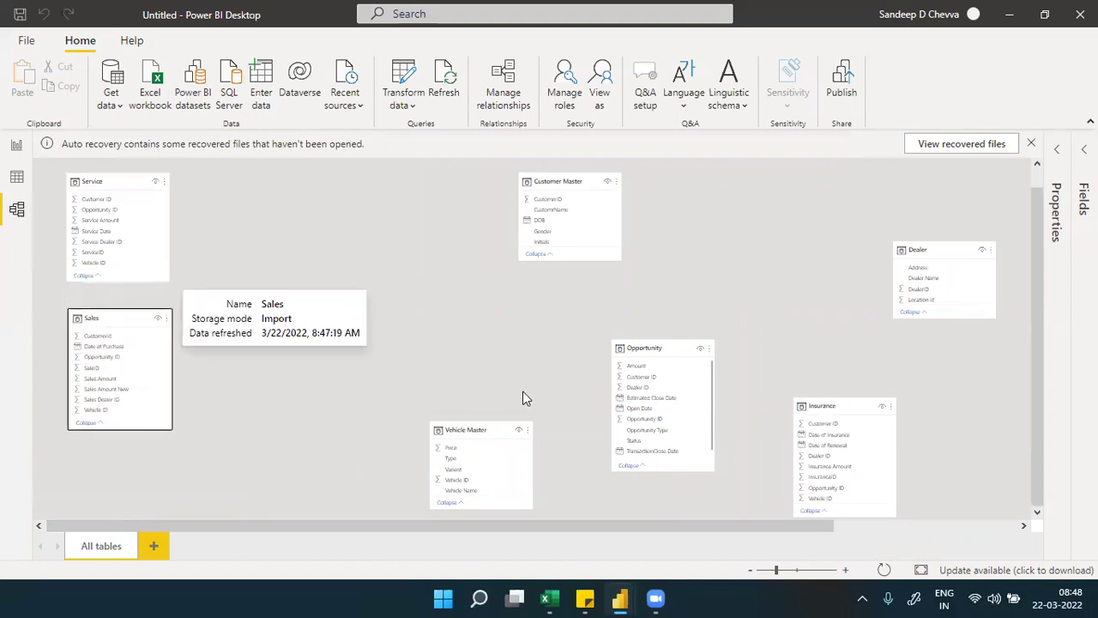
left_click_drag(489, 429, 348, 206)
left_click_drag(544, 181, 316, 318)
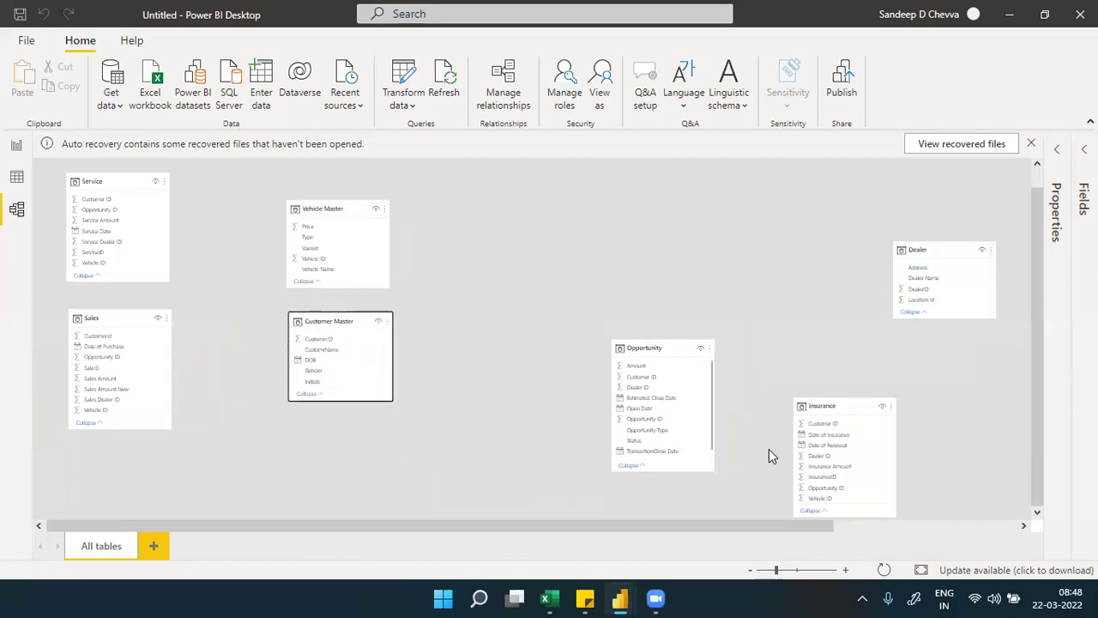
left_click_drag(822, 409, 85, 462)
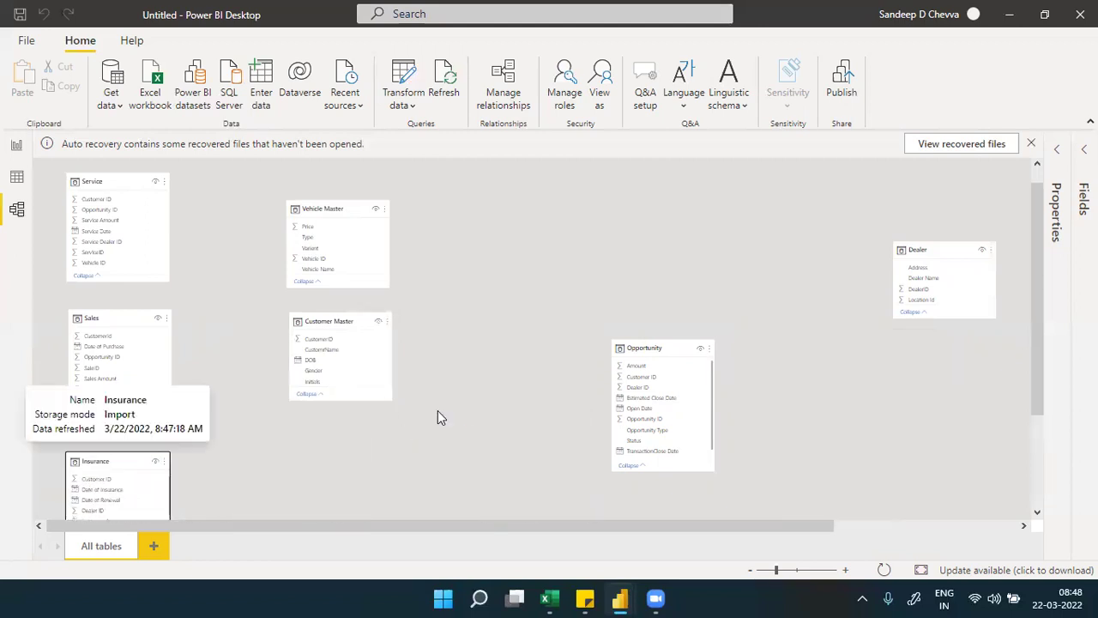
Place Opportunity beside Vehicle Master, Dealer diagonally below Customer Master, and Location Master on the far side of Opportunity.
left_click_drag(652, 351, 536, 200)
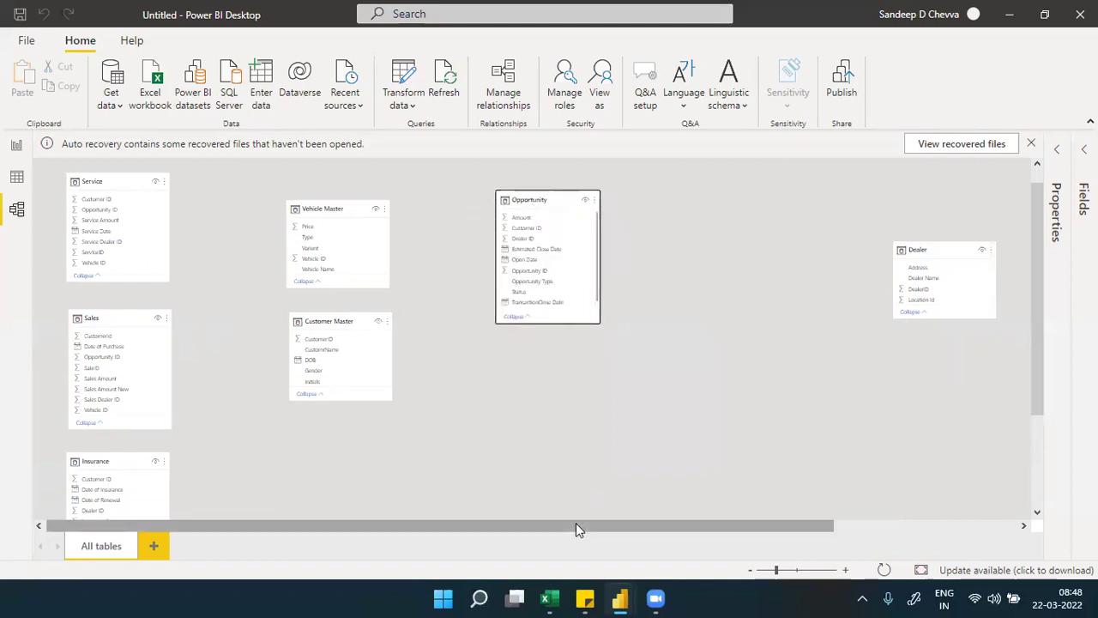
left_click_drag(612, 525, 657, 527)
left_click_drag(832, 249, 368, 416)
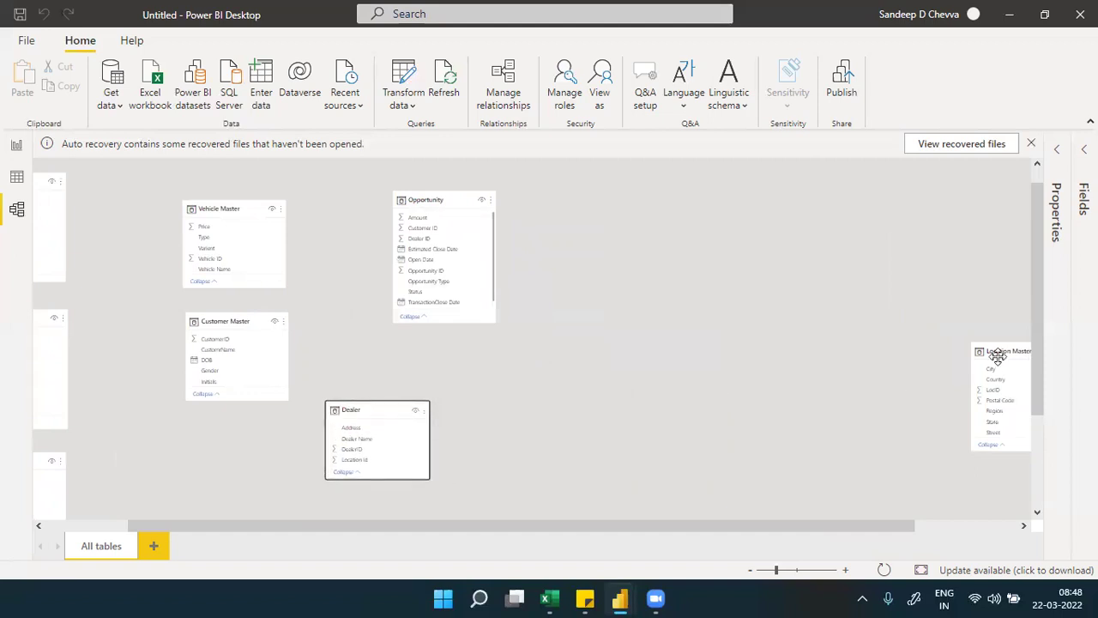
left_click_drag(1011, 350, 693, 236)
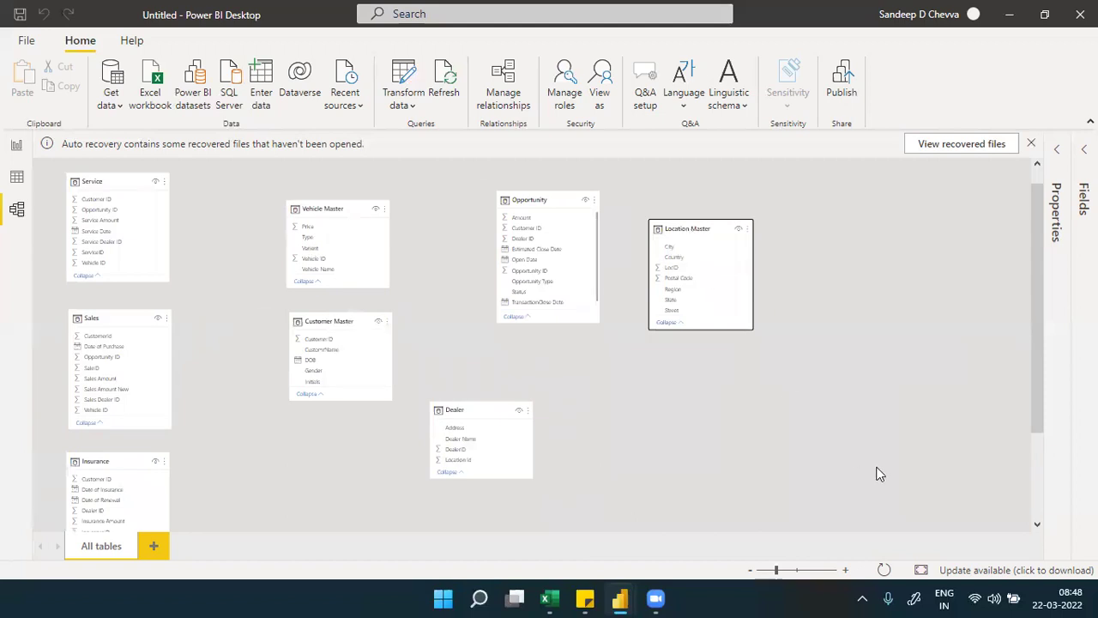
left_click(924, 577)
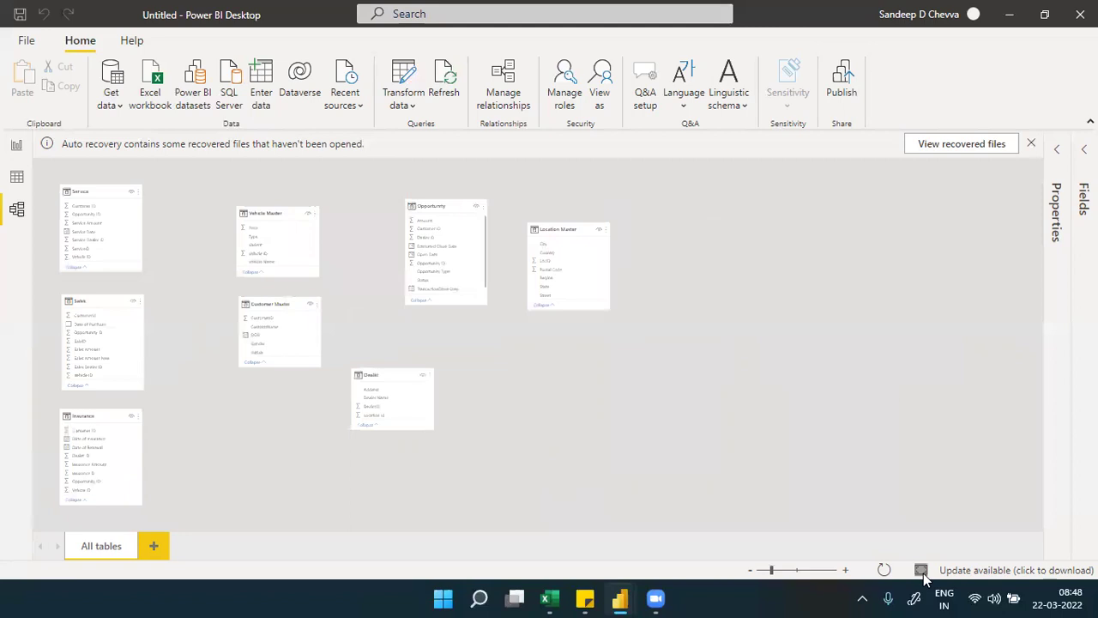
left_click(753, 571)
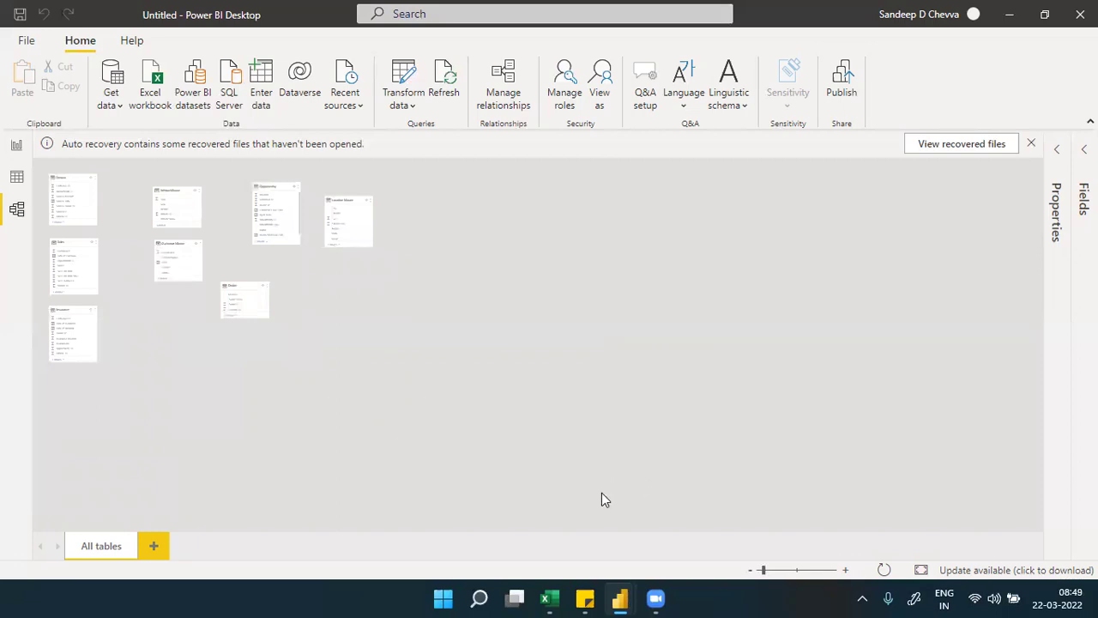
Switch to the Sales and Services Demo Data workbook in Excel and review its sheets from Customer Master through Insurance.
left_click(846, 570)
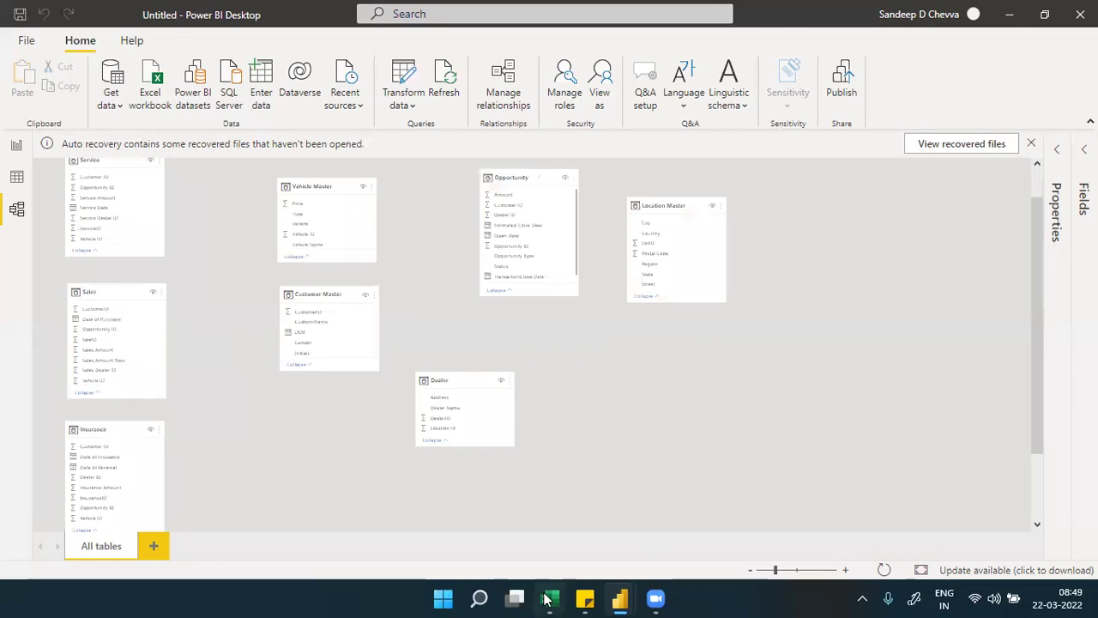
left_click(547, 598)
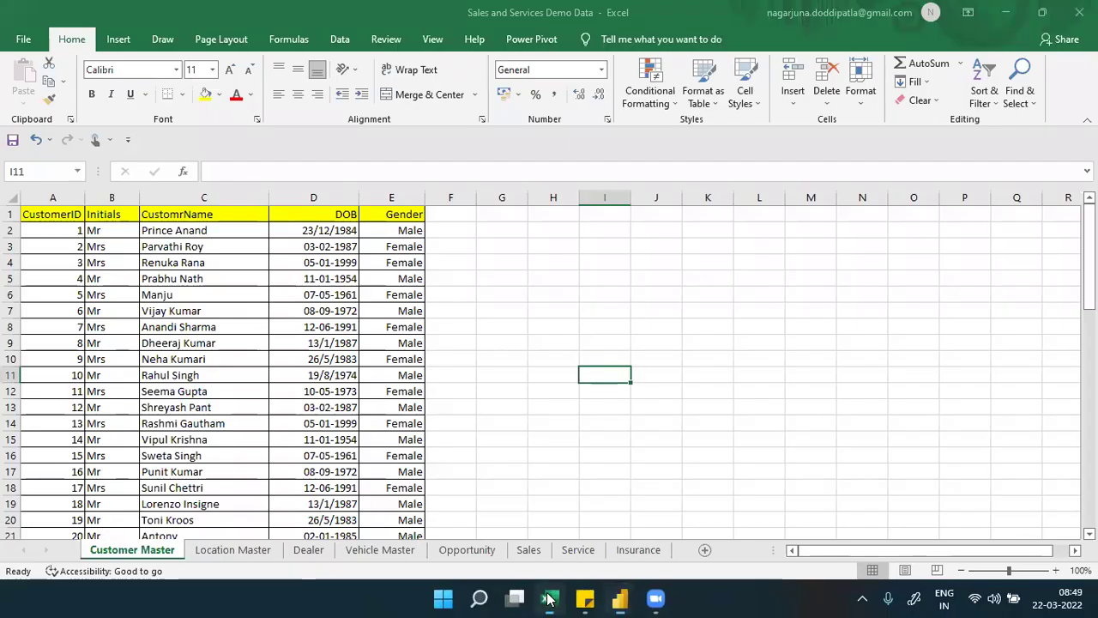
left_click(264, 556)
left_click(313, 555)
left_click(370, 553)
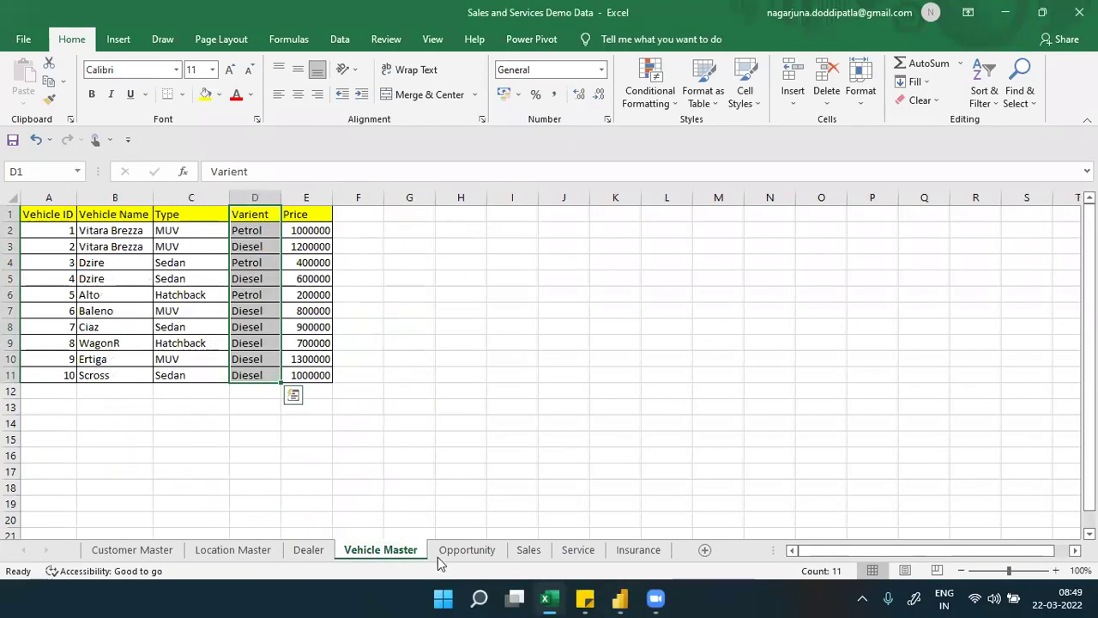
left_click(467, 550)
left_click(528, 550)
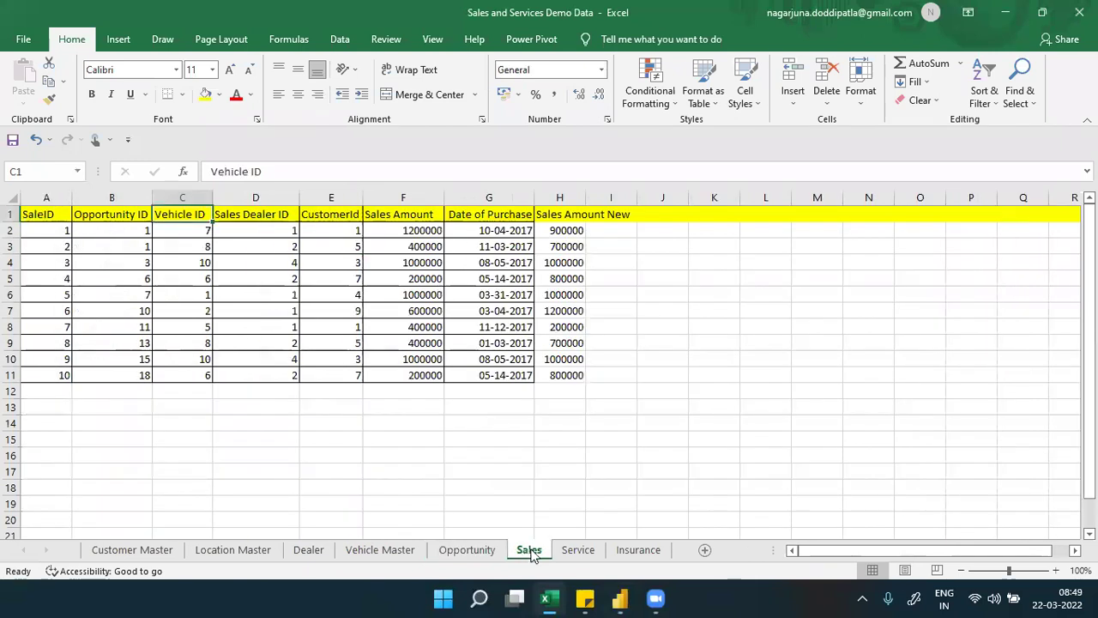
left_click(580, 549)
left_click(638, 550)
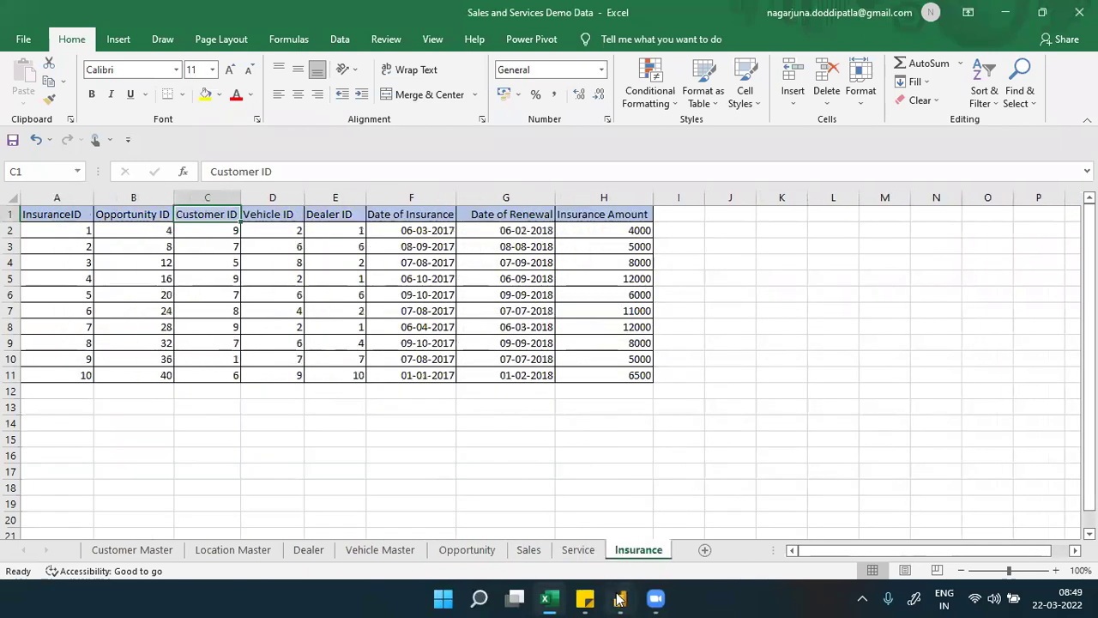
Return to the untitled Power BI report and move the Dealer table directly below Opportunity in the model diagram.
mouse_move(620, 598)
left_click(698, 557)
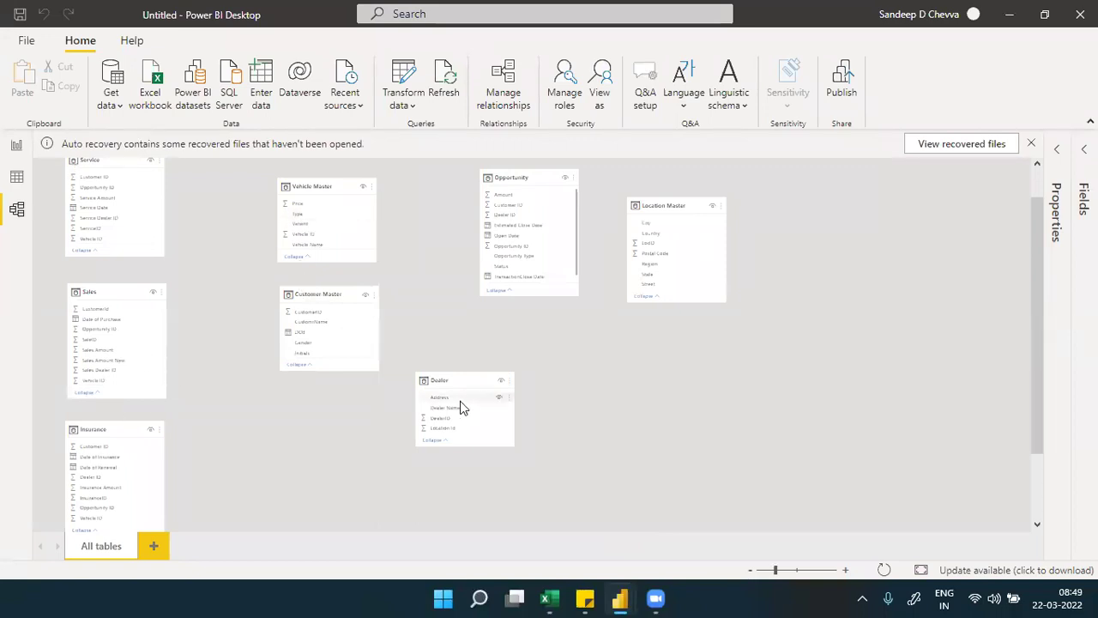
left_click_drag(458, 382, 522, 351)
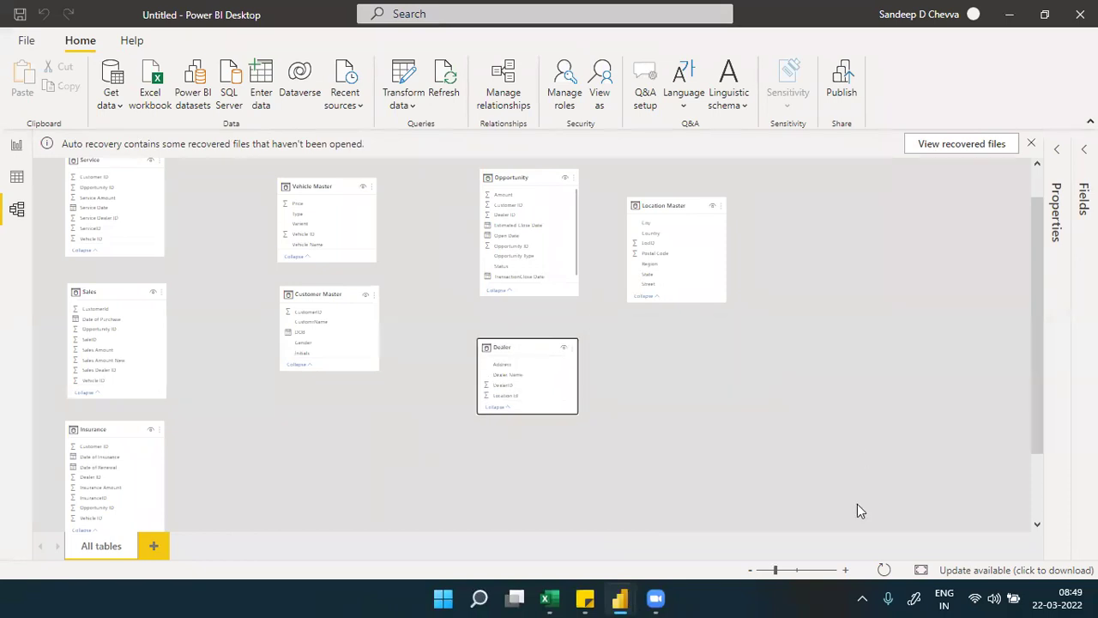
left_click(845, 572)
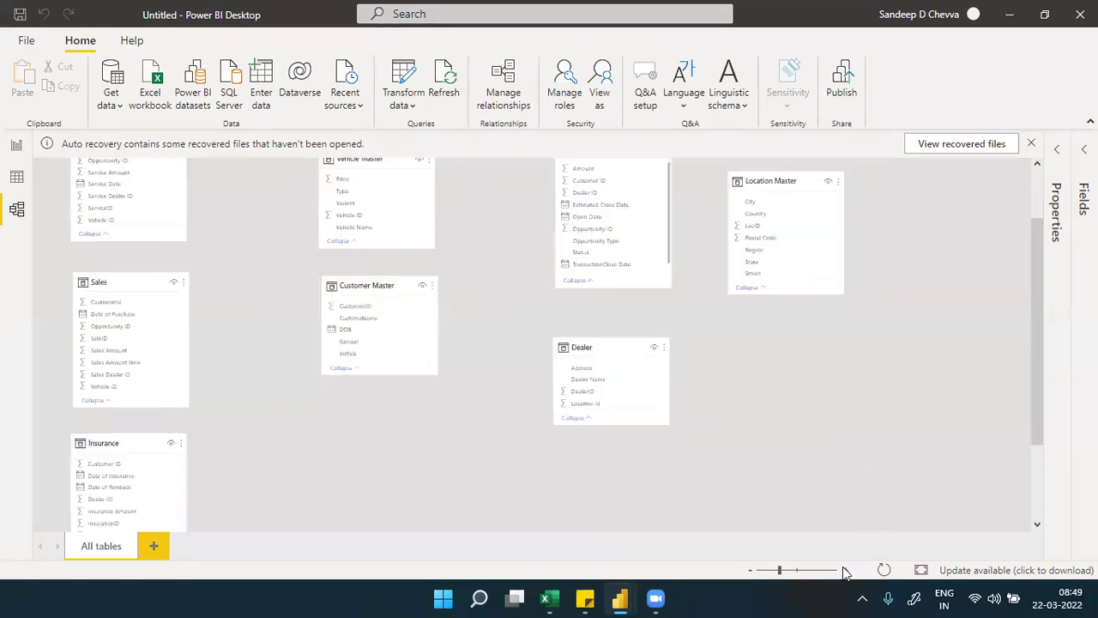
left_click(845, 572)
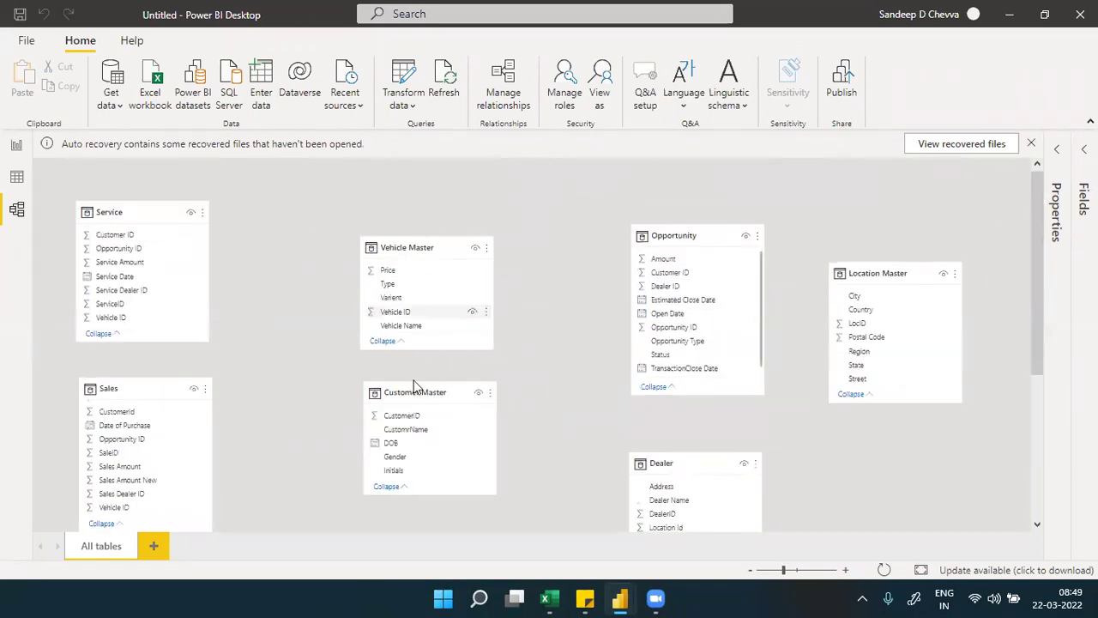
left_click(684, 235)
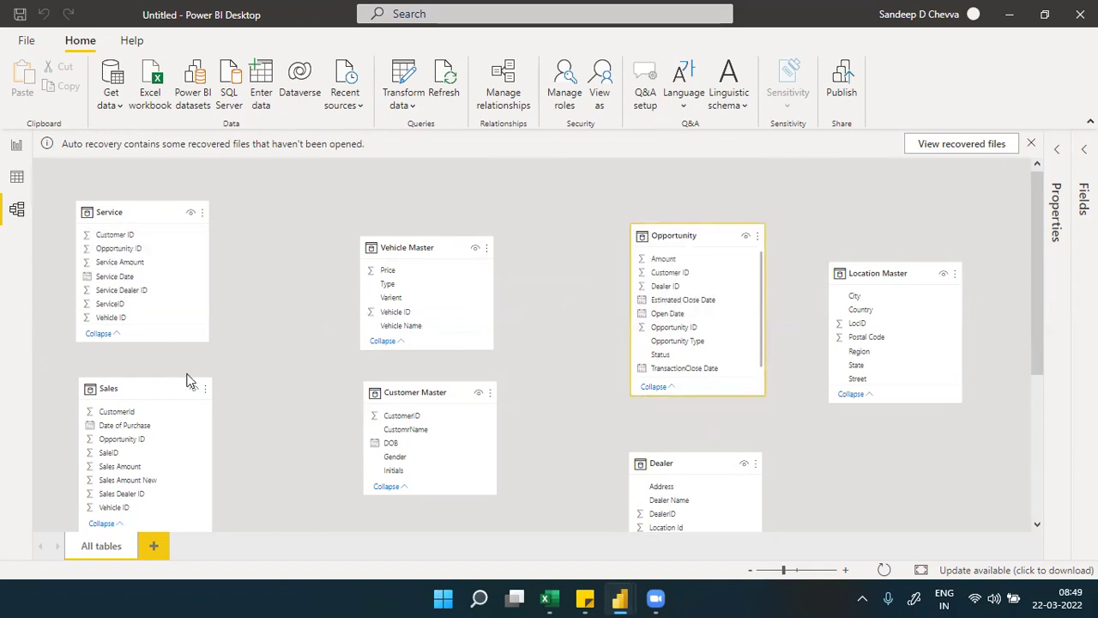
Switch to the CRM Dashboard - Maruti report and examine which field feeds the Total Revenue card.
mouse_move(621, 599)
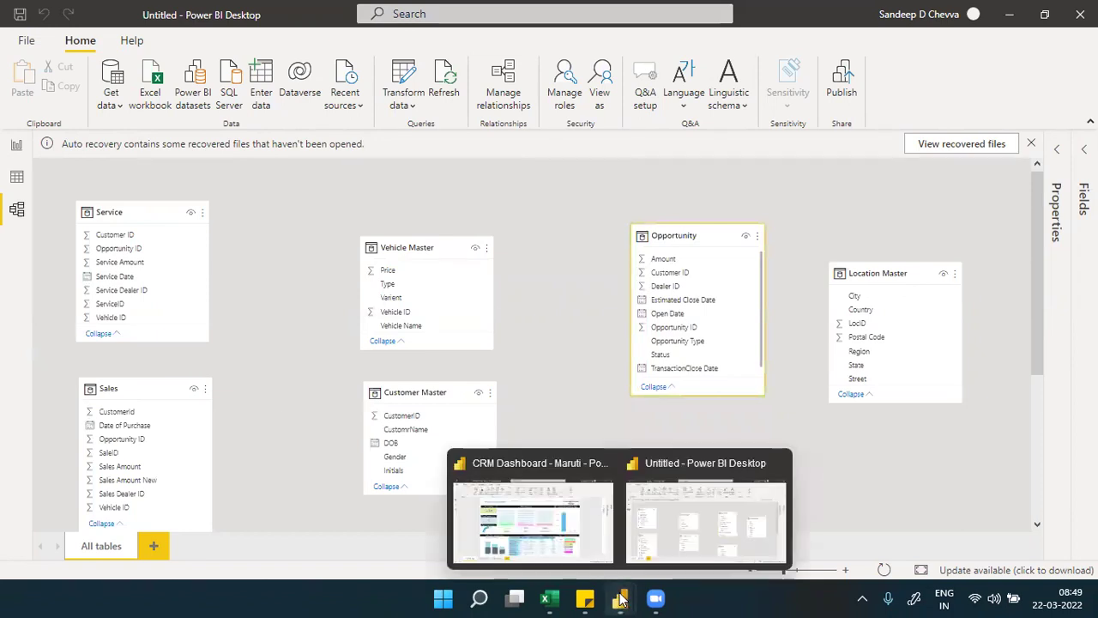
left_click(566, 556)
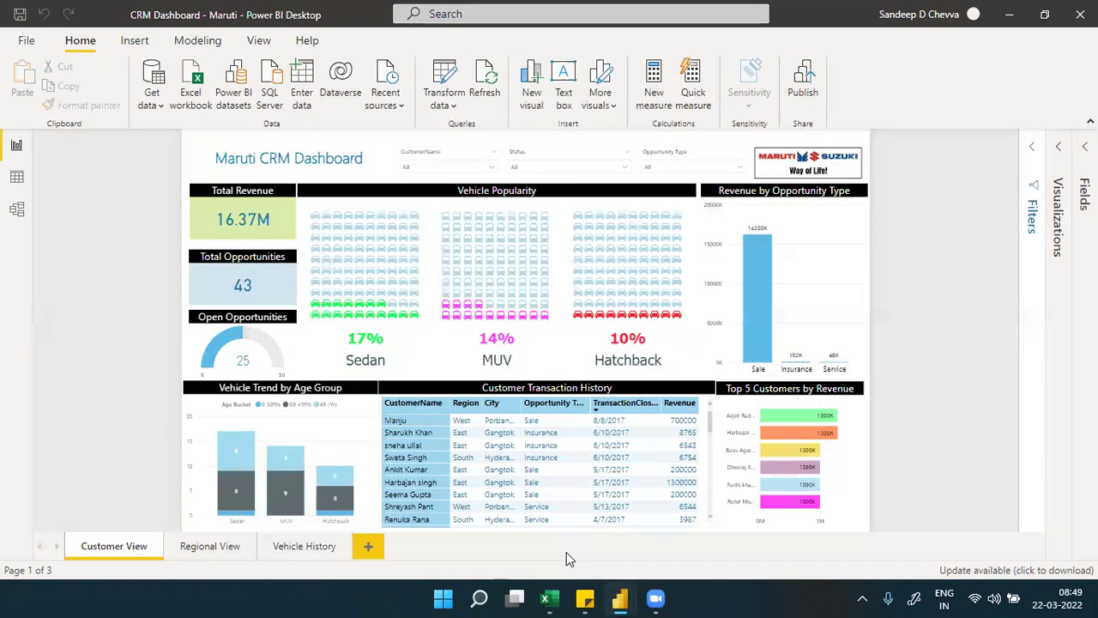
left_click(245, 197)
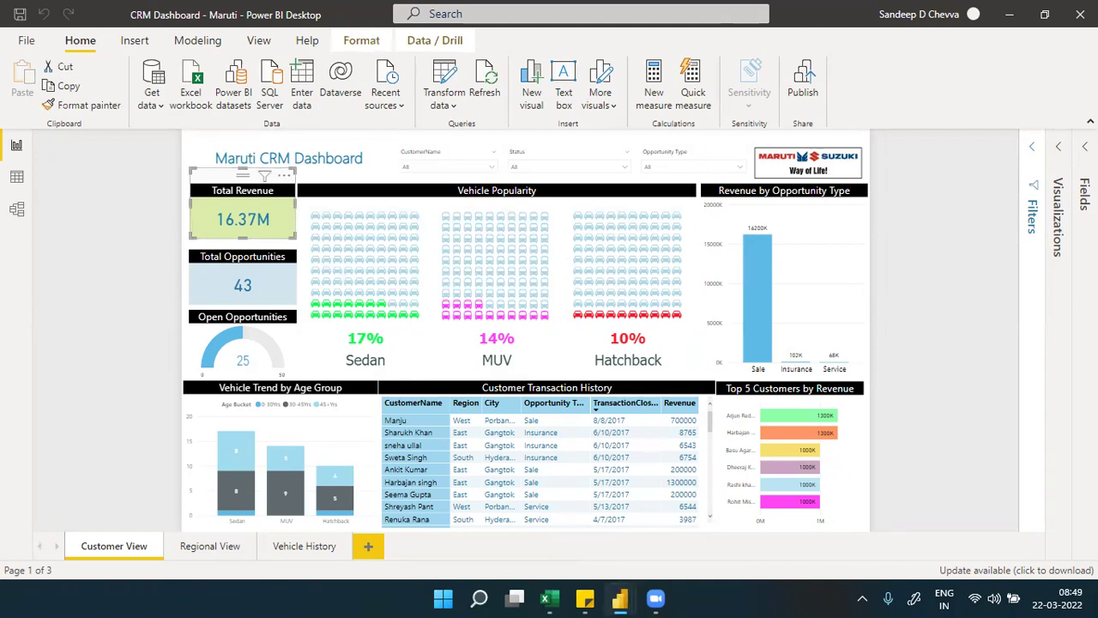
left_click(1084, 206)
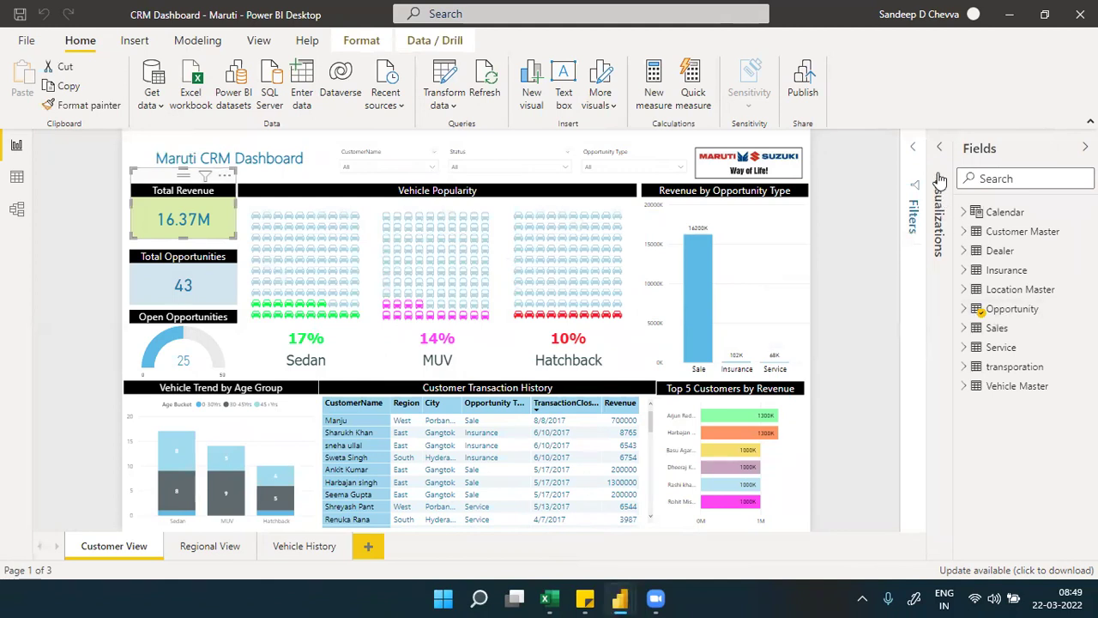
left_click(940, 206)
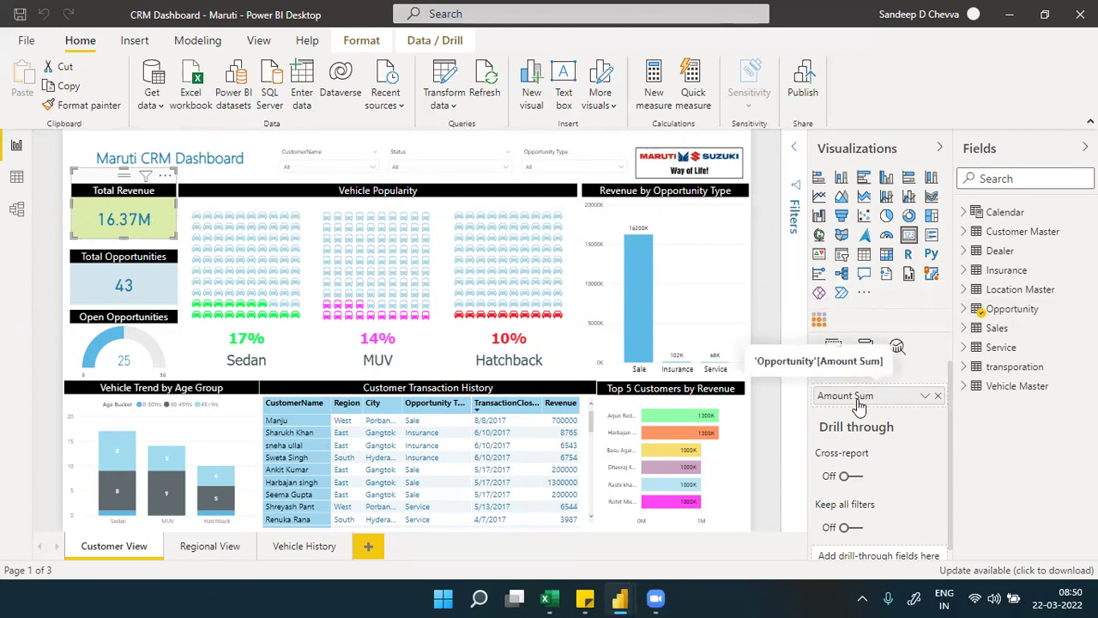
Return to the untitled report's blank page and dismiss the auto recovery notice, choosing to remove the recovered files.
mouse_move(622, 598)
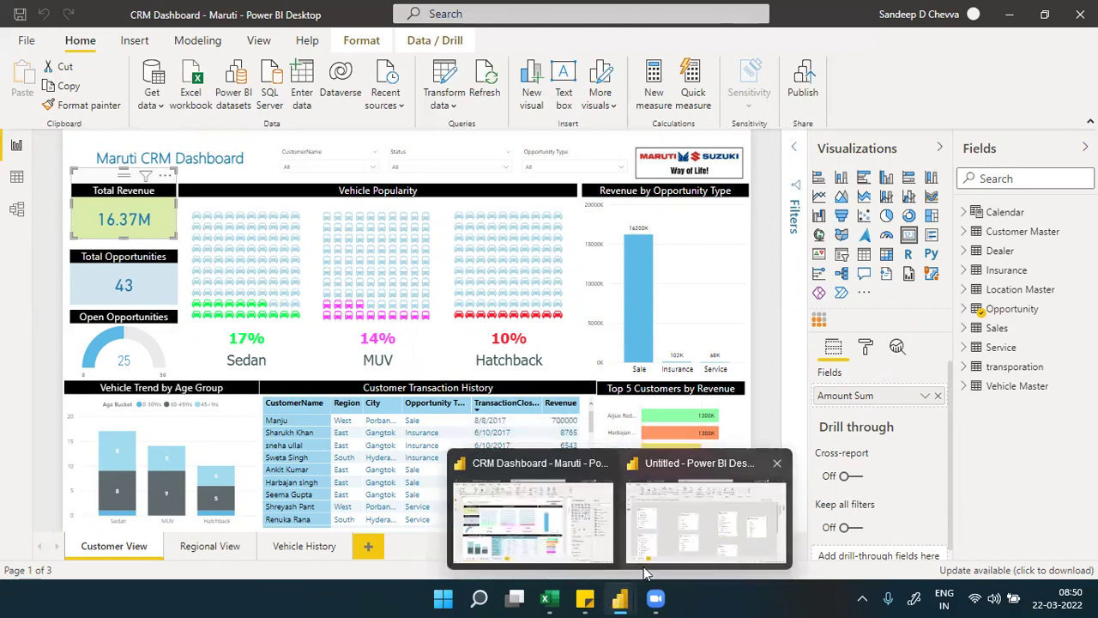
left_click(634, 562)
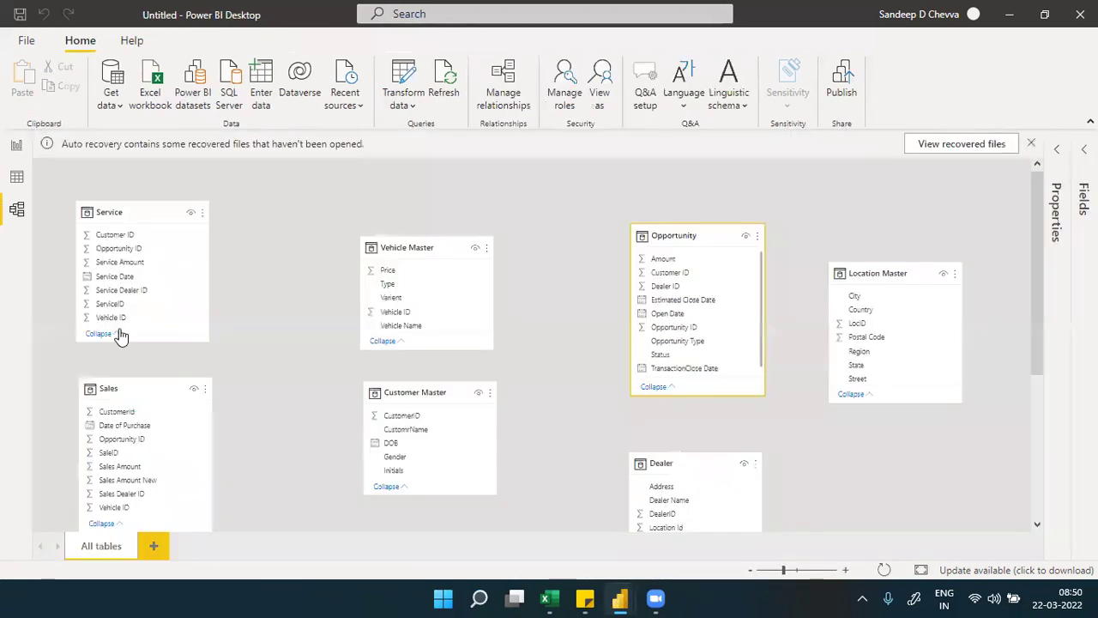
left_click(17, 156)
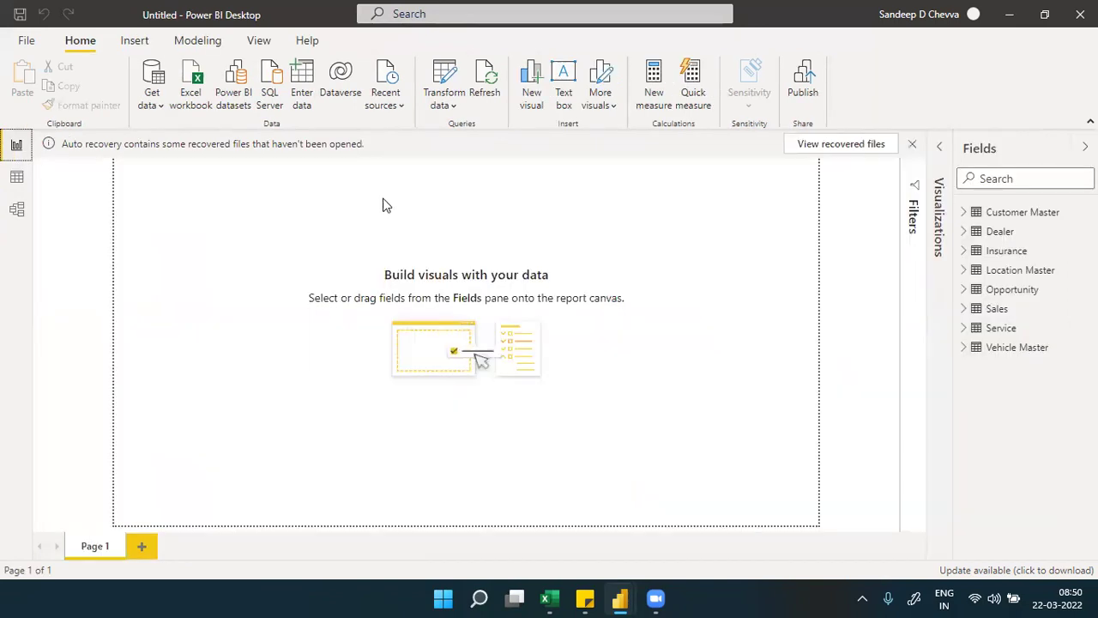
left_click(912, 148)
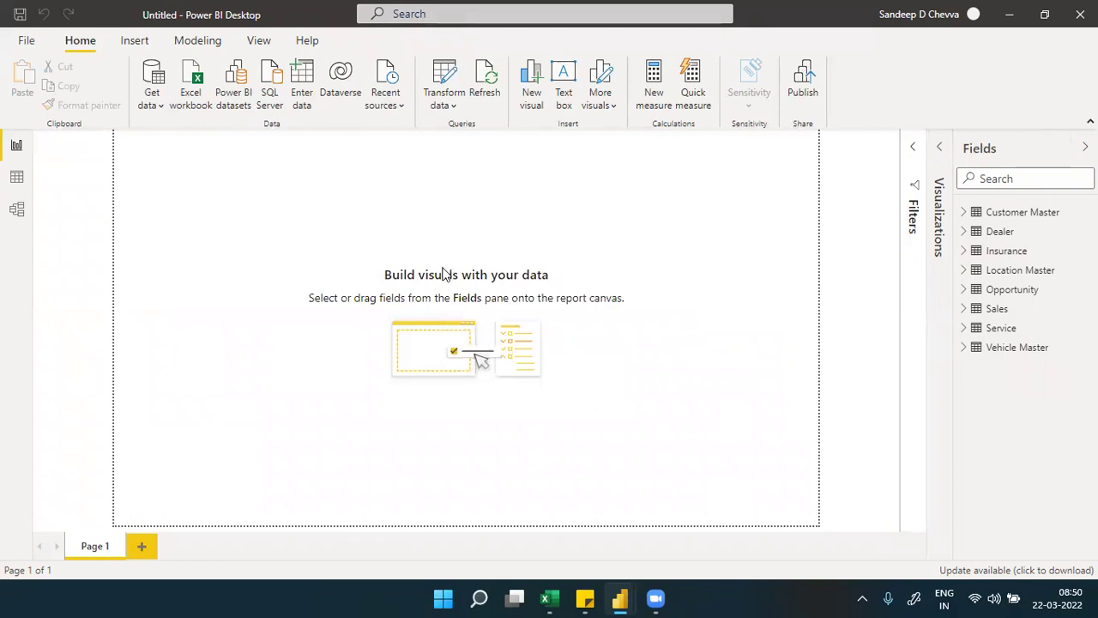
left_click(480, 299)
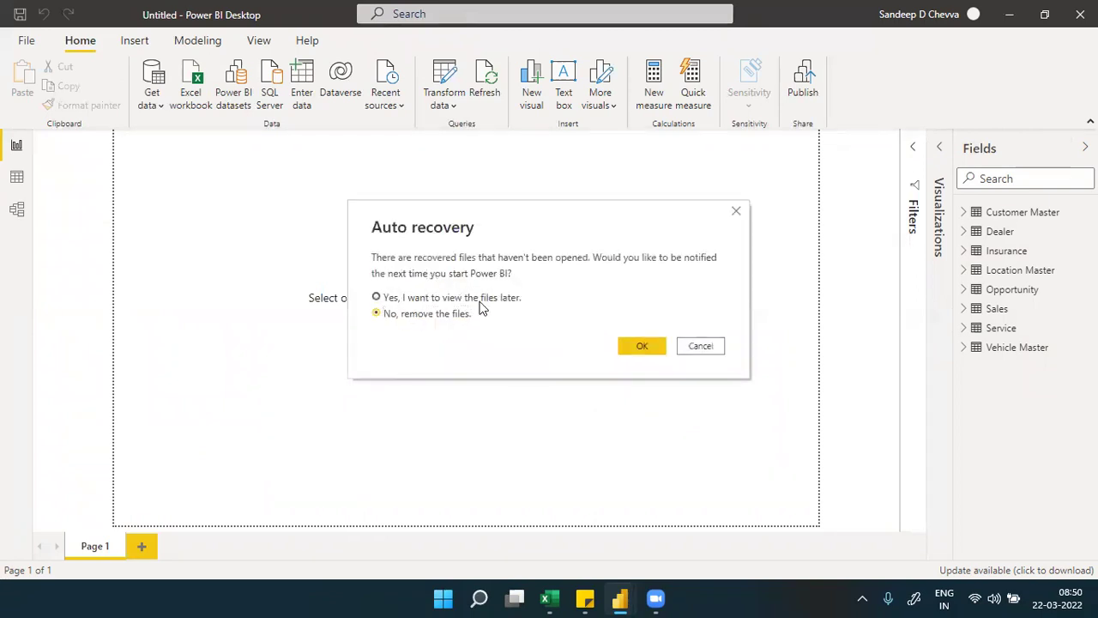
left_click(635, 346)
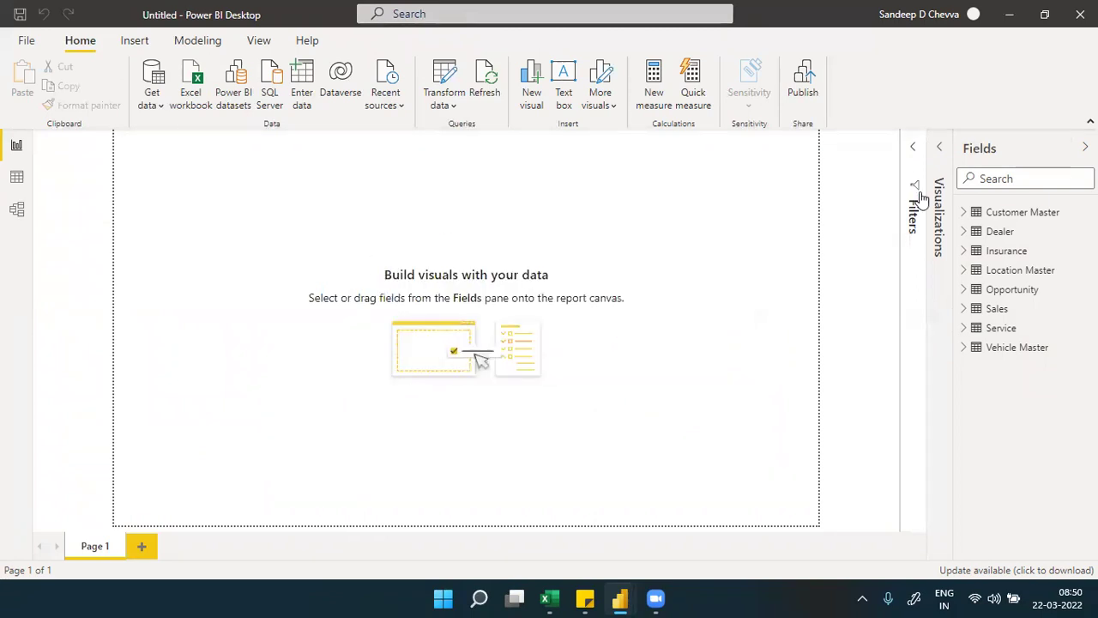
Add a Card visual showing Amount from the Opportunity table, widen it, and shift it slightly down on the page.
left_click(947, 159)
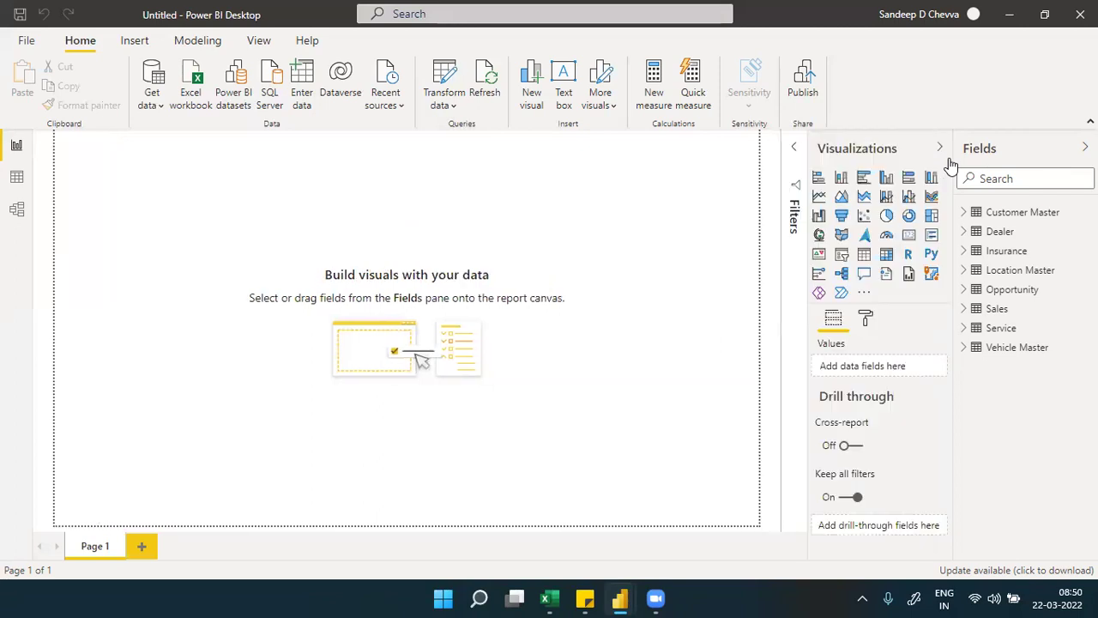
left_click(907, 238)
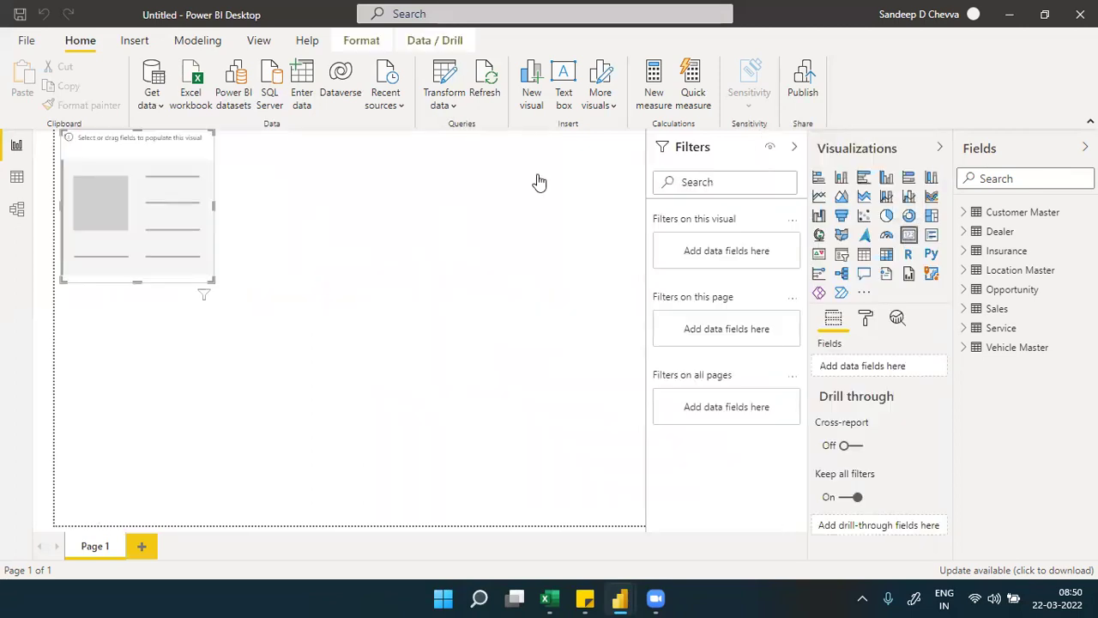
left_click(963, 291)
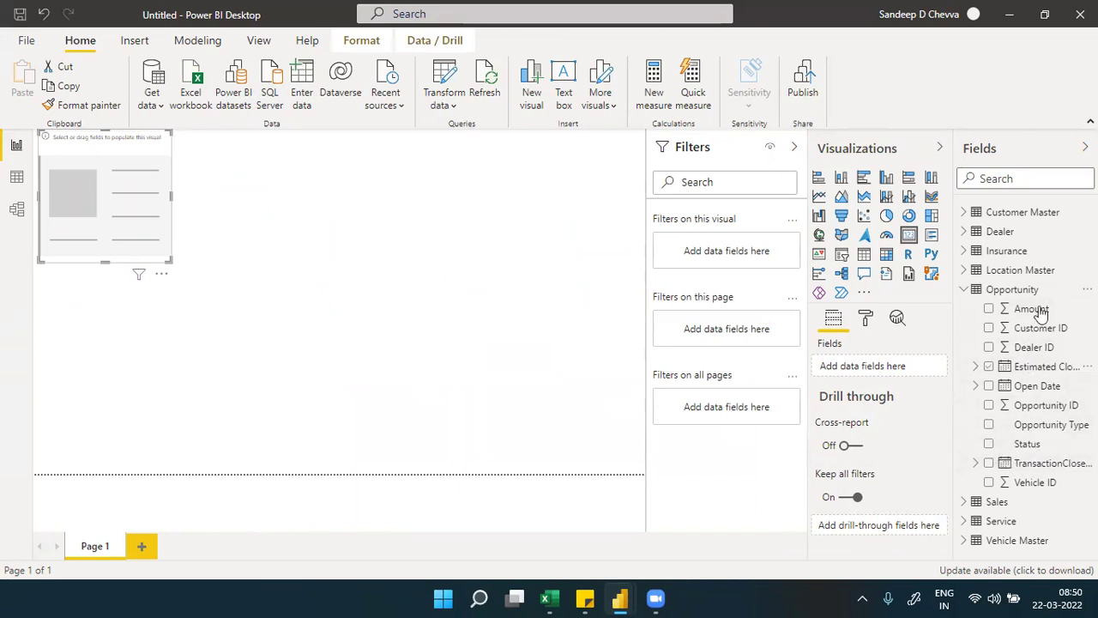
left_click_drag(1043, 309, 916, 367)
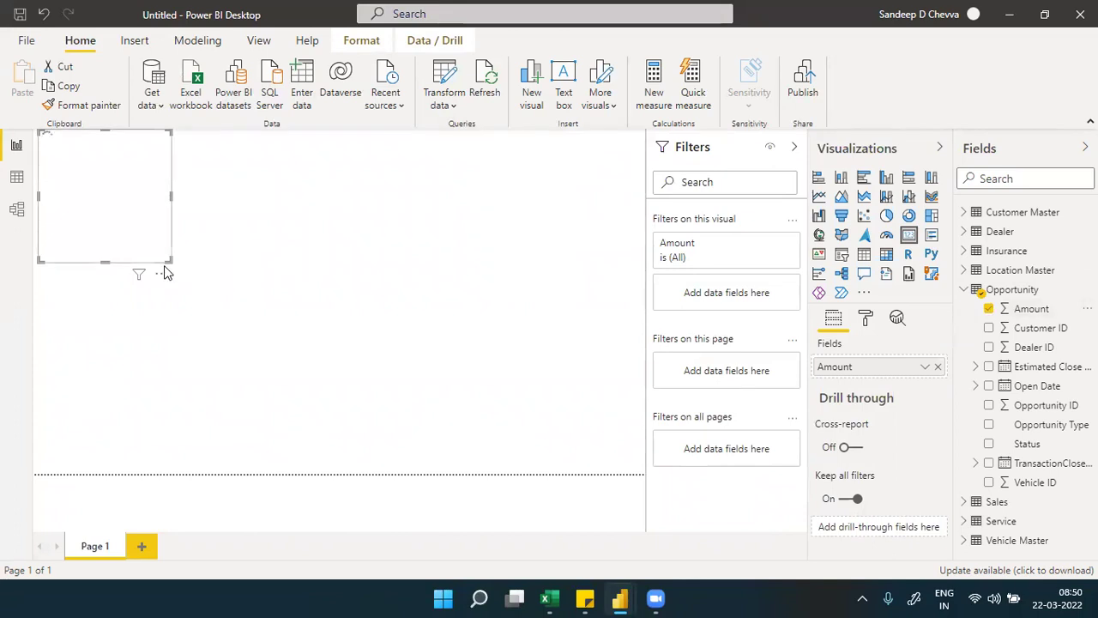
left_click_drag(165, 260, 256, 239)
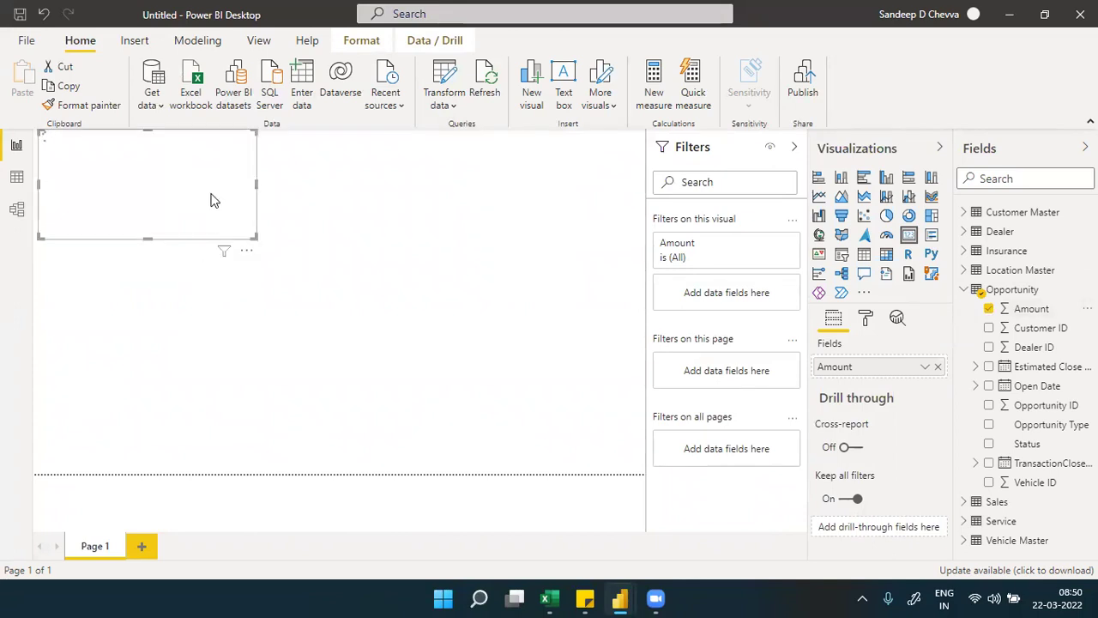
left_click_drag(212, 206, 221, 237)
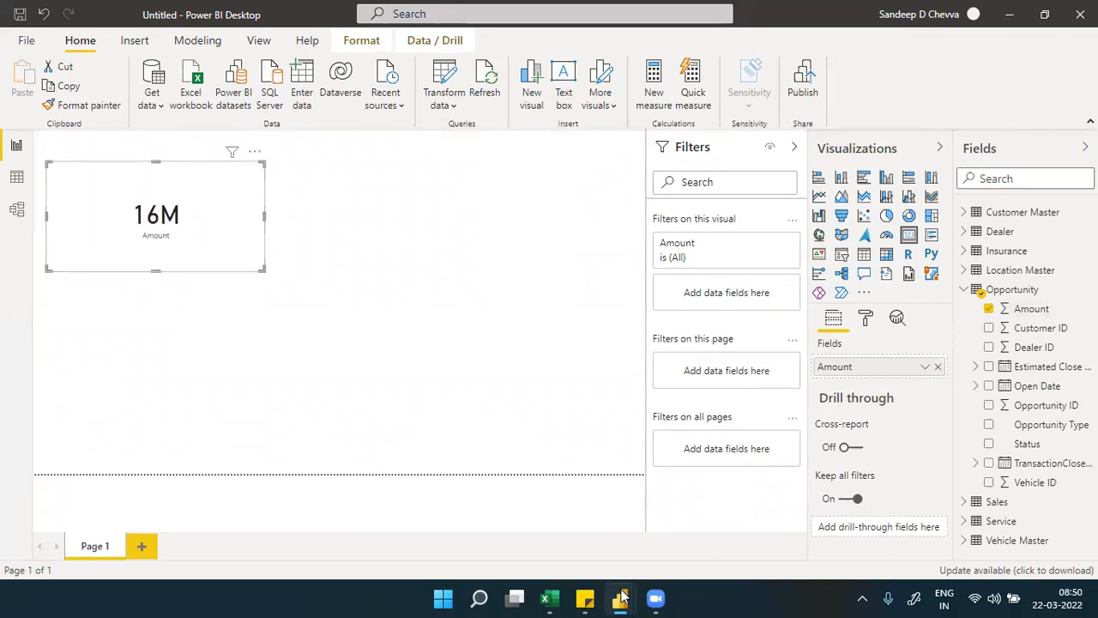
Check the Total Revenue card in the CRM Dashboard - Maruti report, and set the new Amount card's value decimal places to 2.
mouse_move(623, 598)
left_click(551, 555)
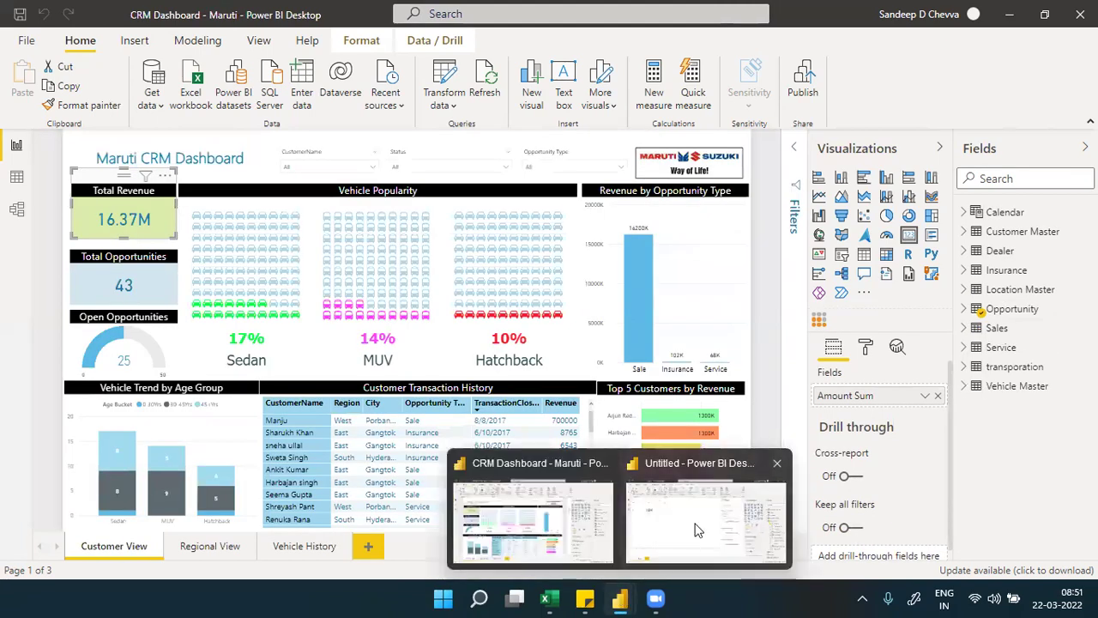
left_click(694, 525)
left_click(865, 319)
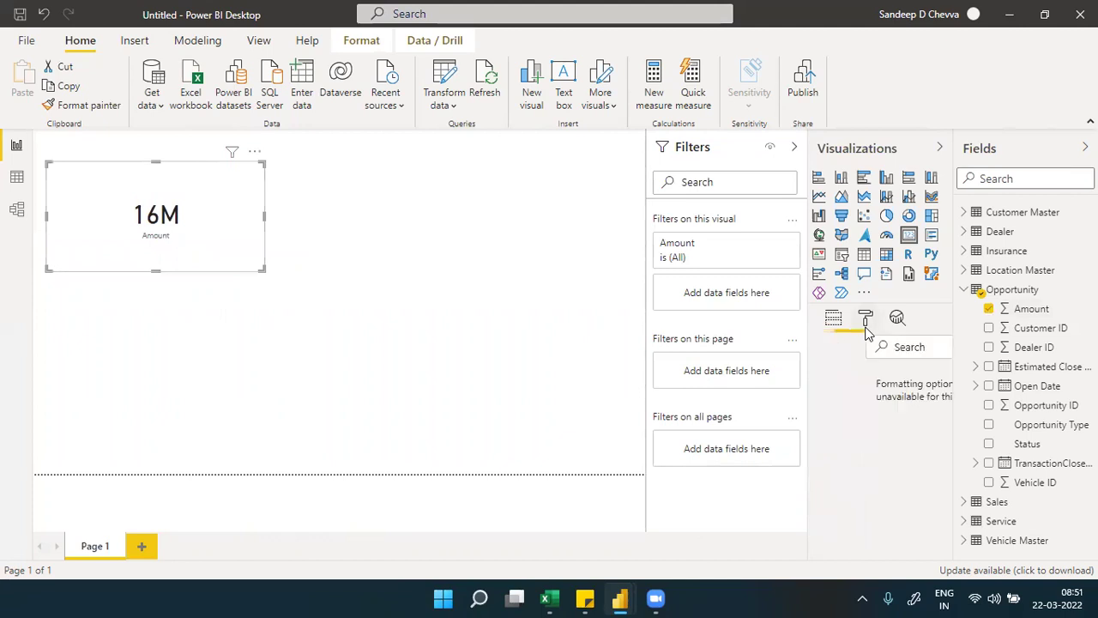
left_click(870, 412)
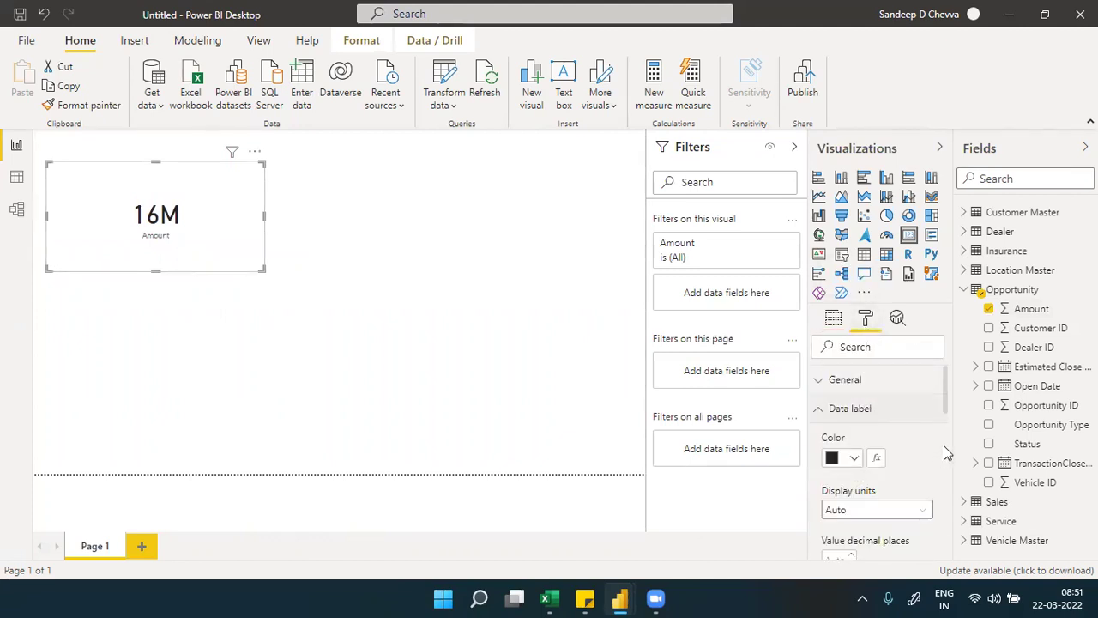
scroll(943, 445, "down", 3)
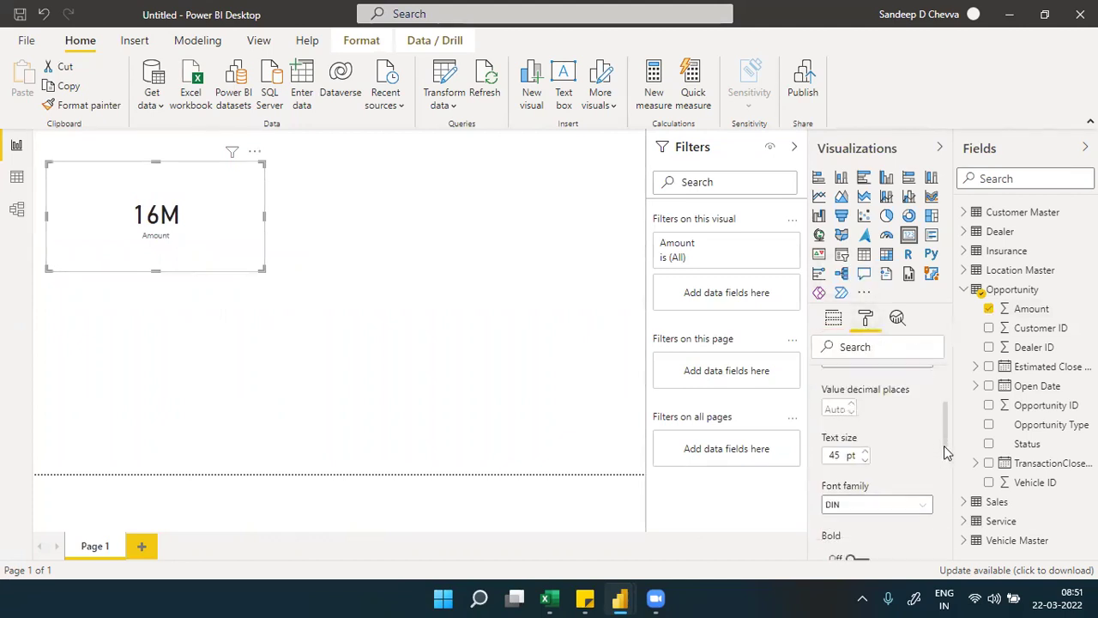
left_click(839, 409)
type("2")
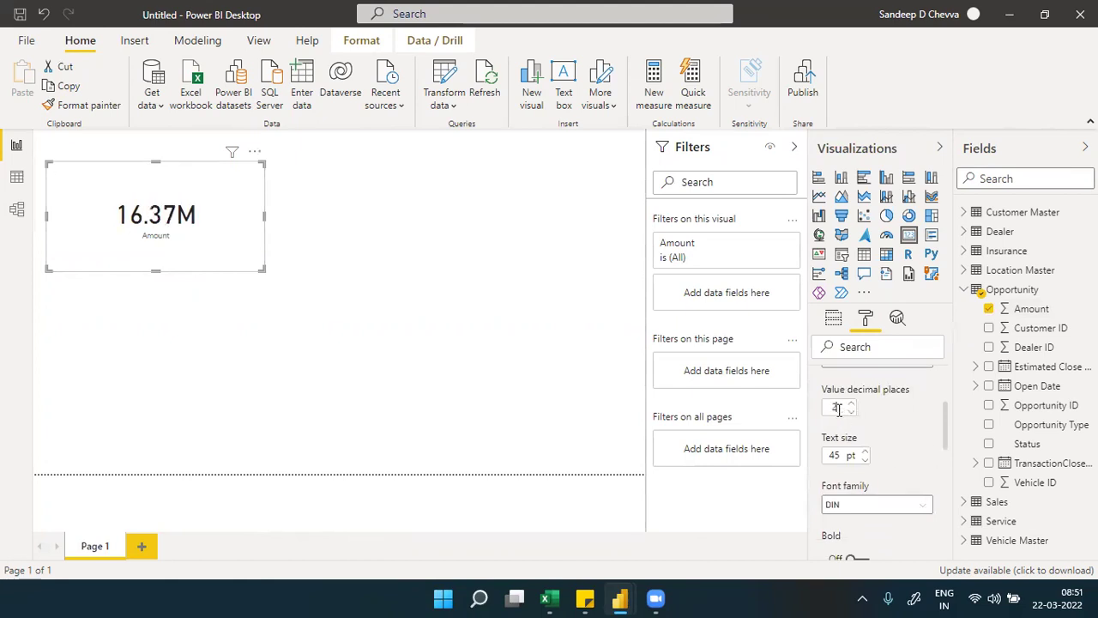
left_click(349, 260)
Shrink the Amount card to a compact size and collapse the Opportunity table's field list.
left_click(259, 259)
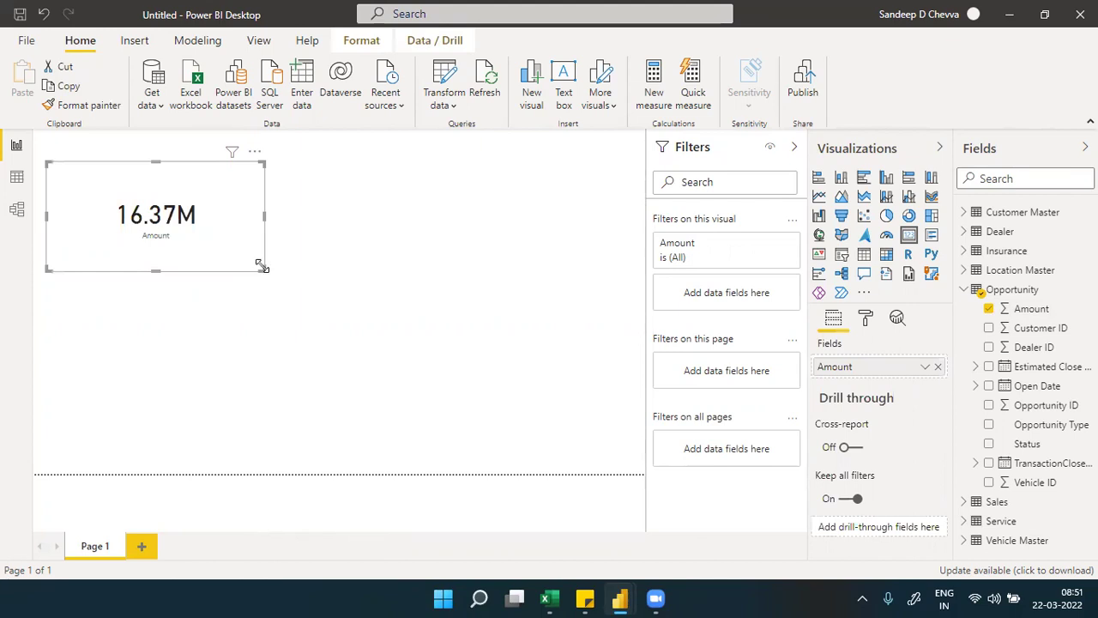
left_click_drag(262, 267, 166, 236)
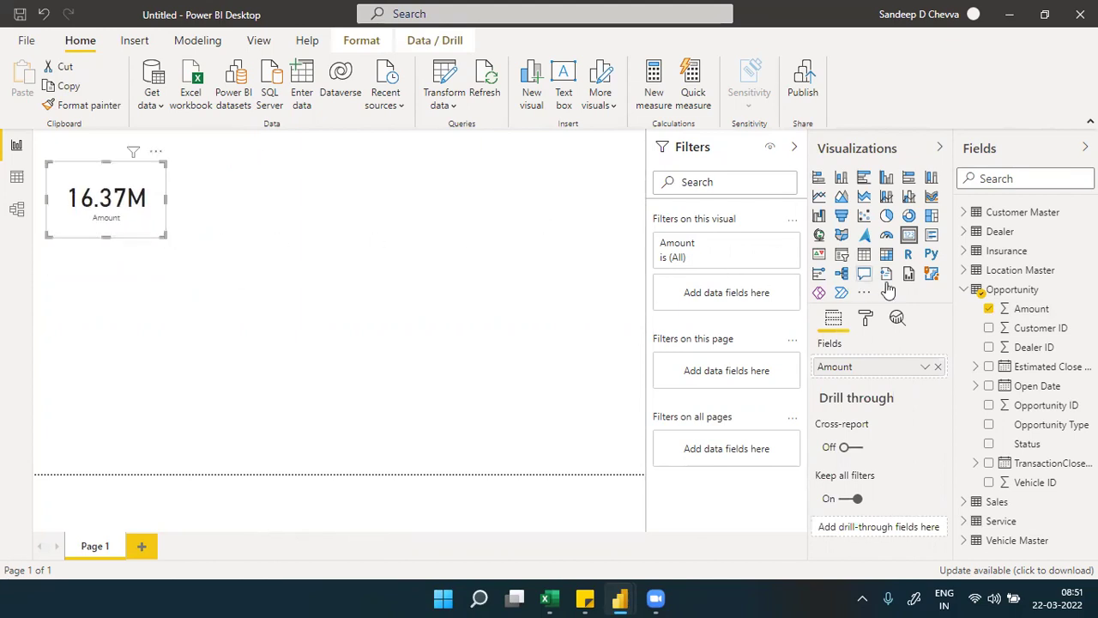
left_click(965, 292)
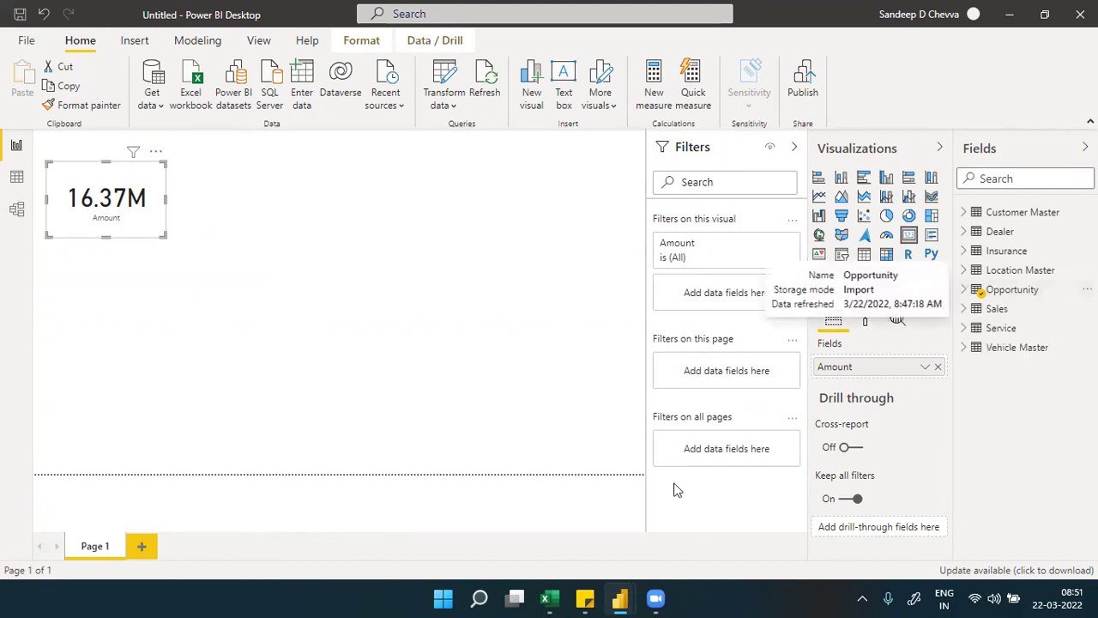
Examine the fields behind the Total Opportunities, Open Opportunities and Vehicle Popularity visuals in the CRM Dashboard - Maruti report.
mouse_move(619, 597)
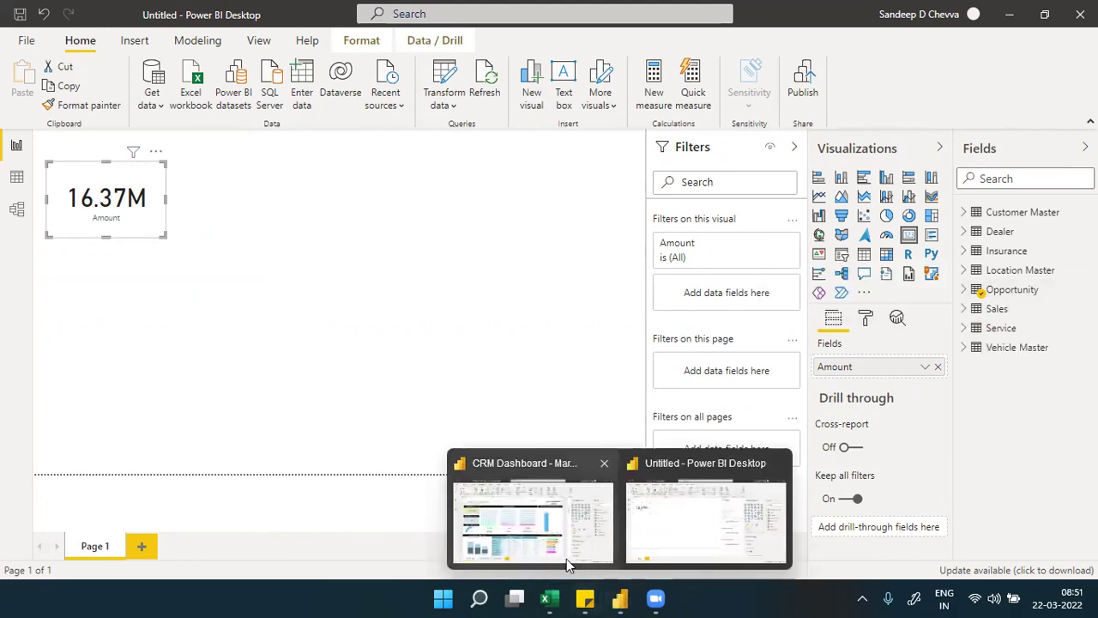
left_click(566, 558)
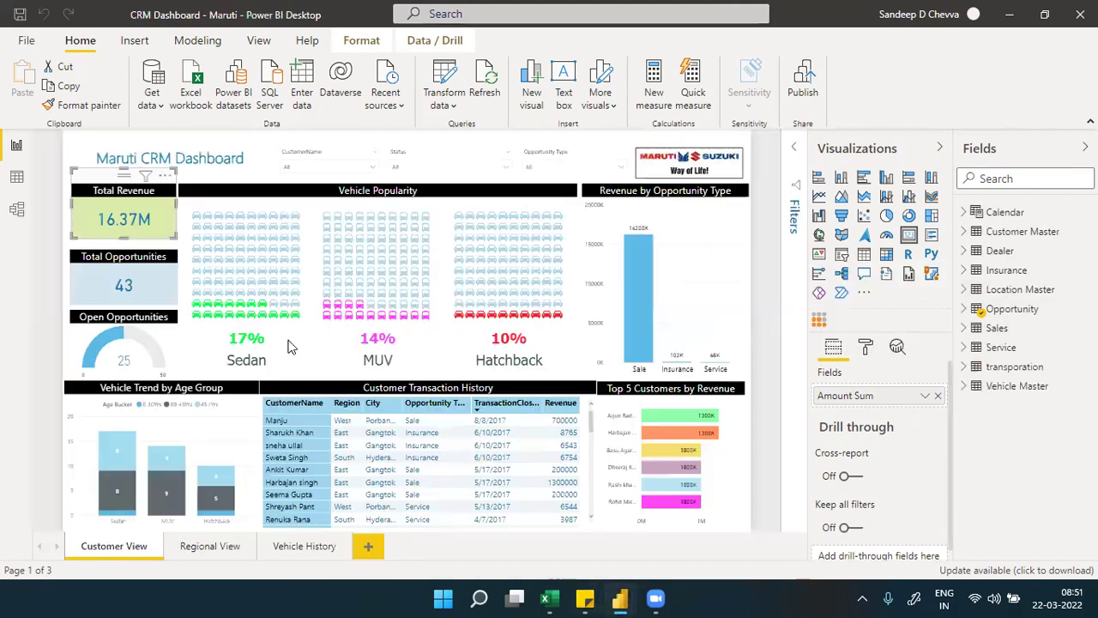
left_click(97, 270)
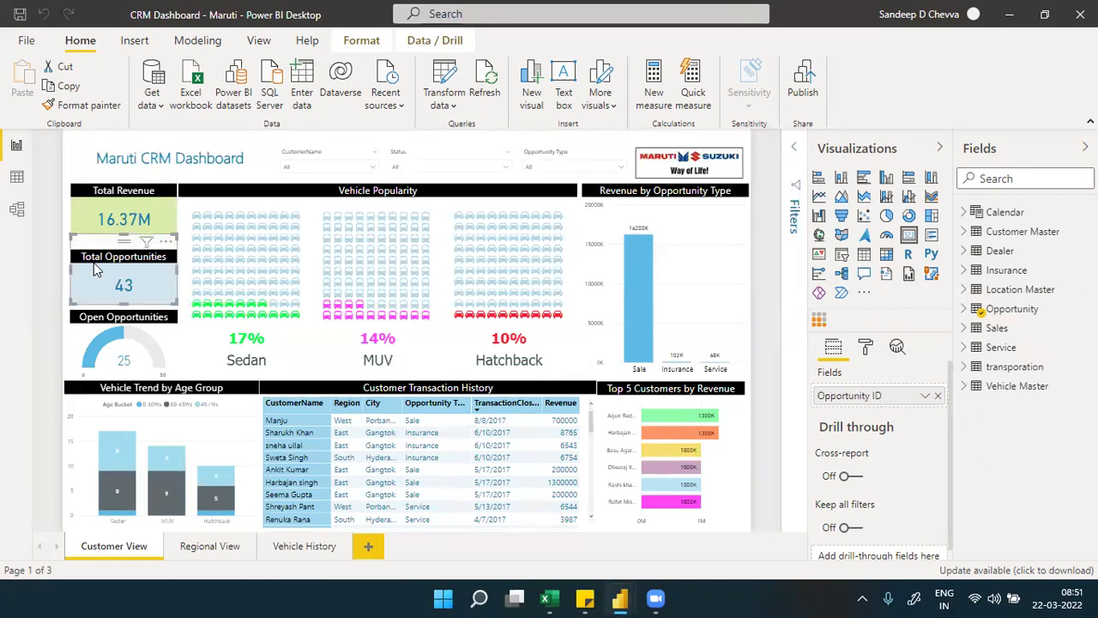
left_click(97, 321)
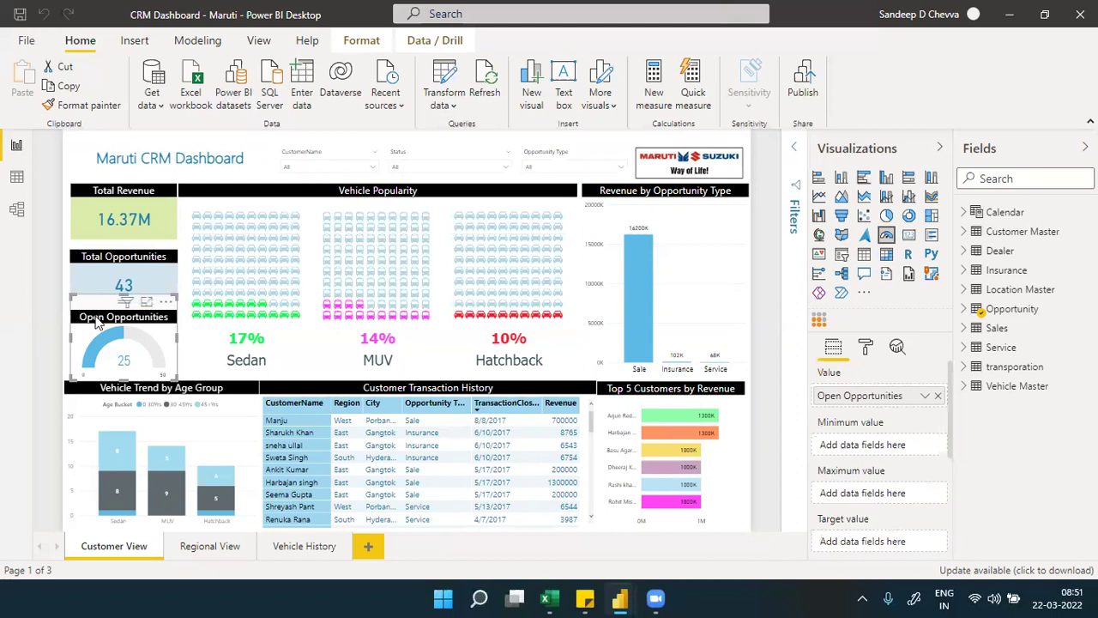
left_click(328, 351)
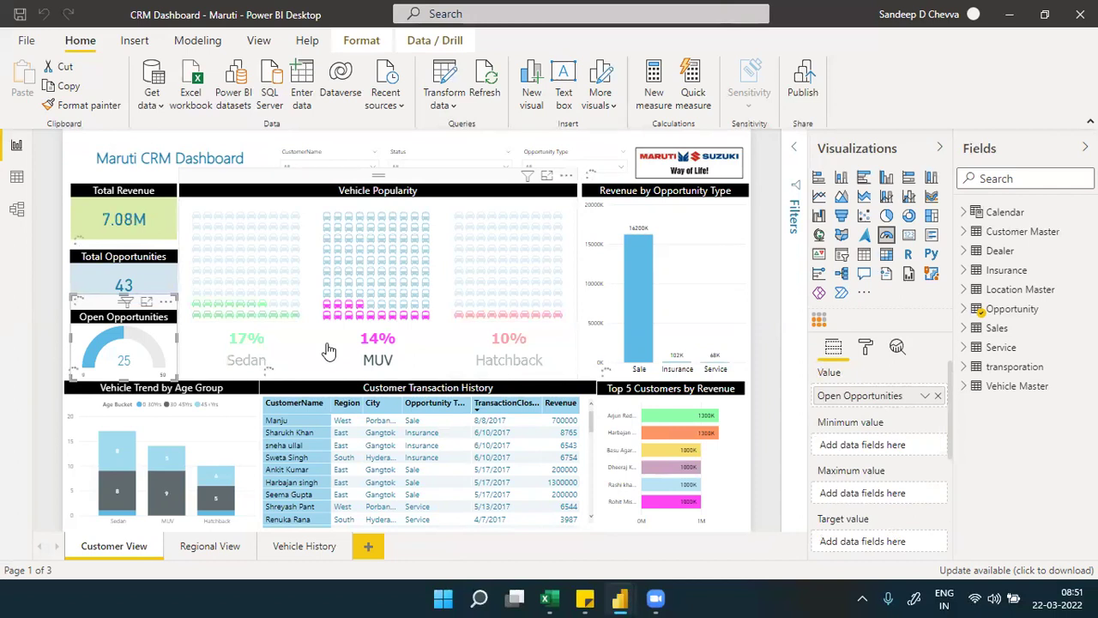
left_click(482, 187)
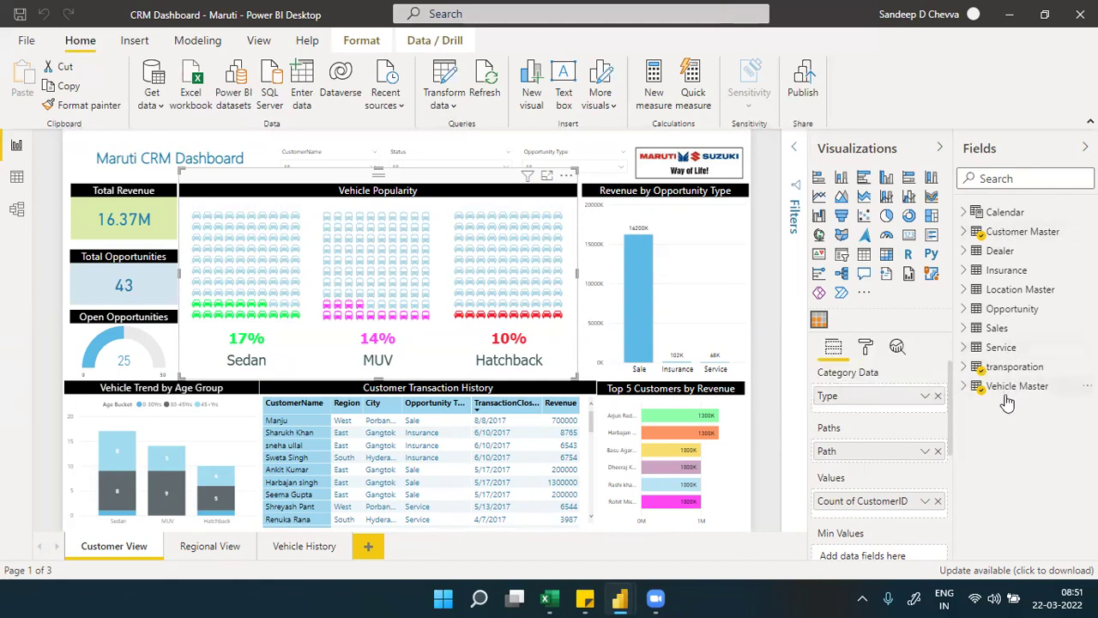
left_click(89, 260)
left_click(96, 319)
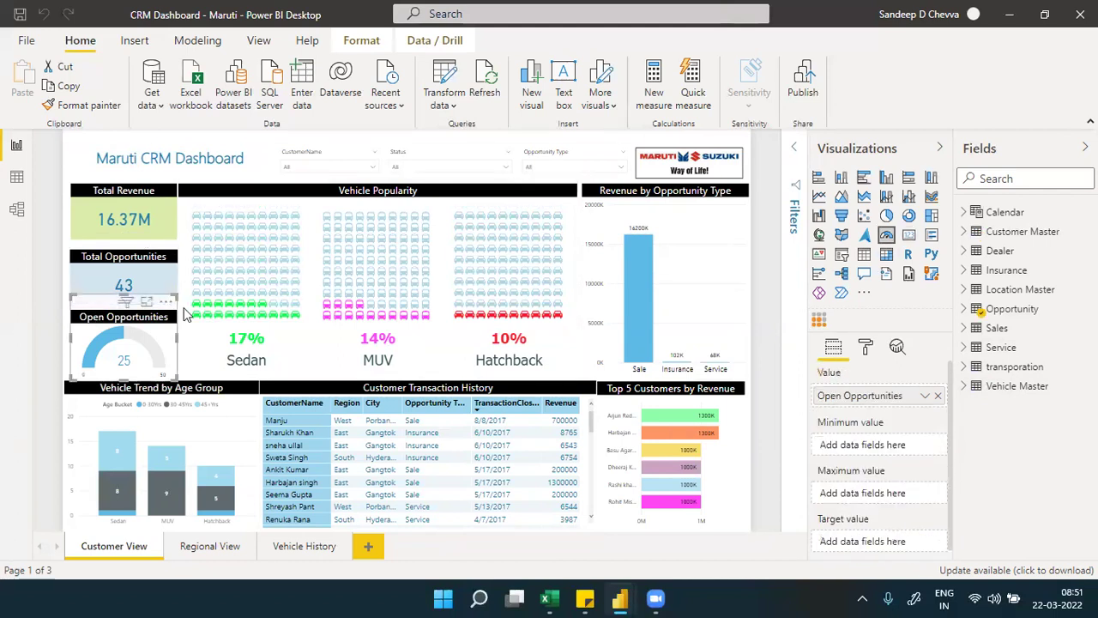
In the untitled report, add a Card showing Count (Distinct) of Opportunity ID and place it directly beneath the Amount card.
mouse_move(617, 597)
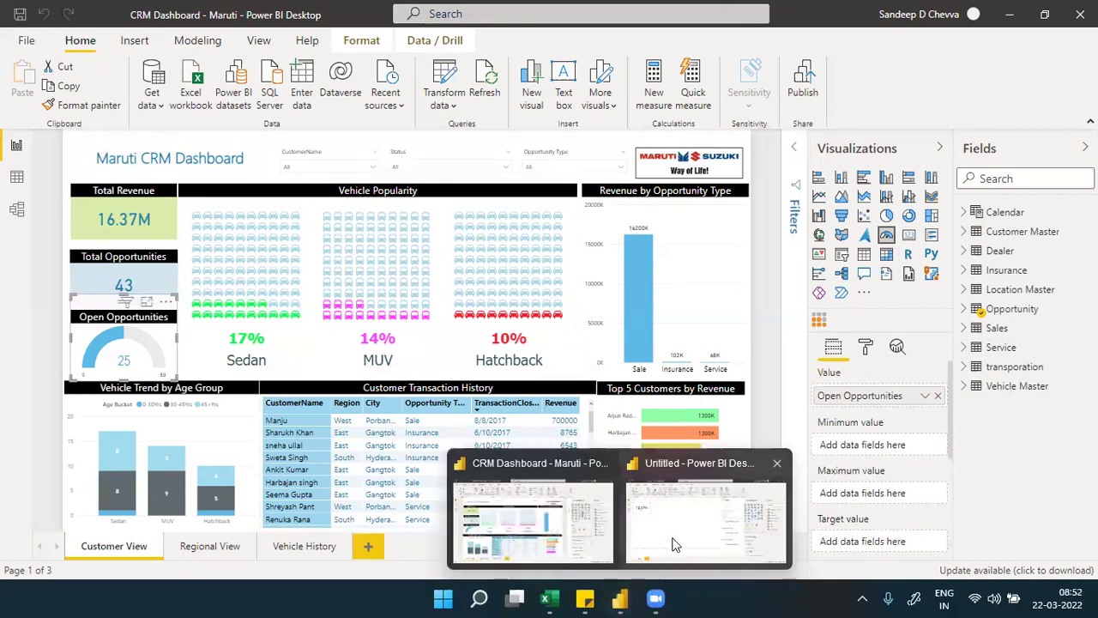
left_click(705, 510)
left_click(369, 270)
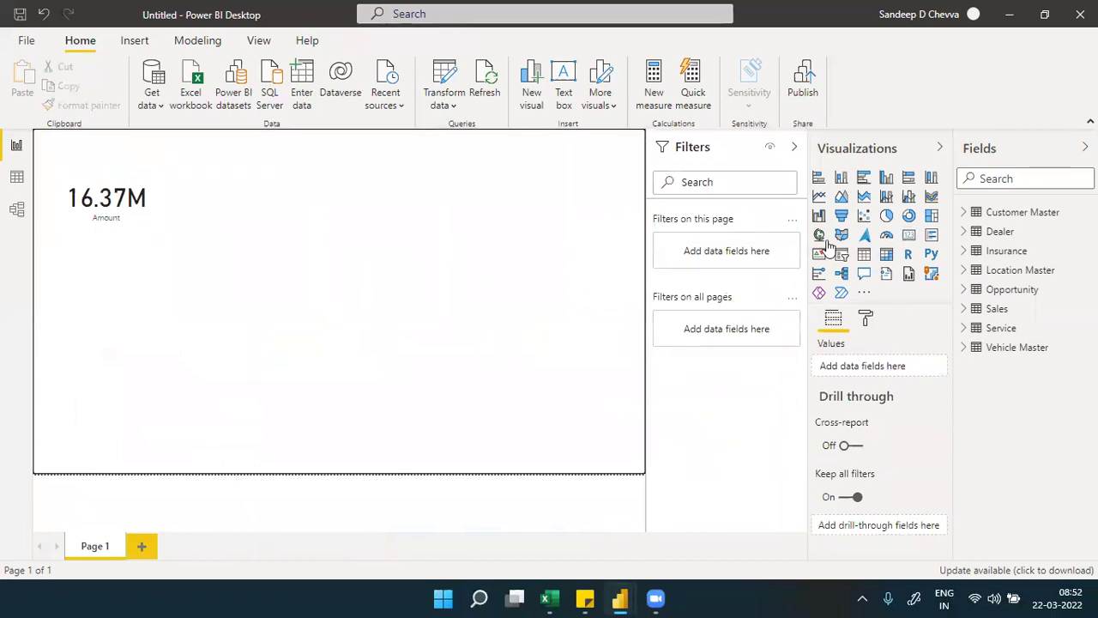
left_click(910, 237)
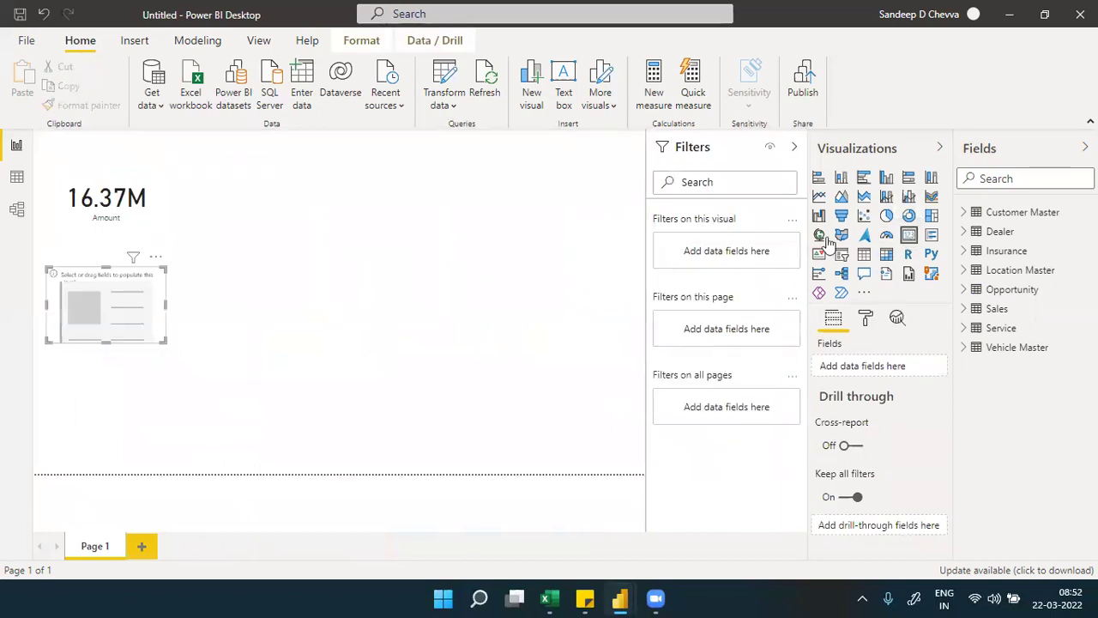
left_click(964, 291)
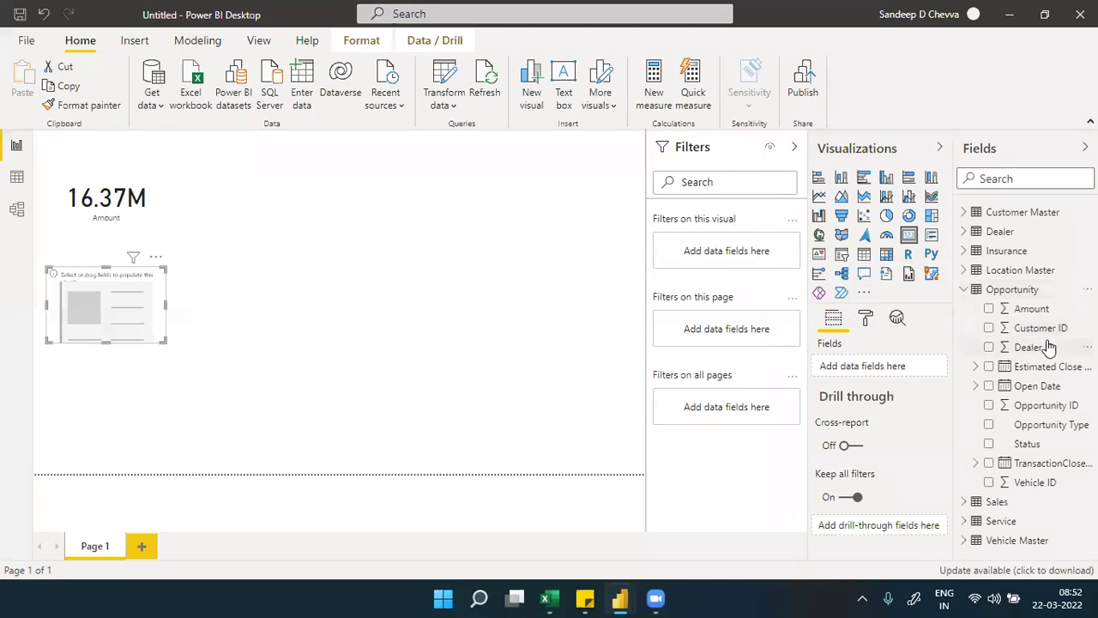
left_click_drag(1048, 407, 884, 369)
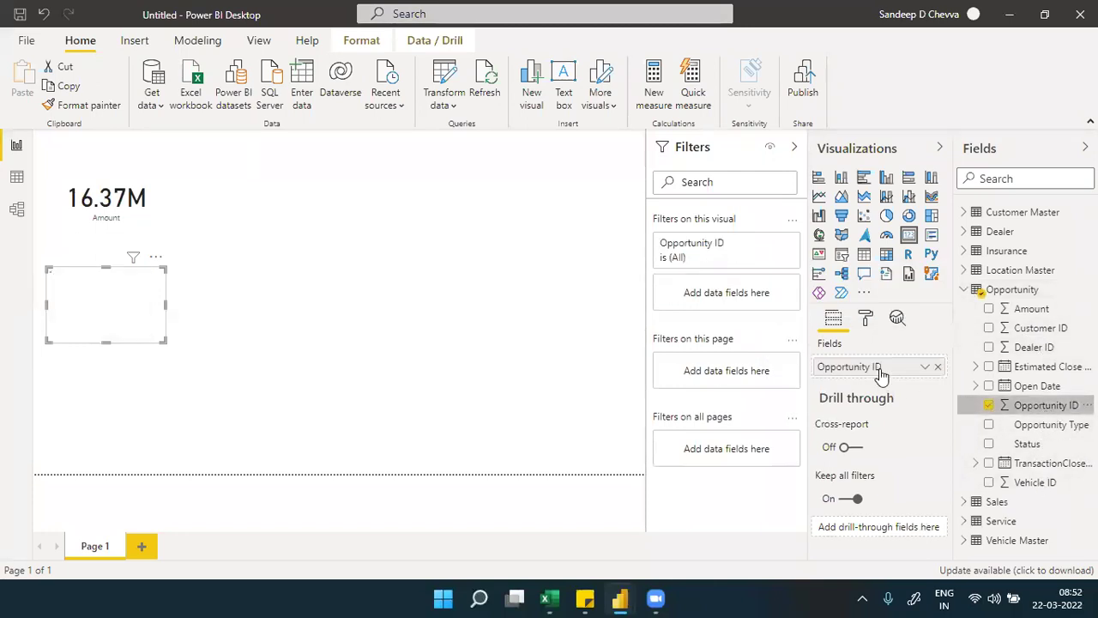
left_click(925, 366)
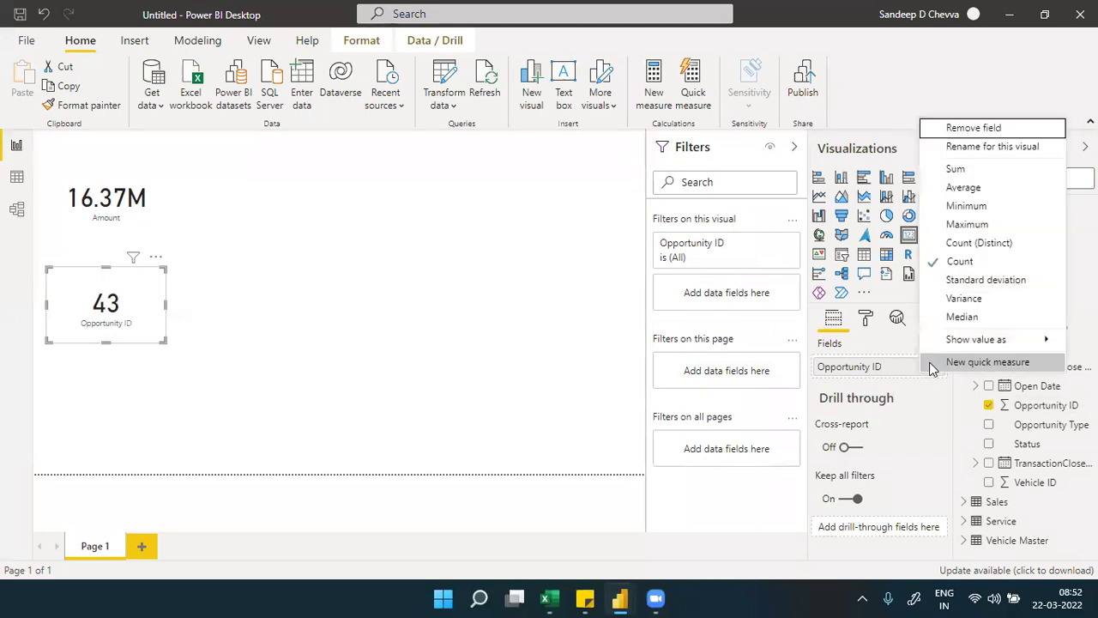
left_click(969, 242)
left_click_drag(140, 319, 137, 290)
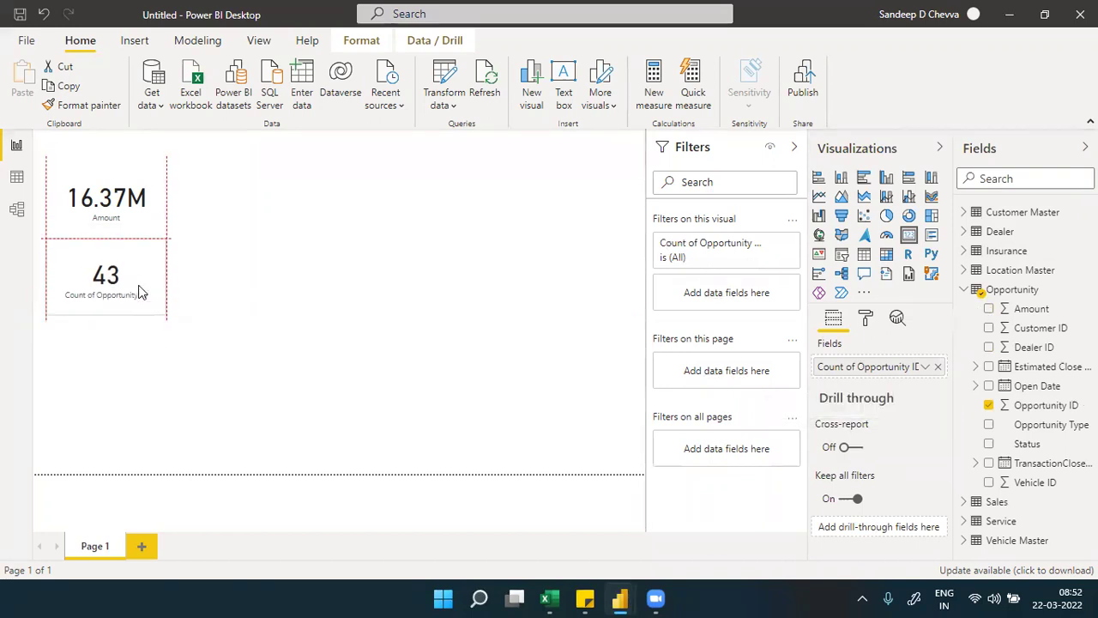
Add another empty Card visual below the Opportunity ID count card.
left_click(127, 347)
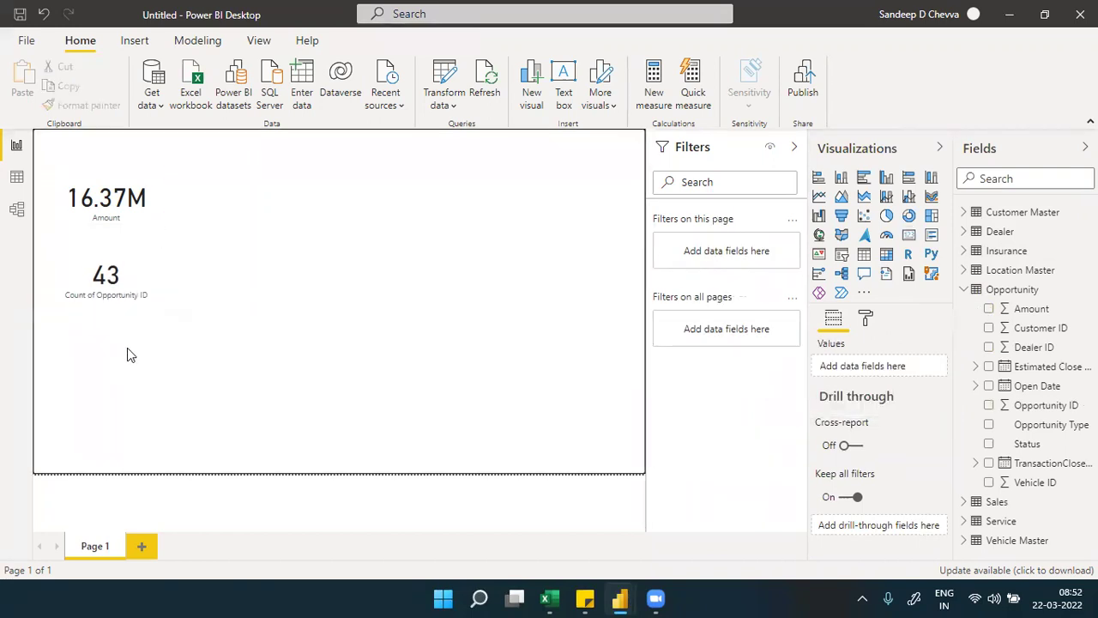
left_click(910, 237)
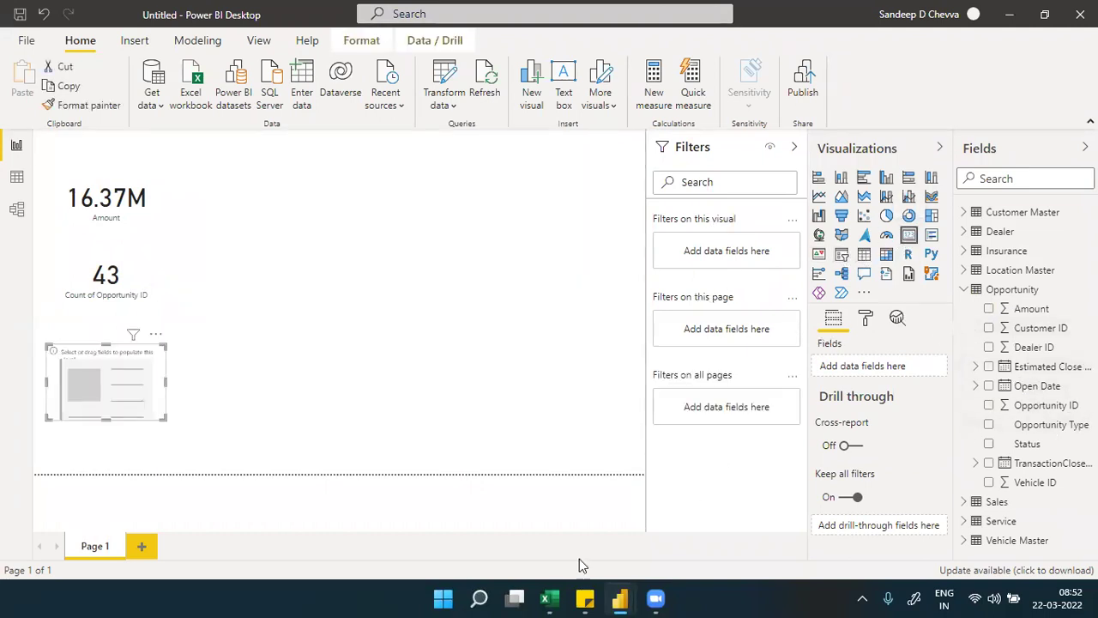
Check the Status column on the Opportunity sheet of the Excel workbook and the Open Opportunities gauge in the CRM Dashboard report.
left_click(547, 598)
left_click(454, 550)
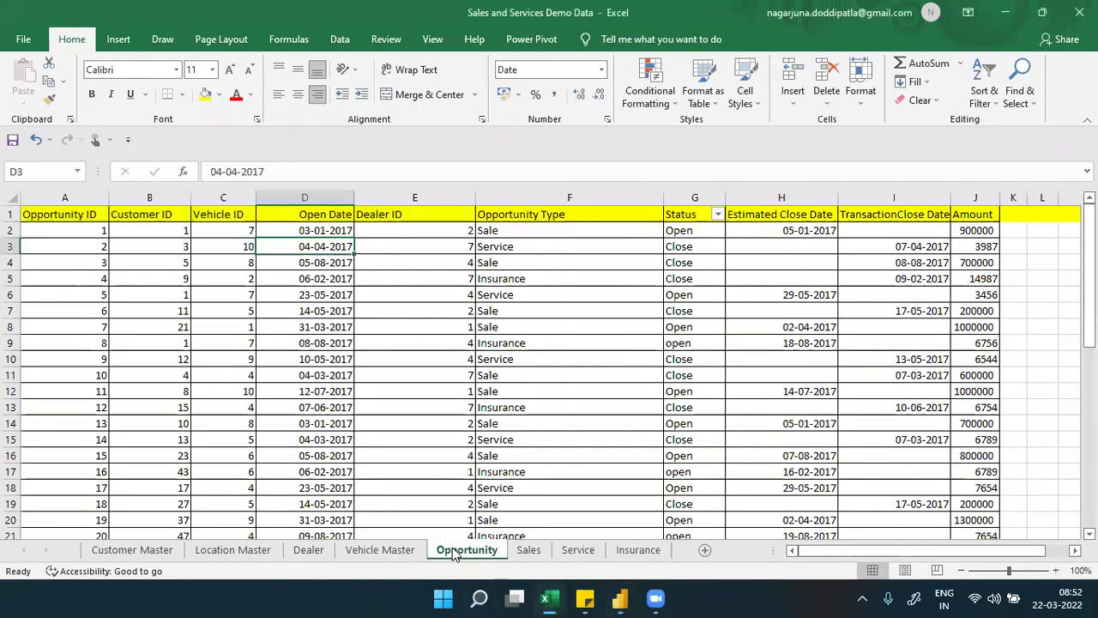
left_click(718, 215)
left_click(719, 215)
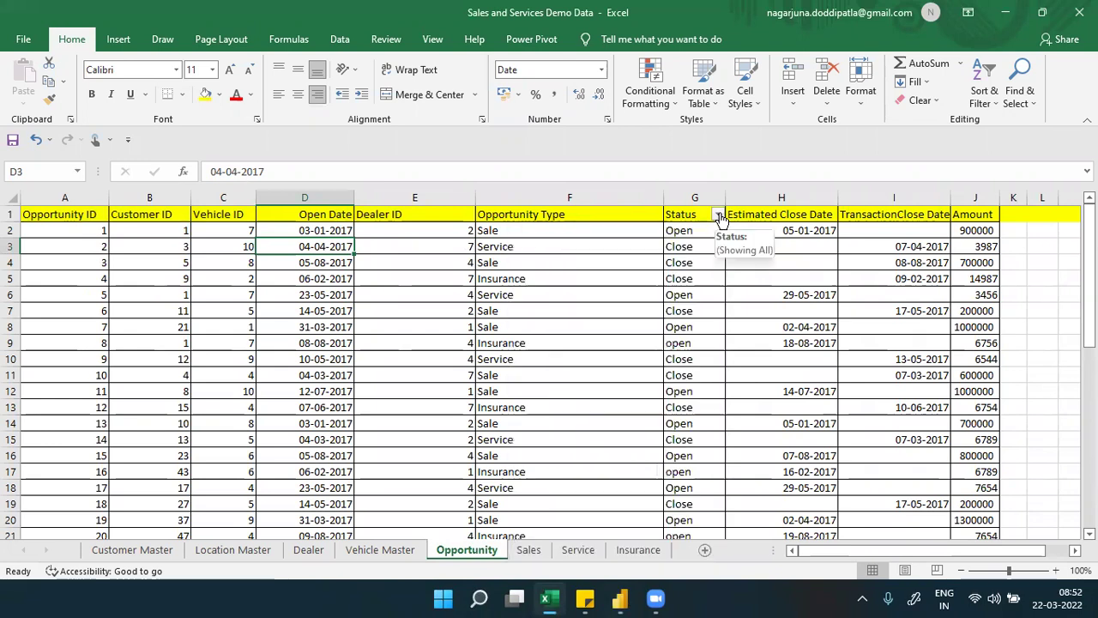
mouse_move(621, 598)
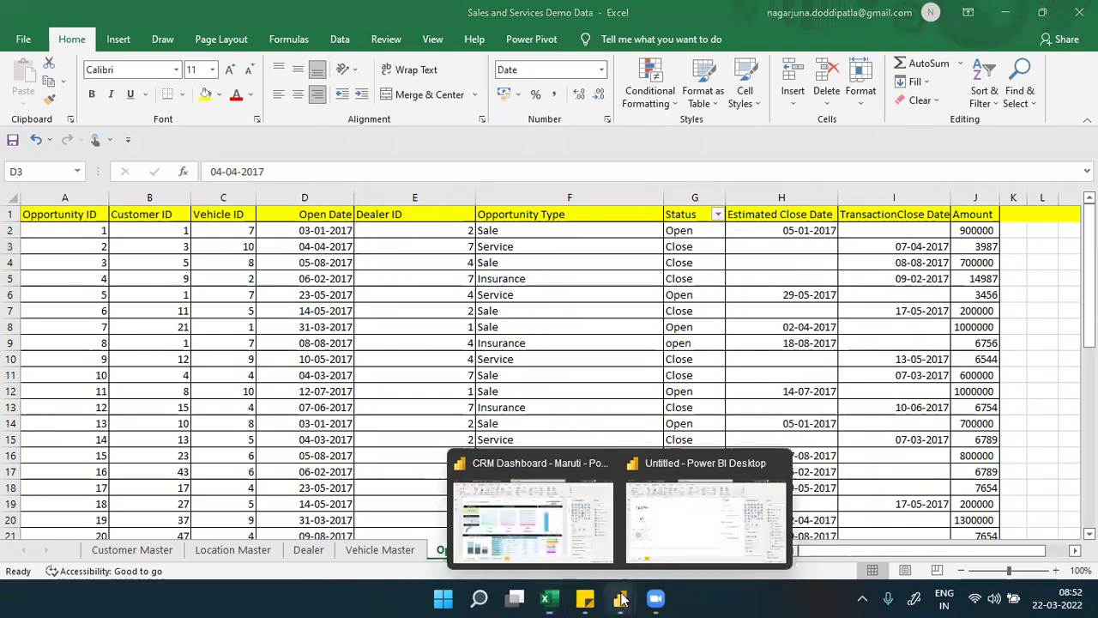
left_click(571, 542)
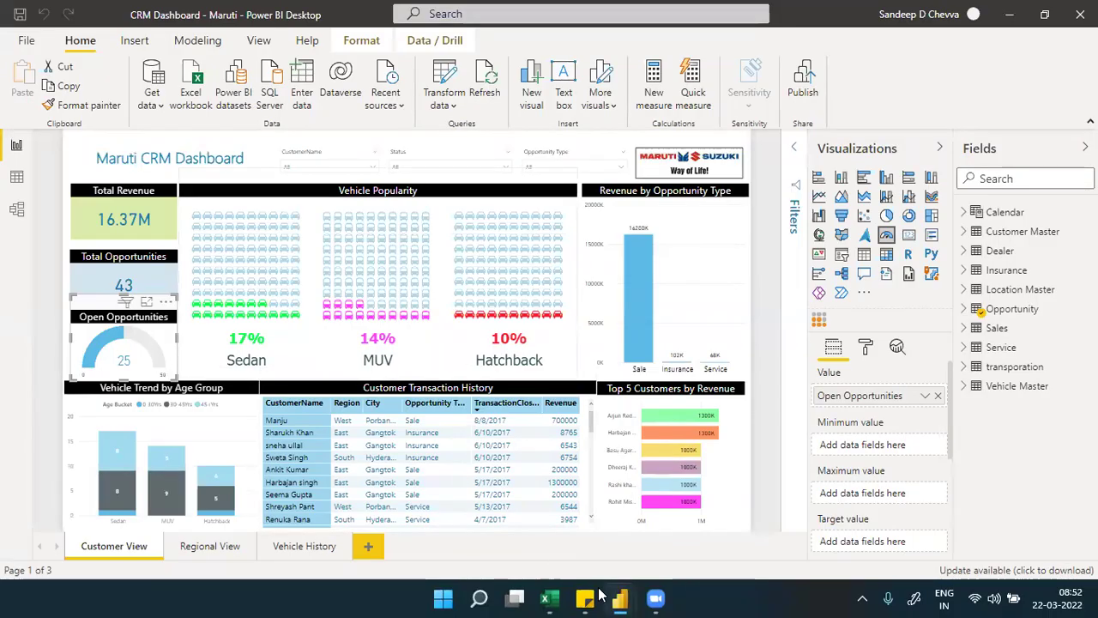
mouse_move(620, 598)
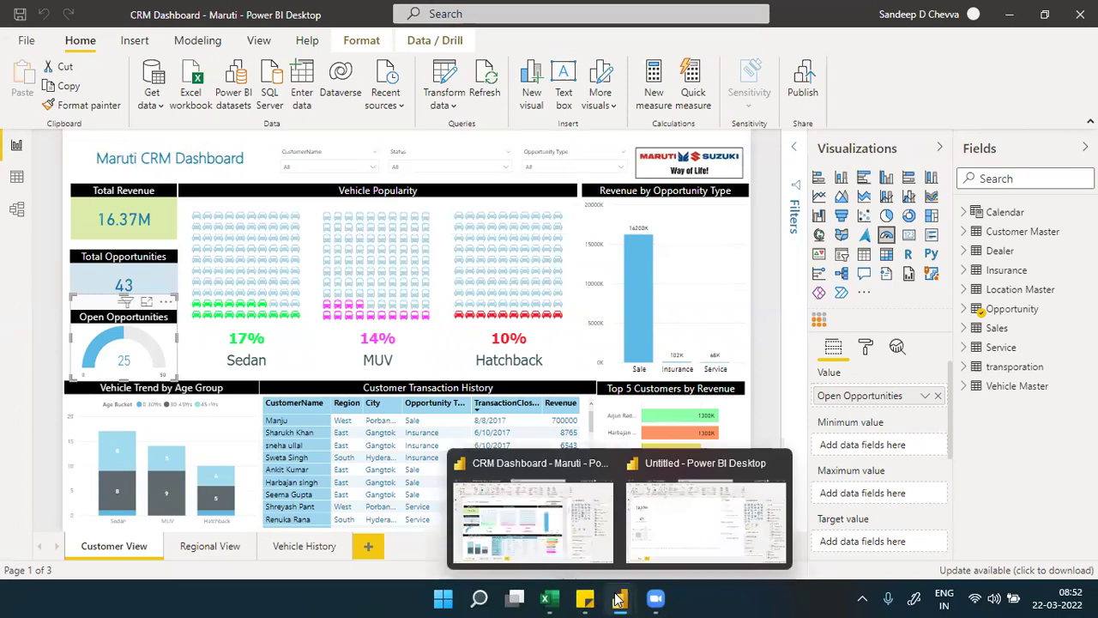
Show Opportunity ID in the untitled report's new card, and try an Opportunity Type filter on it before removing that filter.
left_click(658, 558)
left_click_drag(1035, 412, 889, 374)
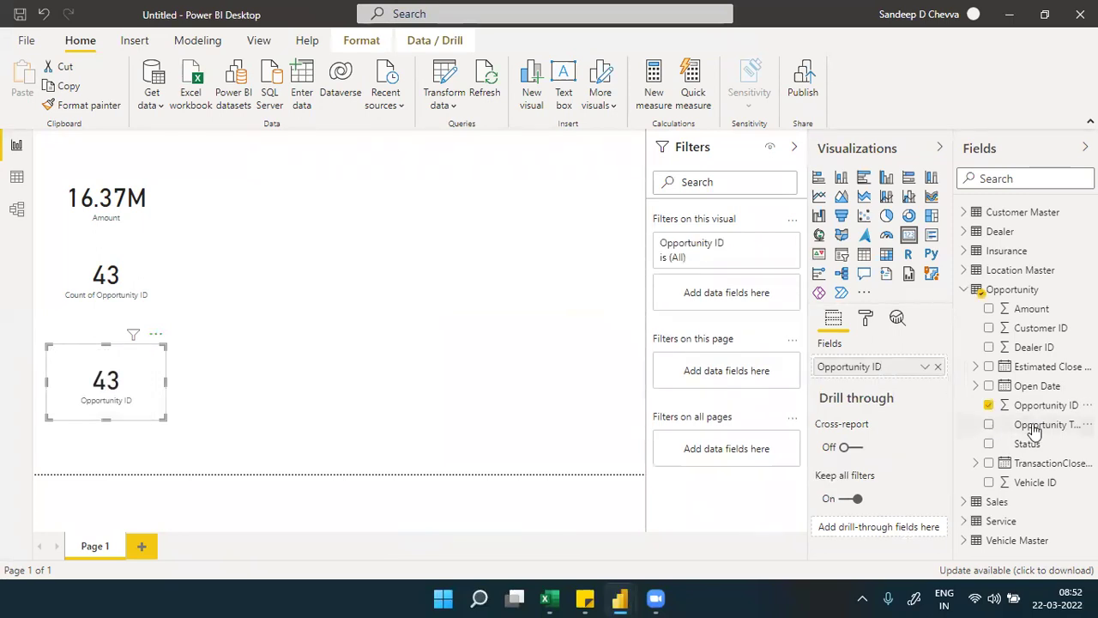
left_click_drag(1036, 431, 753, 302)
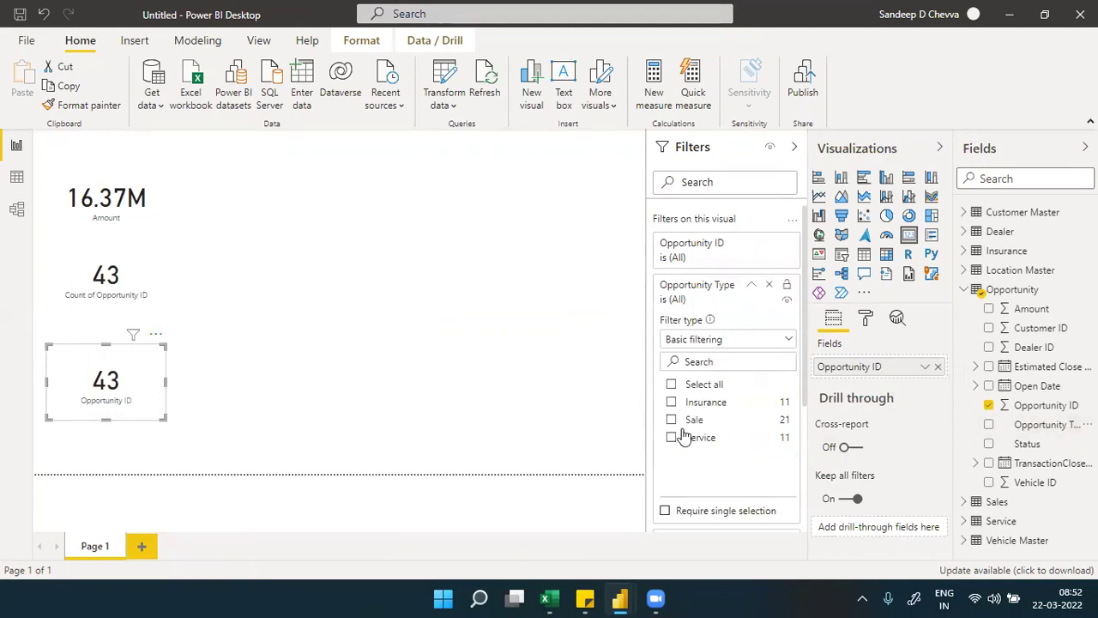
left_click(770, 286)
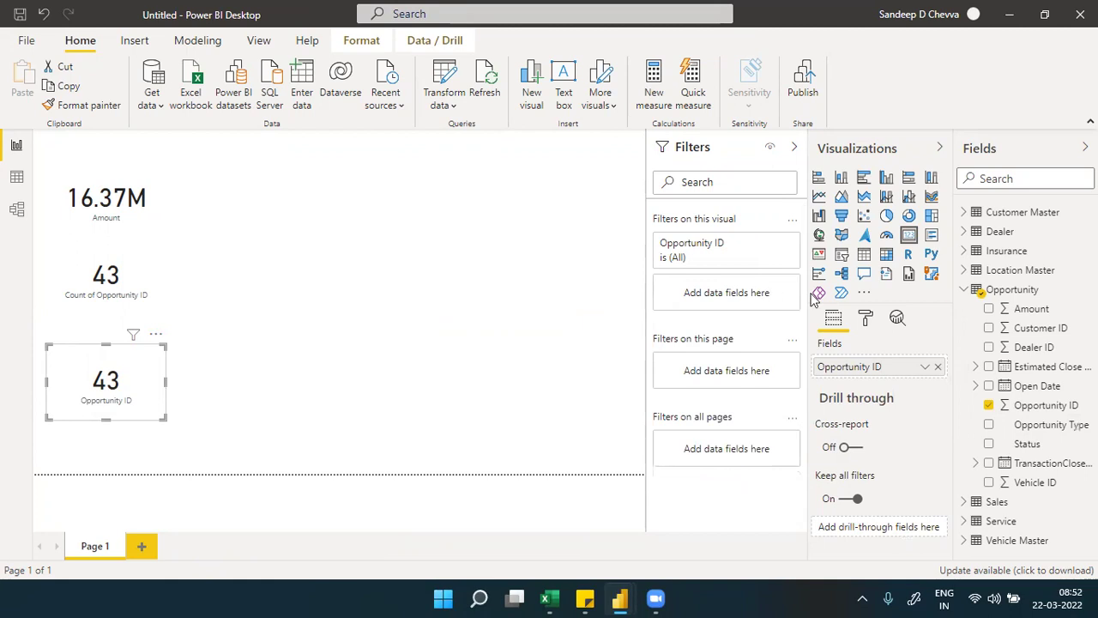
Filter the new Opportunity ID card to Status Open and move it up beneath the Count of Opportunity ID card.
left_click_drag(1029, 452, 740, 307)
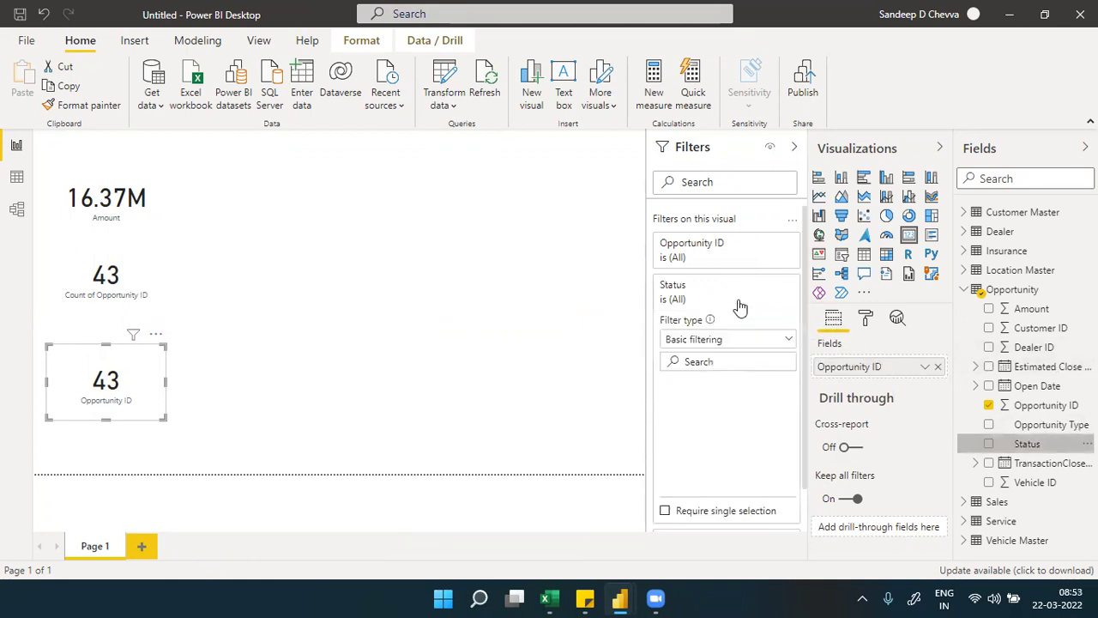
left_click(691, 422)
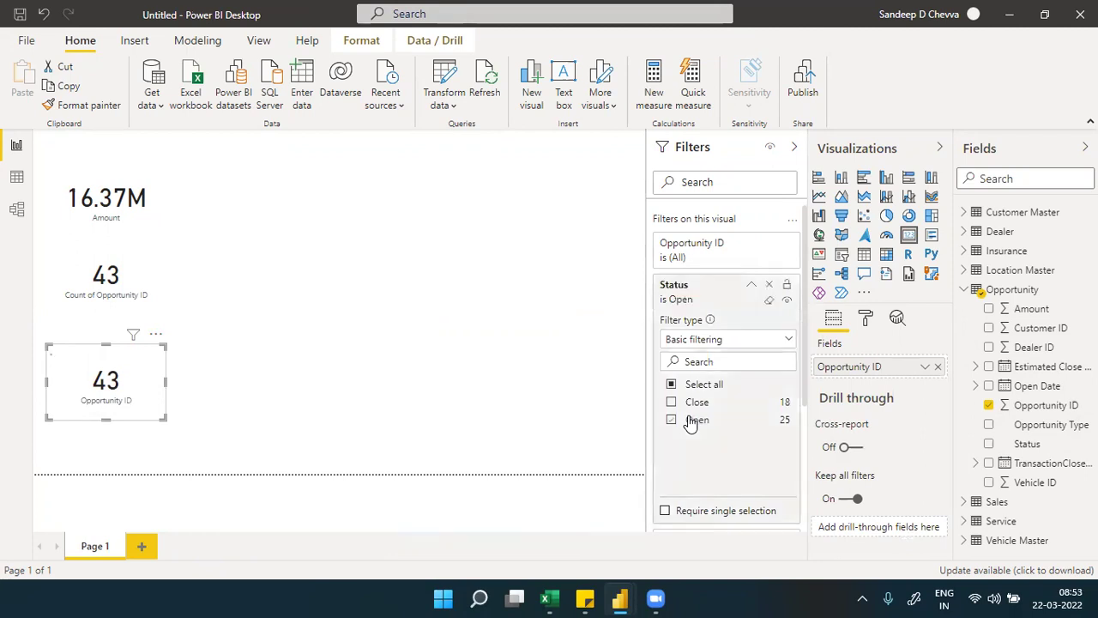
left_click(664, 293)
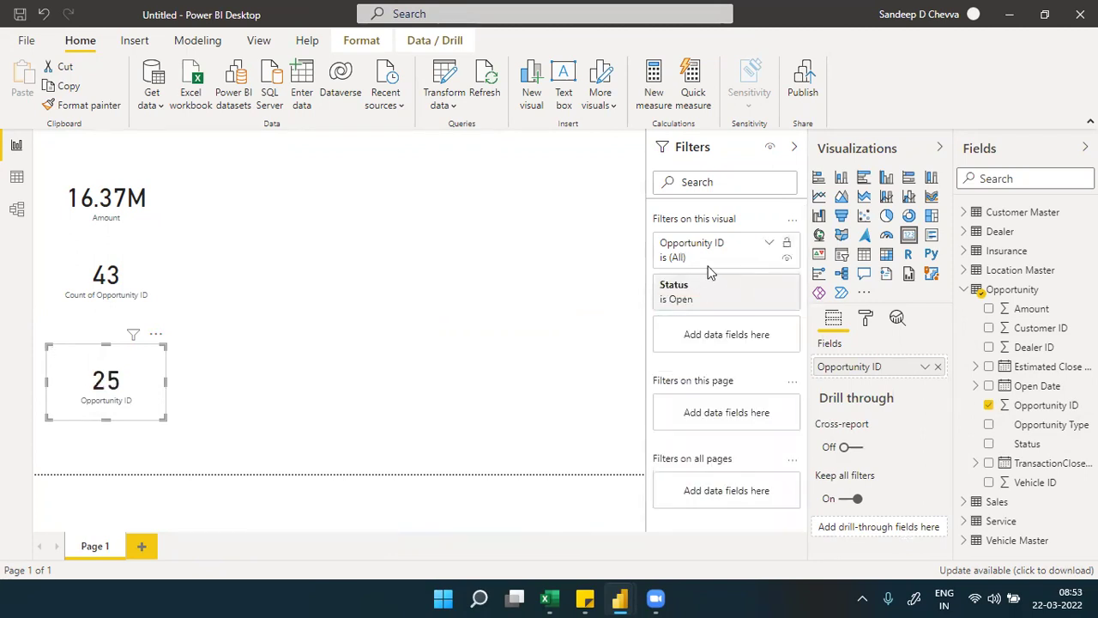
left_click_drag(121, 408, 121, 379)
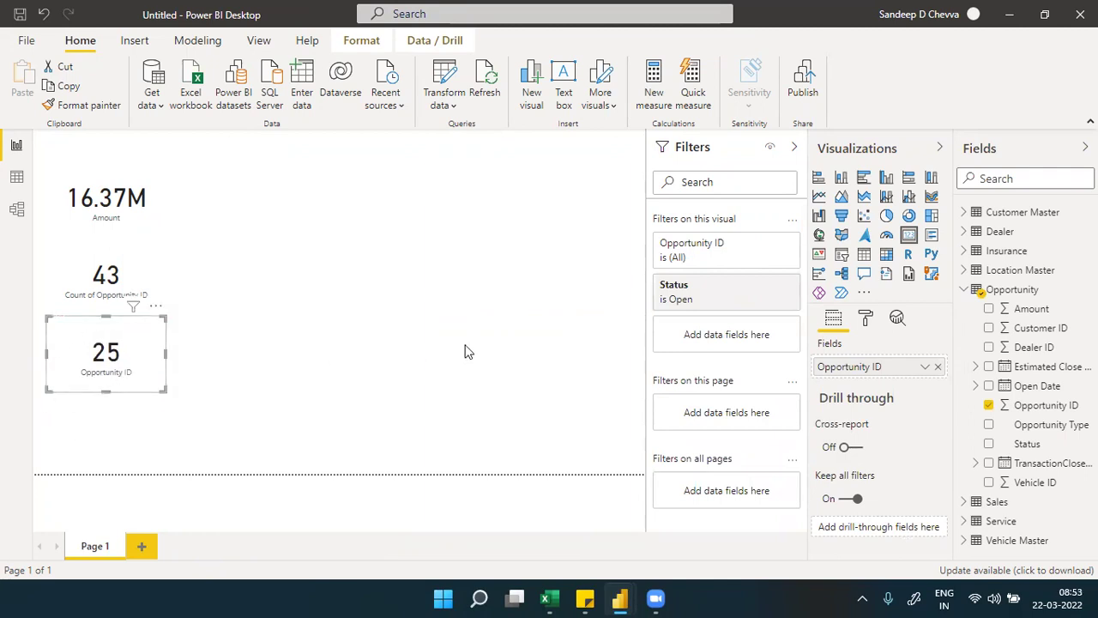
left_click(308, 282)
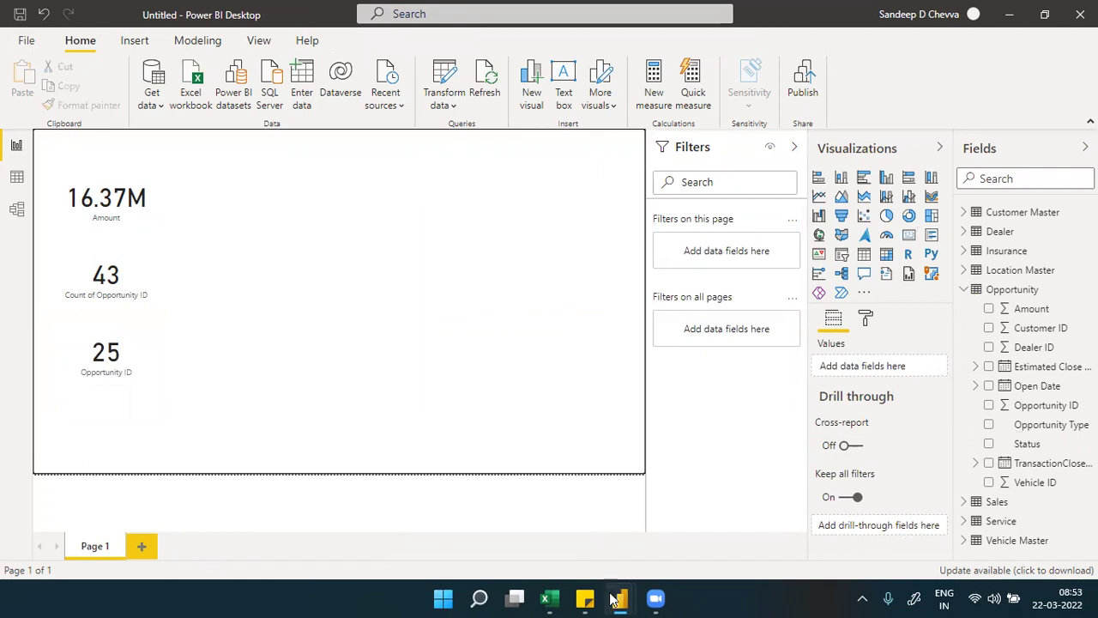
Examine which Customer Master and Vehicle Master fields the Vehicle Popularity visual uses in the CRM Dashboard - Maruti report.
mouse_move(617, 599)
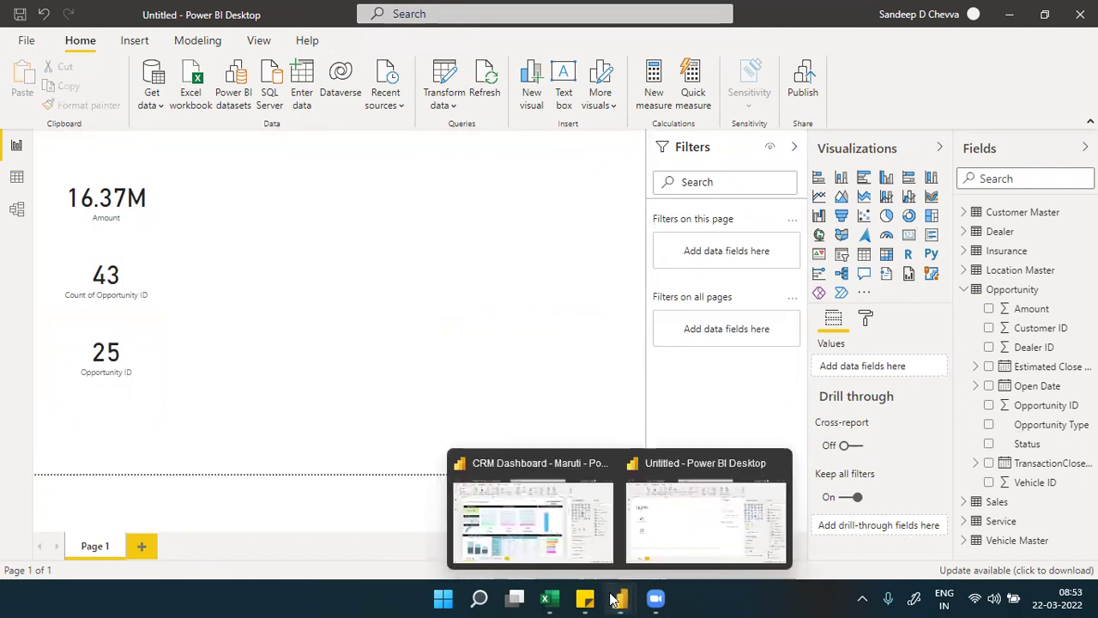
left_click(578, 563)
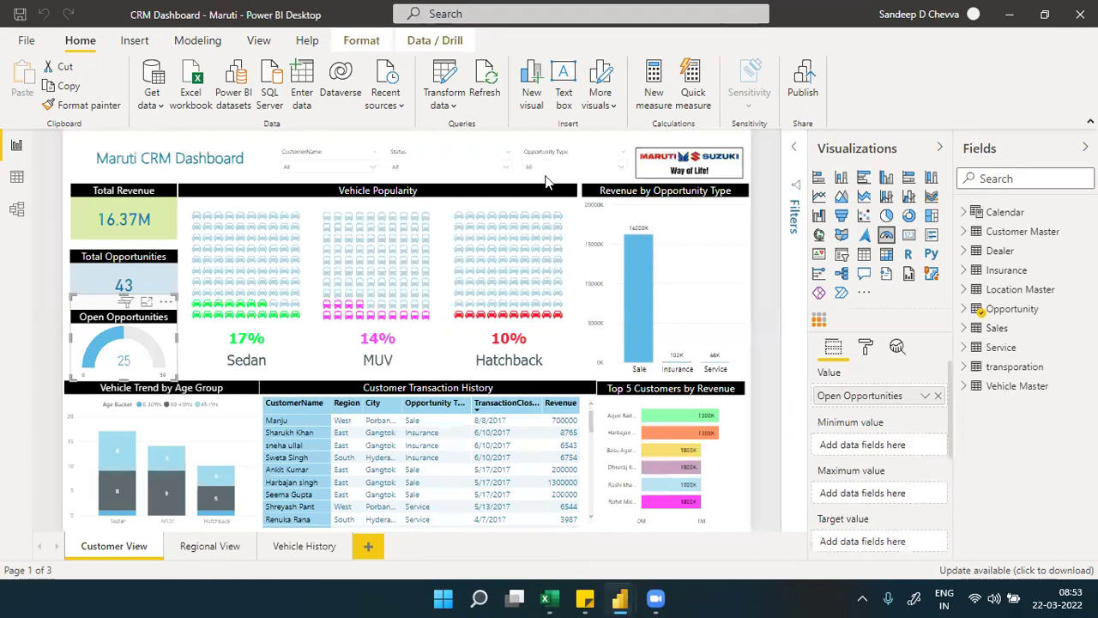
left_click(578, 229)
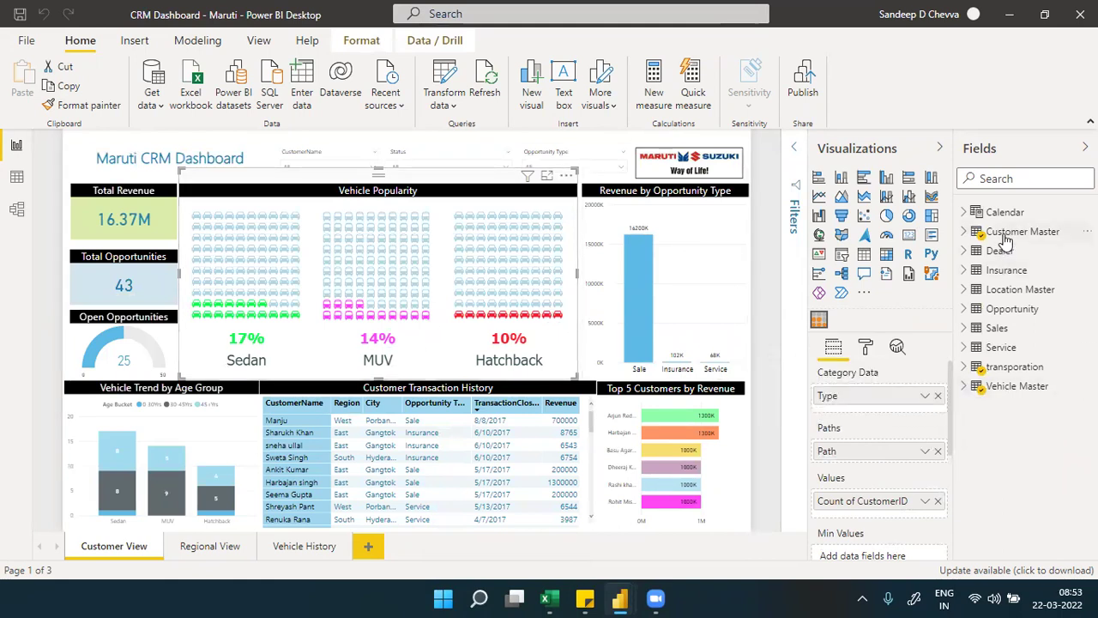
left_click(962, 234)
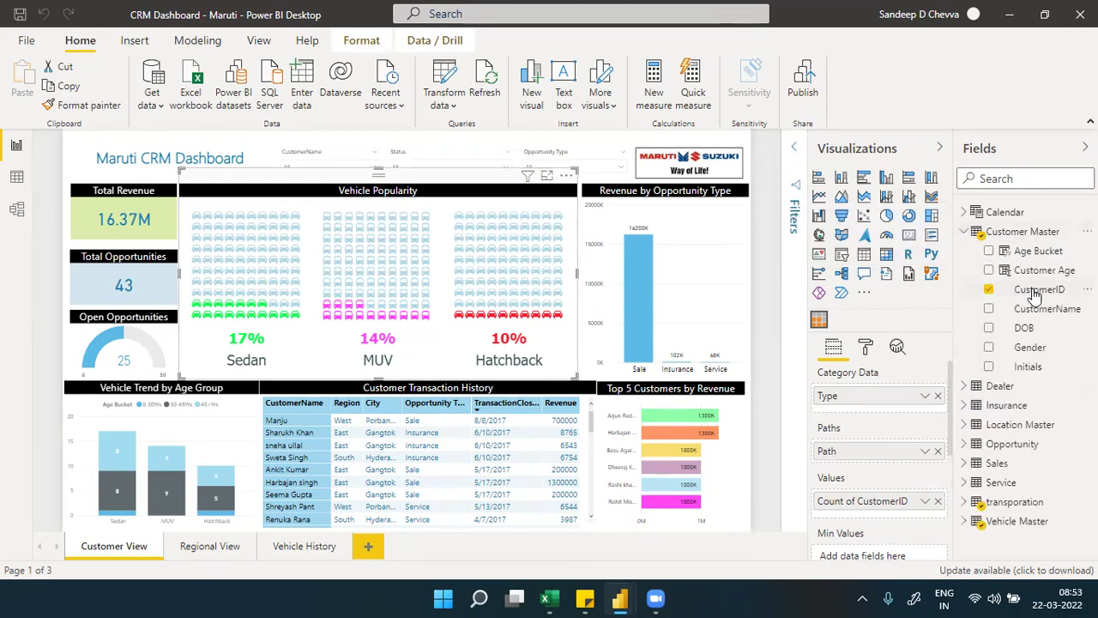
left_click(962, 232)
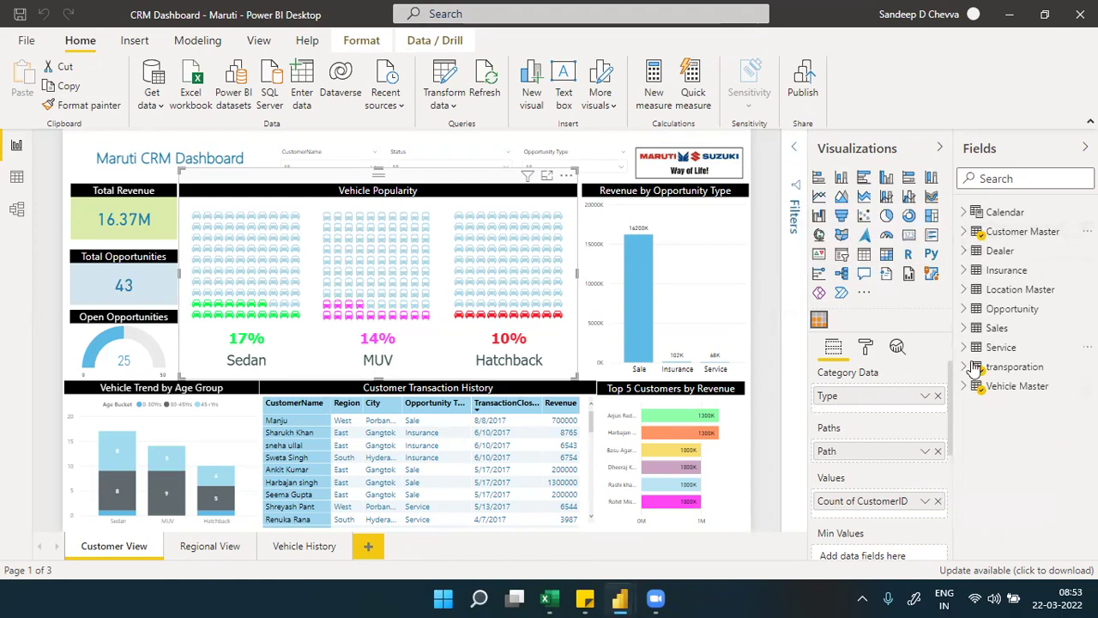
left_click(965, 388)
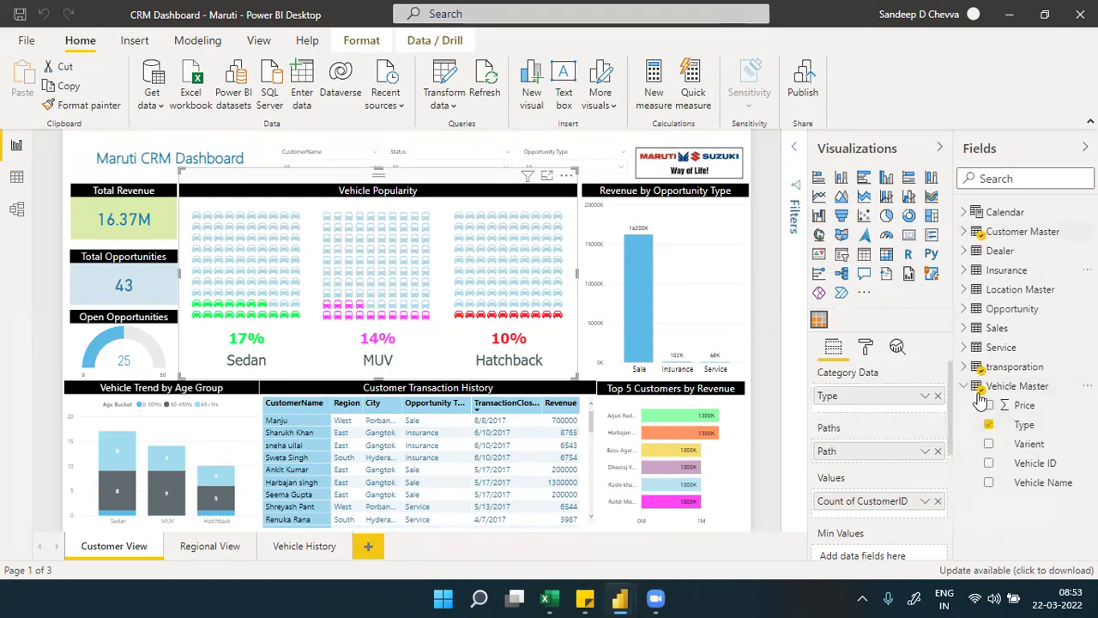
left_click(960, 393)
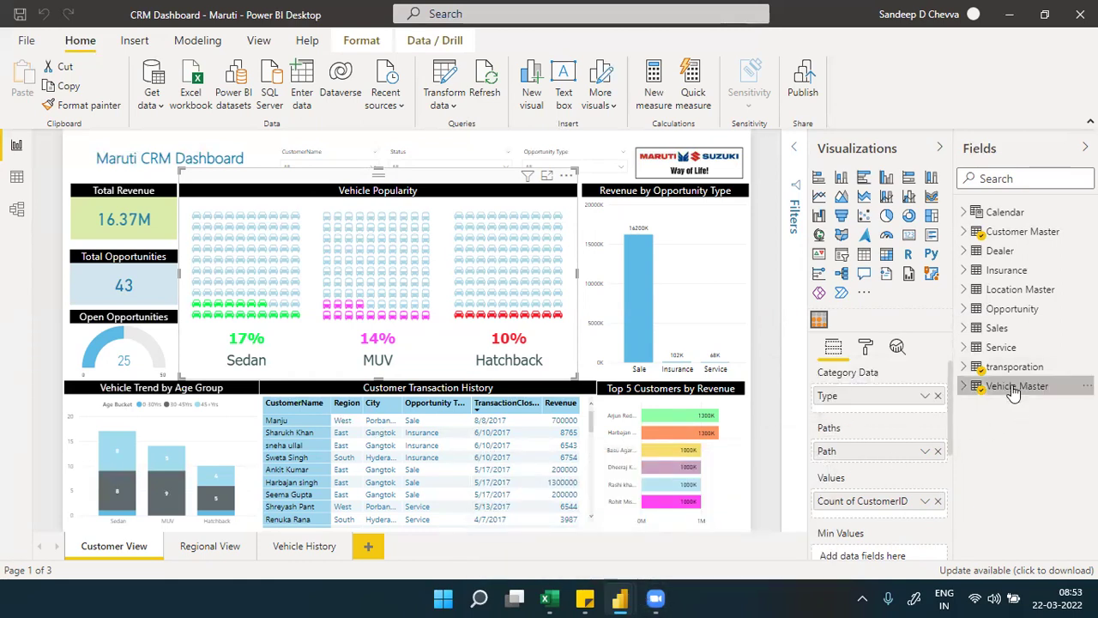
left_click(1021, 231)
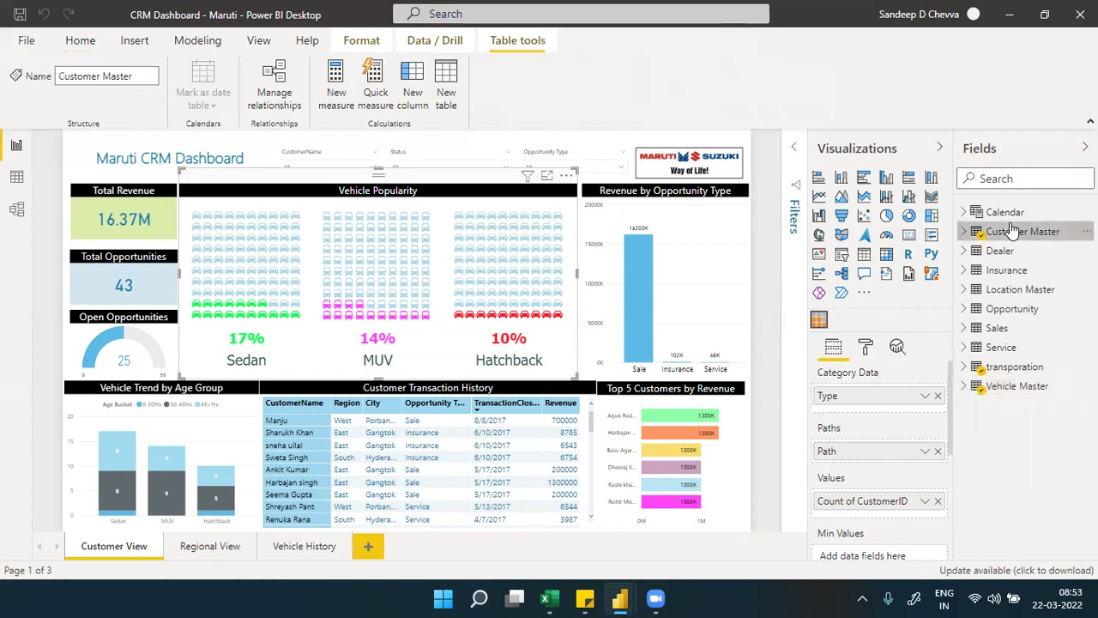
Switch to the untitled Power BI report and add an enlarged clustered column chart beside the three cards.
mouse_move(619, 598)
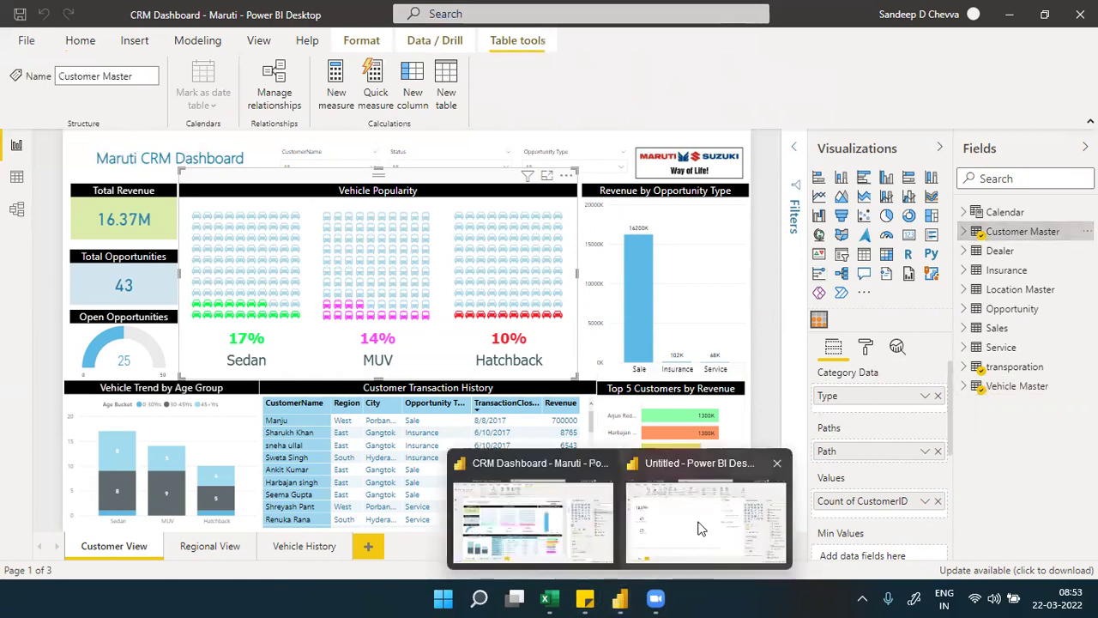
left_click(698, 587)
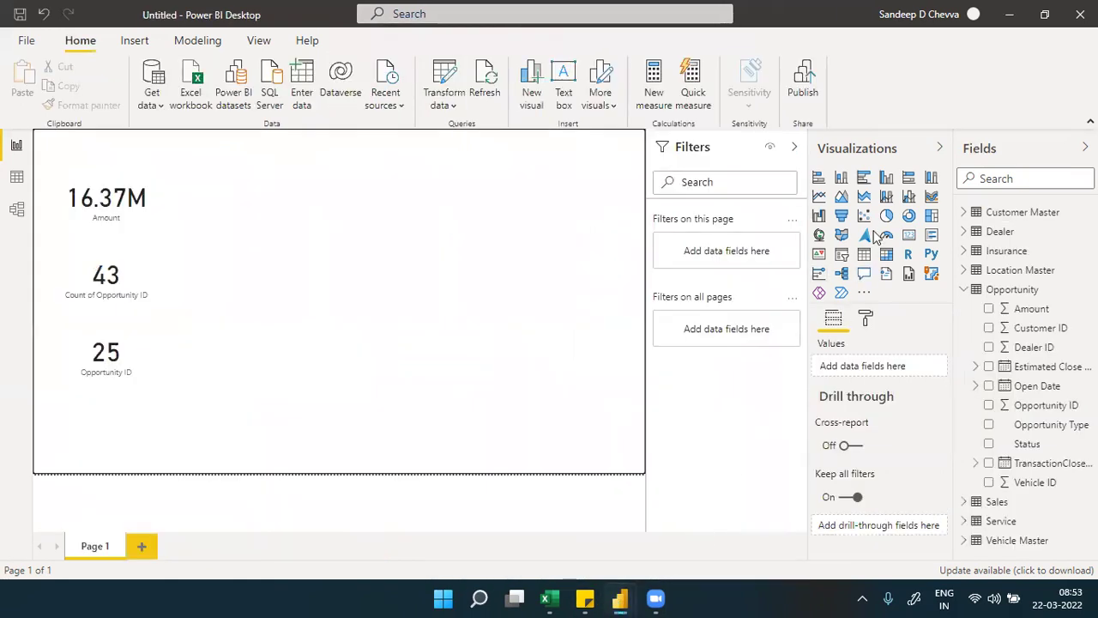
left_click(886, 176)
left_click_drag(239, 249, 278, 156)
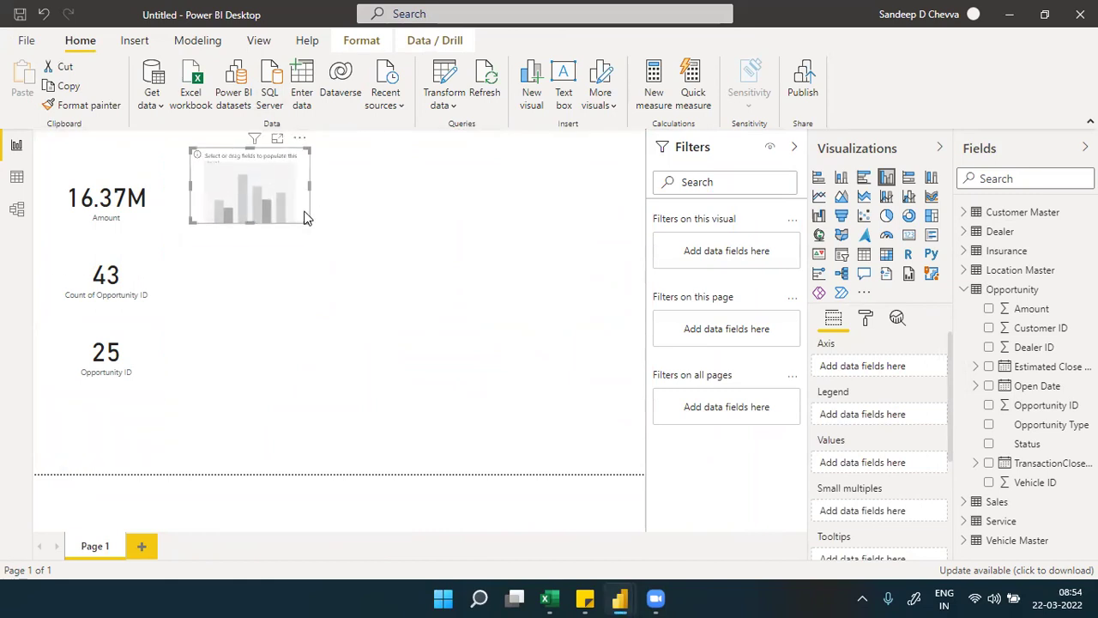
left_click_drag(302, 217, 446, 284)
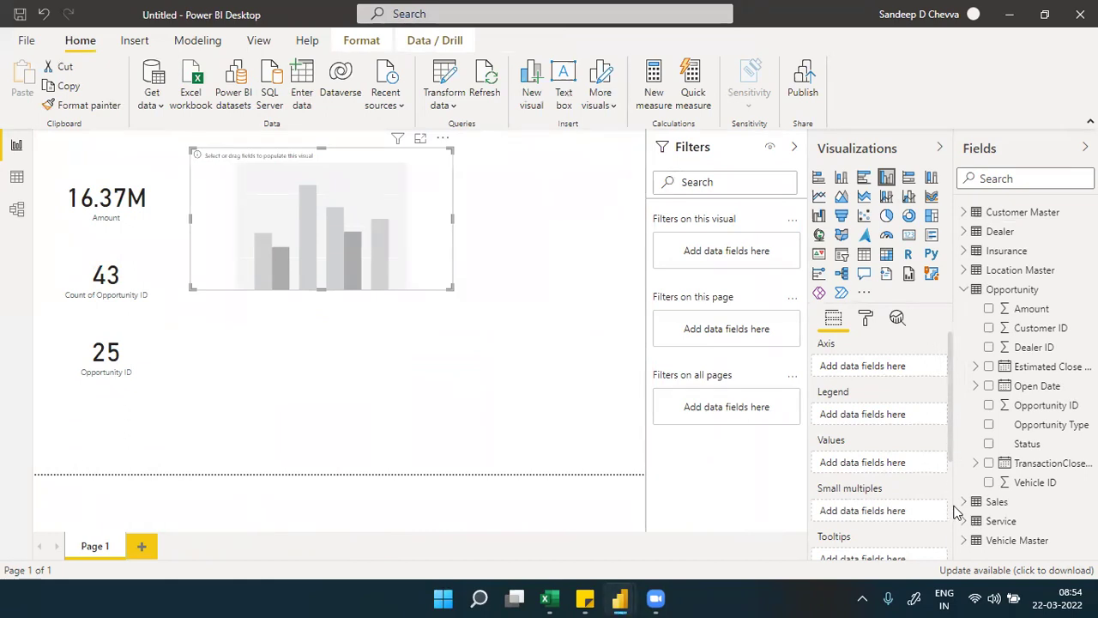
Use Type from the Vehicle Master table as the column chart's axis.
left_click(967, 546)
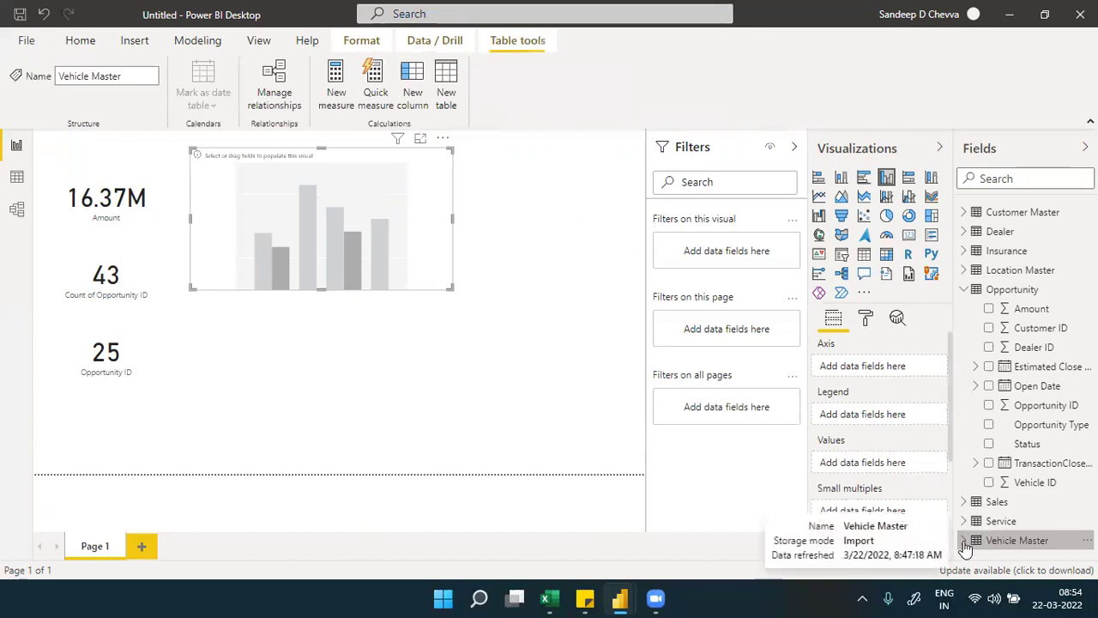
left_click(963, 540)
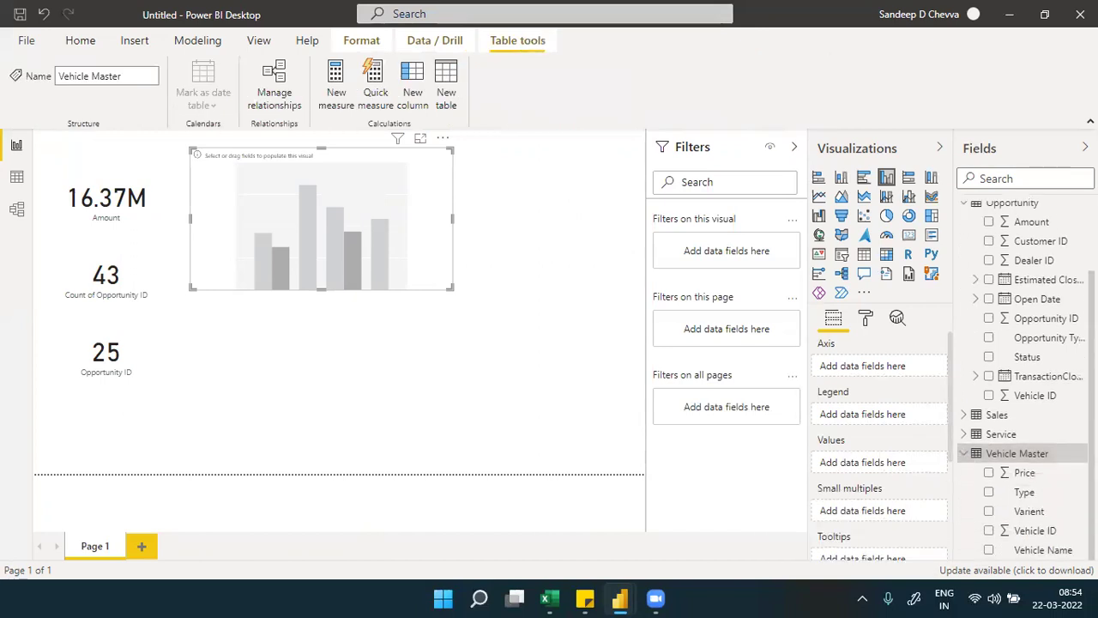
left_click_drag(1036, 500, 894, 373)
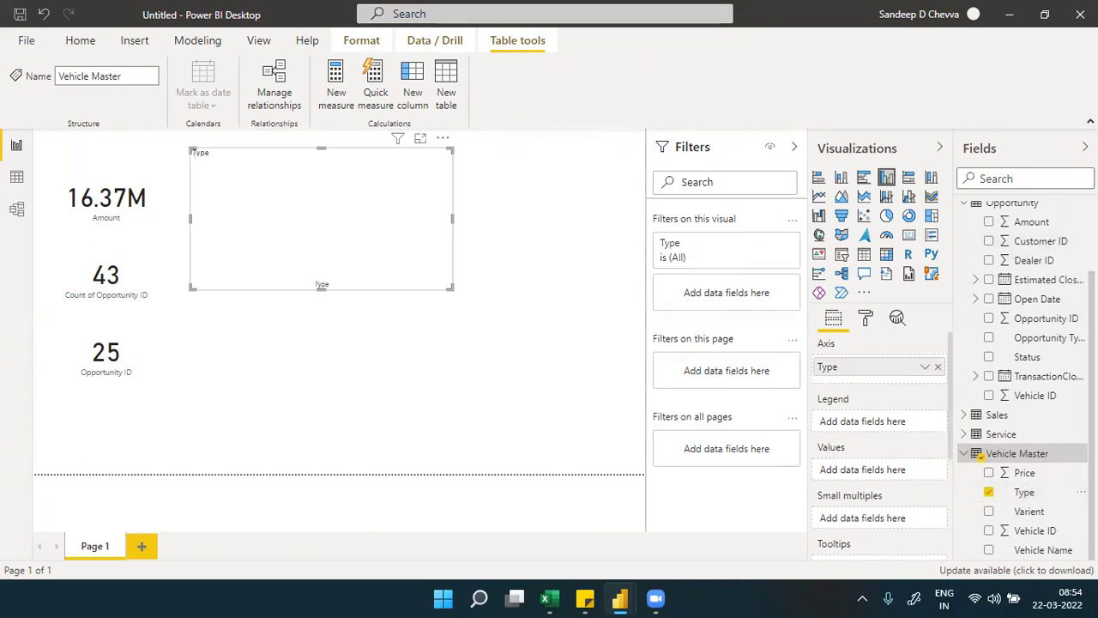
Add CustomerID from the Customer Master table to the chart's values, aggregated as Count.
scroll(1025, 378, "up", 2)
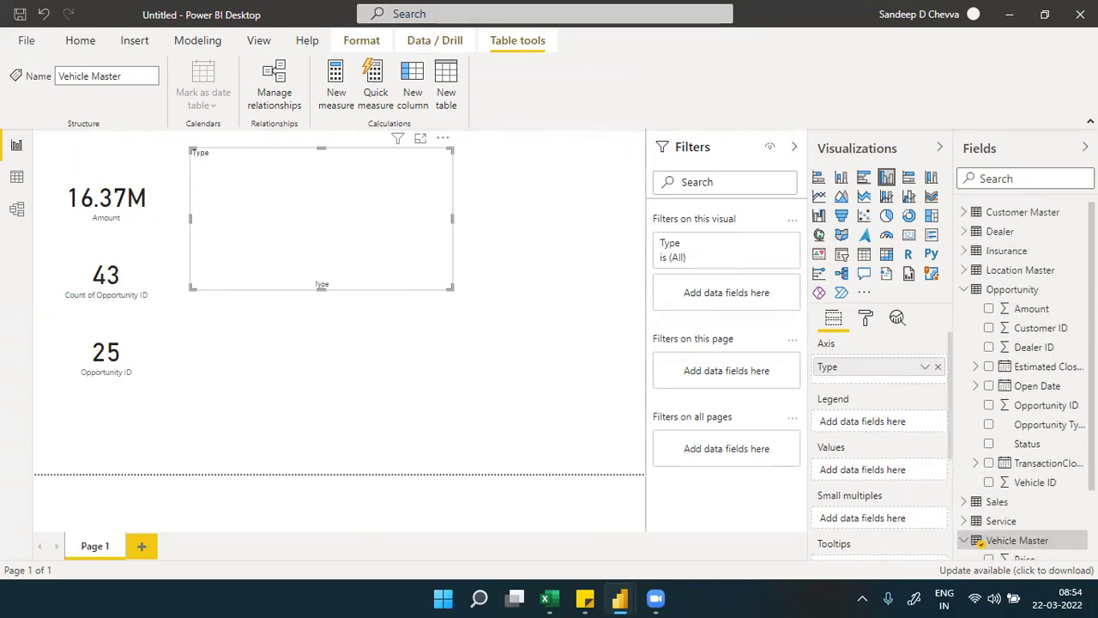
left_click(964, 213)
left_click_drag(1029, 238, 886, 464)
left_click_drag(1049, 238, 898, 489)
left_click_drag(897, 469, 895, 471)
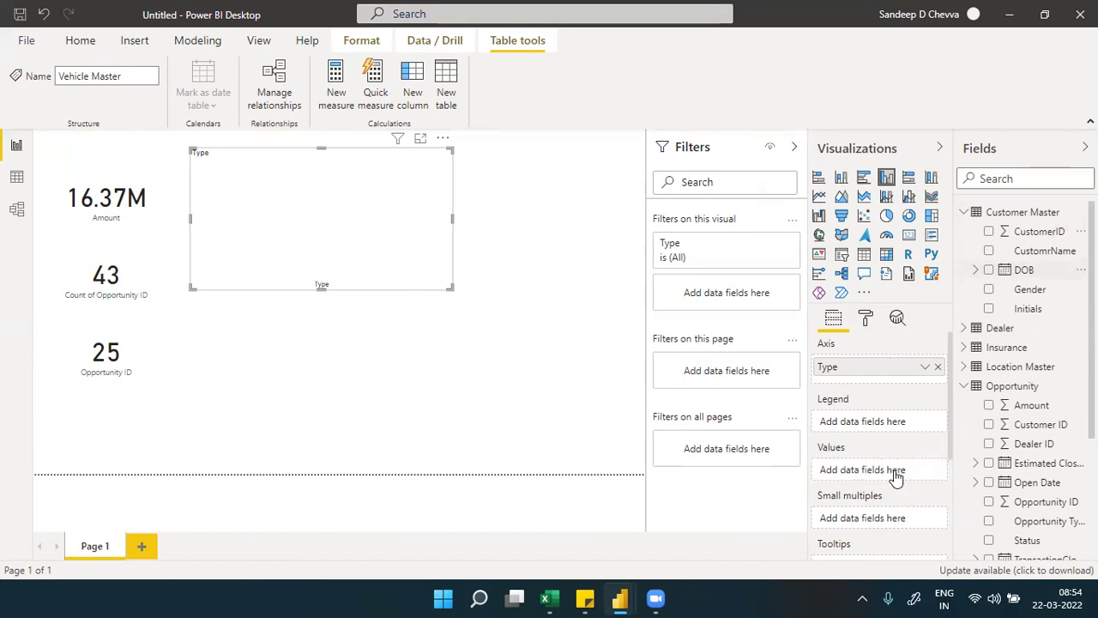
left_click(925, 471)
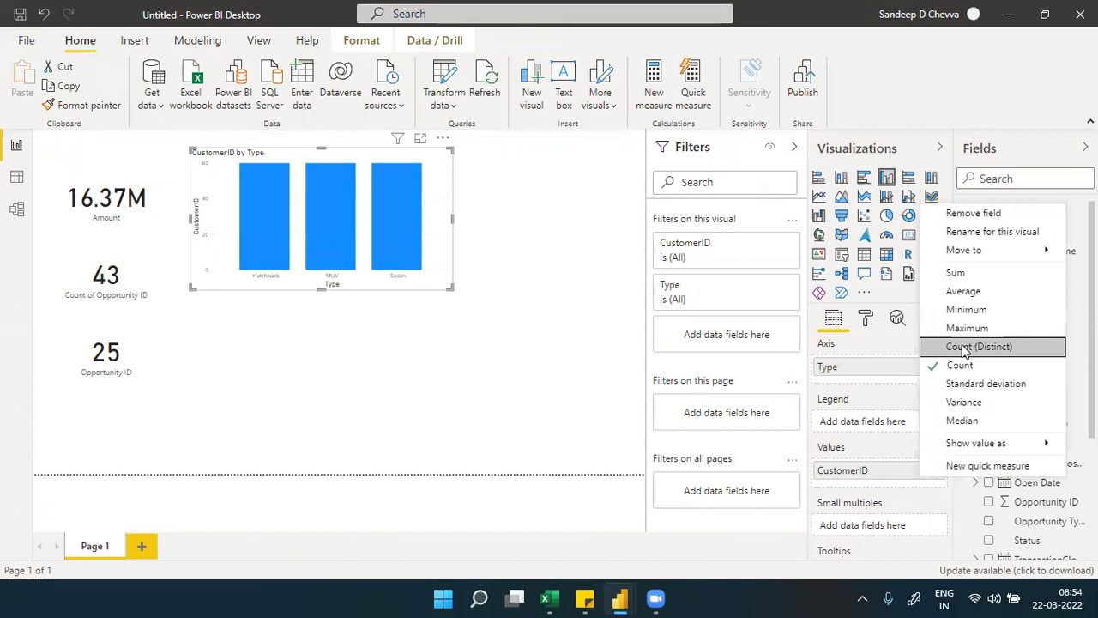
left_click(502, 311)
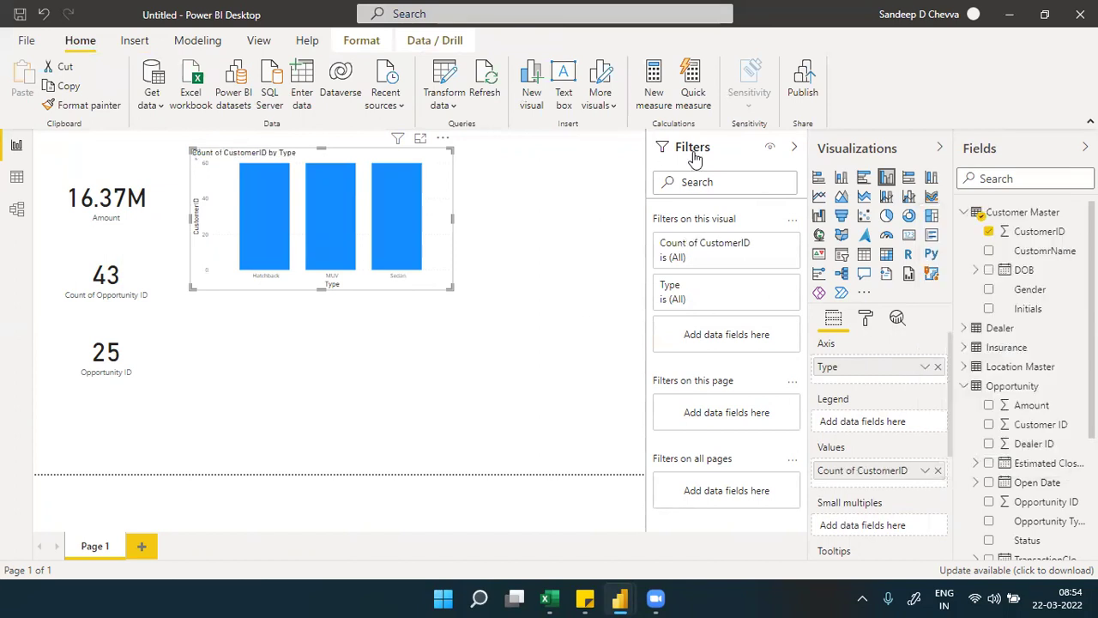
Collapse the Filters and Visualizations panes and inspect the customer count for each vehicle type in the chart.
left_click(794, 147)
left_click(939, 148)
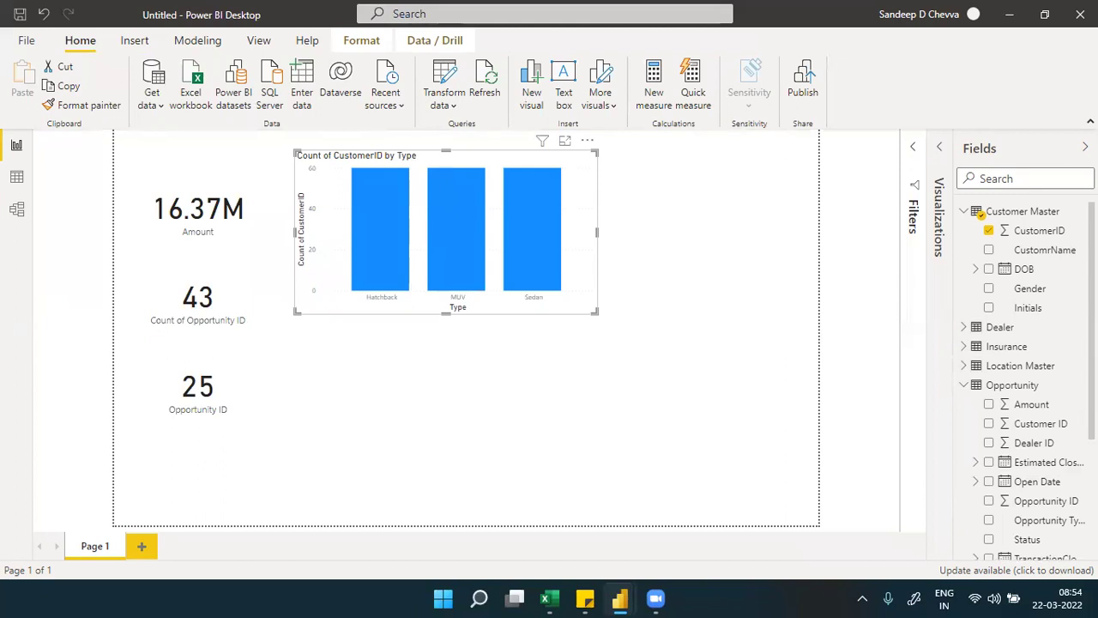
scroll(1021, 377, "down", 4)
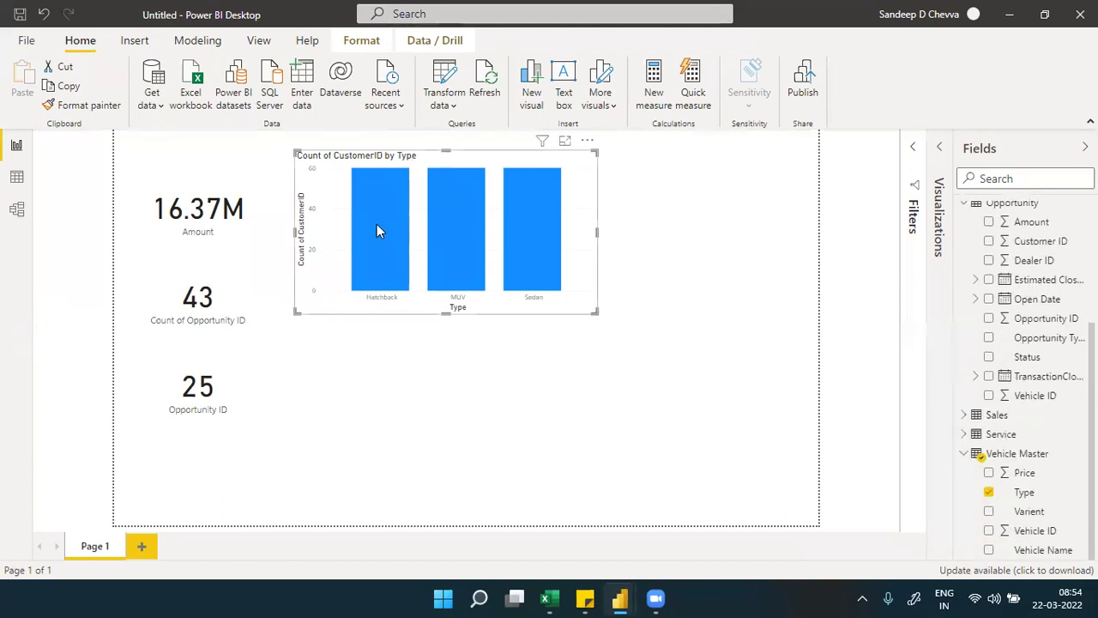
mouse_move(436, 209)
mouse_move(507, 210)
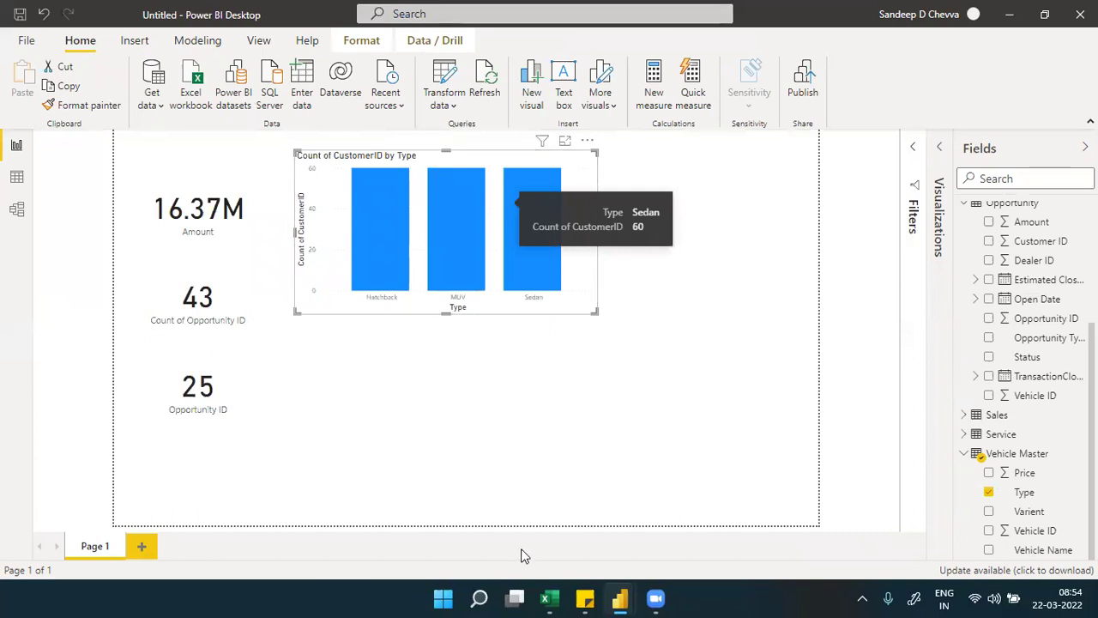
Switch to the Excel source workbook and look through the customer IDs on the Customer Master sheet down to the last row.
left_click(543, 599)
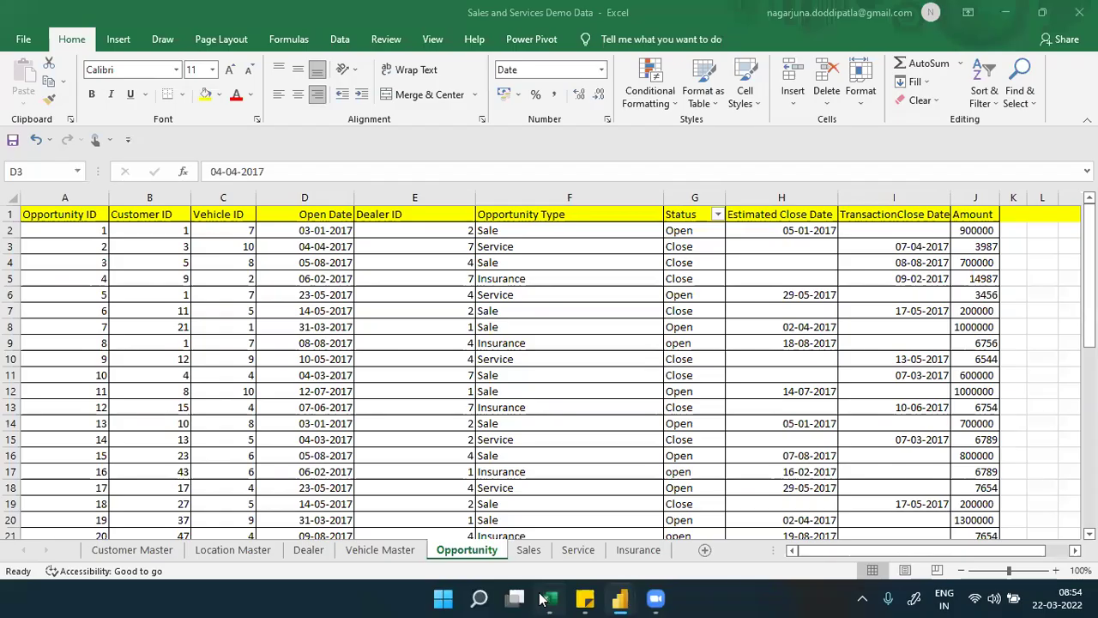
left_click(152, 554)
left_click(53, 245)
key("Down")
key("Down")
key("Down")
key("Down")
key("Down")
key("Down")
key("Down")
key("Down")
key("Down")
key("Down")
key("Down")
key("Down")
key("Down")
key("Down")
key("Down")
key("Down")
key("Down")
key("Down")
key("Down")
key("Down")
key("Down")
key("Down")
key("Down")
key("Down")
key("Down")
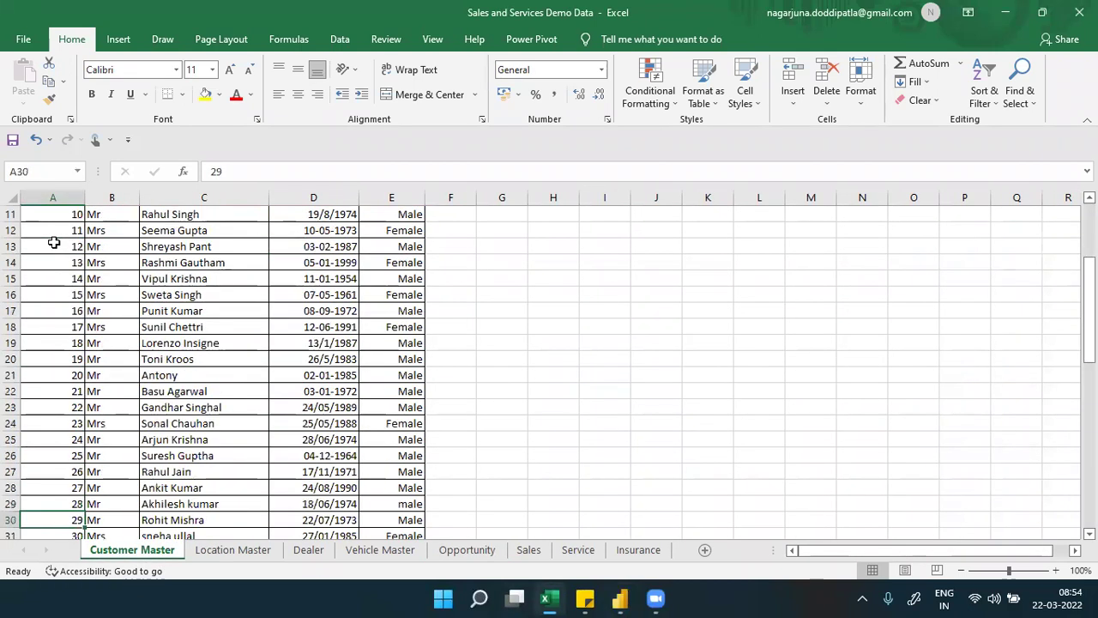
key("Down")
key("Down")
key("Down")
key("Down")
key("Down")
key("Down")
key("Down")
key("Down")
key("Down")
key("Down")
key("Down")
key("Down")
key("Down")
key("Down")
key("Down")
key("Down")
key("Down")
key("Down")
key("Down")
key("Down")
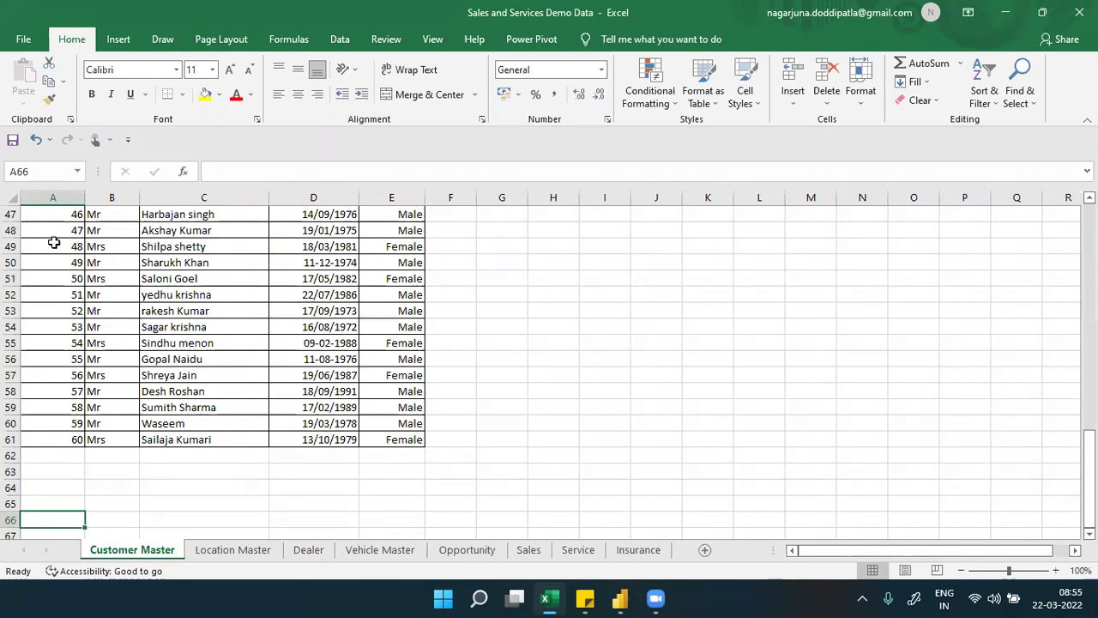
Switch back to the untitled Power BI report and compare the chart's customer counts with the source data.
mouse_move(623, 599)
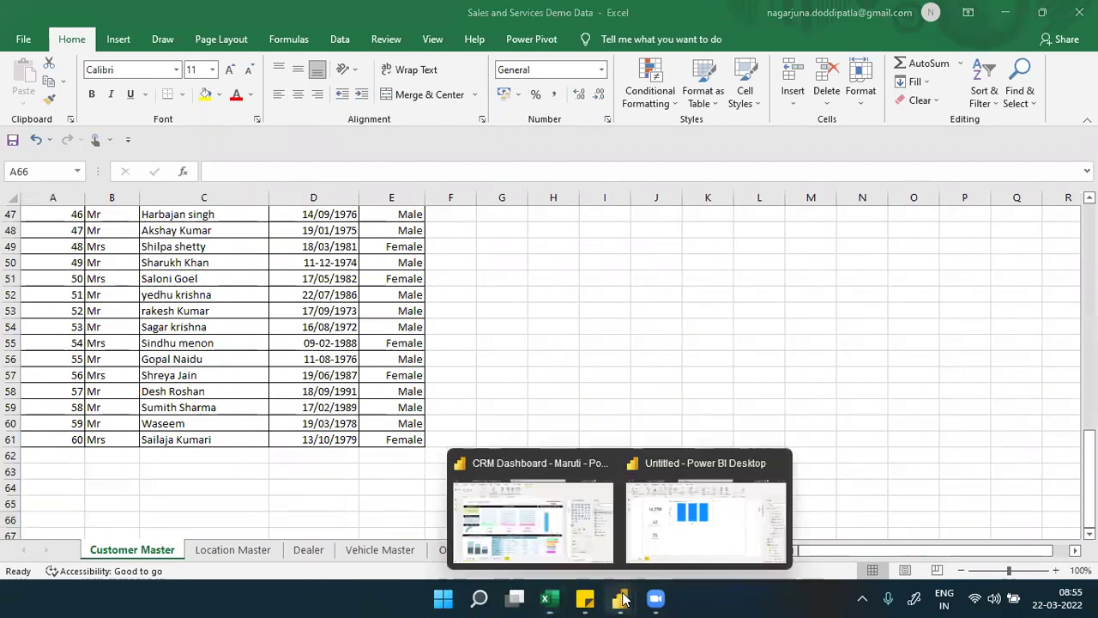
left_click(698, 528)
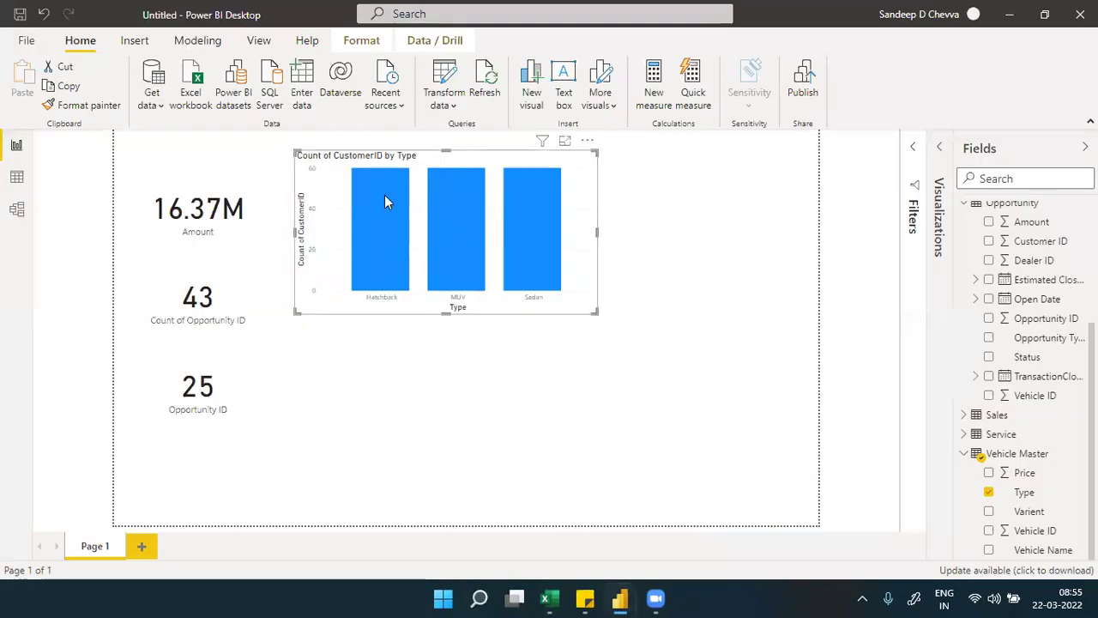
mouse_move(385, 197)
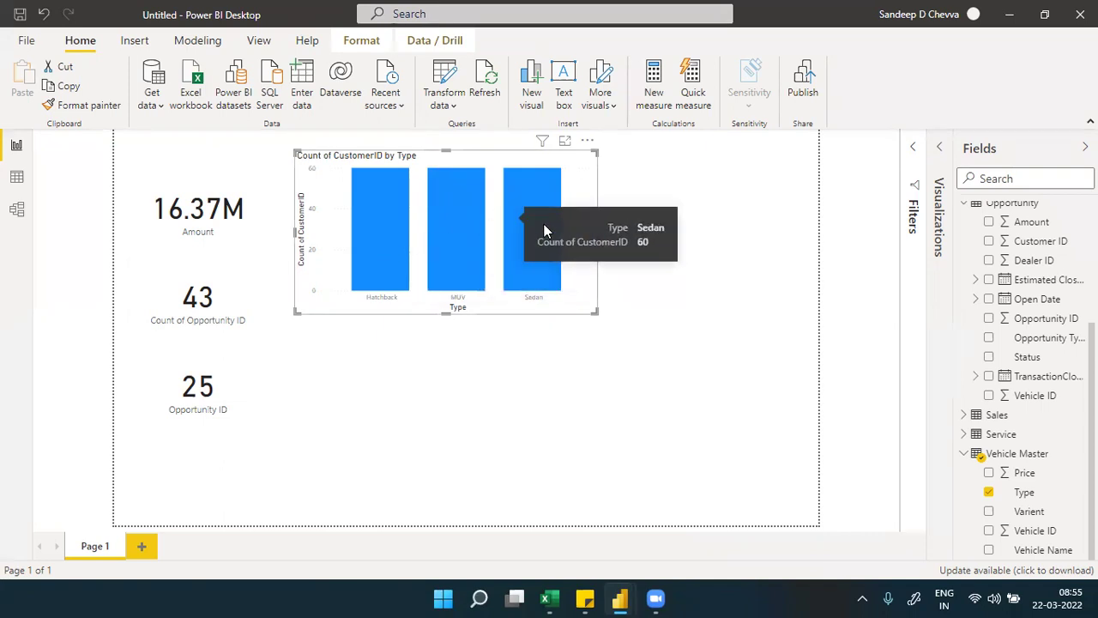
Show the data model and lengthen the Vehicle Master and Customer Master table boxes.
left_click(11, 219)
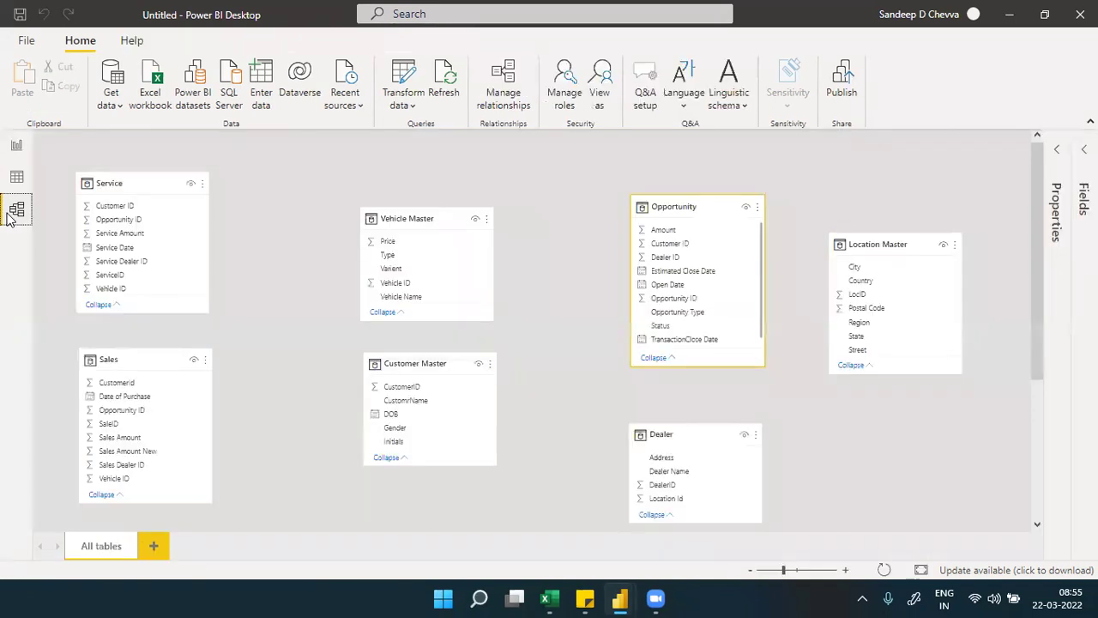
left_click(407, 363)
left_click(415, 217)
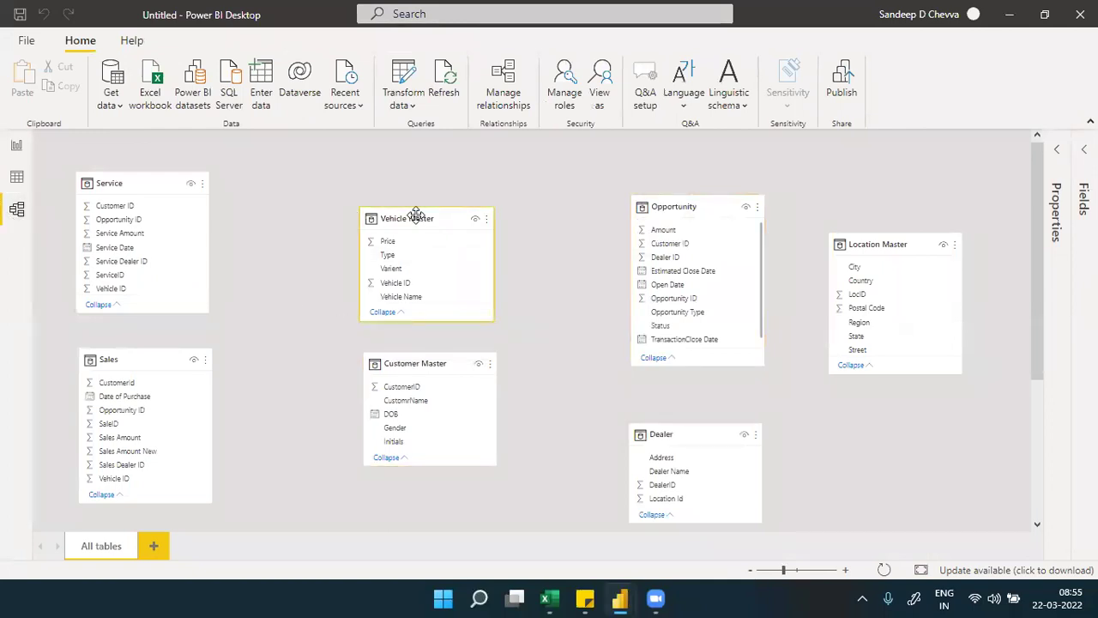
left_click_drag(405, 320, 416, 342)
left_click(417, 363)
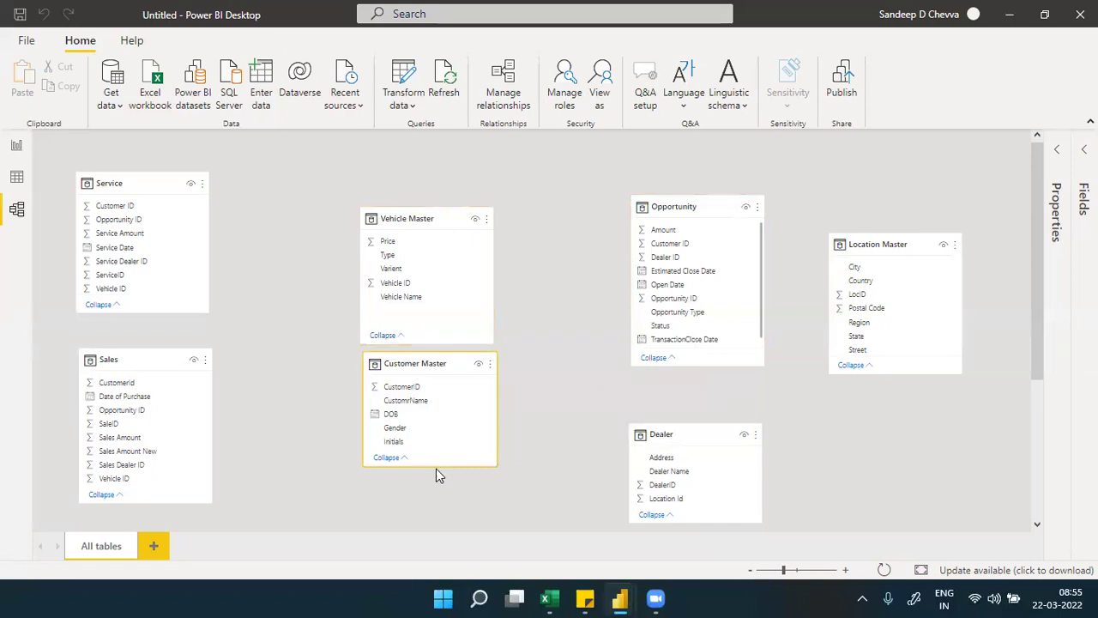
left_click_drag(434, 466, 441, 515)
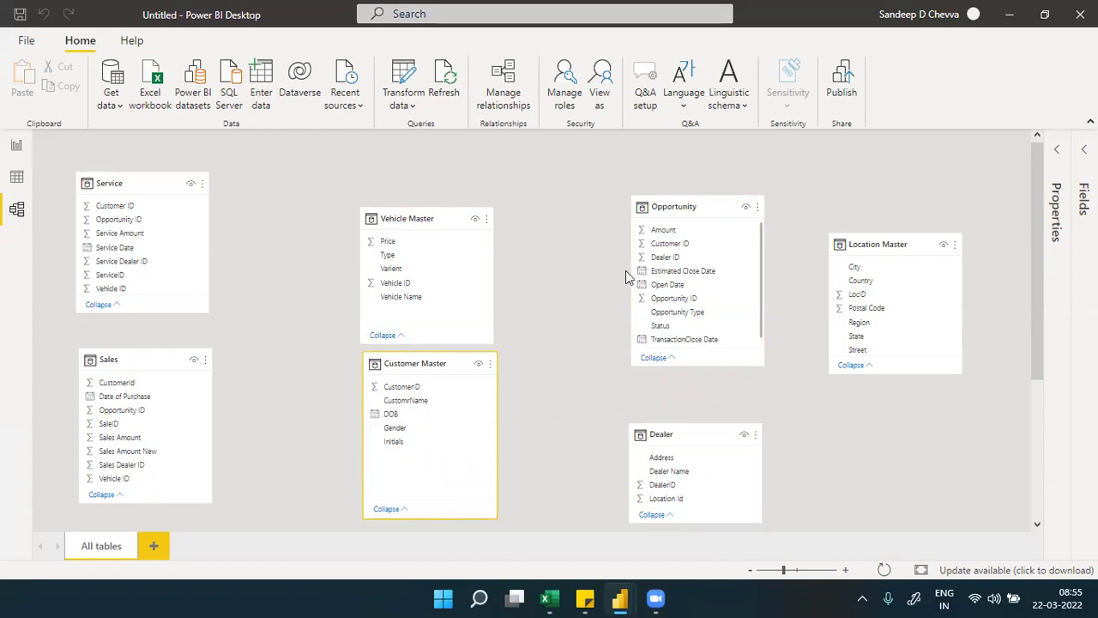
Move the Opportunity table closer to Vehicle Master, lengthen it to show all its fields, and move the Dealer table clear of it.
left_click_drag(680, 197, 624, 201)
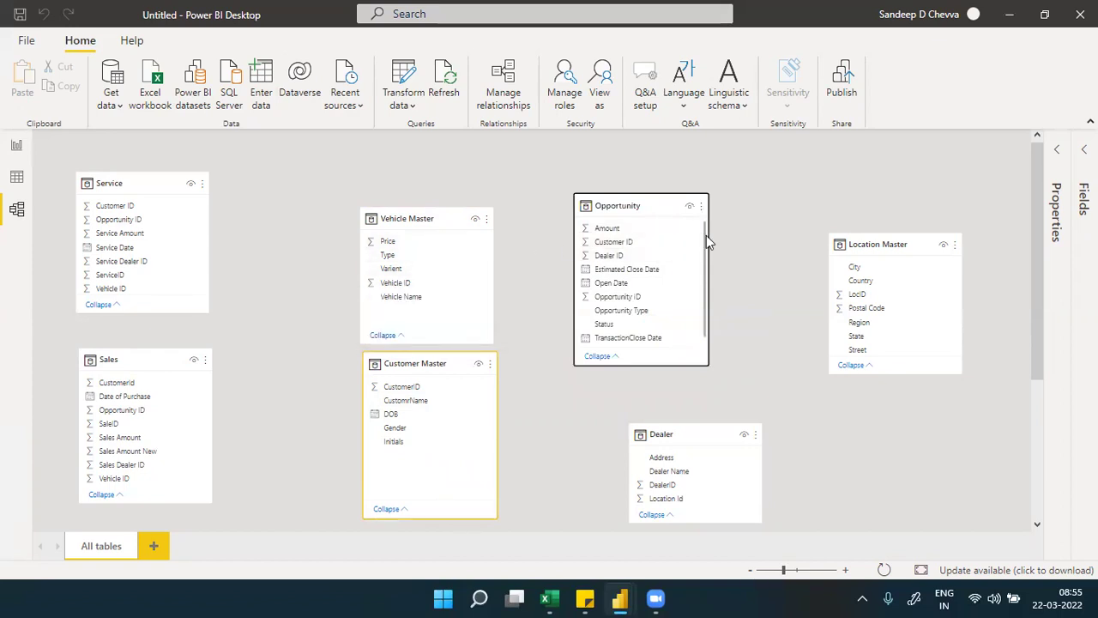
left_click_drag(644, 366, 647, 432)
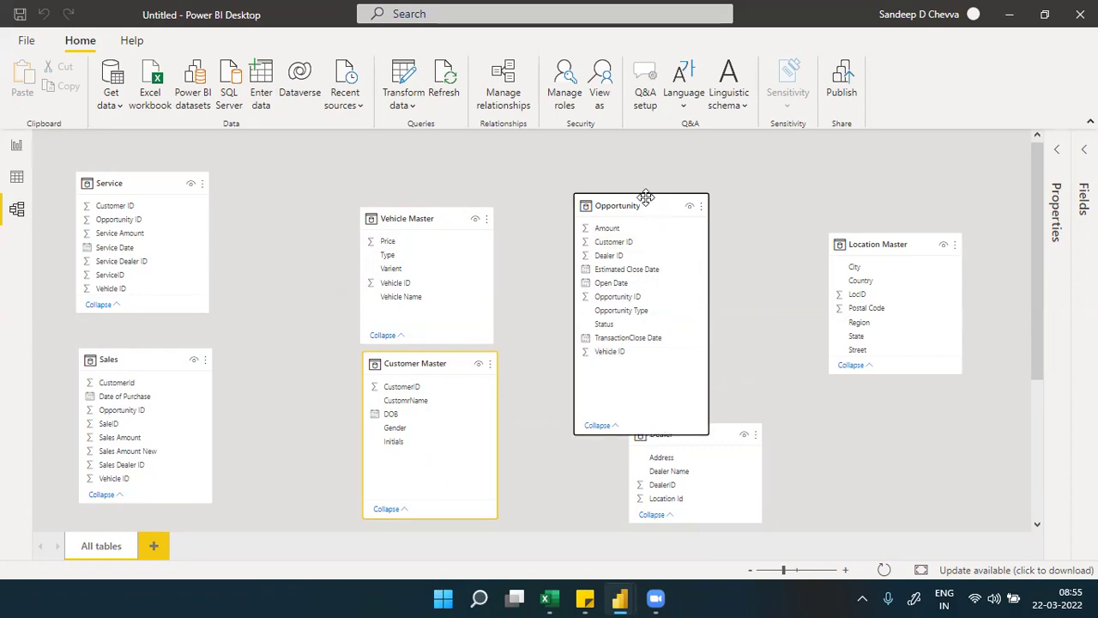
left_click_drag(645, 197, 617, 142)
left_click(567, 180)
left_click(418, 221)
left_click(412, 356)
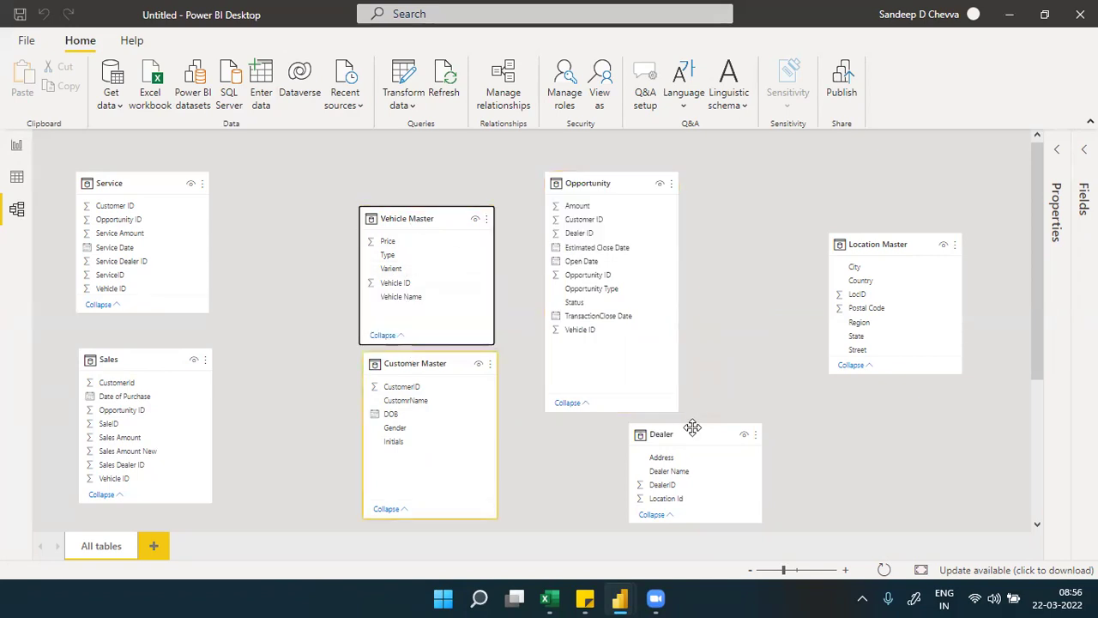
left_click_drag(693, 427, 779, 453)
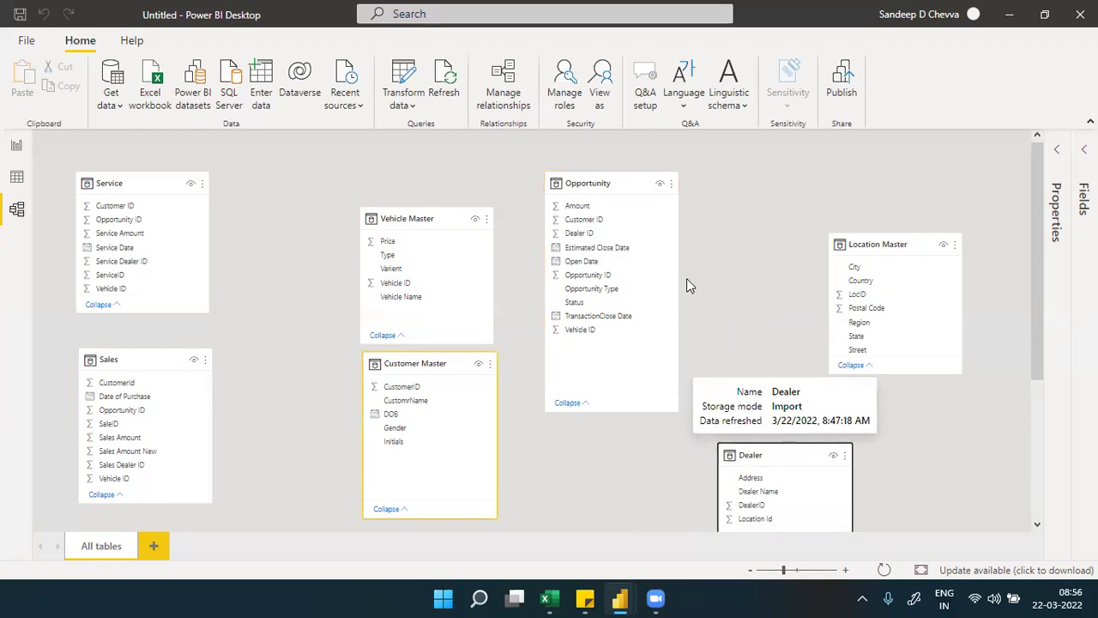
left_click(618, 181)
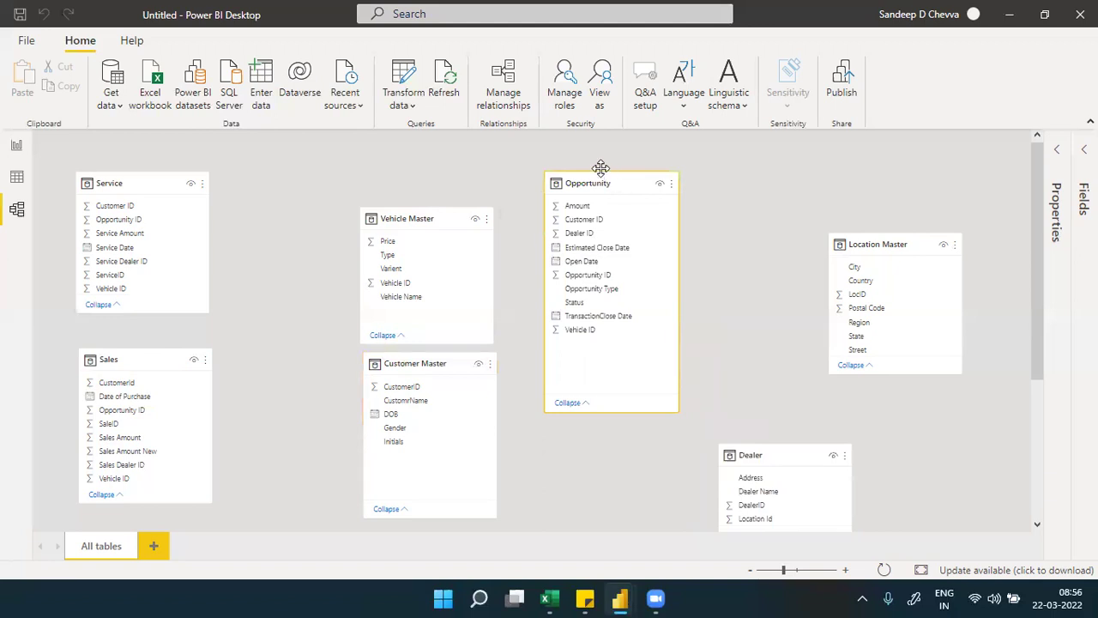
Create an active many-to-one relationship from Opportunity's Vehicle ID to Vehicle Master's Vehicle ID with single cross-filter direction.
left_click(519, 110)
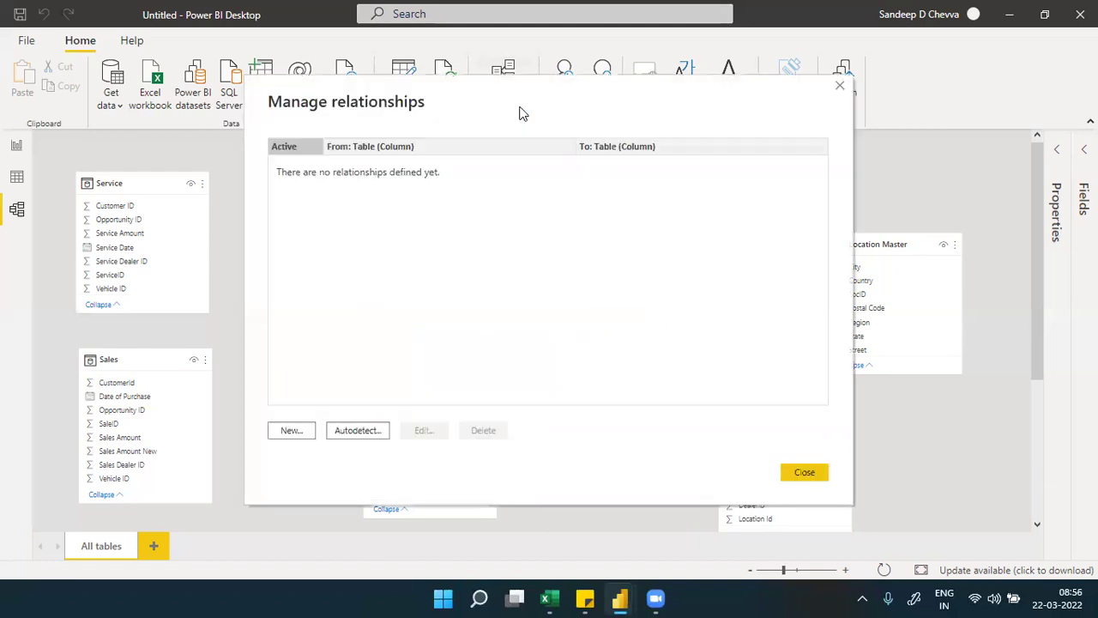
left_click(292, 429)
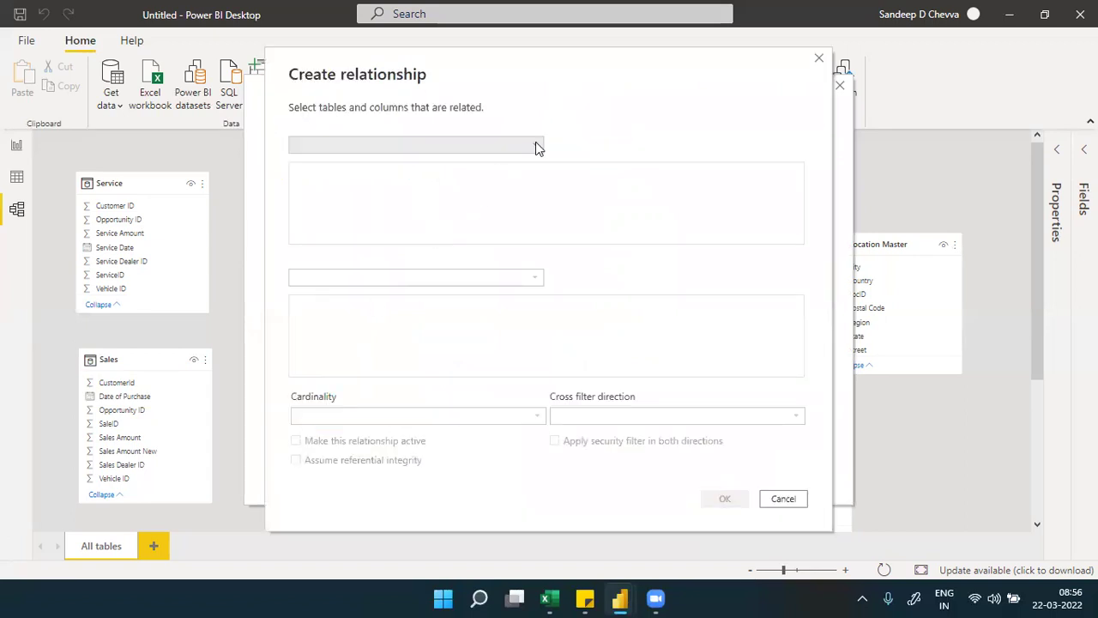
left_click(535, 143)
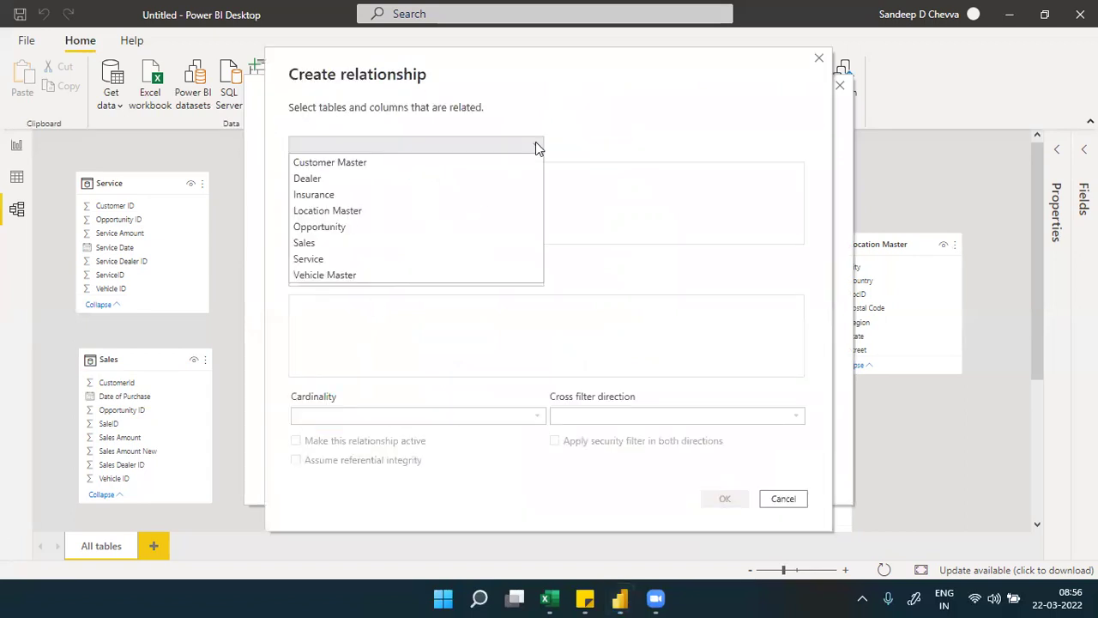
left_click(317, 226)
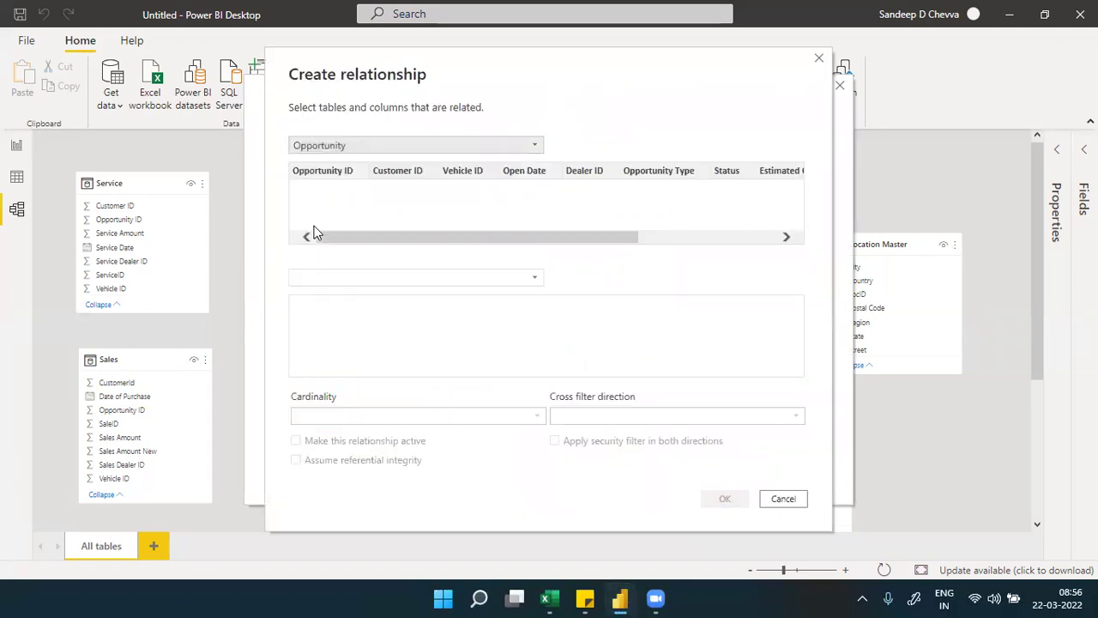
left_click(463, 171)
left_click(534, 280)
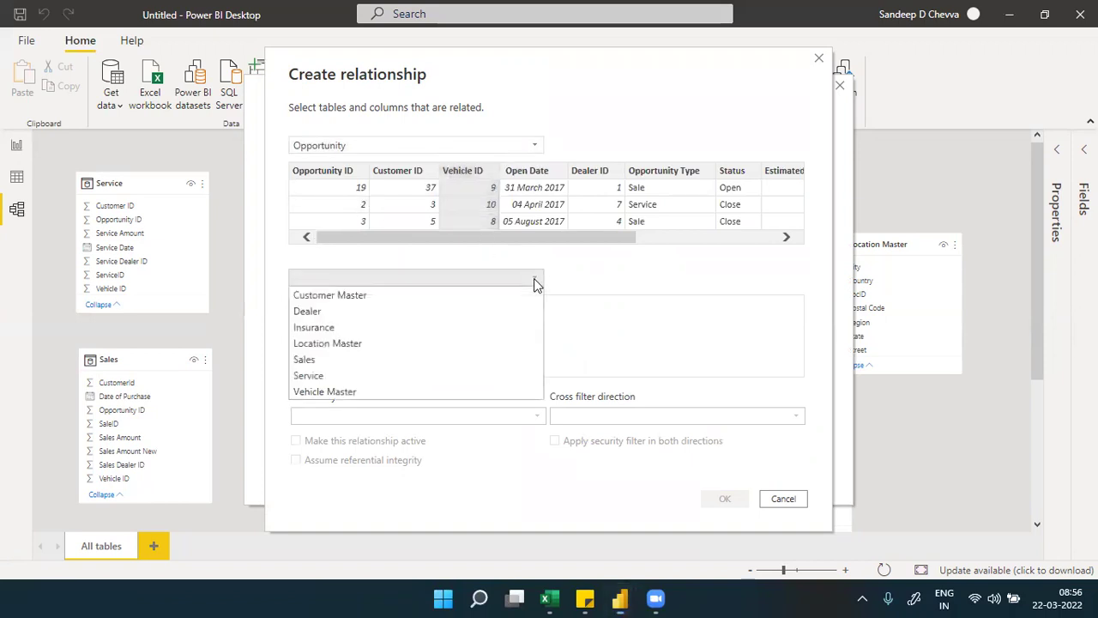
left_click(326, 392)
left_click(318, 305)
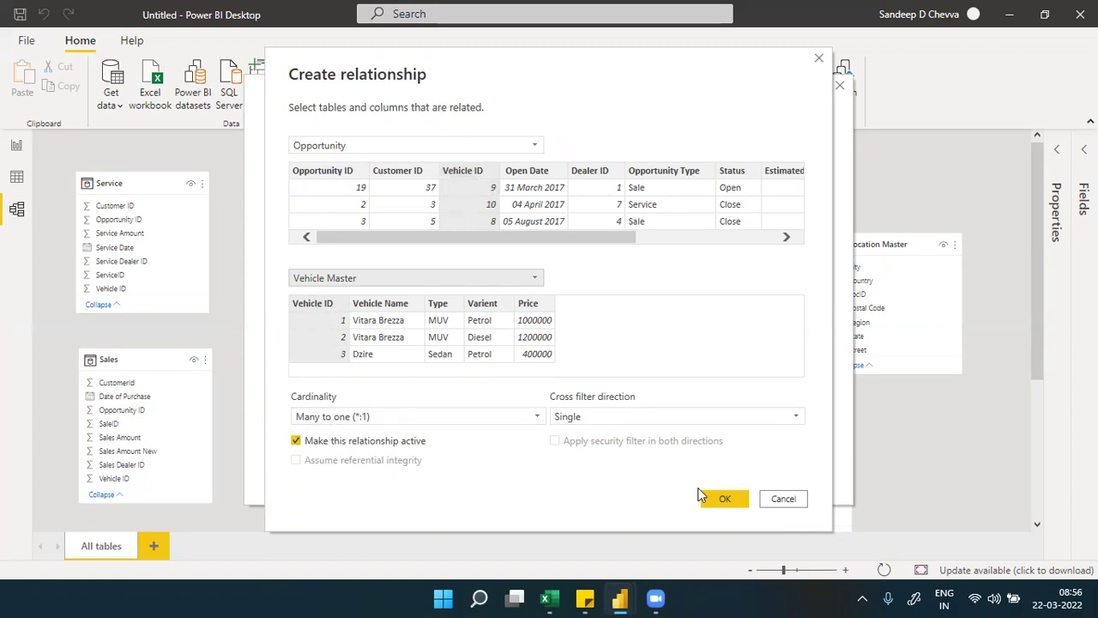
left_click(724, 501)
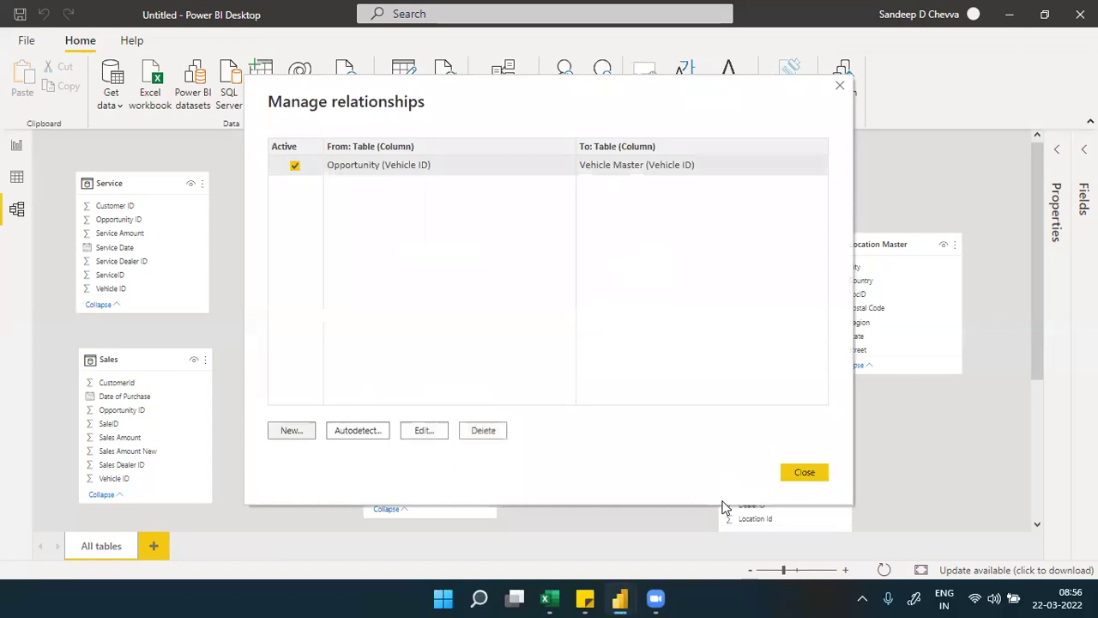
Create an active many-to-one relationship from Opportunity's Customer ID to Customer Master's CustomerID, then finish managing relationships.
left_click(291, 430)
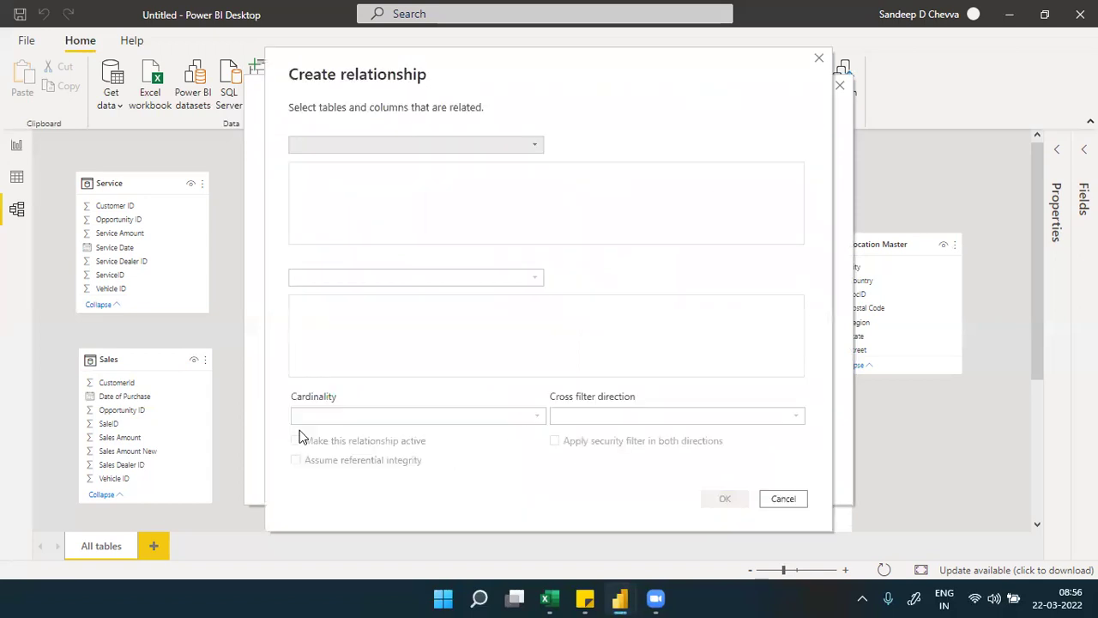
left_click(533, 145)
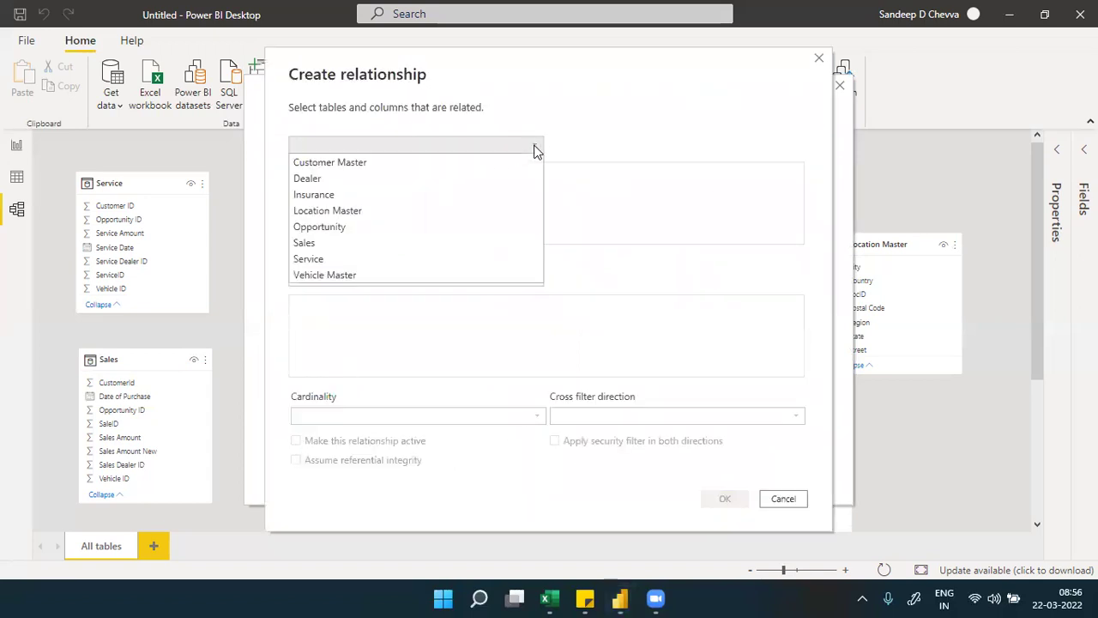
left_click(380, 227)
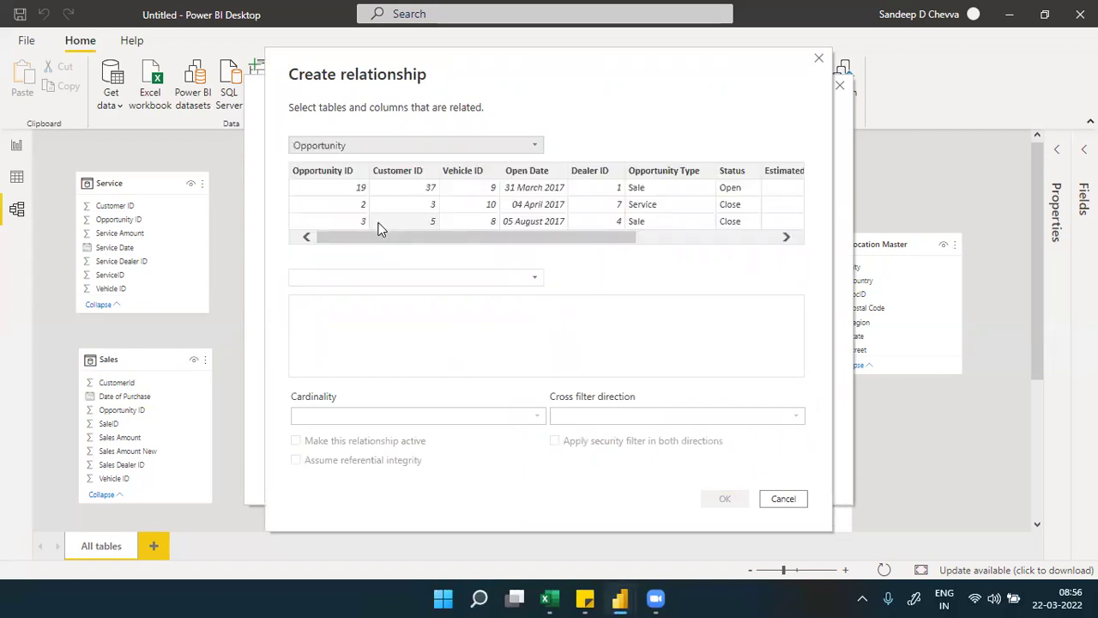
left_click(410, 170)
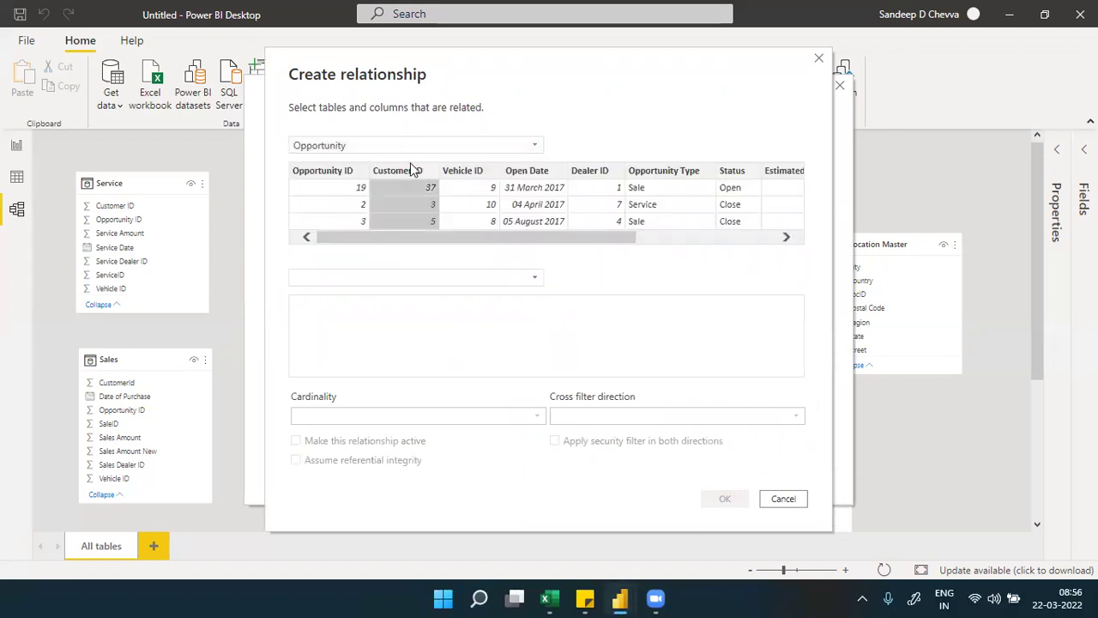
left_click(536, 280)
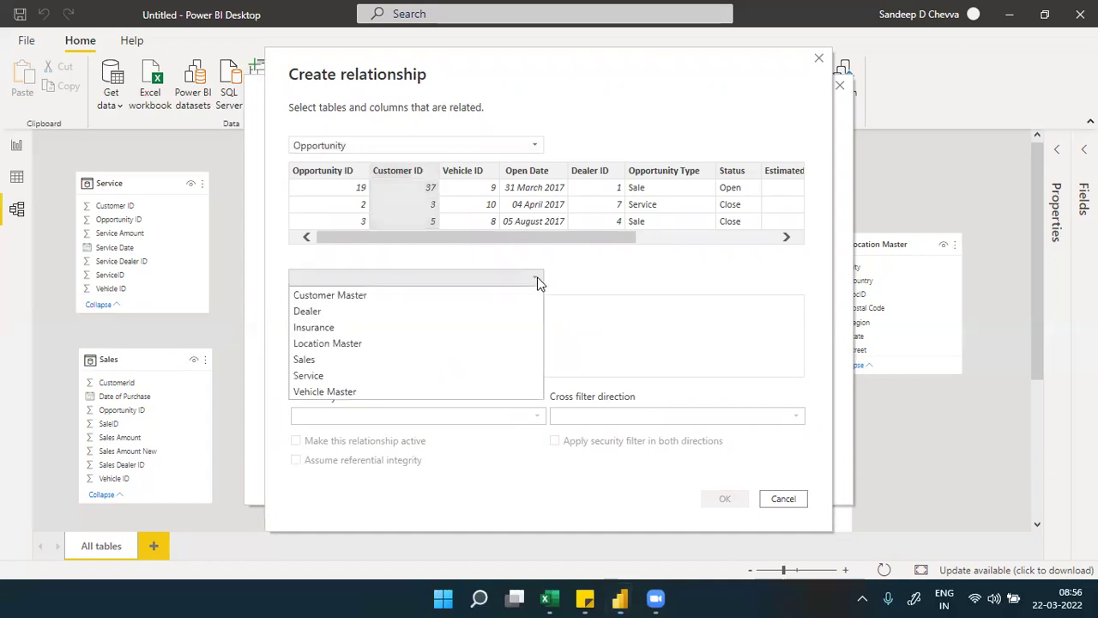
left_click(380, 293)
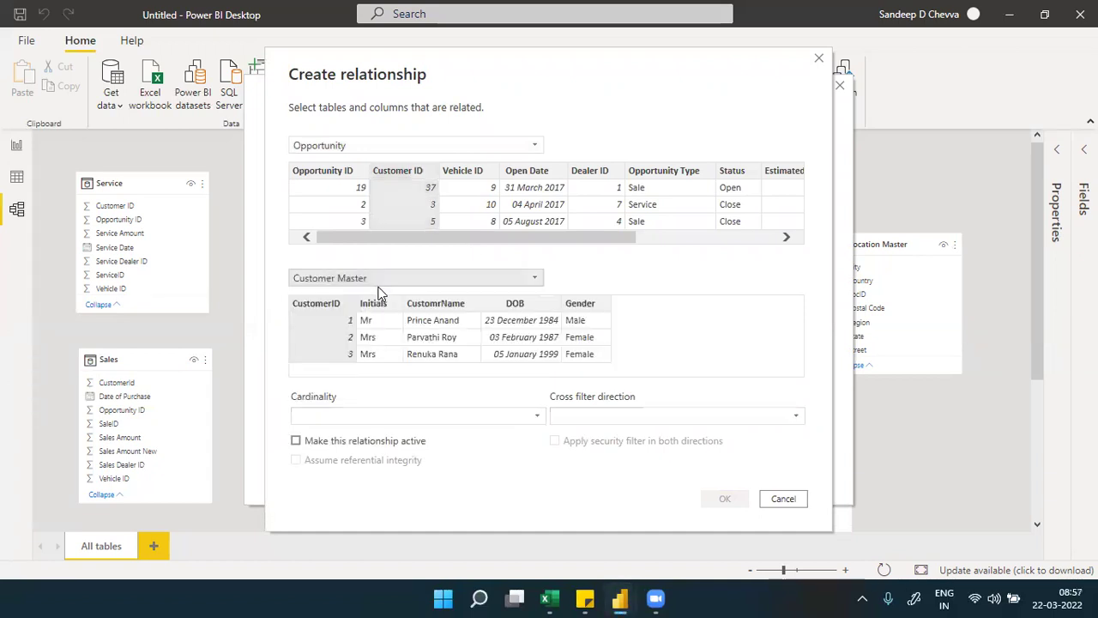
left_click(326, 304)
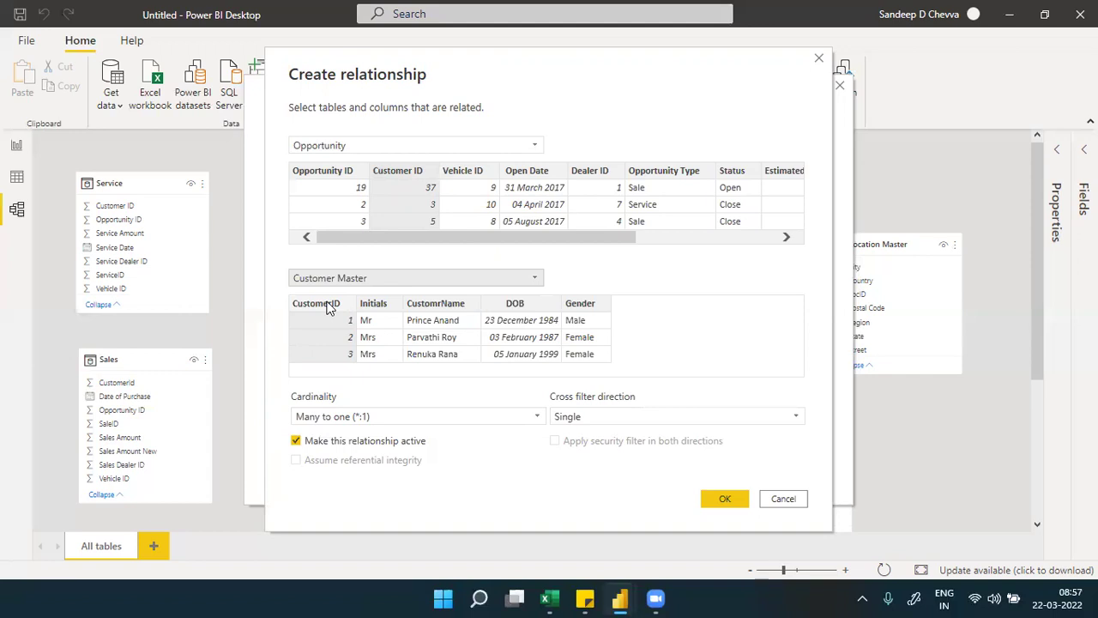
left_click(721, 499)
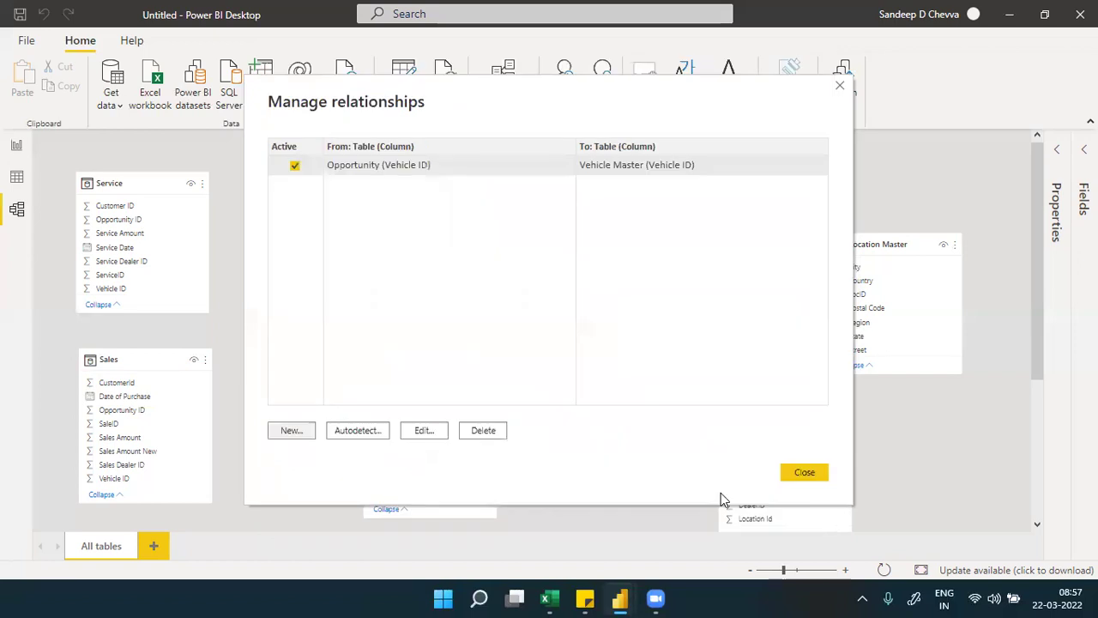
left_click(793, 477)
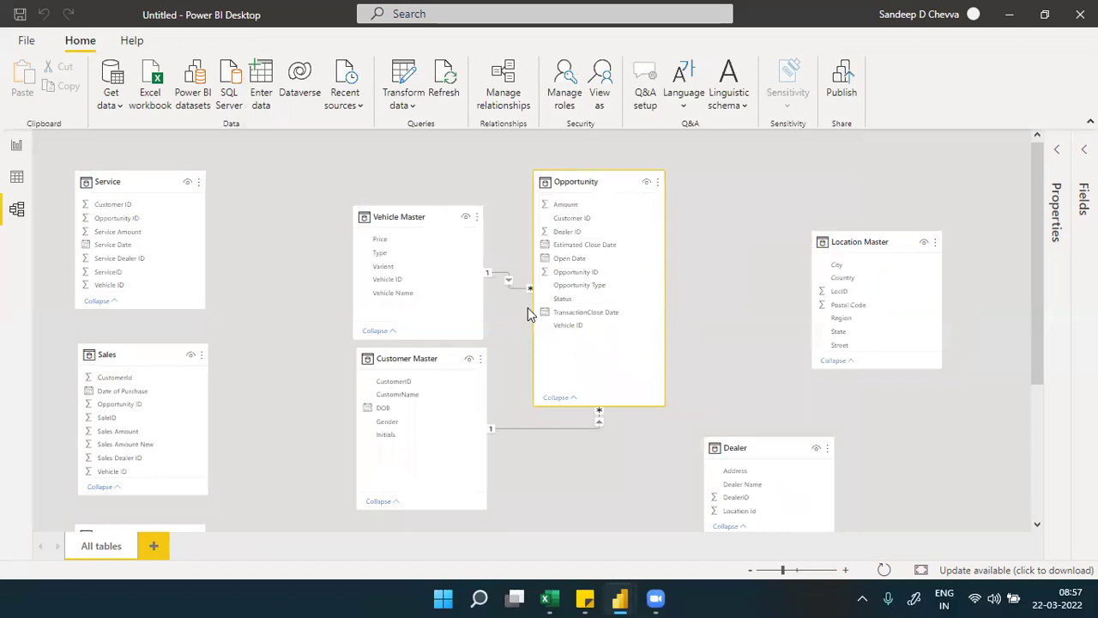
Inspect the Customer Master and Vehicle Master links in the model and check the report chart's customer counts per vehicle type.
left_click(400, 358)
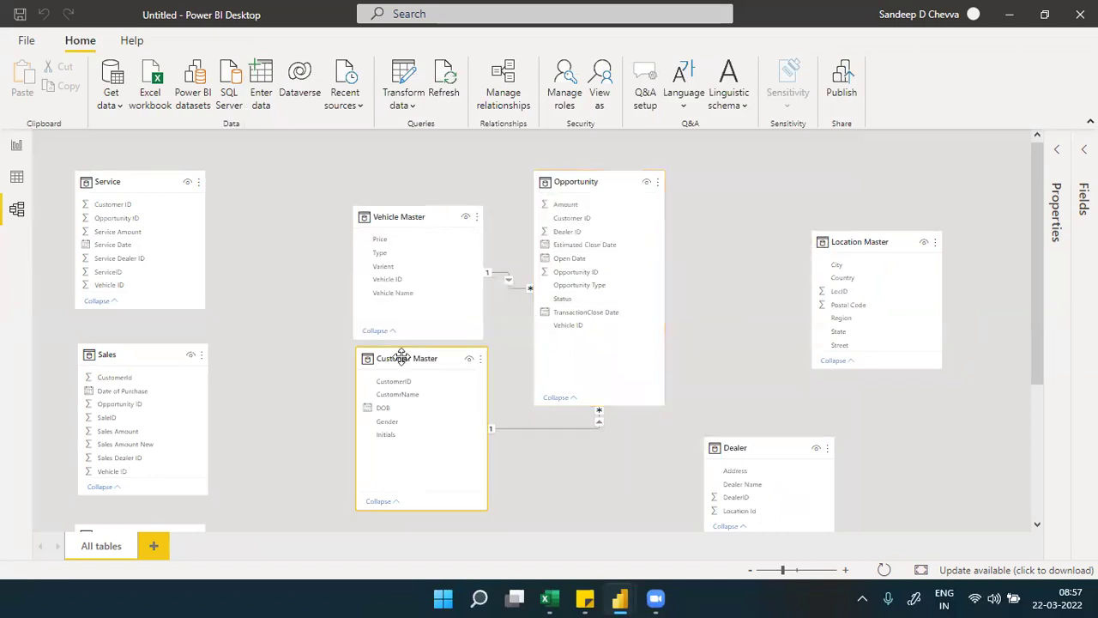
left_click(415, 217)
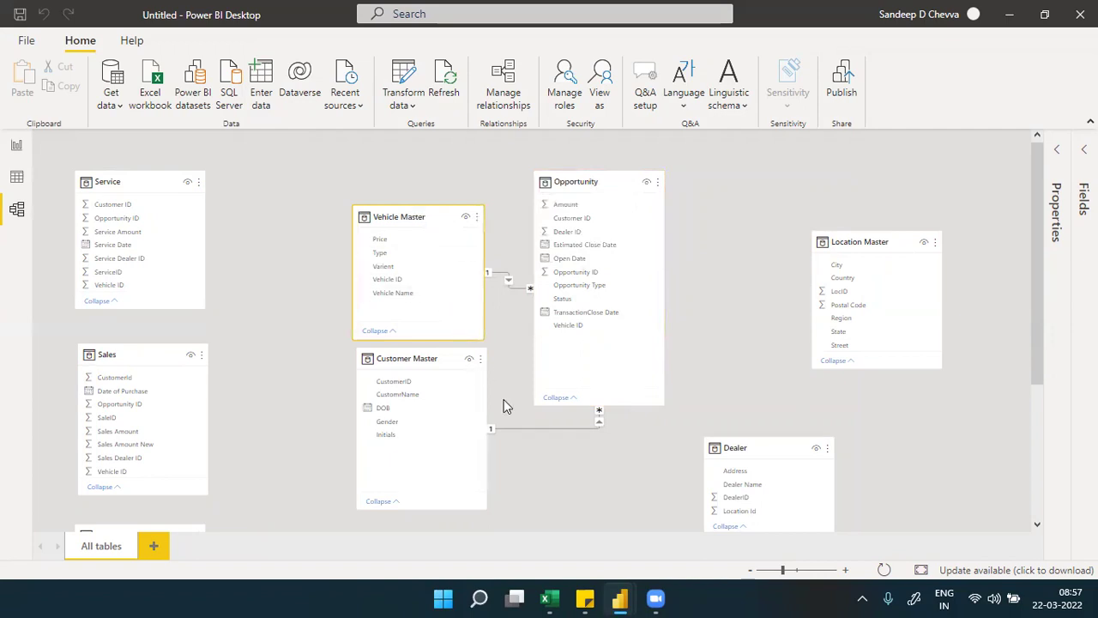
left_click(14, 146)
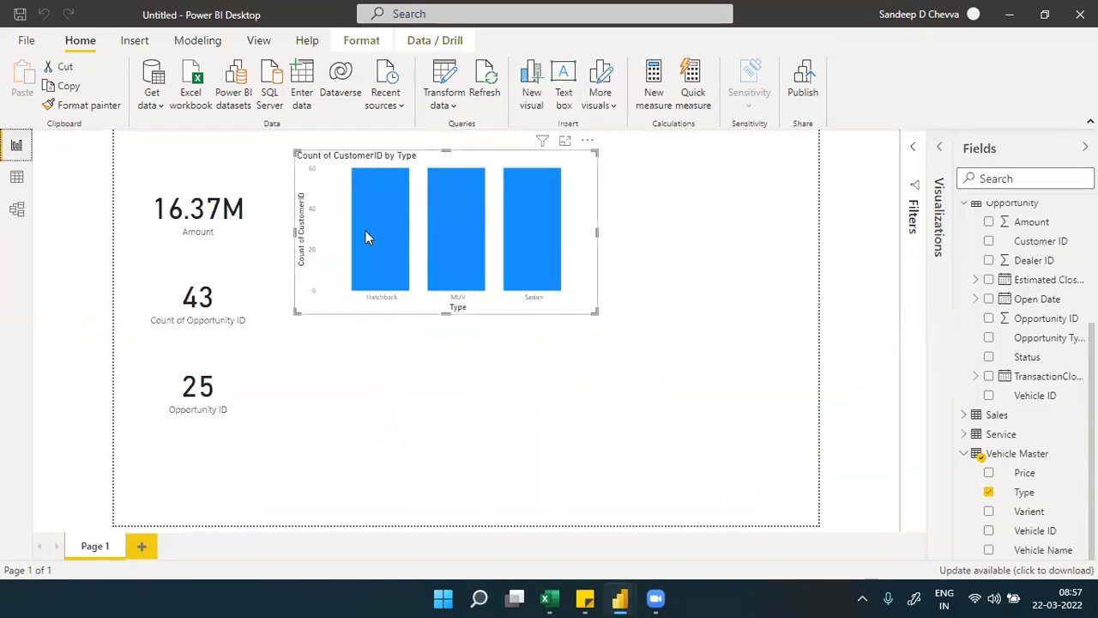
mouse_move(365, 232)
mouse_move(518, 210)
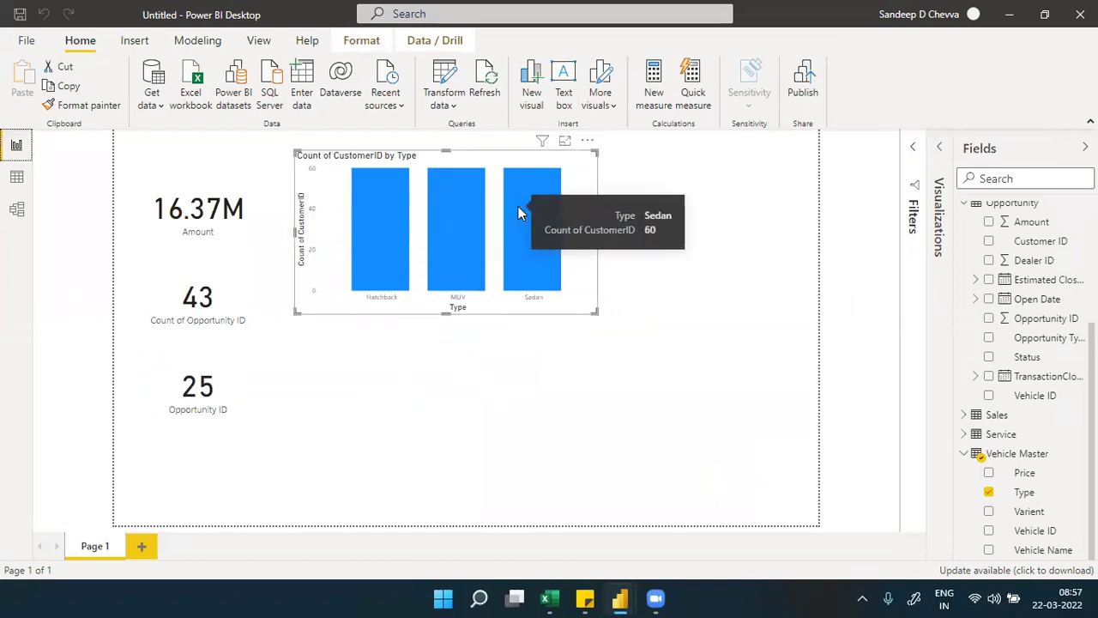
Return to the data model and space Vehicle Master and Opportunity farther apart so their relationship lines are easy to follow.
left_click(12, 215)
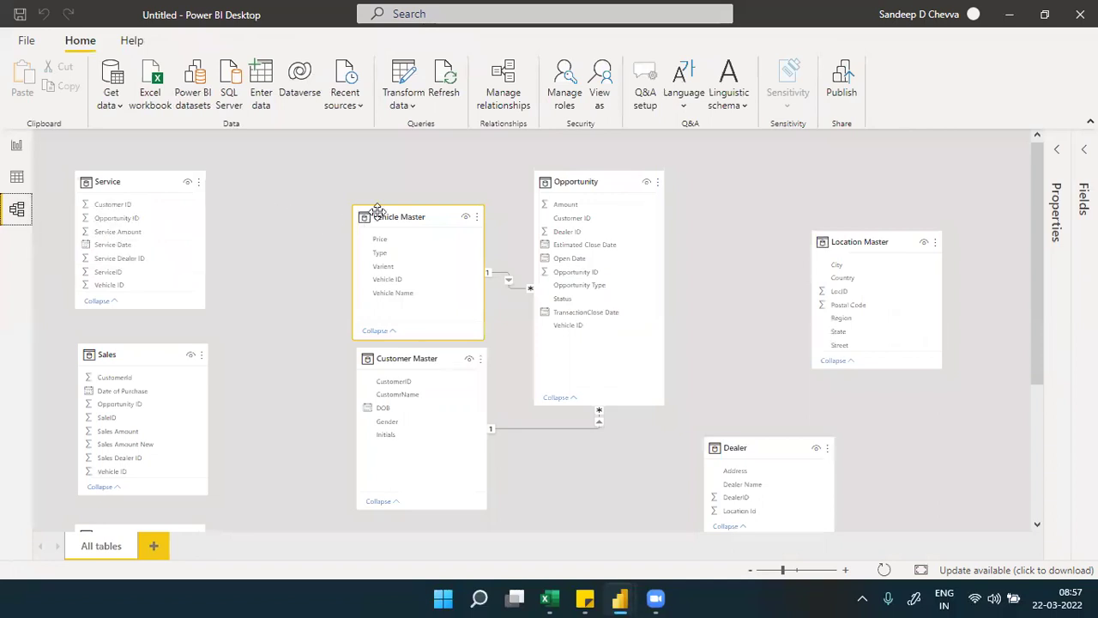
left_click_drag(376, 173, 371, 157)
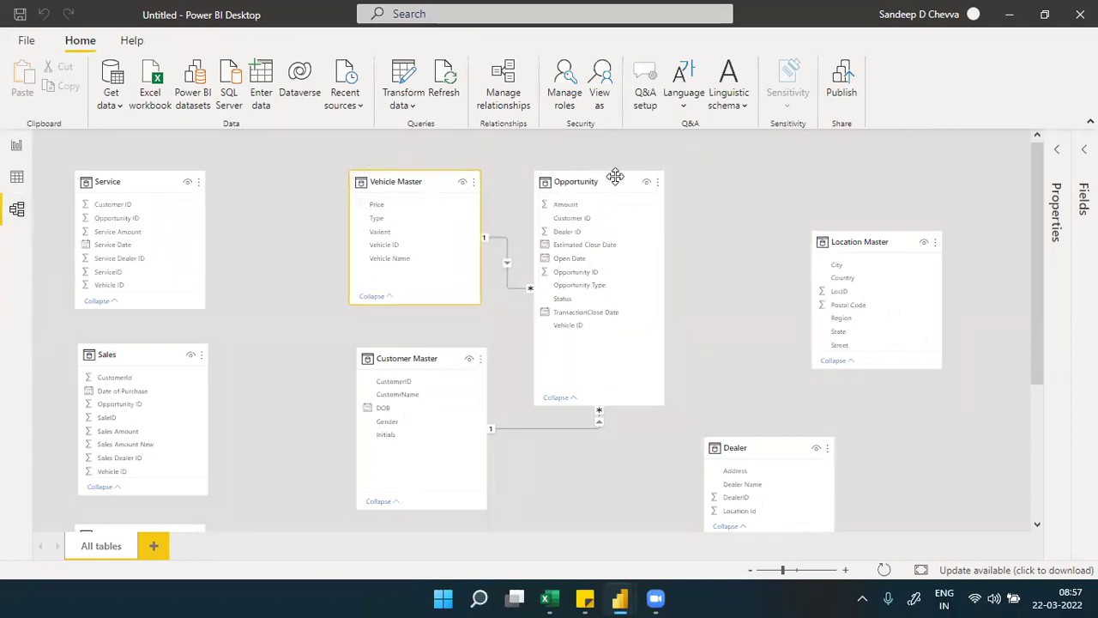
left_click_drag(610, 181, 649, 186)
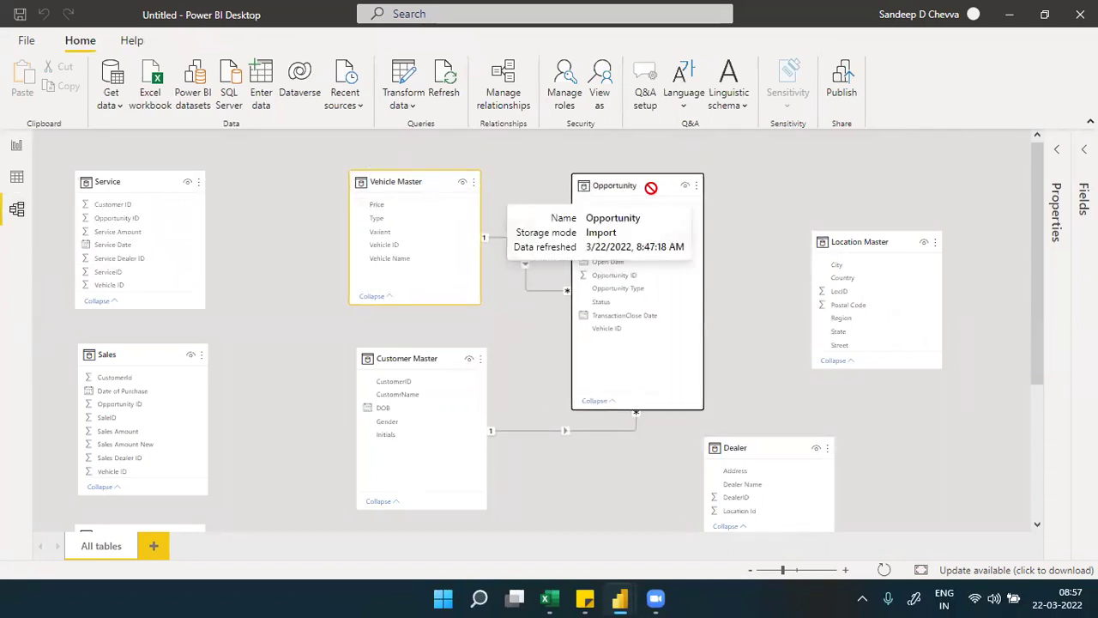
left_click(412, 358)
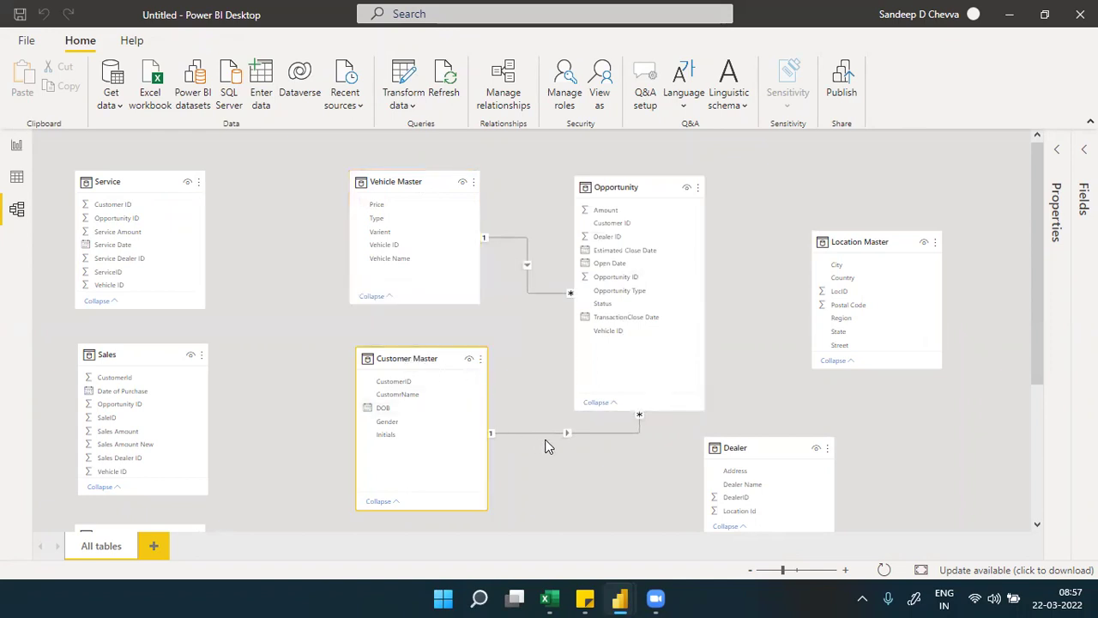
left_click(393, 187)
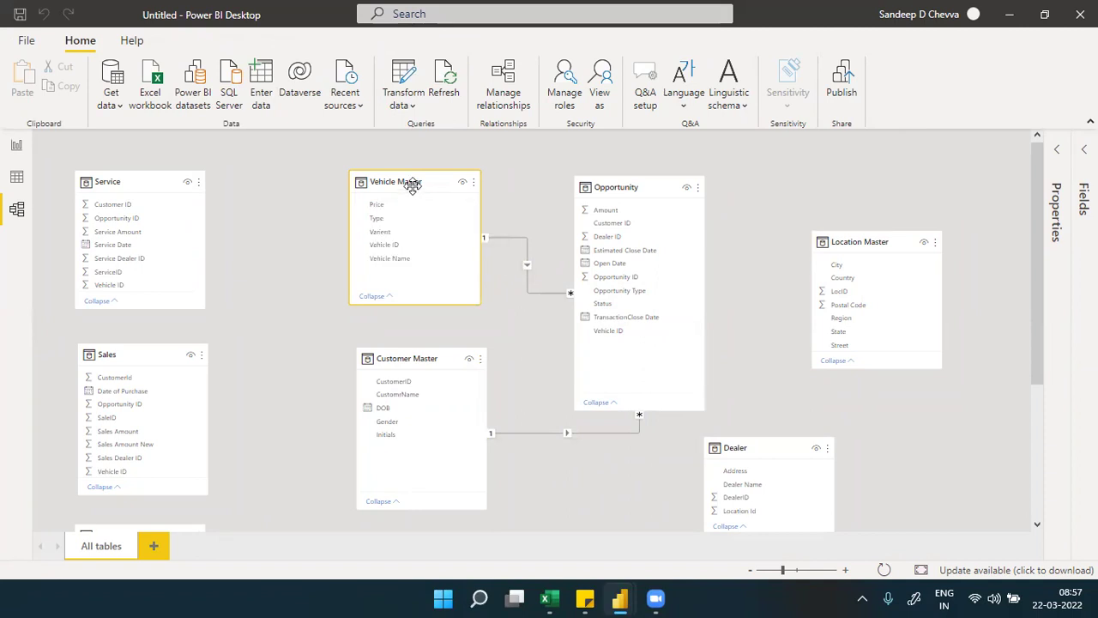
Recheck the customer chart in the report, then examine the filter directions of the relationships in the data model.
left_click(16, 153)
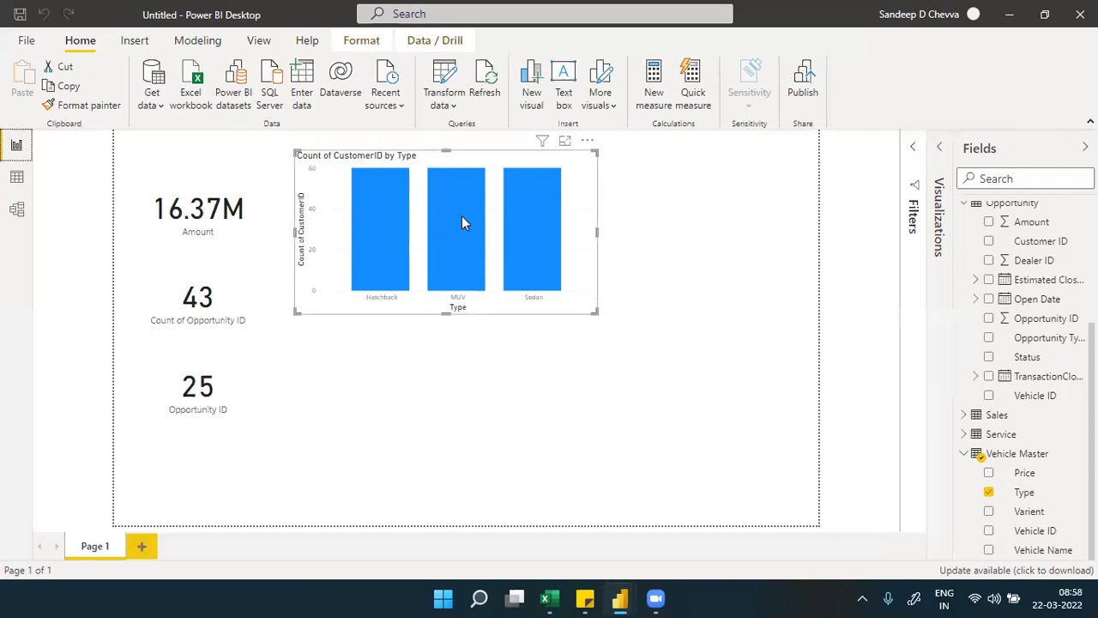
left_click(19, 210)
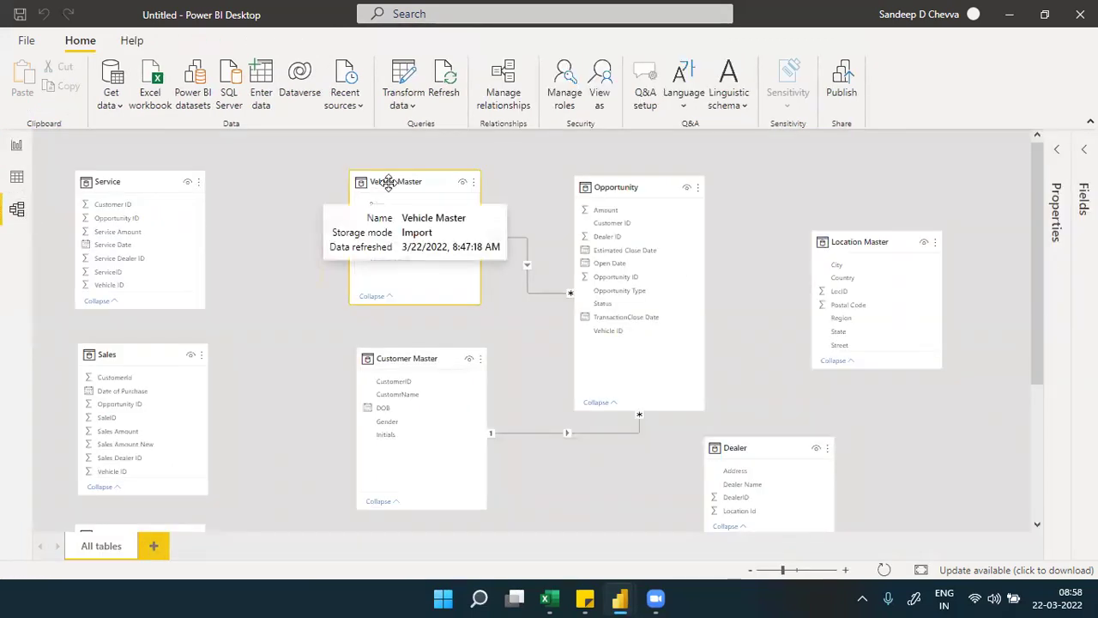
left_click(435, 358)
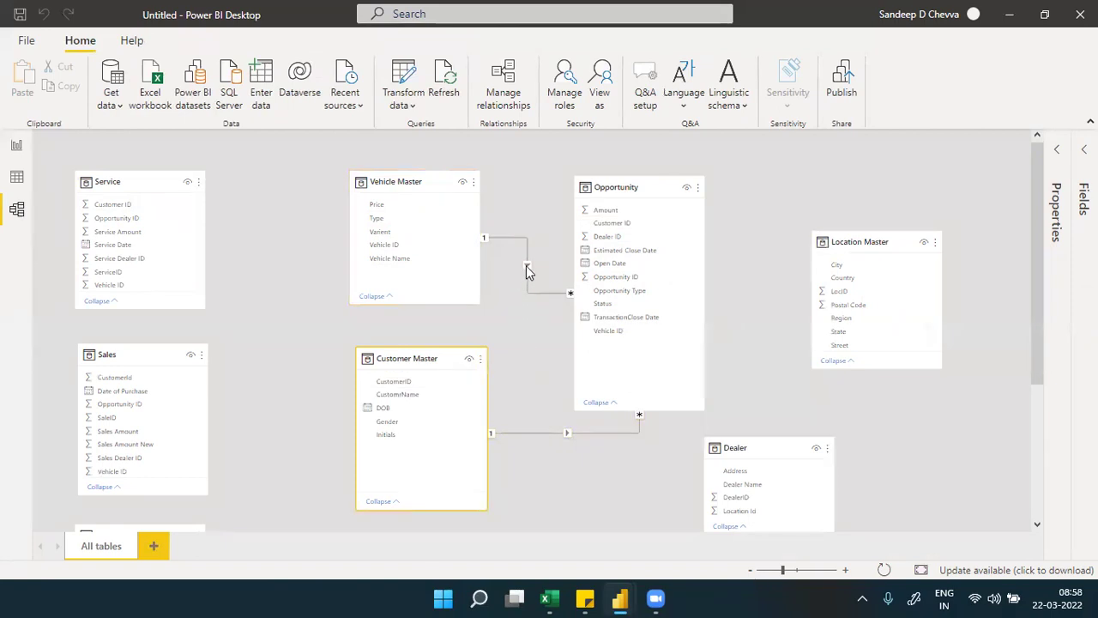
Set the cross-filter direction of the Opportunity to Customer Master relationship to Both.
double_click(567, 433)
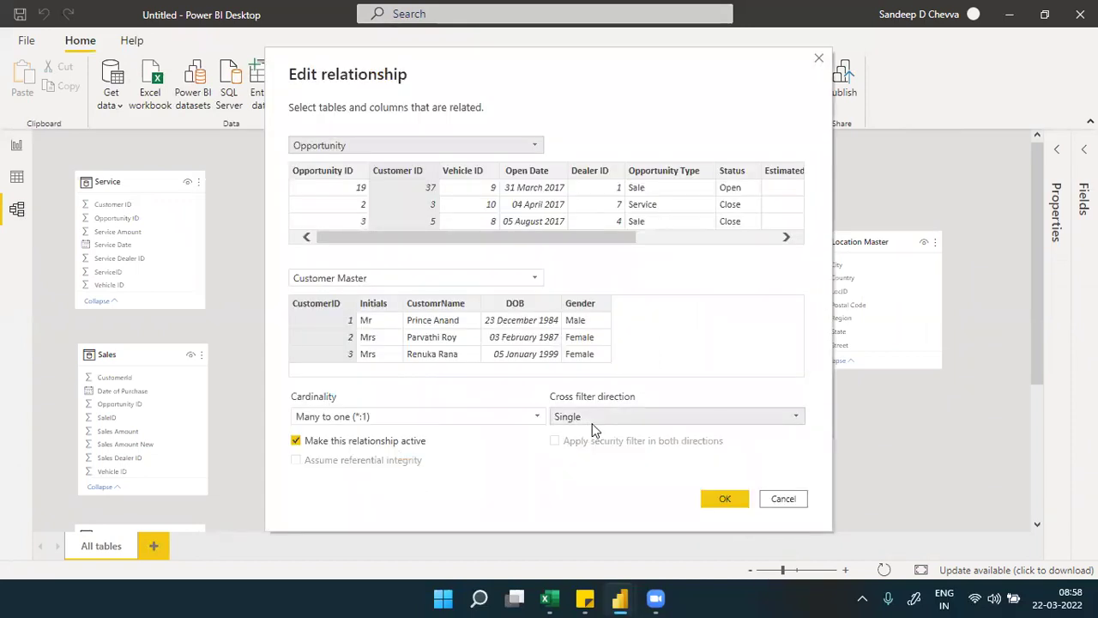
left_click(592, 423)
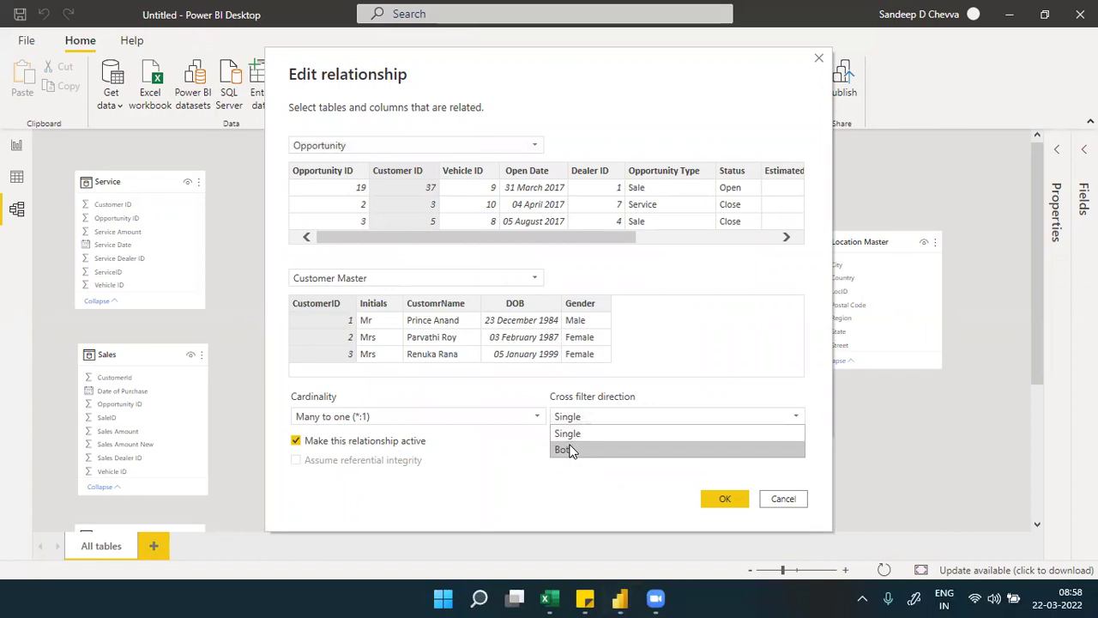
left_click(570, 451)
left_click(717, 499)
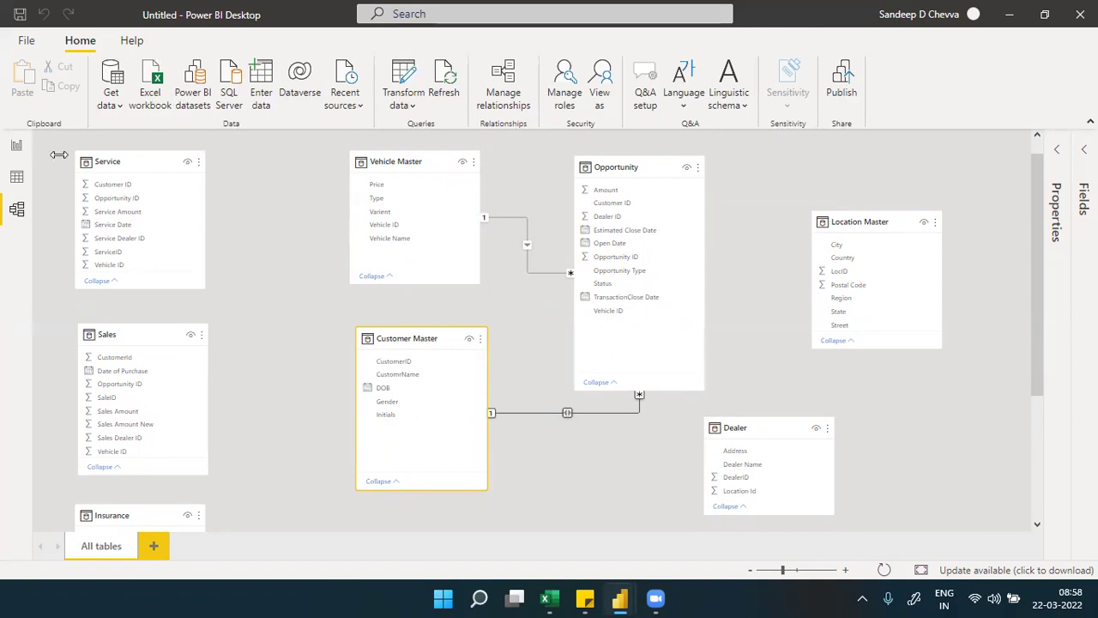
Check the customer counts by vehicle type in the report and move the chart slightly closer to the page's upper edge.
left_click(16, 146)
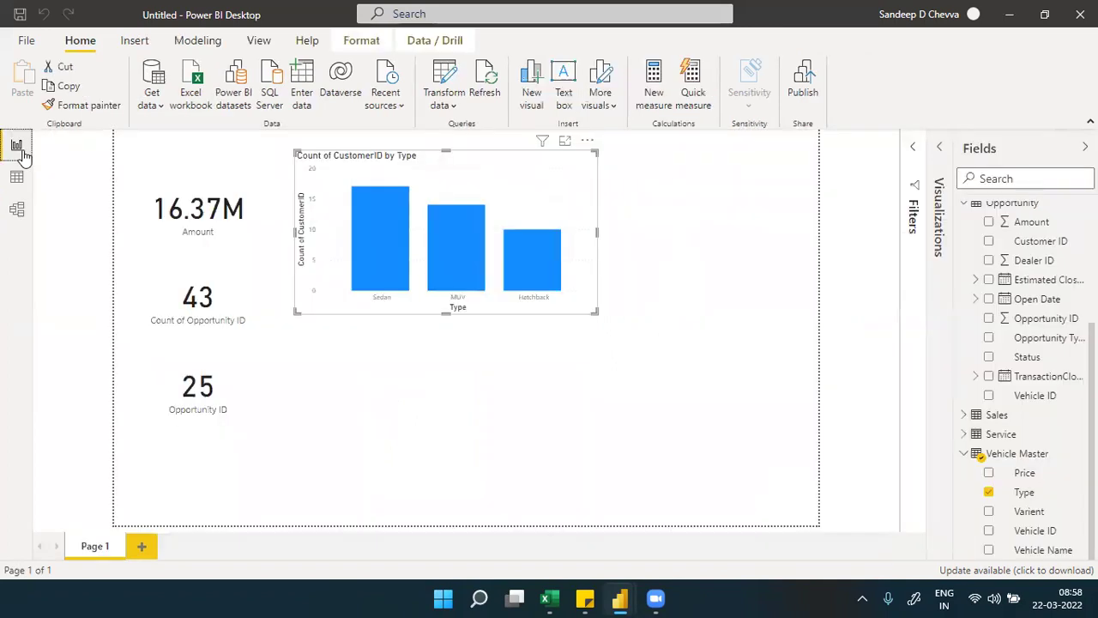
mouse_move(370, 228)
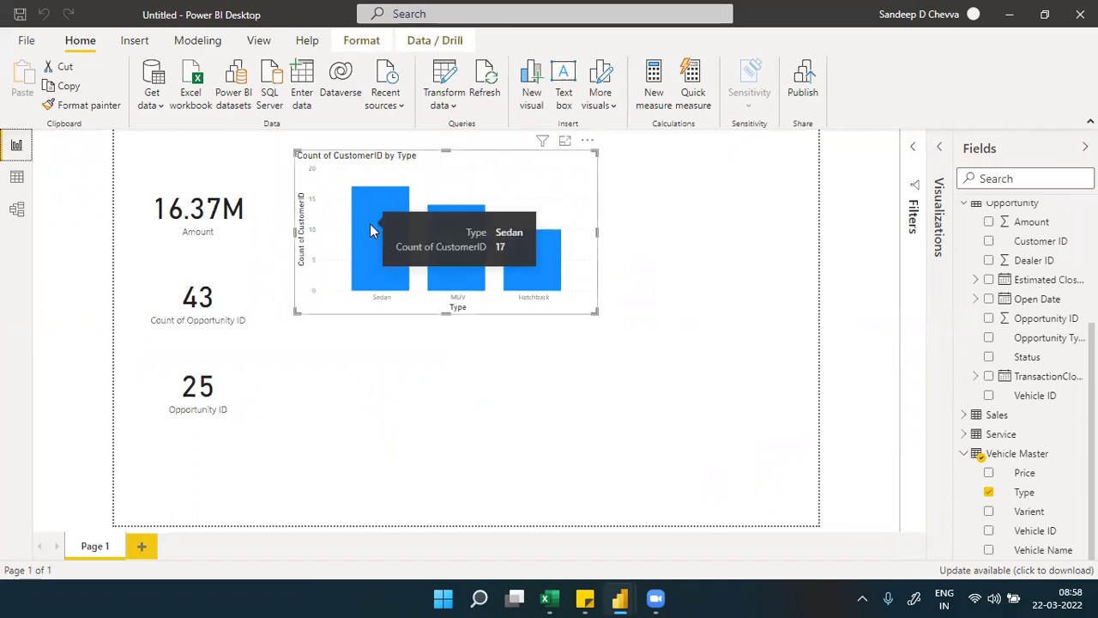
mouse_move(526, 248)
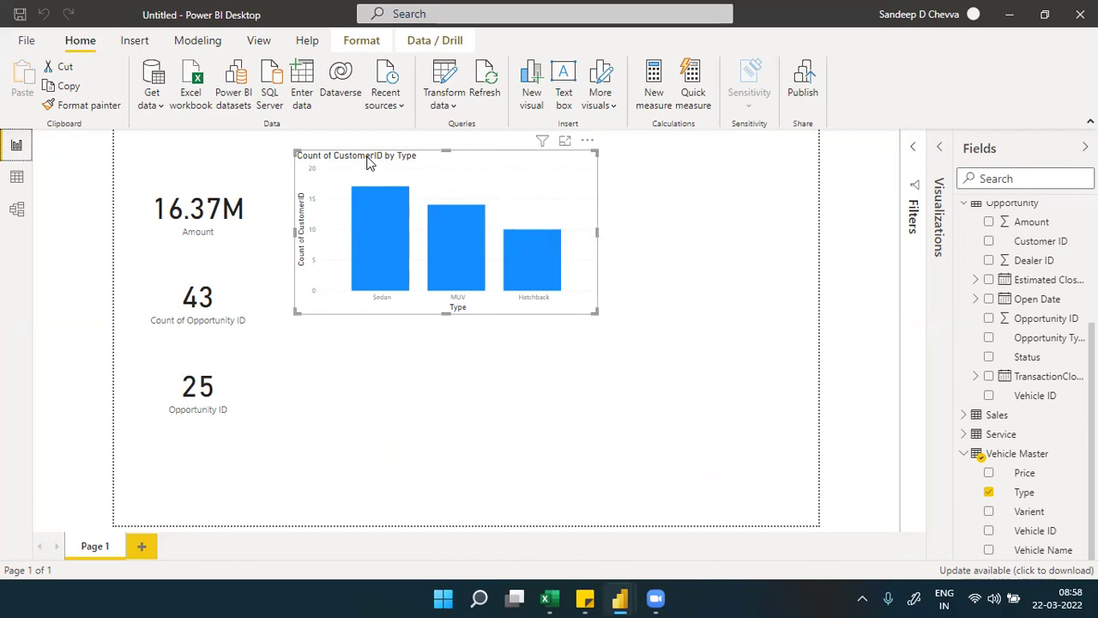
left_click_drag(362, 155, 359, 151)
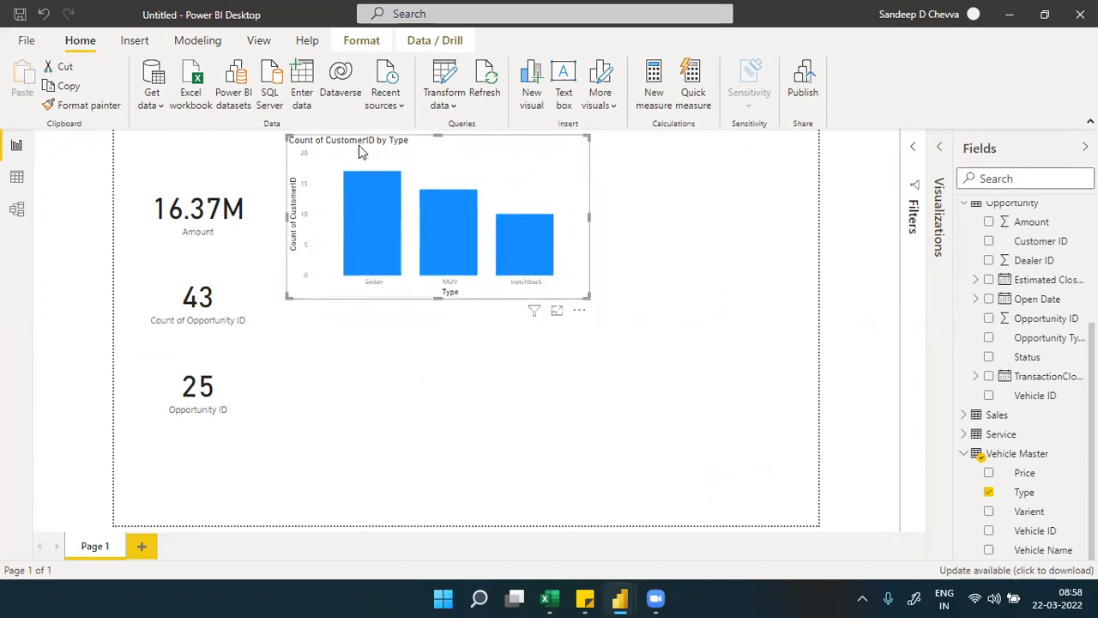
Shrink the customer chart slightly, then review the Opportunity and Customer Master sheets in the Excel workbook.
left_click_drag(586, 294, 581, 290)
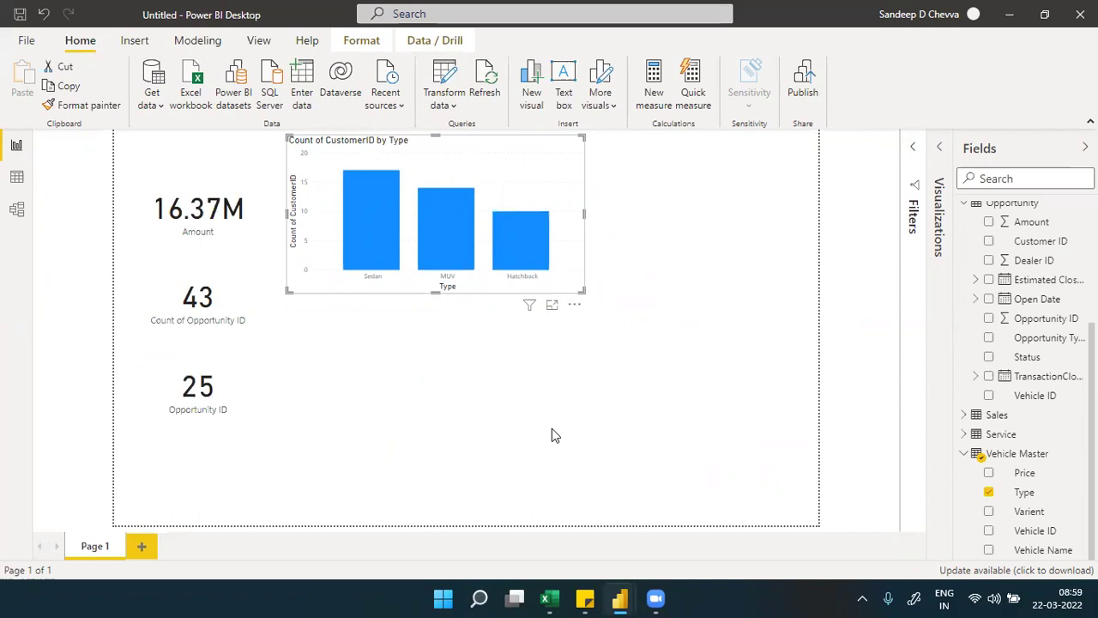
left_click(545, 598)
left_click(443, 554)
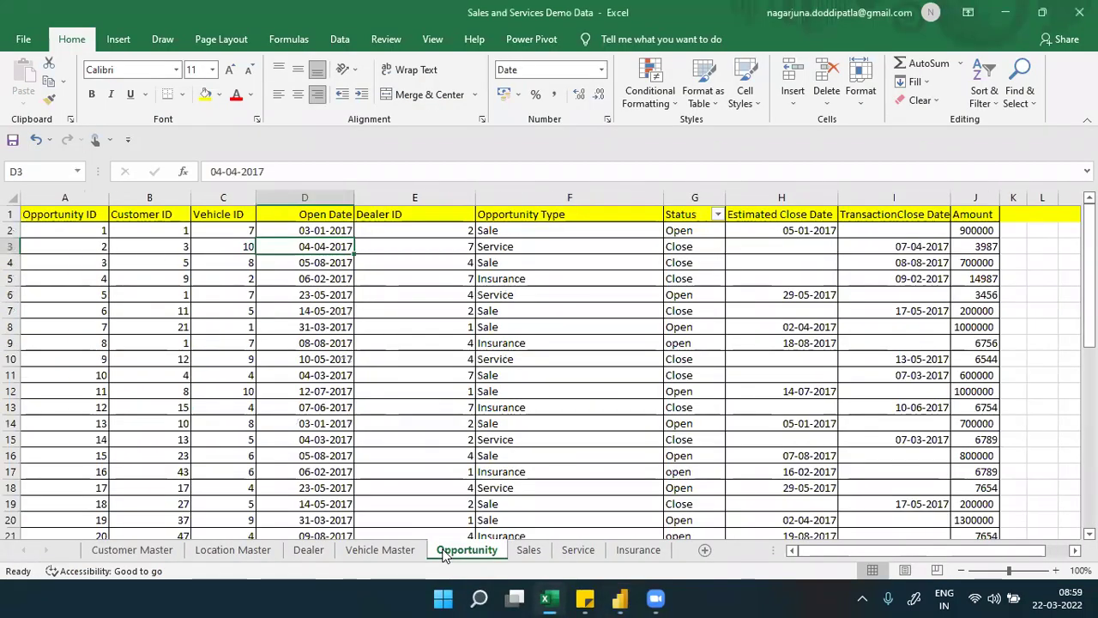
left_click(153, 553)
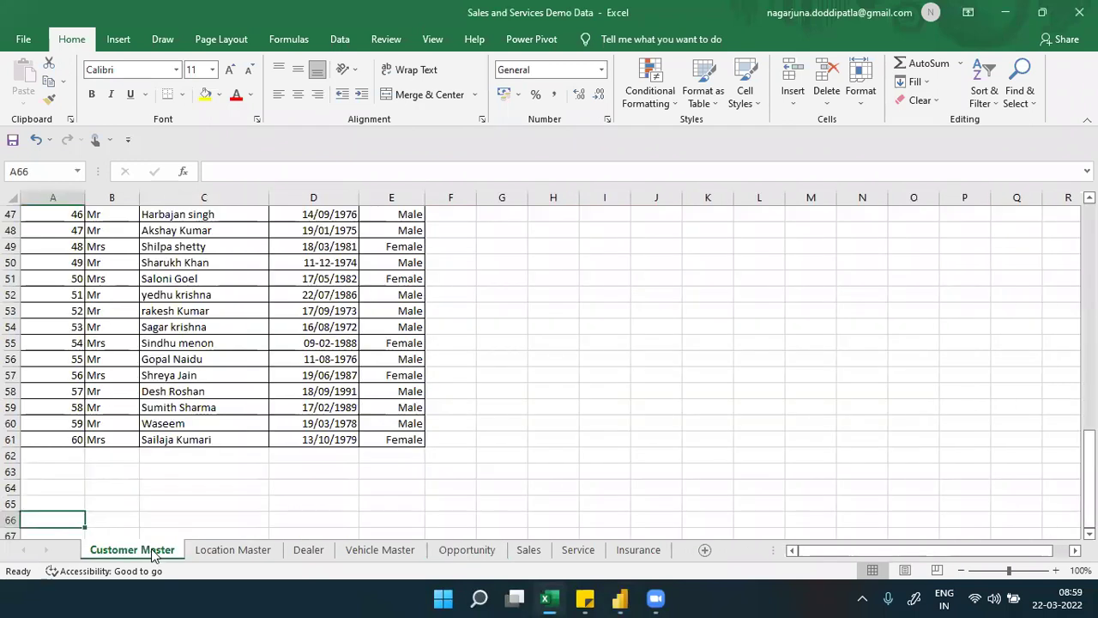
left_click(471, 554)
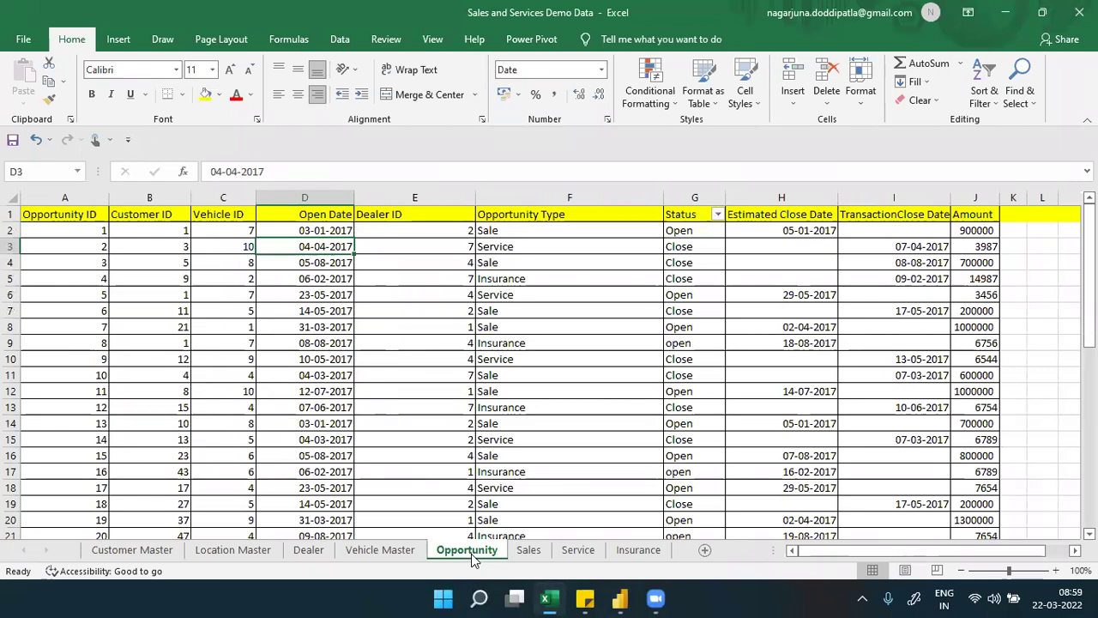
Return to the untitled Power BI report and read the customer counts for Sedan, MUV and Hatchback.
mouse_move(617, 598)
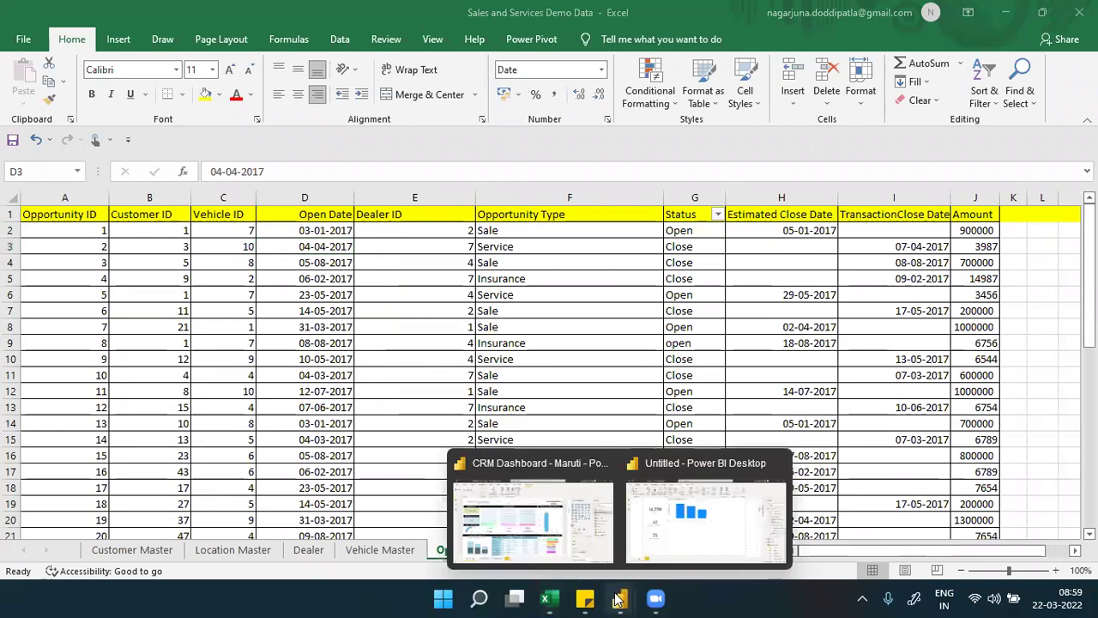
left_click(674, 556)
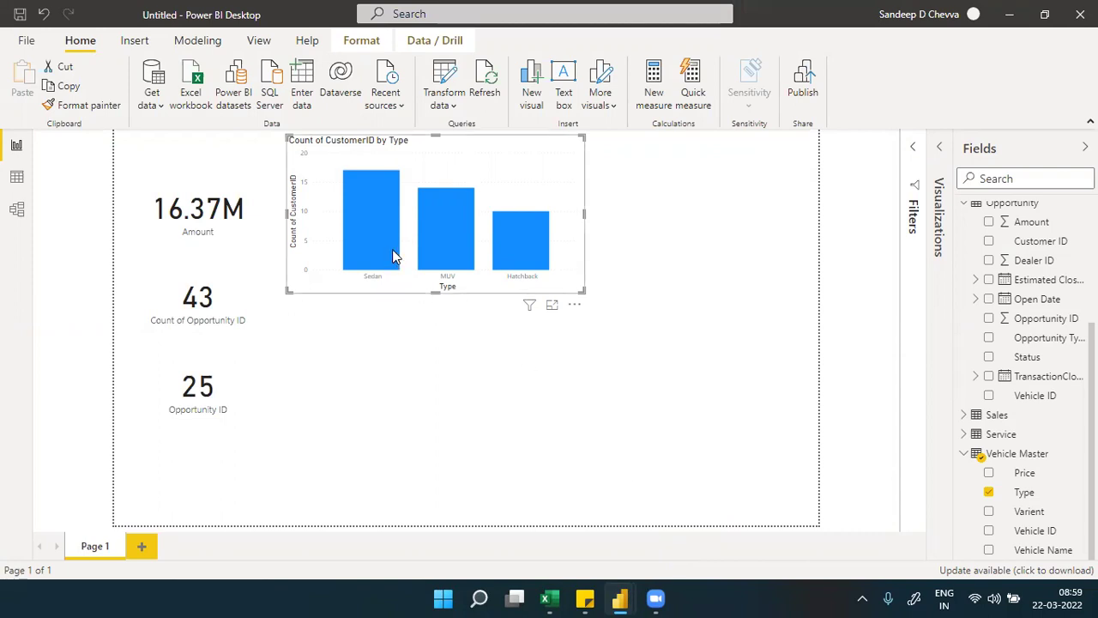
mouse_move(392, 249)
mouse_move(519, 243)
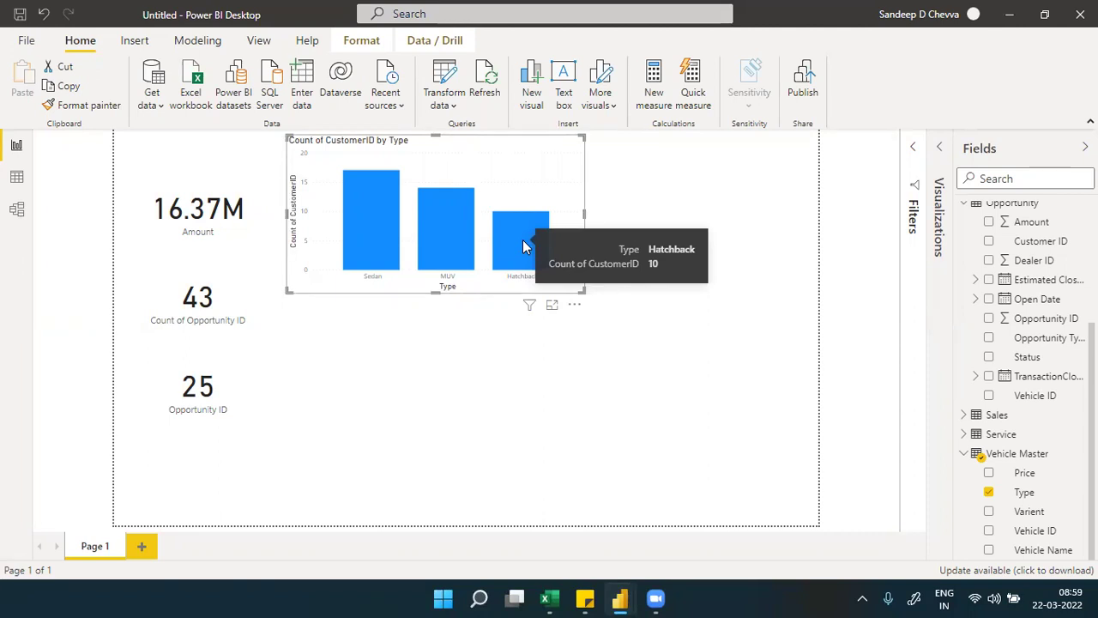
mouse_move(390, 220)
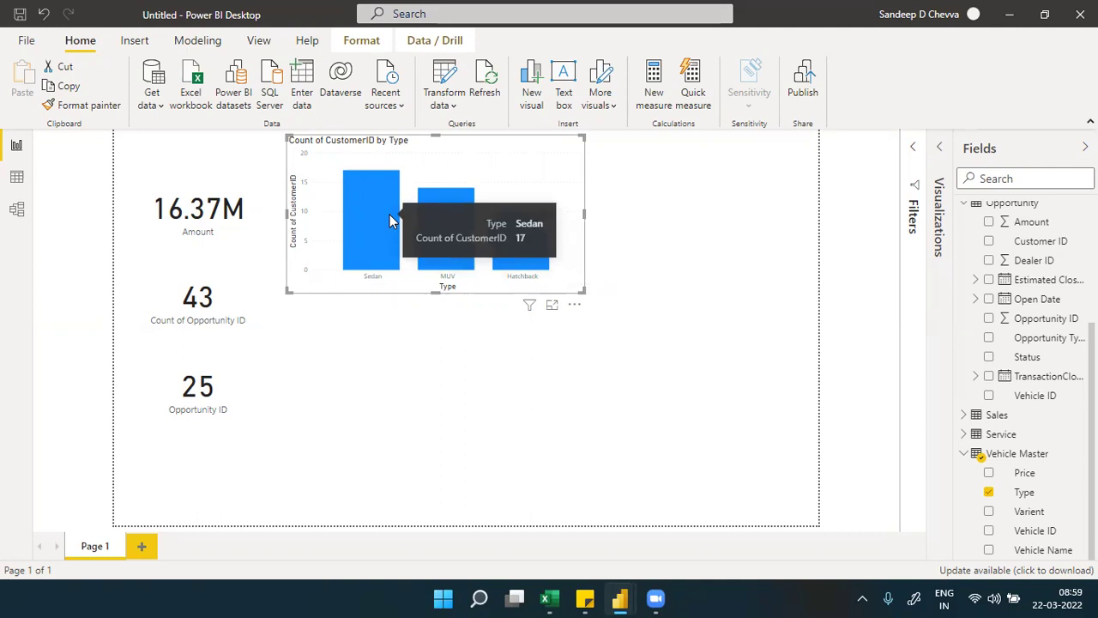
mouse_move(451, 191)
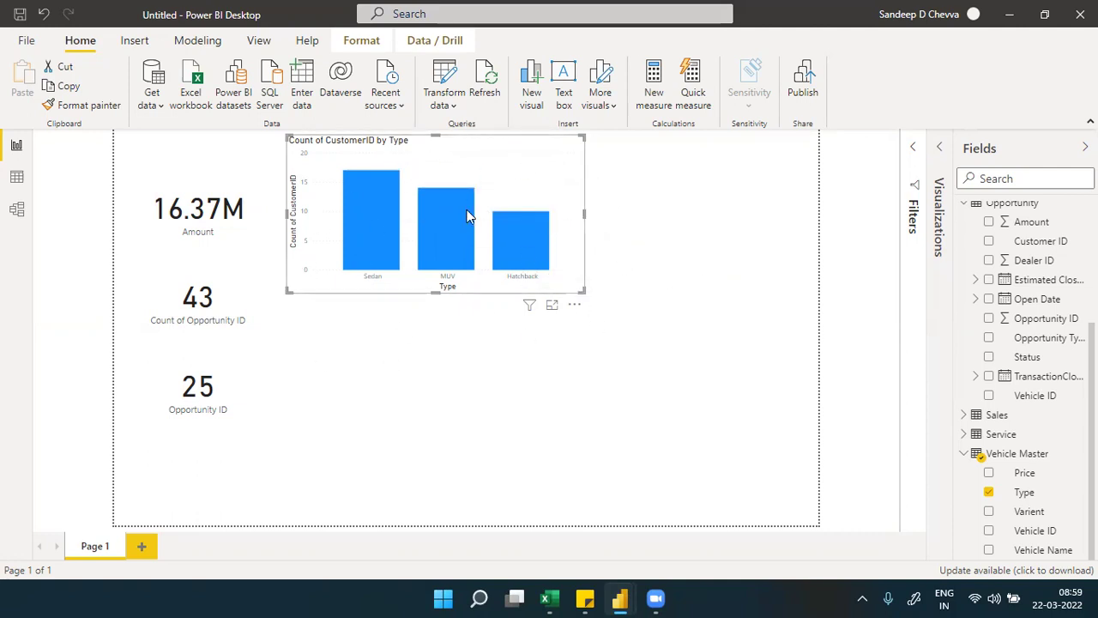
Examine the vehicle counts and the Revenue by Opportunity Type chart in the CRM Dashboard - Maruti report, then return to the untitled report.
left_click(620, 598)
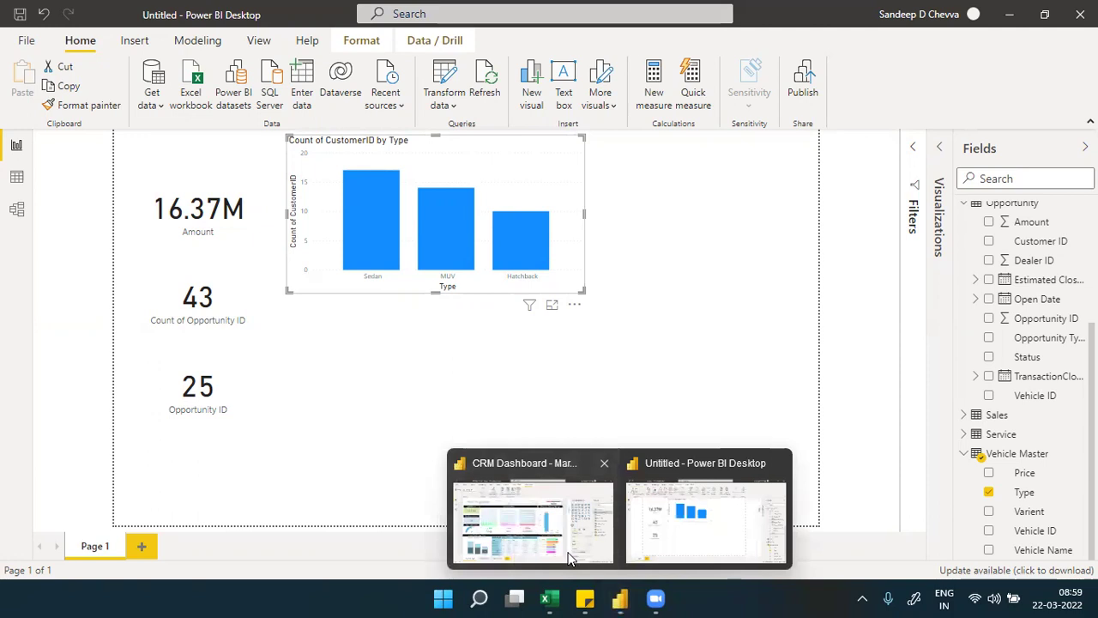
left_click(569, 558)
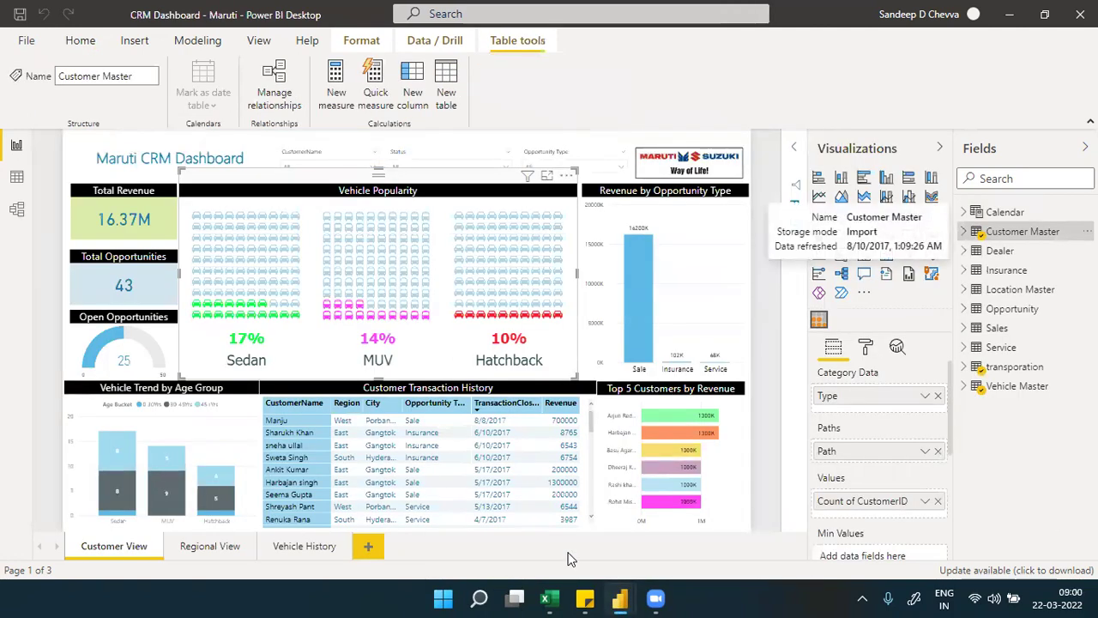
left_click(614, 204)
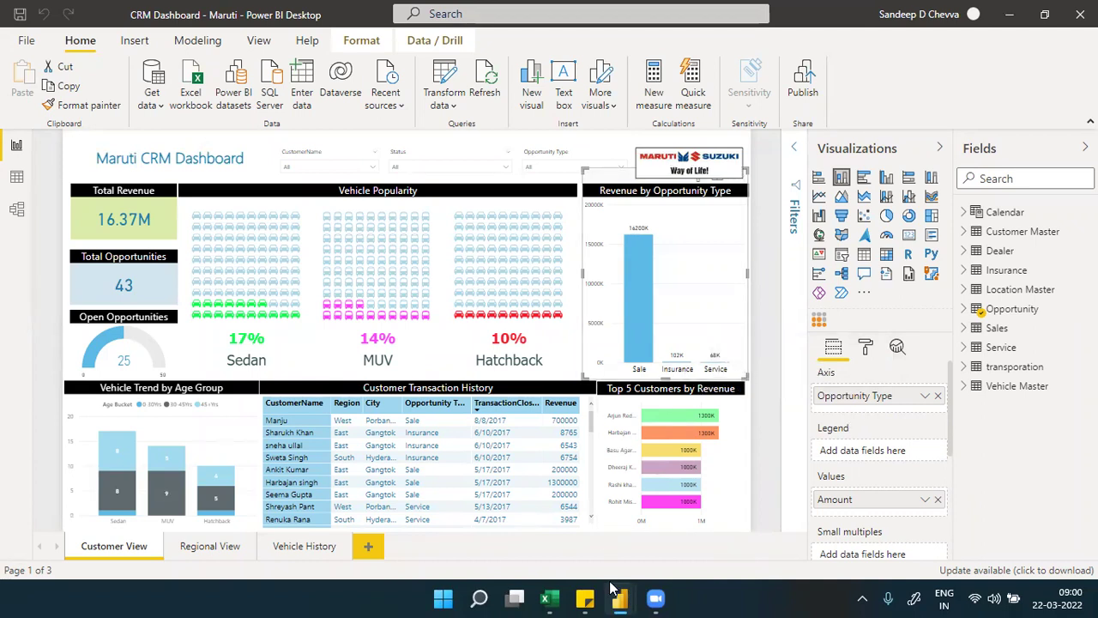
mouse_move(620, 598)
left_click(670, 539)
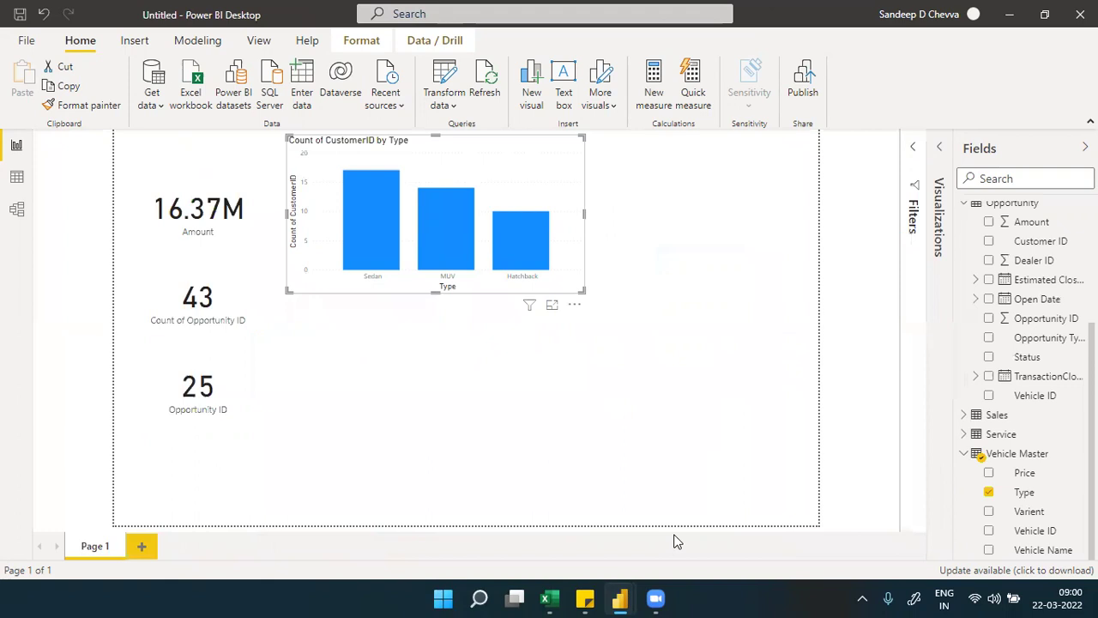
Reveal the visualization options, recheck the reference dashboard, and collapse the Customer Master and Opportunity tables in the untitled report.
left_click(943, 167)
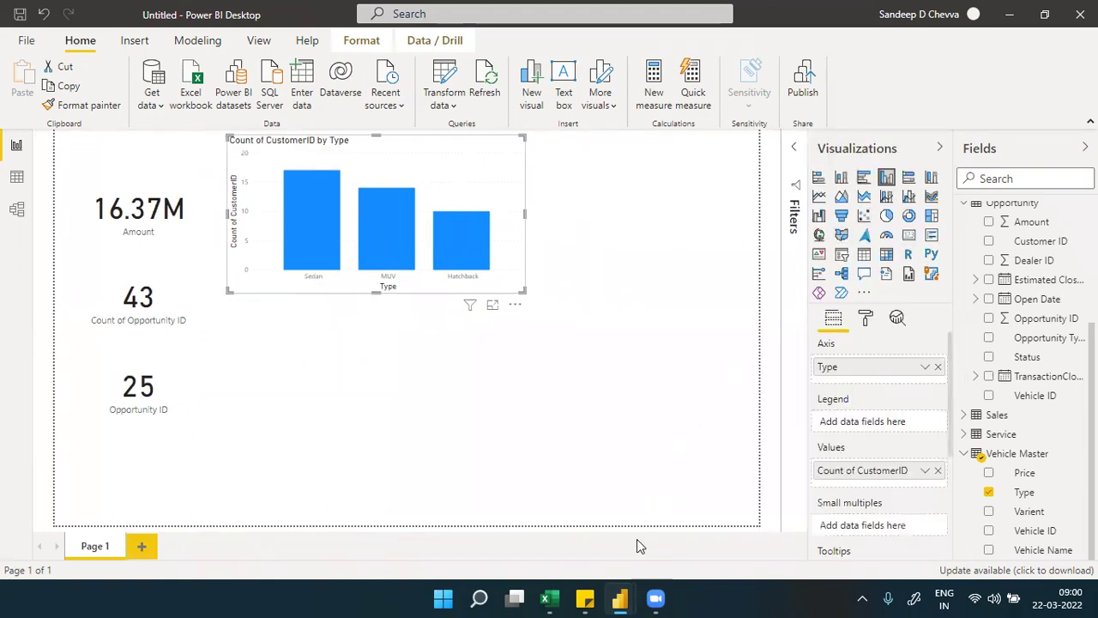
mouse_move(619, 598)
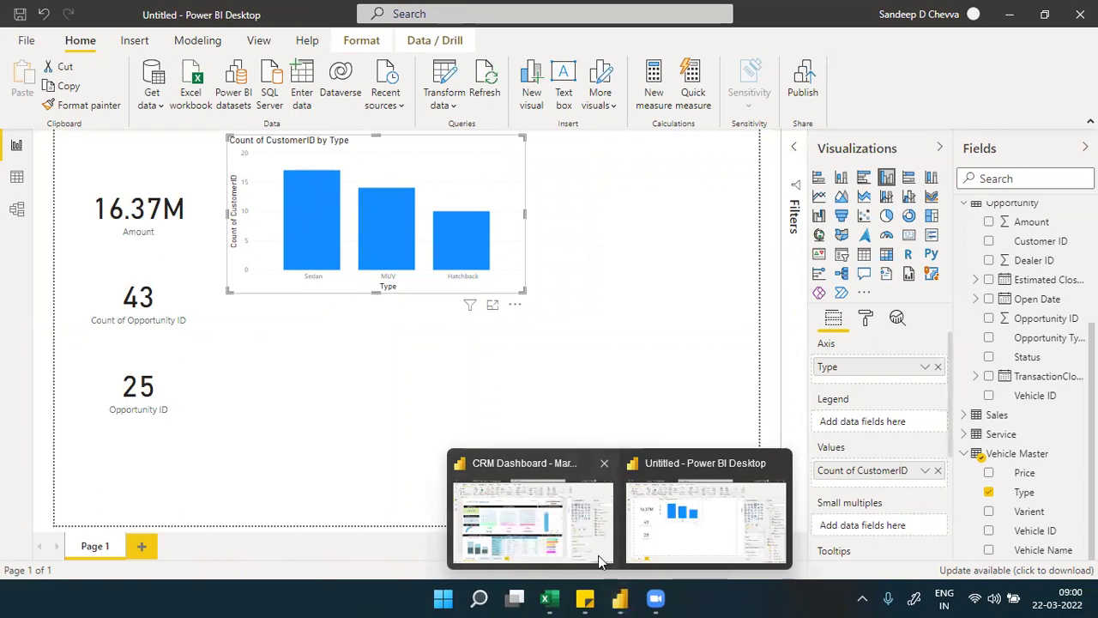
left_click(597, 555)
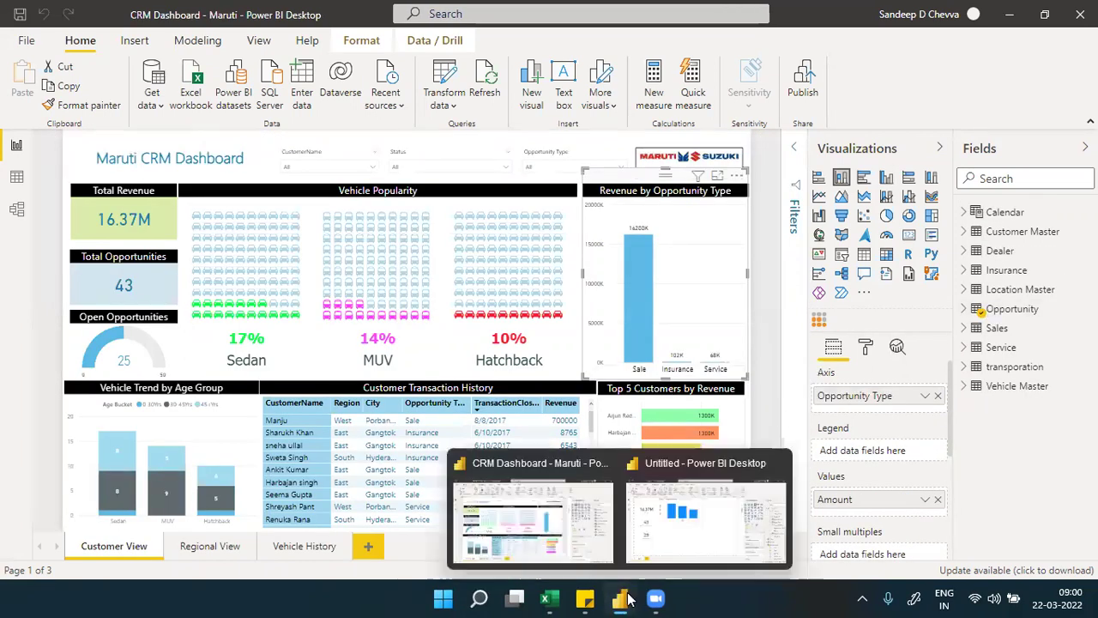
left_click(687, 549)
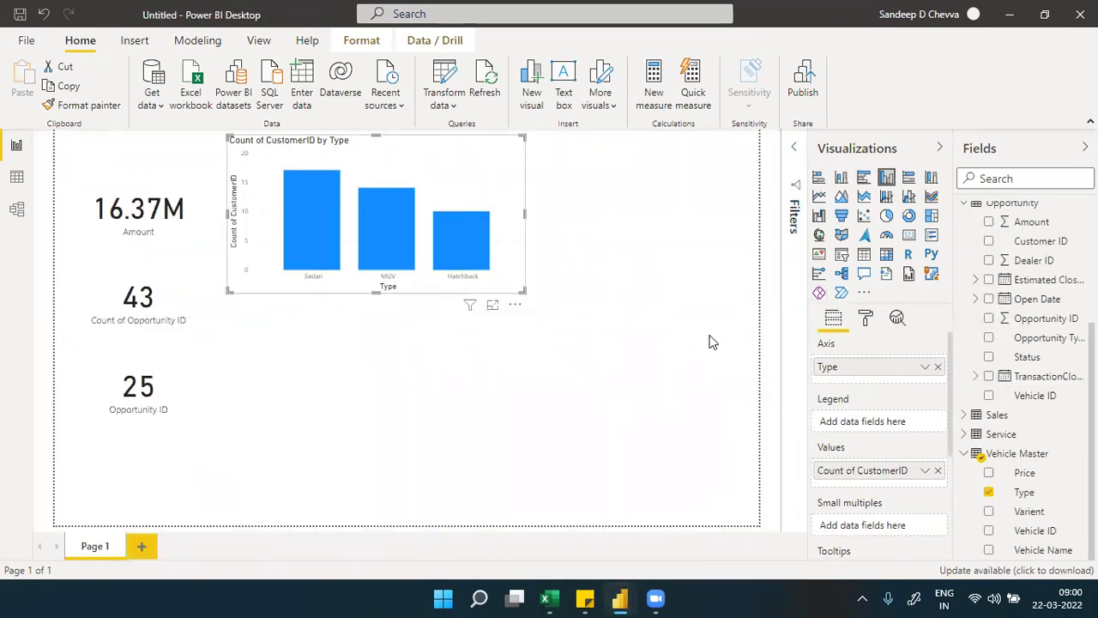
left_click(711, 340)
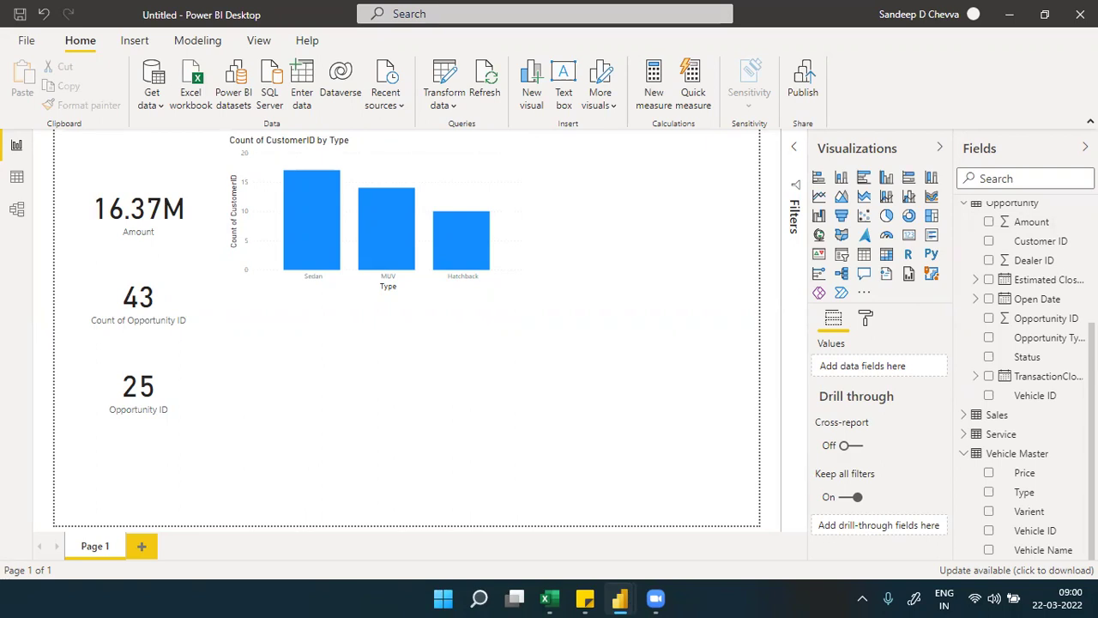
scroll(1038, 249, "up", 3)
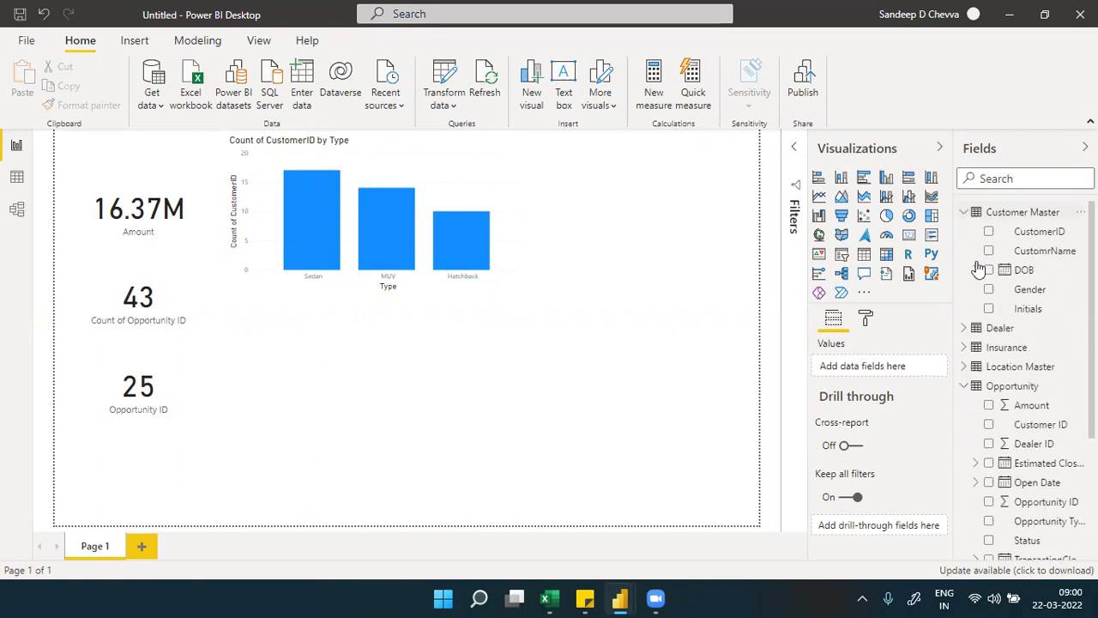
left_click(965, 214)
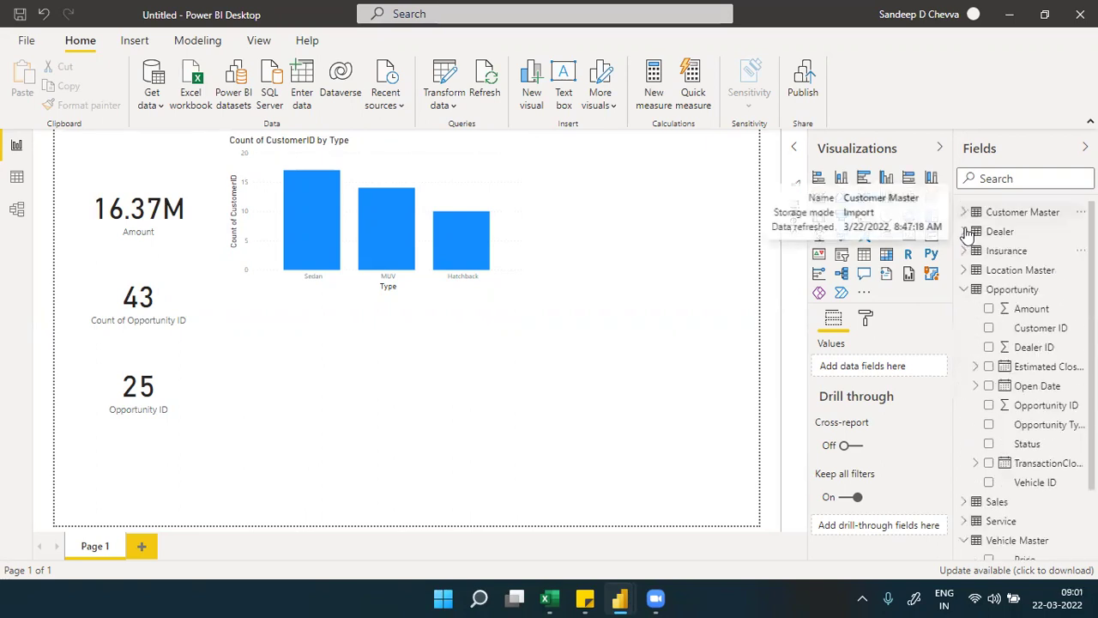
left_click(964, 290)
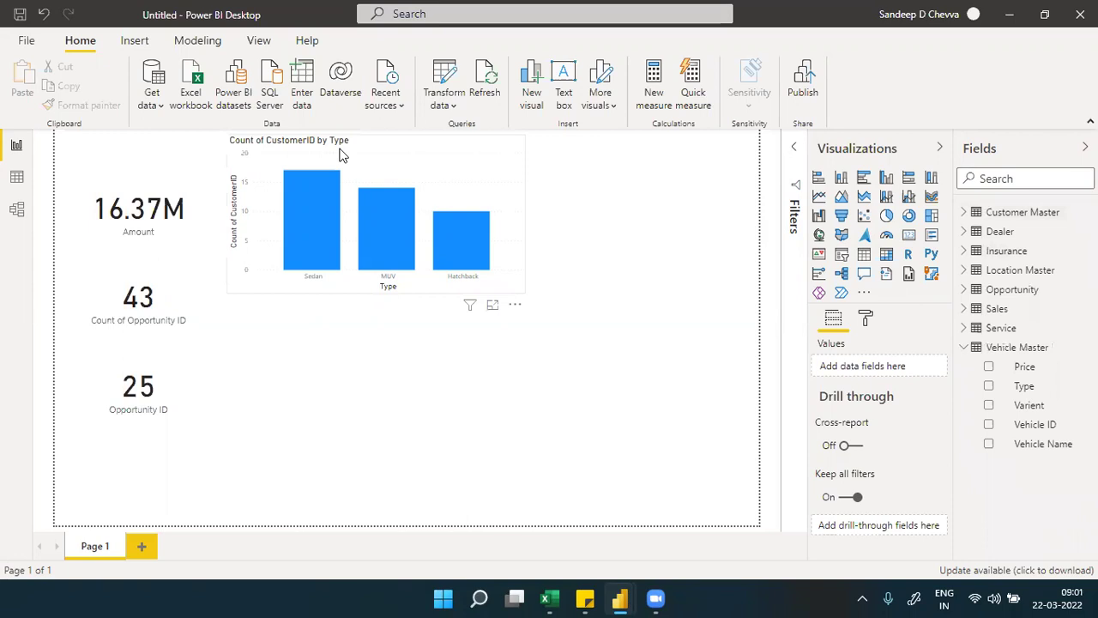
Compare the customer chart with Vehicle Popularity in the reference dashboard and look at its transporation and Dealer tables.
left_click(510, 292)
mouse_move(619, 598)
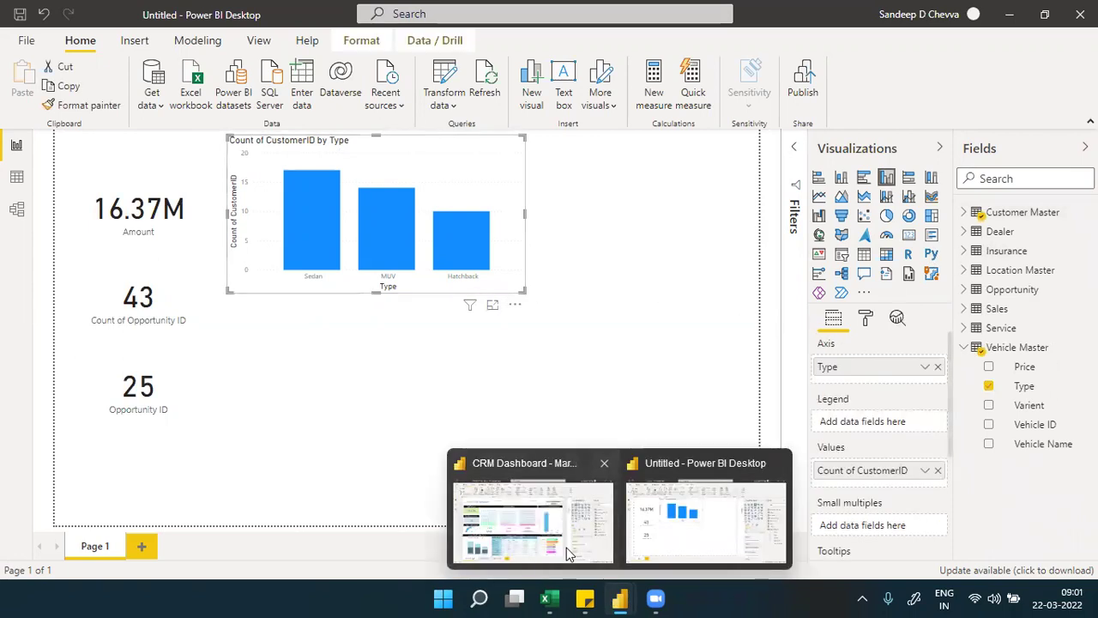
left_click(567, 547)
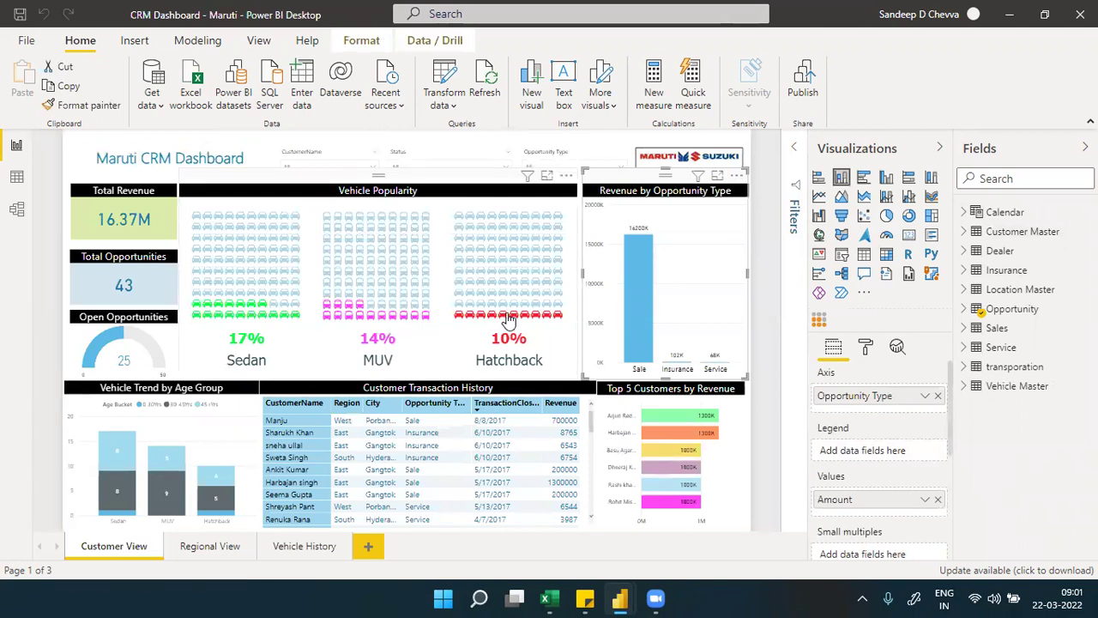
left_click(1014, 375)
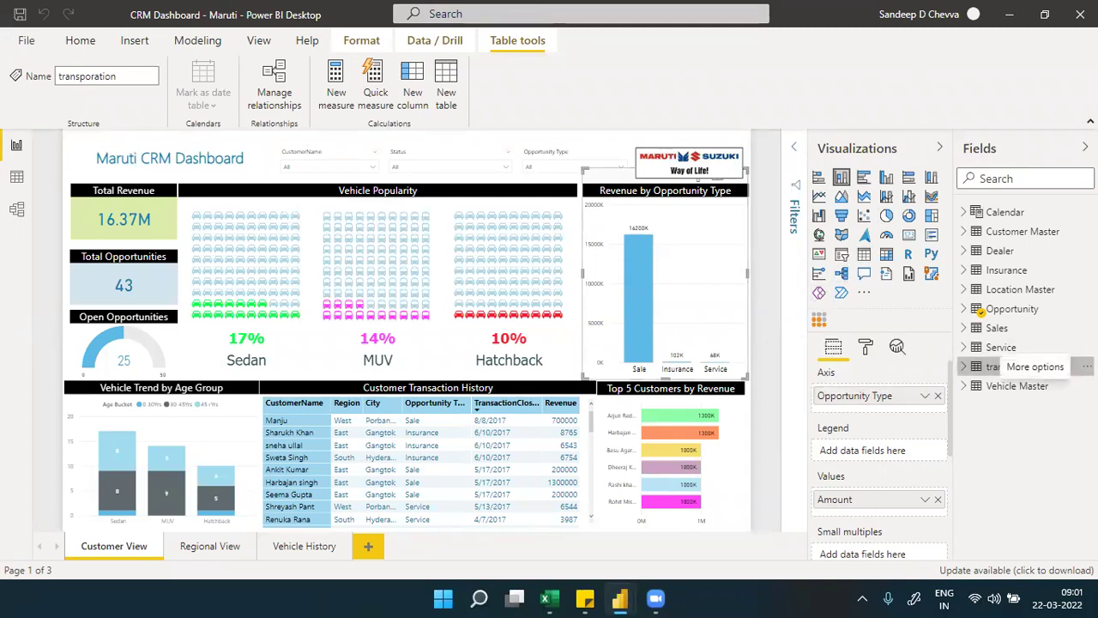
left_click(998, 251)
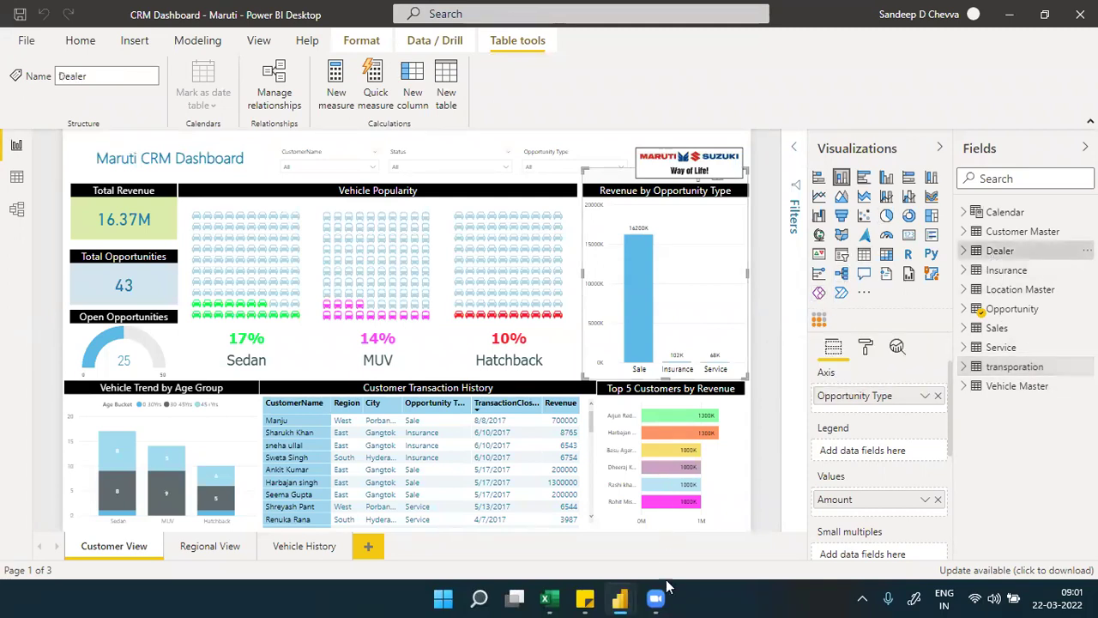
mouse_move(621, 599)
left_click(714, 547)
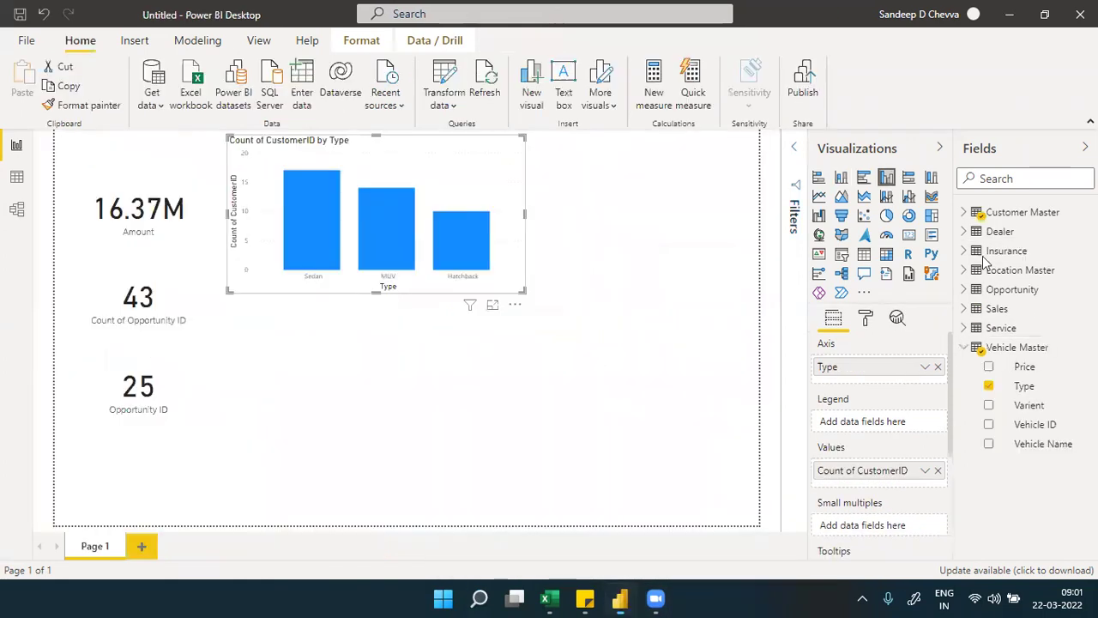
Collapse the Vehicle Master table in the untitled report and recheck Revenue by Opportunity Type in the reference dashboard.
left_click(964, 348)
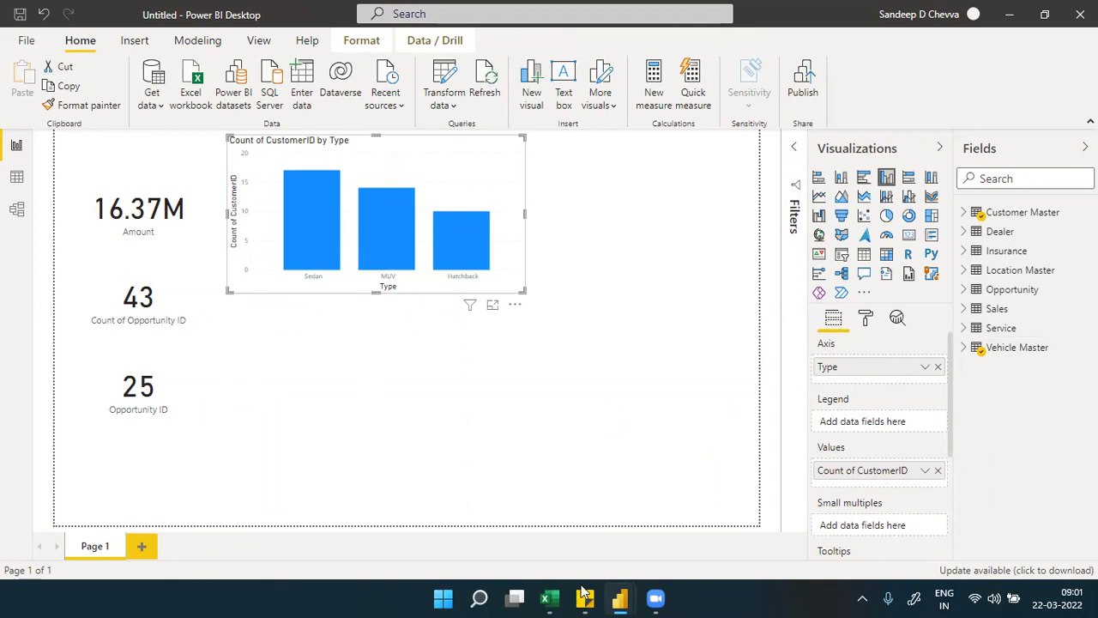
mouse_move(617, 599)
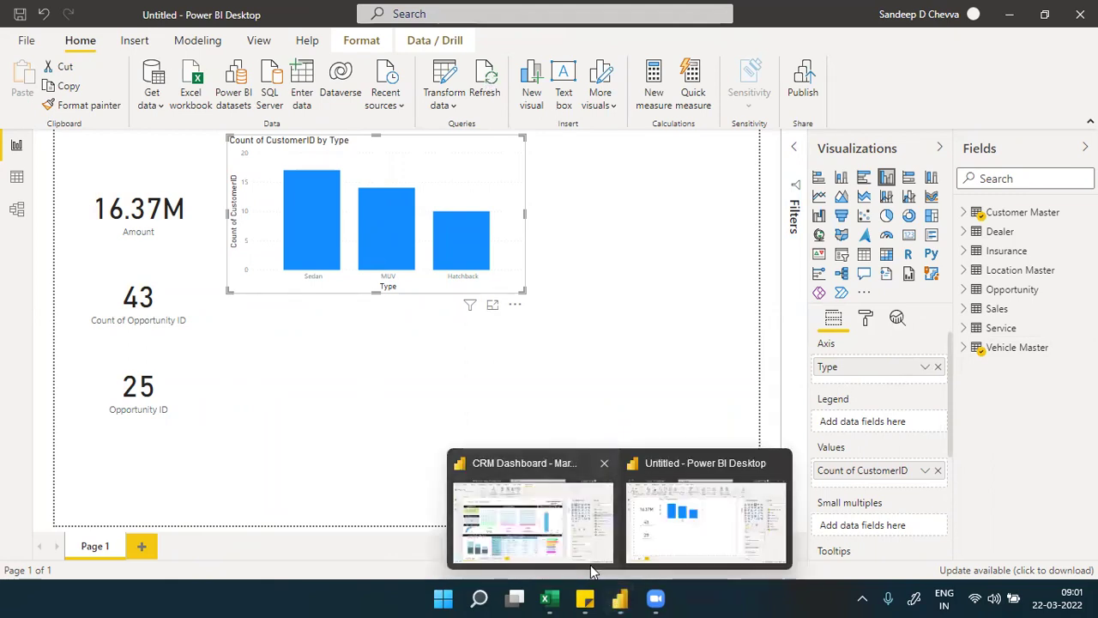
left_click(590, 564)
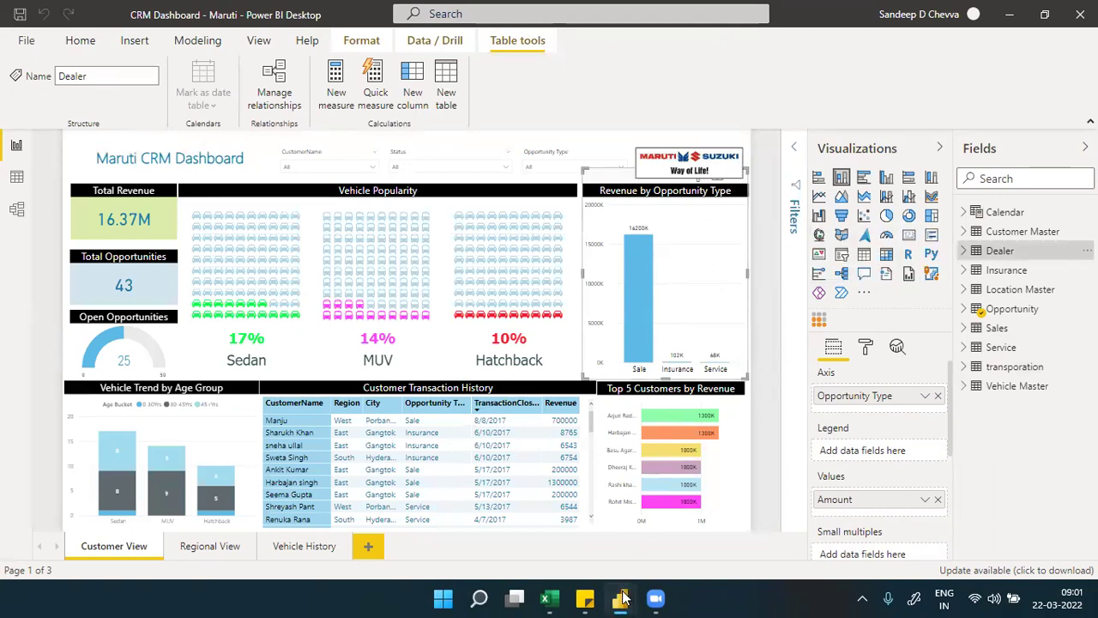
mouse_move(619, 599)
left_click(653, 563)
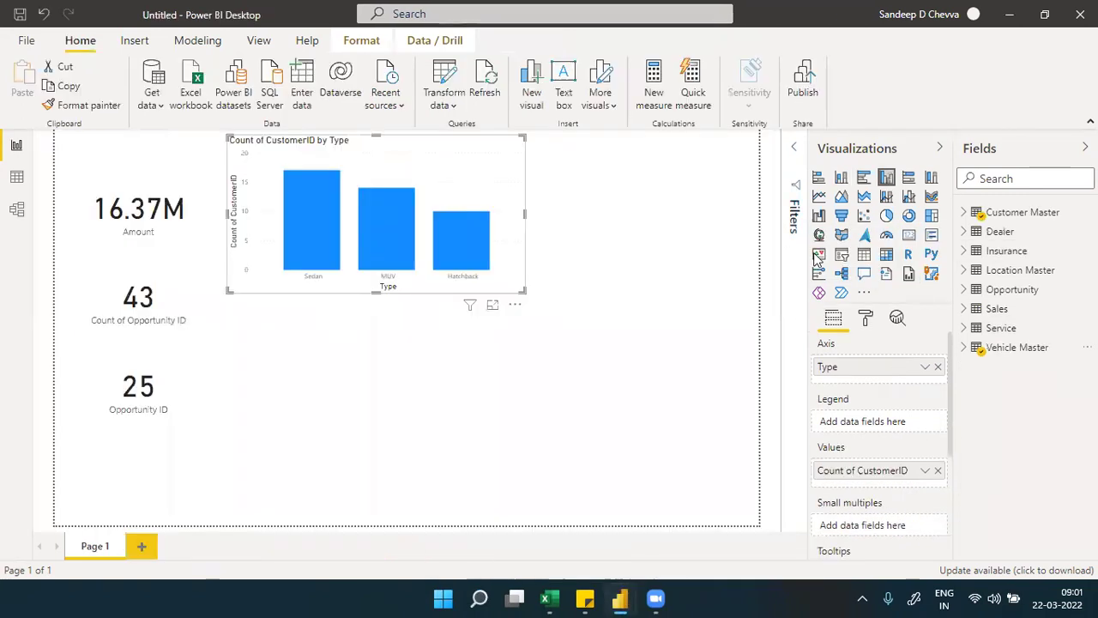
Add a clustered column chart beside the customer chart with Opportunity Type on the axis and Amount as values, then hide the visualization options.
left_click(697, 309)
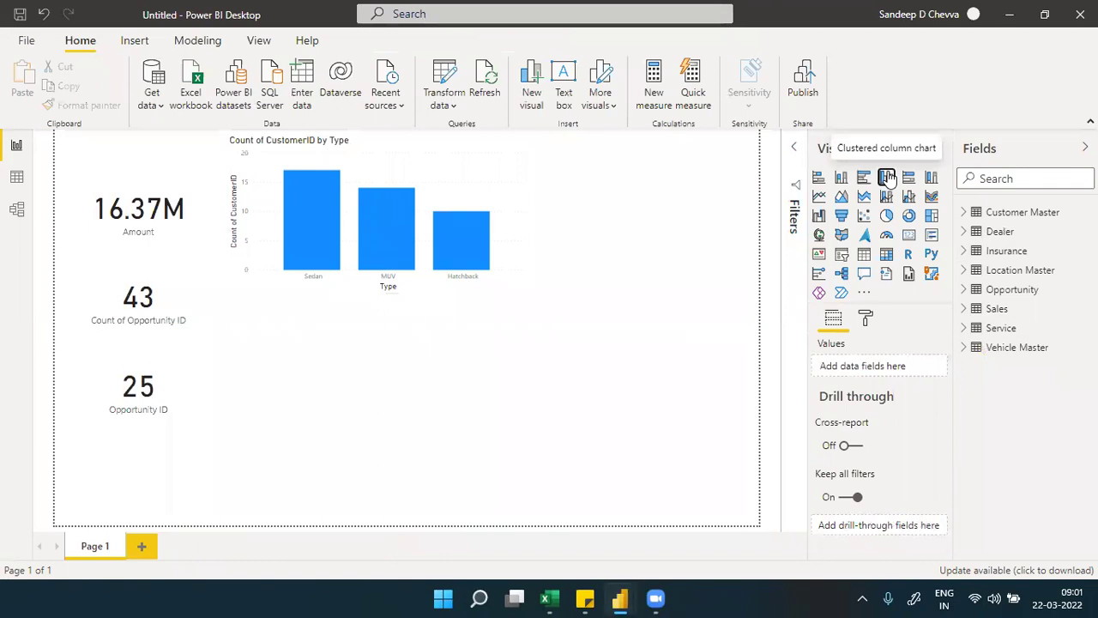
left_click(886, 177)
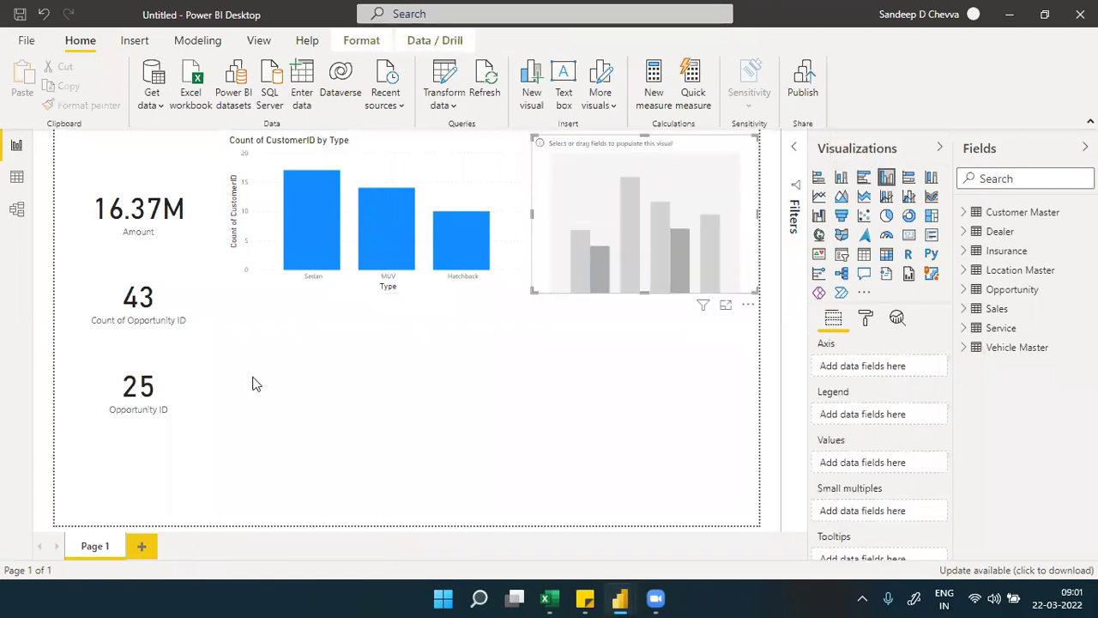
left_click(963, 291)
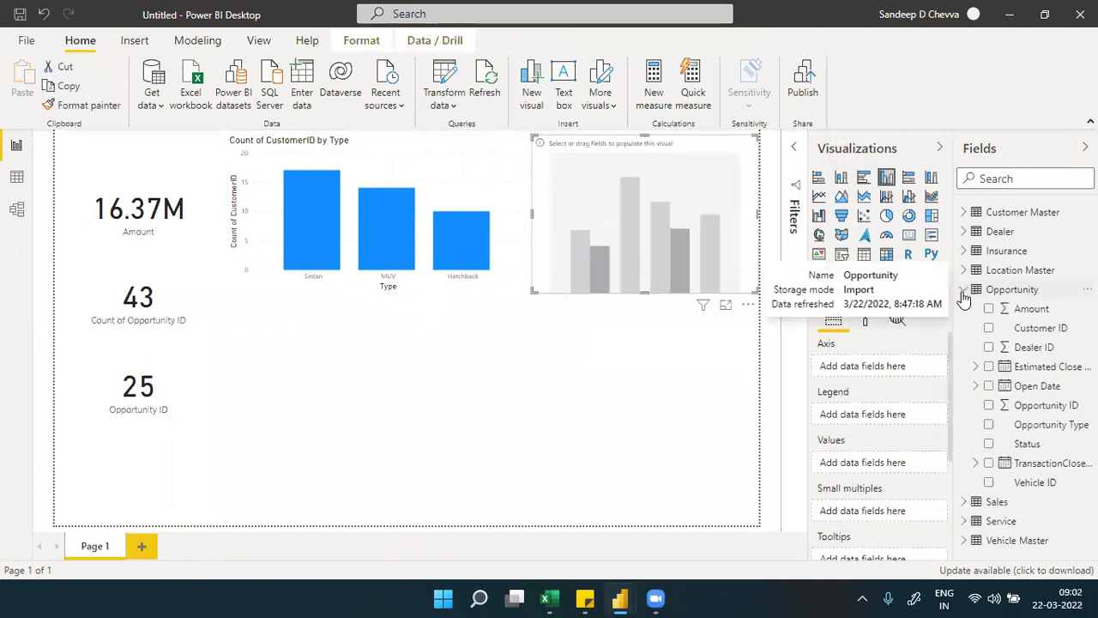
left_click_drag(1046, 424, 906, 366)
left_click_drag(1028, 316, 901, 470)
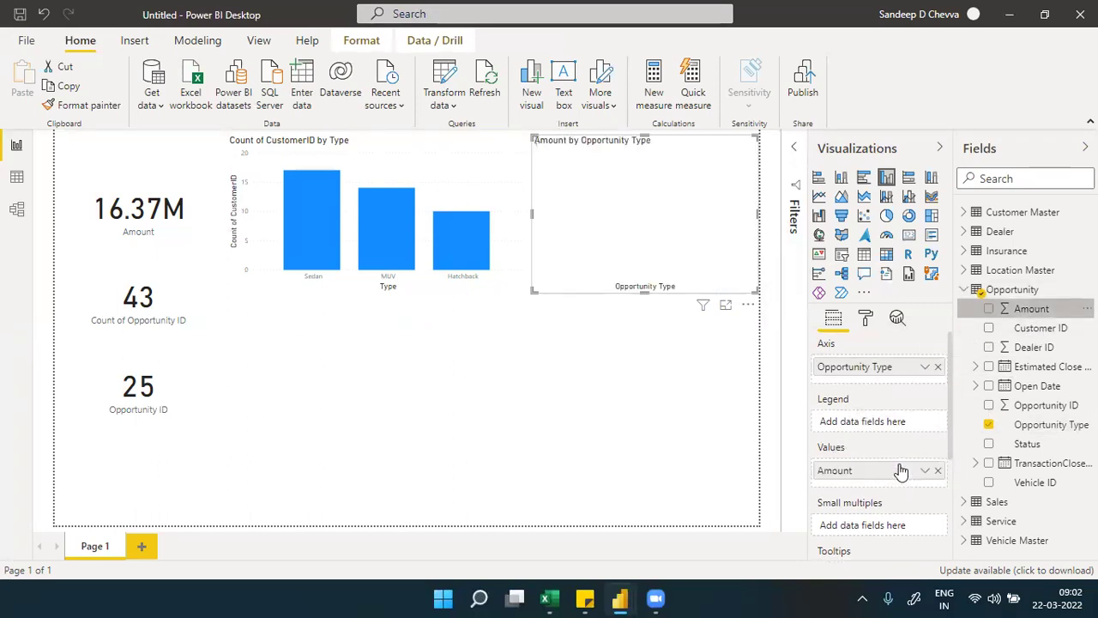
left_click(878, 149)
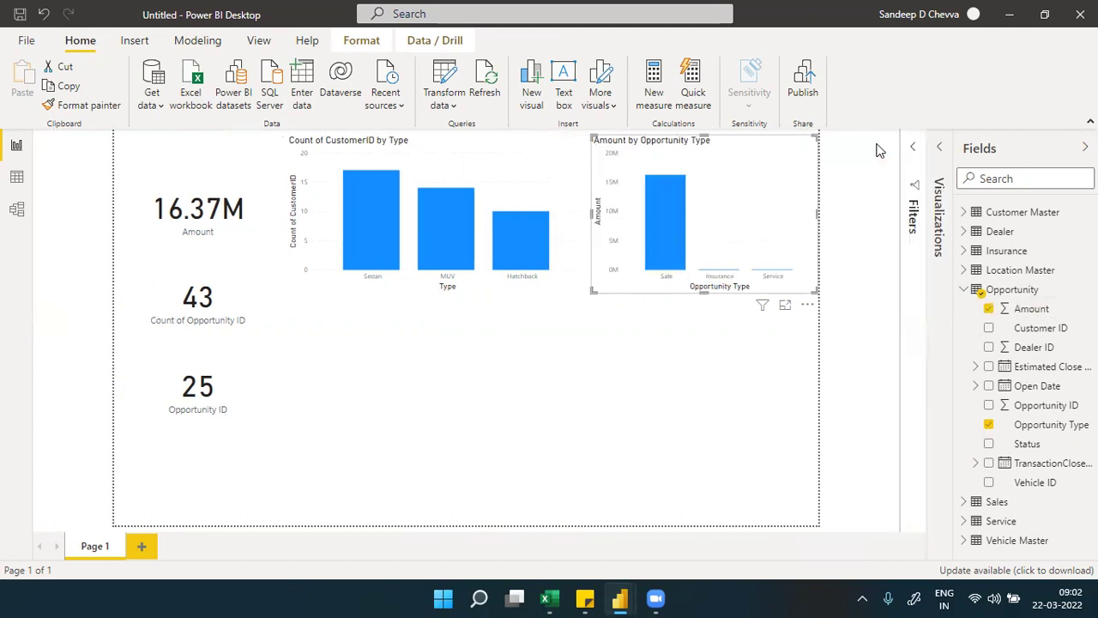
Hide the field list in the untitled report and inspect the Vehicle Trend by Age Group chart in the reference dashboard.
left_click(983, 152)
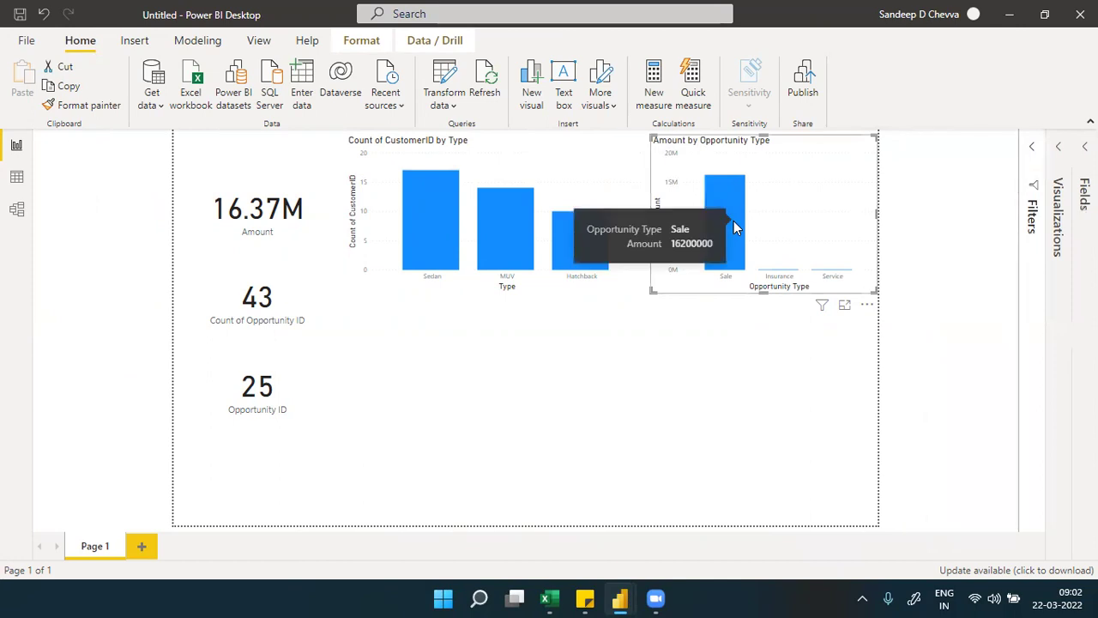
left_click(515, 343)
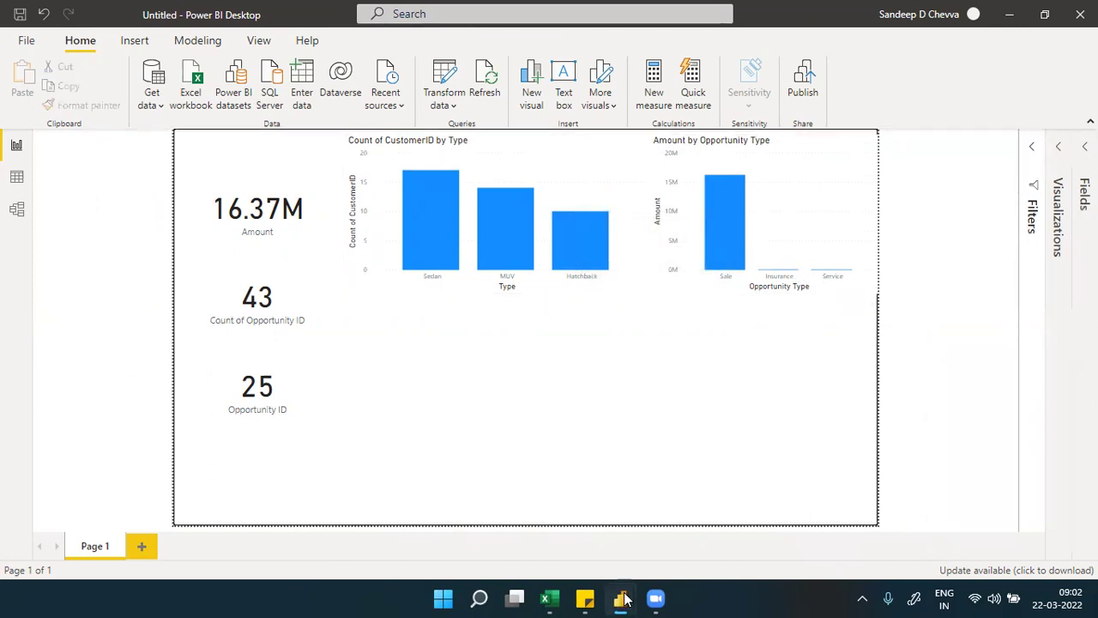
mouse_move(620, 598)
left_click(586, 564)
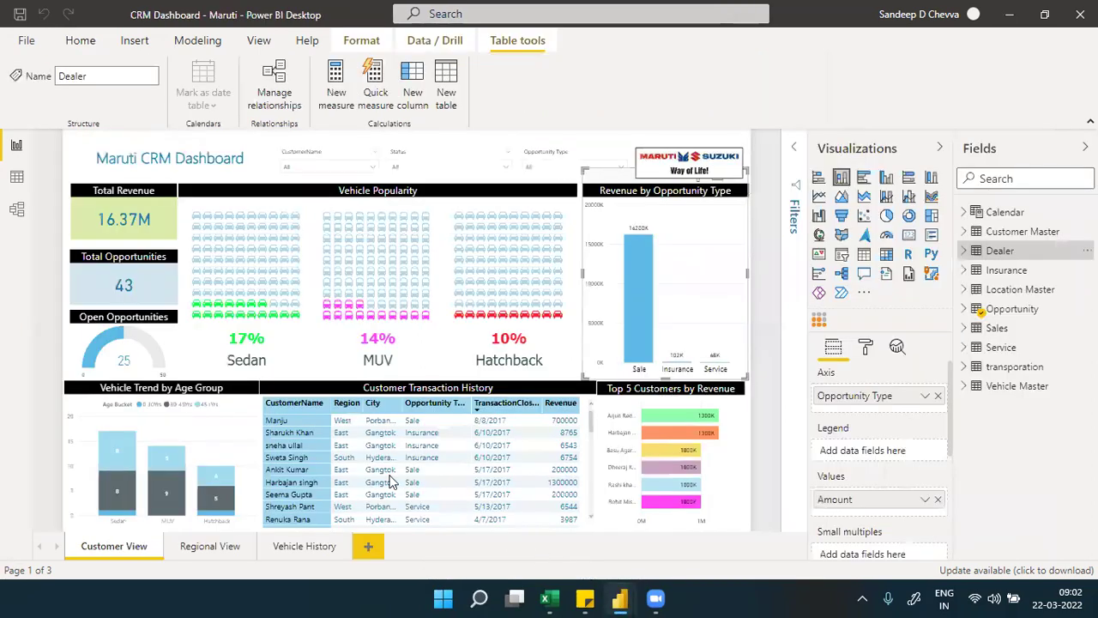
left_click(176, 390)
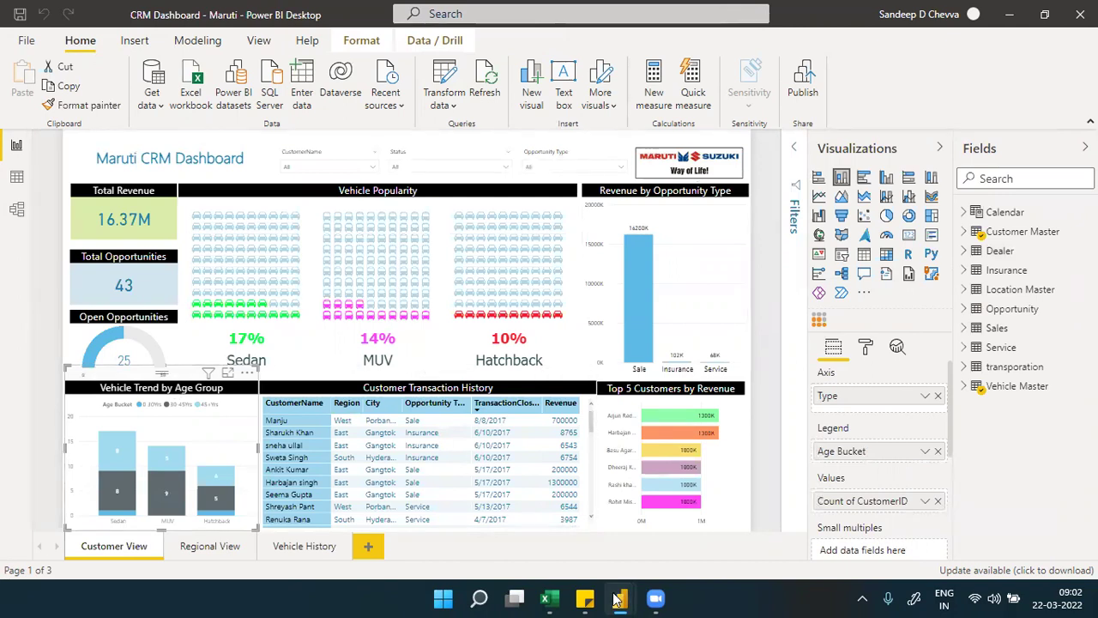
Look over the table relationships in the untitled report's model and return to its report page.
mouse_move(618, 600)
left_click(662, 562)
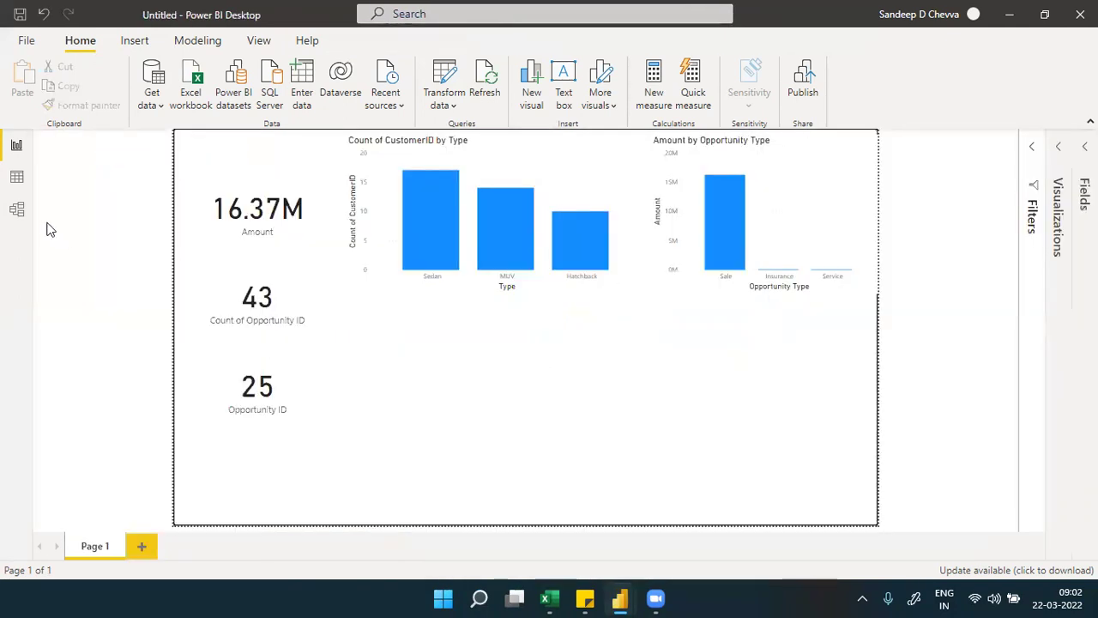
left_click(24, 220)
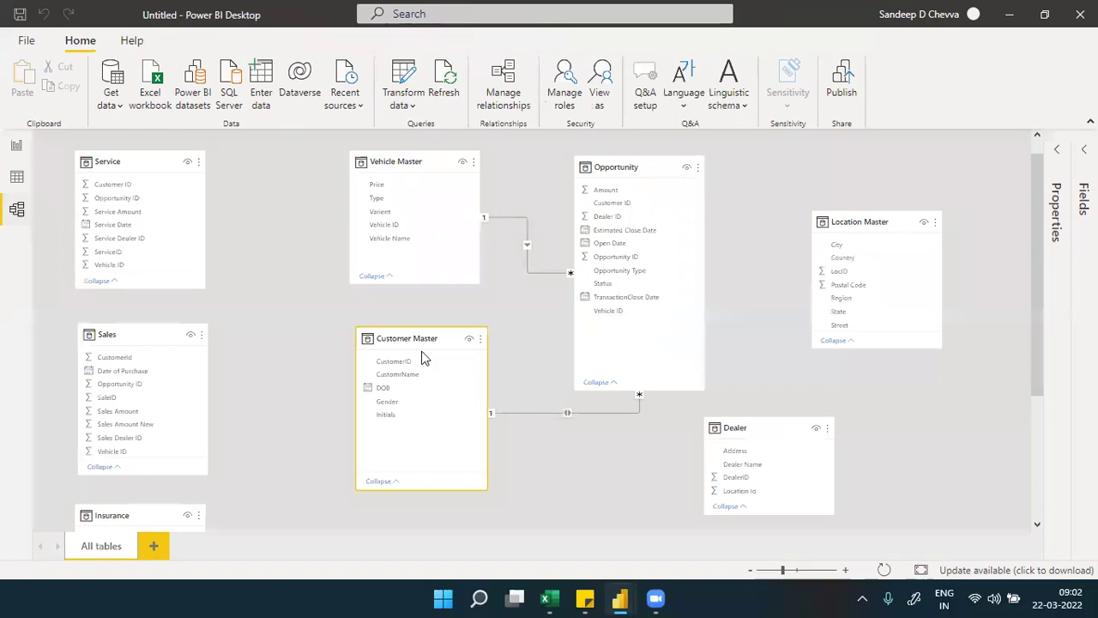
left_click(27, 146)
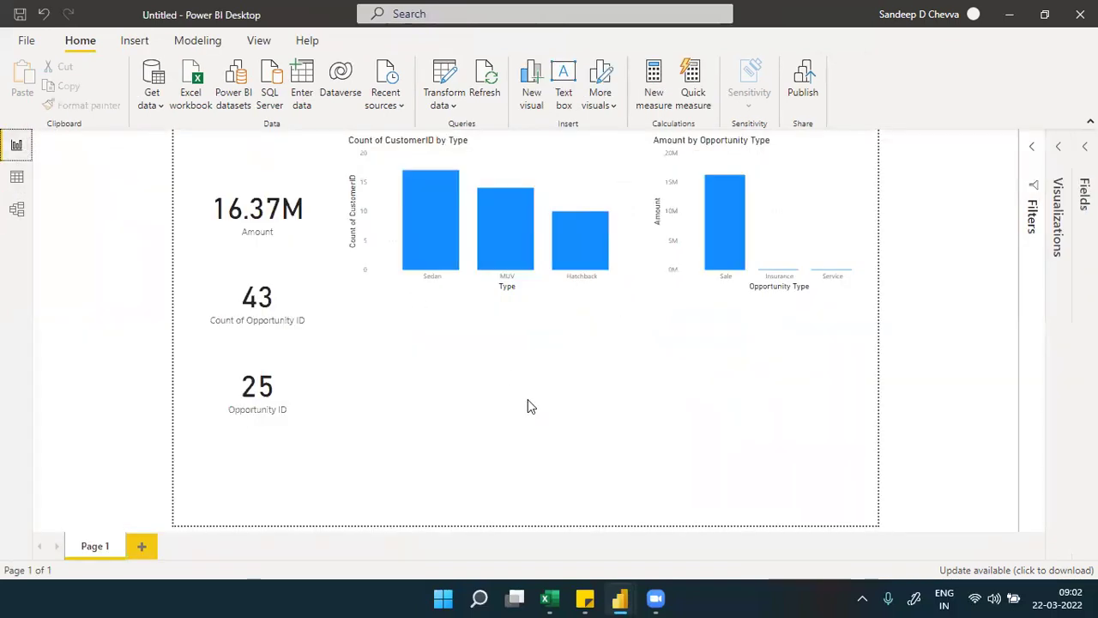
Expand the Customer Master table in the reference dashboard and select its Age Bucket column.
mouse_move(623, 599)
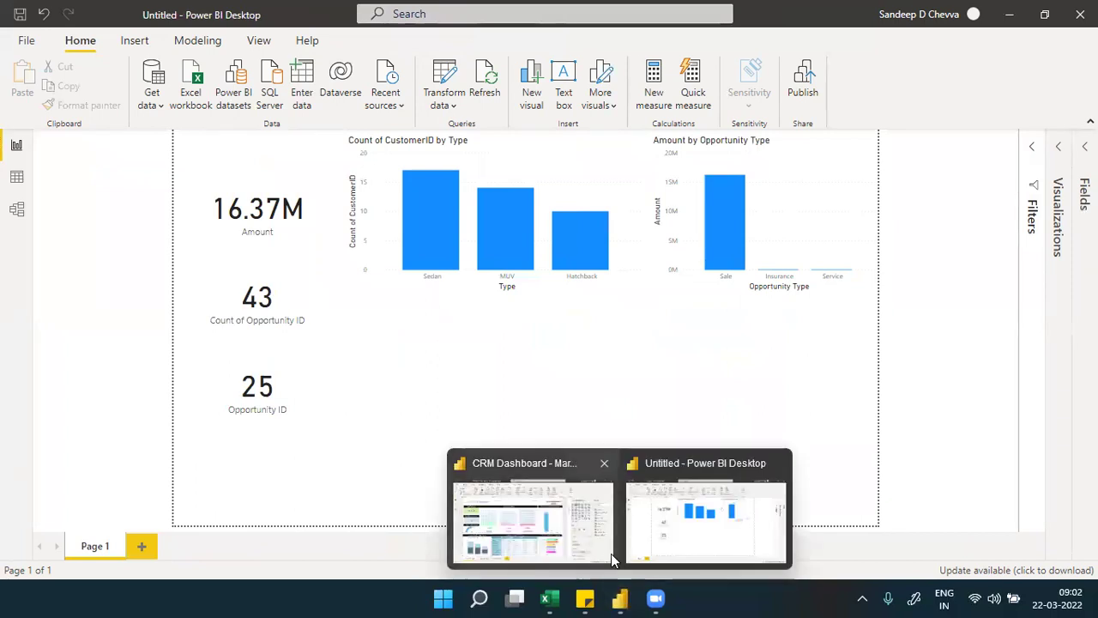
left_click(605, 555)
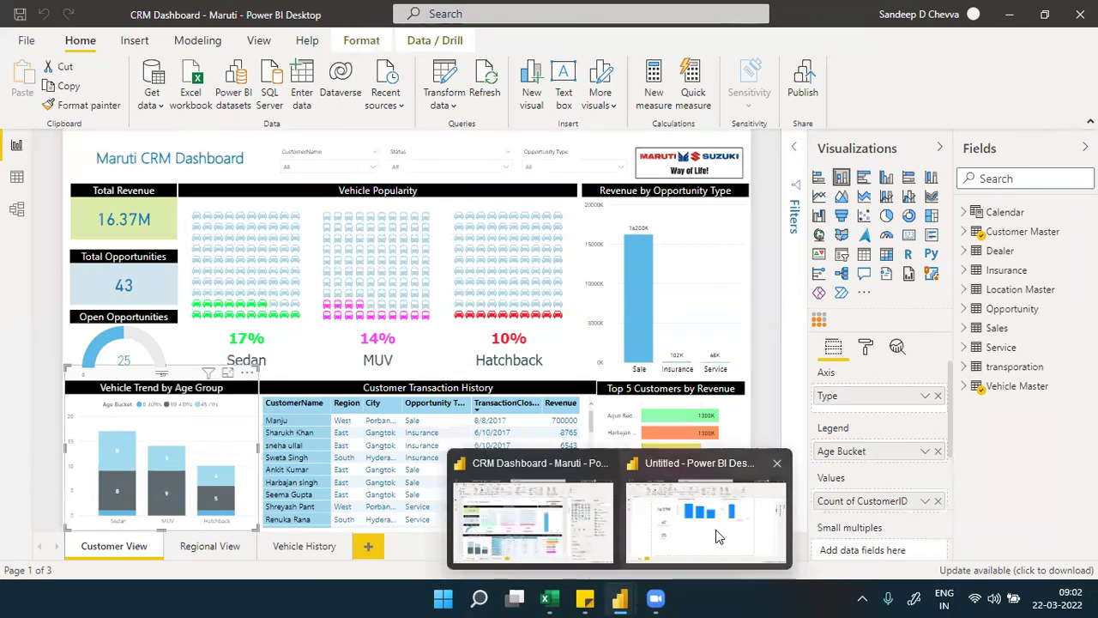
left_click(968, 234)
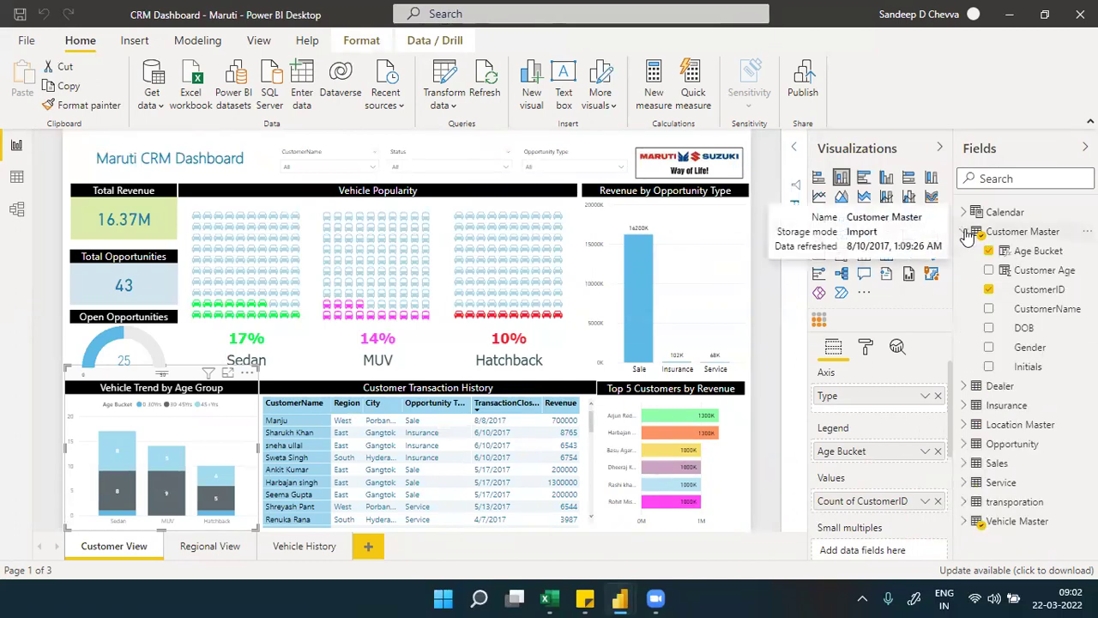
left_click(1022, 257)
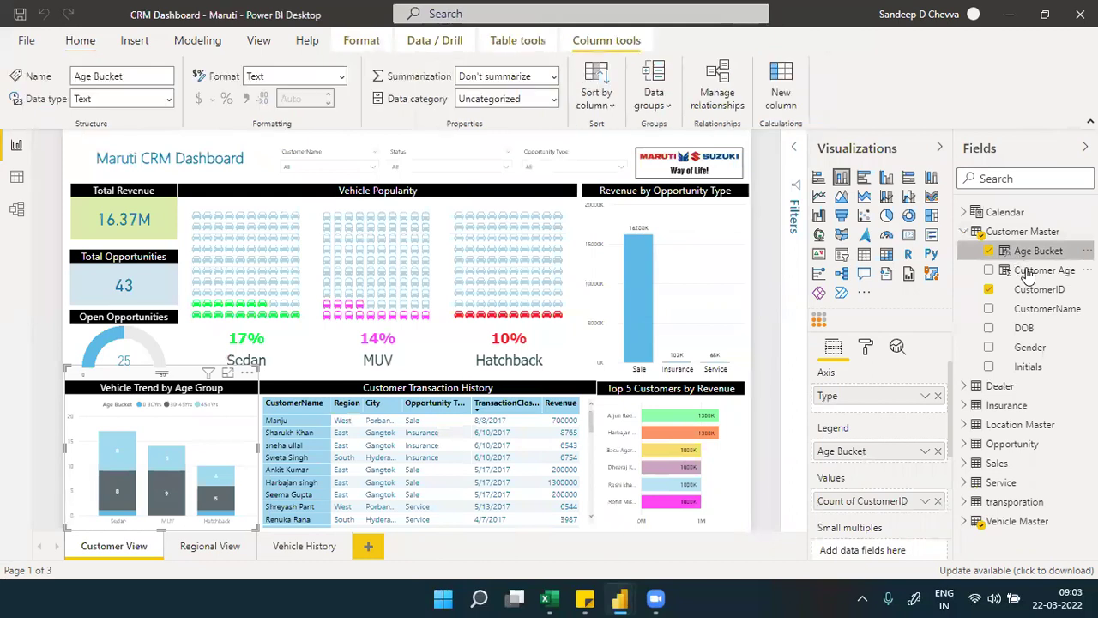
Examine the parts of the Customer Age column's DATEDIFF formula in the reference dashboard.
left_click(1044, 270)
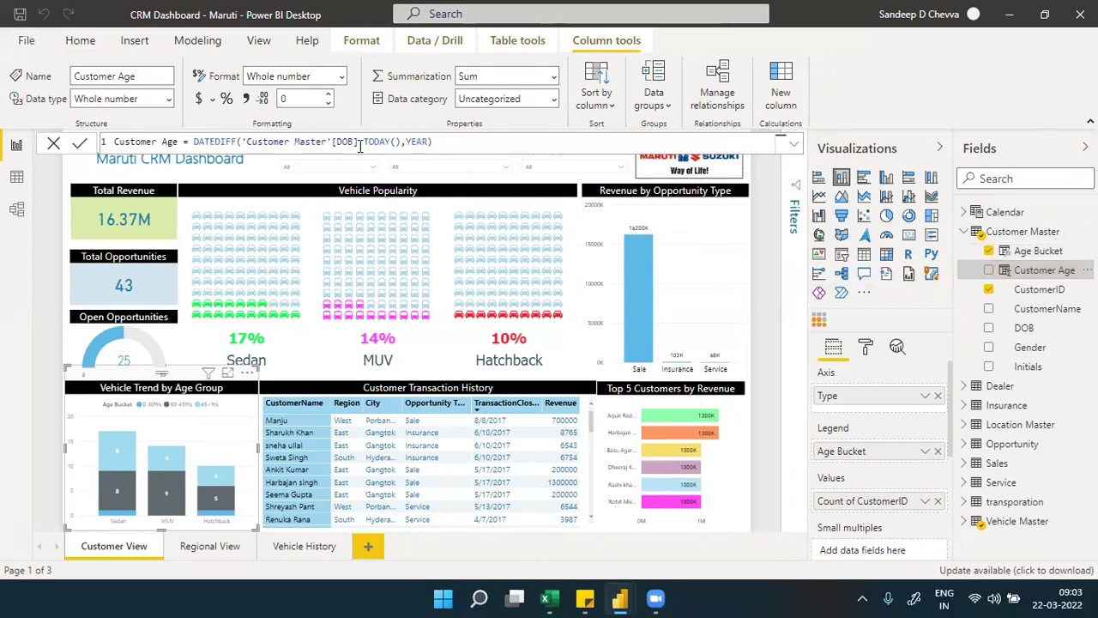
double_click(243, 143)
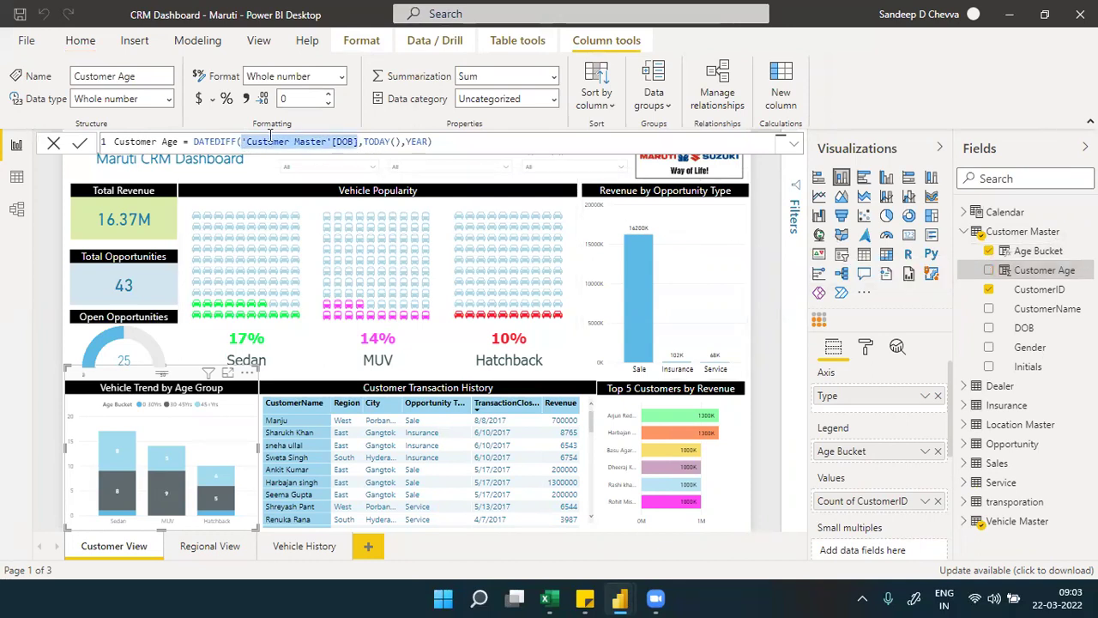
left_click_drag(401, 143, 361, 142)
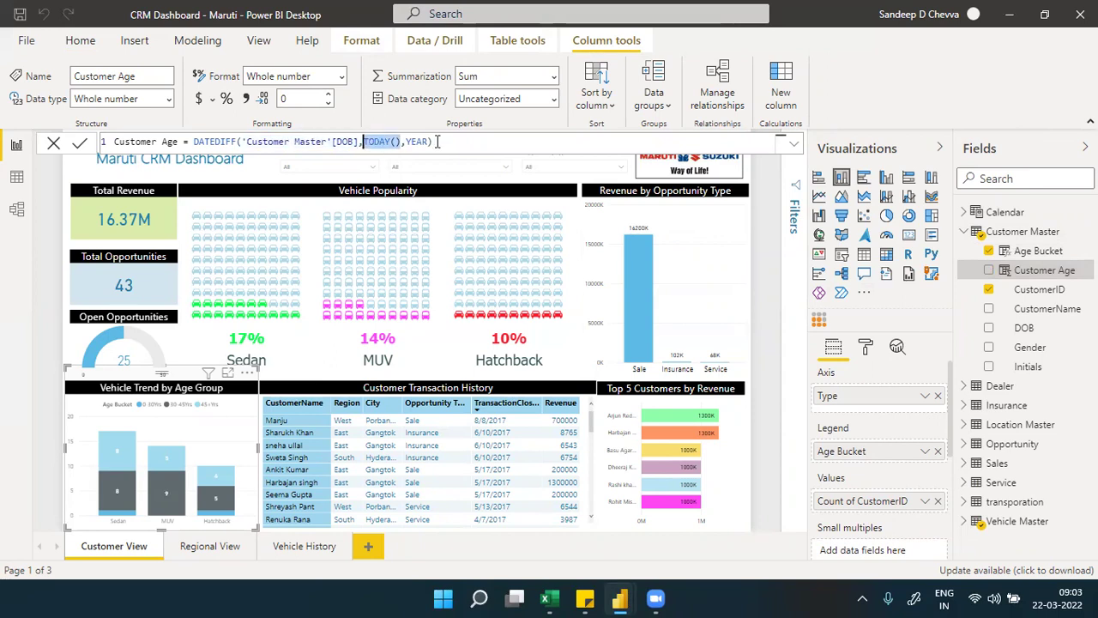
left_click(437, 141)
left_click(192, 143, "shift")
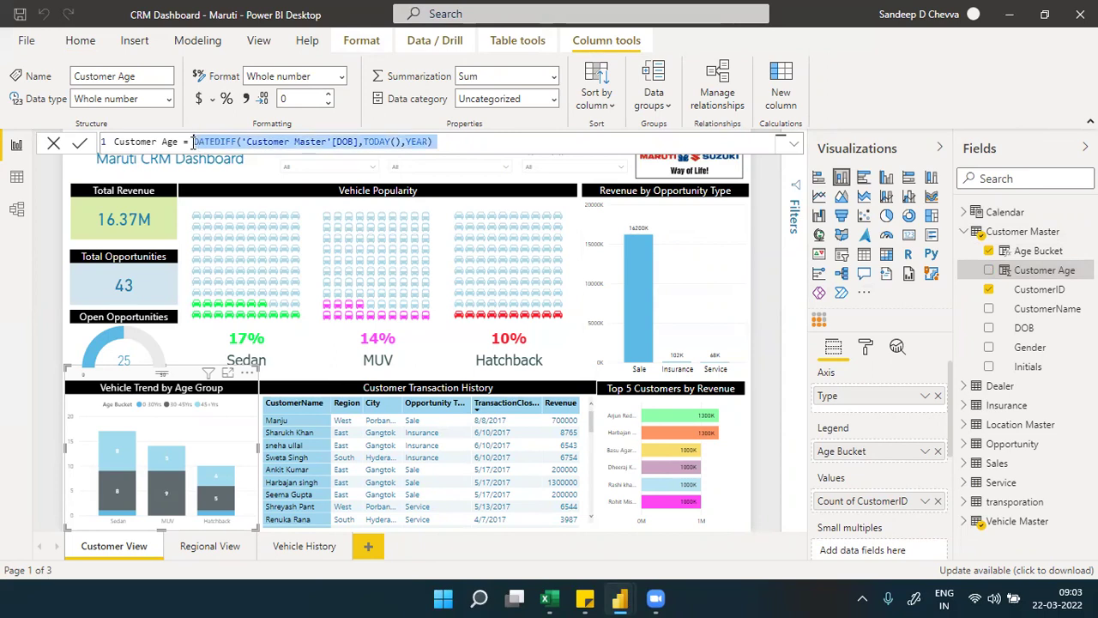
left_click(358, 143)
type(",")
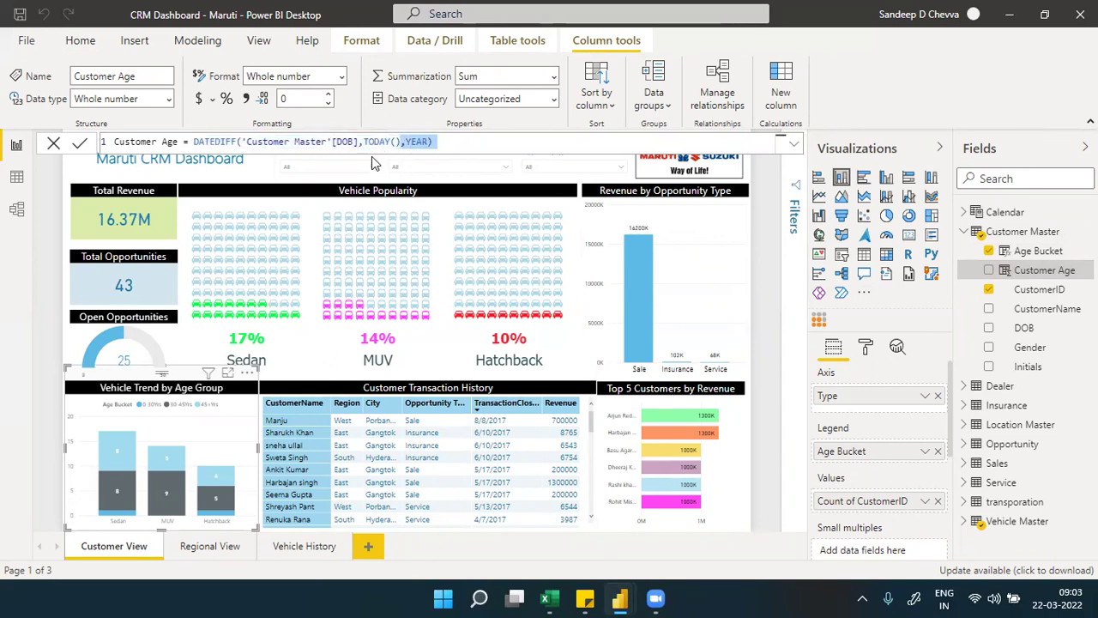
left_click_drag(400, 143, 426, 143)
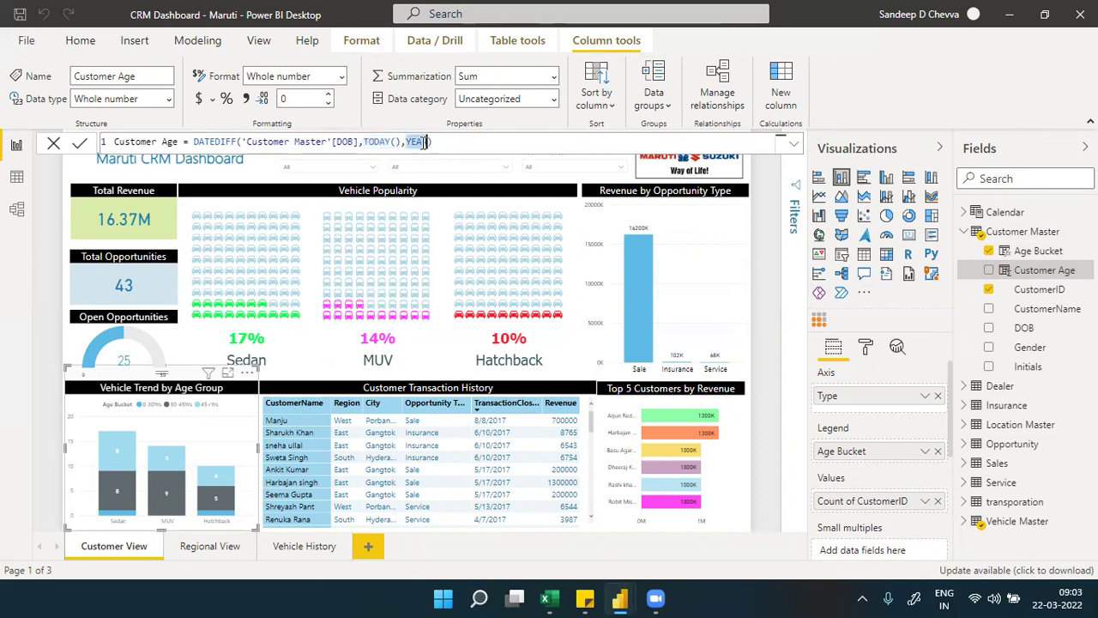
left_click(156, 141)
left_click_drag(177, 141, 113, 142)
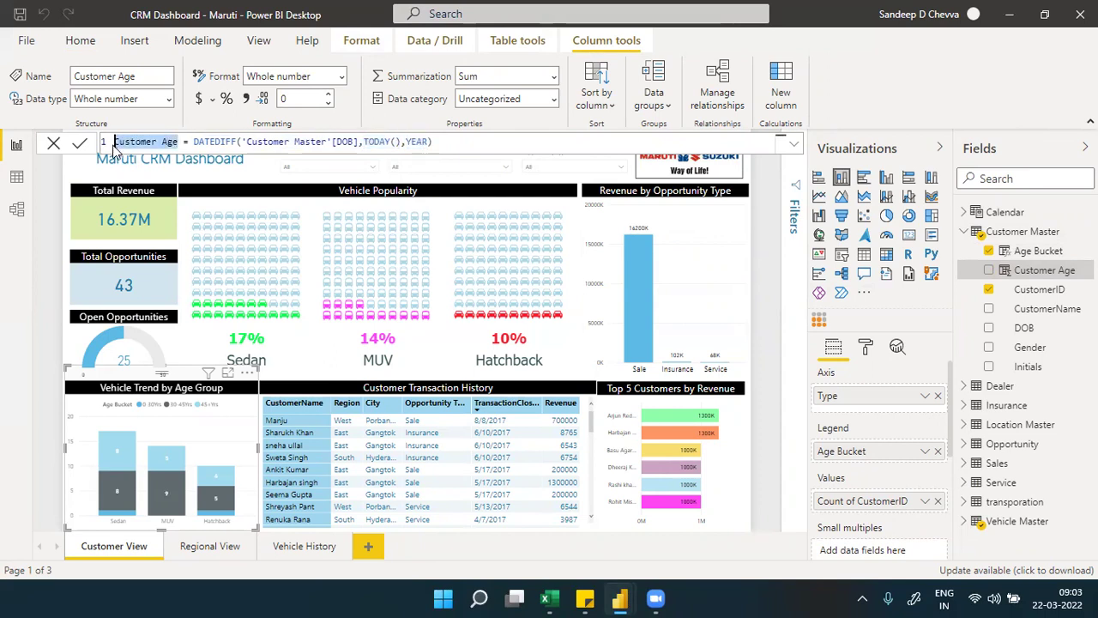
Examine the nested IF formula behind the Age Bucket column in the reference dashboard.
left_click(1030, 252)
left_click(362, 142)
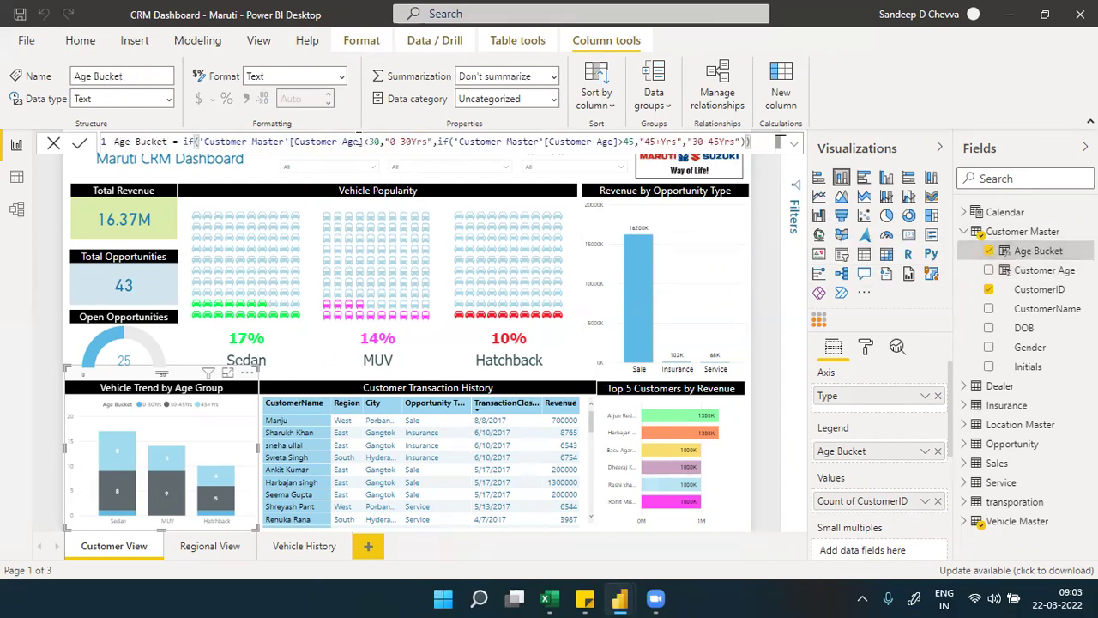
double_click(375, 142)
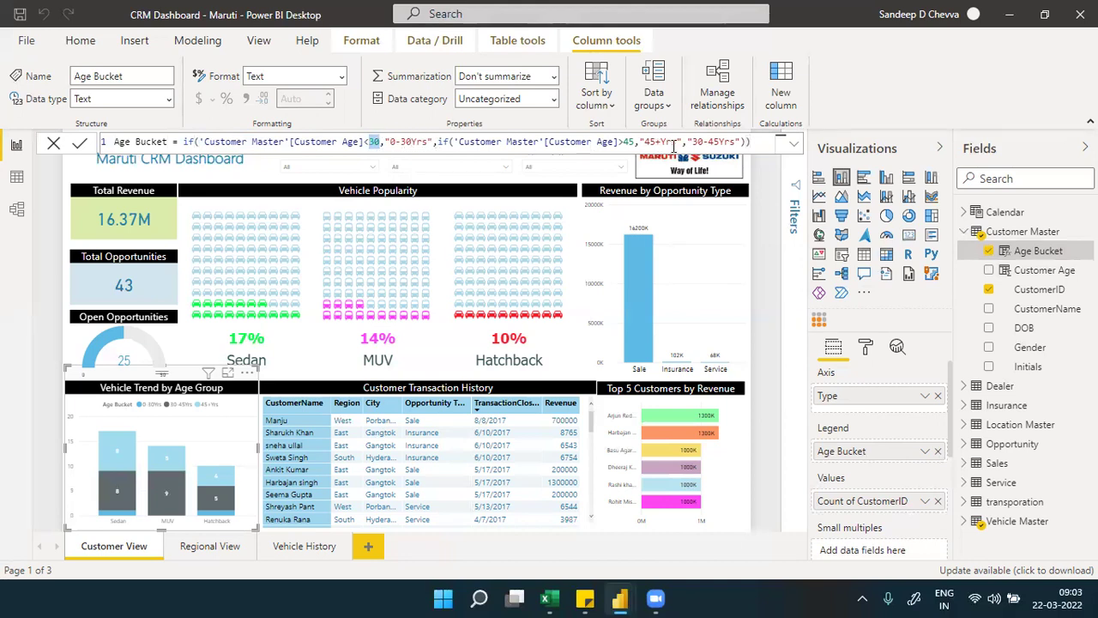
left_click_drag(757, 142, 111, 148)
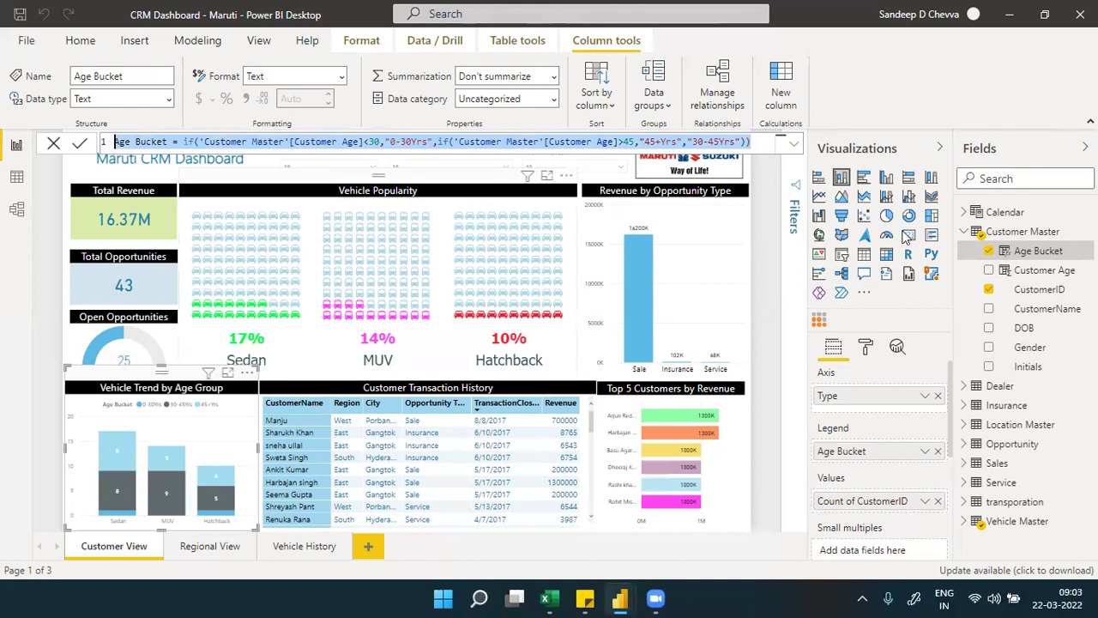
Copy the complete Customer Age formula, including its column name, from the reference dashboard's Customer Master table.
left_click(1038, 270)
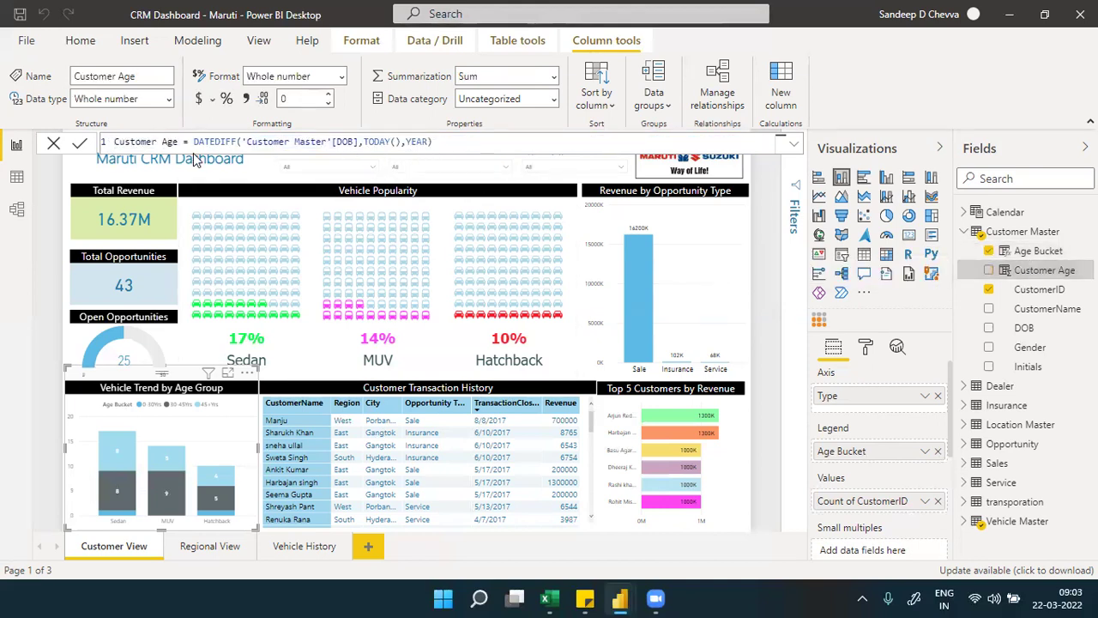
left_click_drag(352, 136, 469, 151)
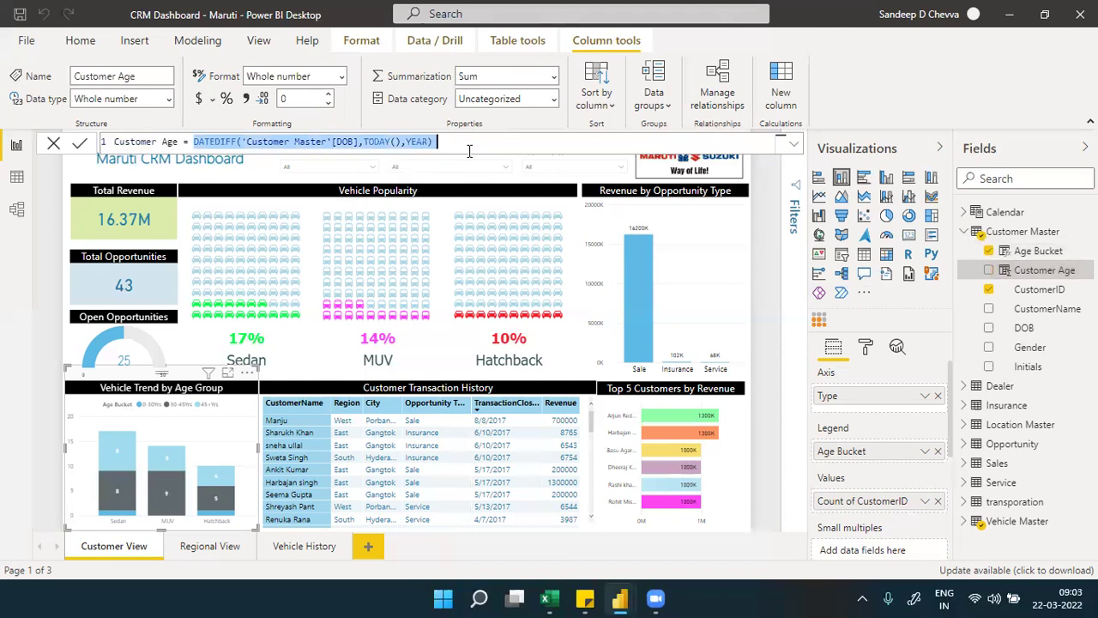
left_click(470, 151)
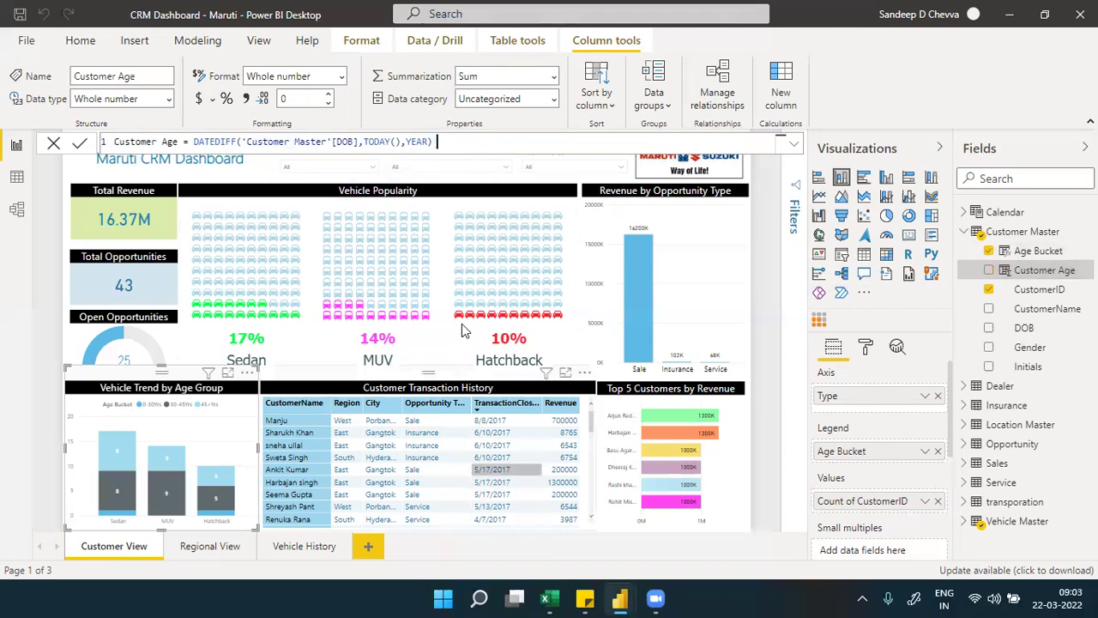
left_click_drag(115, 142, 388, 170)
left_click(300, 144)
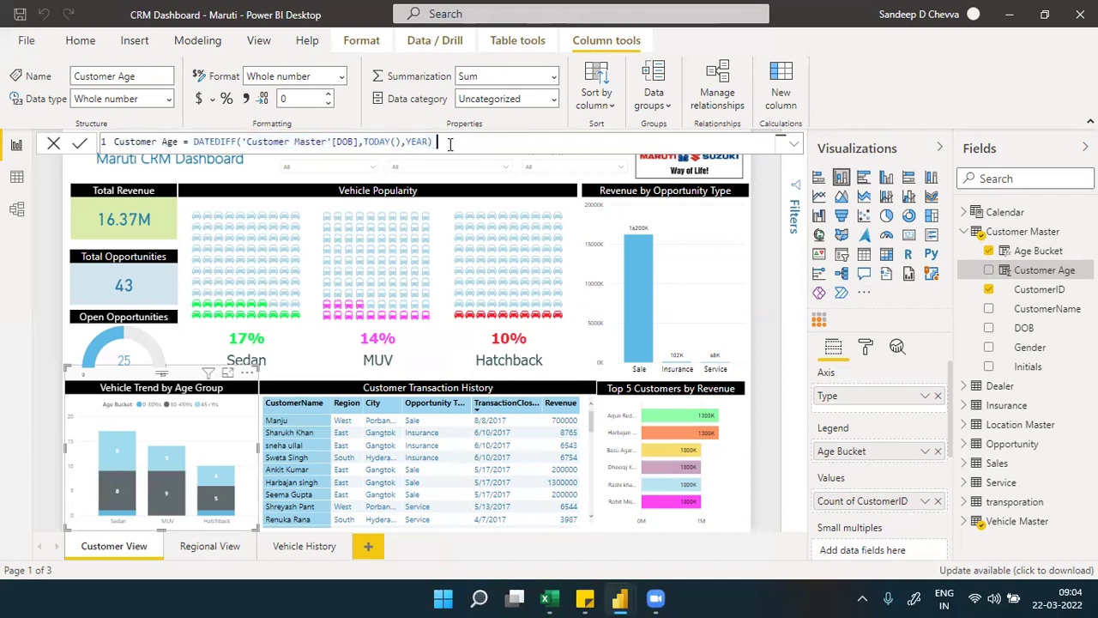
left_click_drag(433, 143, 110, 147)
key("ctrl+c")
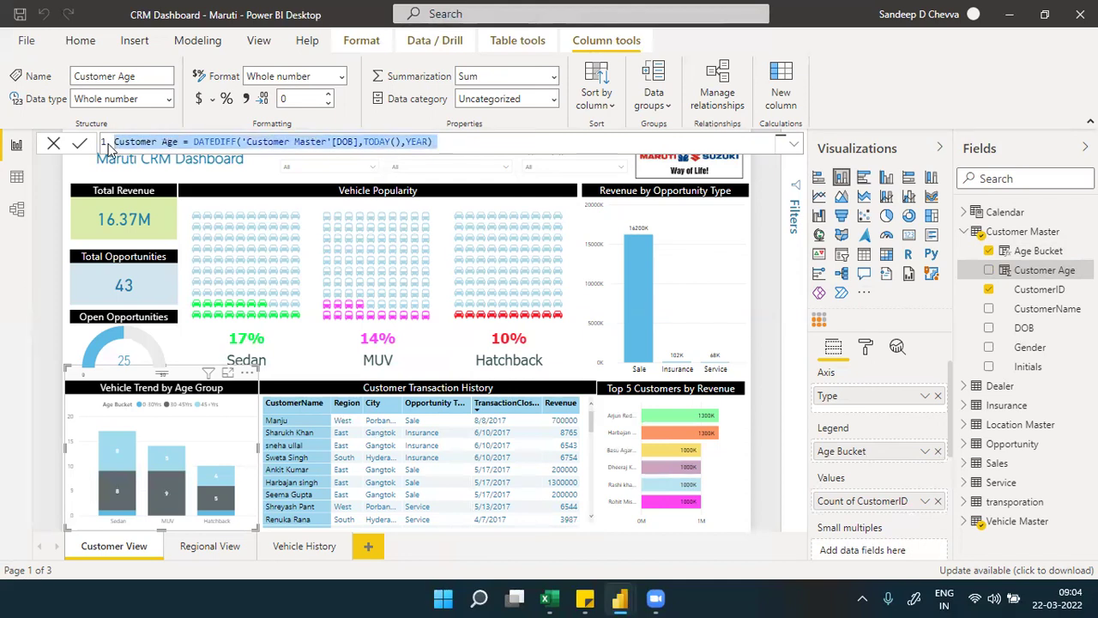
Add a calculated column to Customer Master in the untitled report: Customer Age = DATEDIFF('Customer Master'[DOB],TODAY(),YEAR).
left_click(622, 599)
left_click(675, 553)
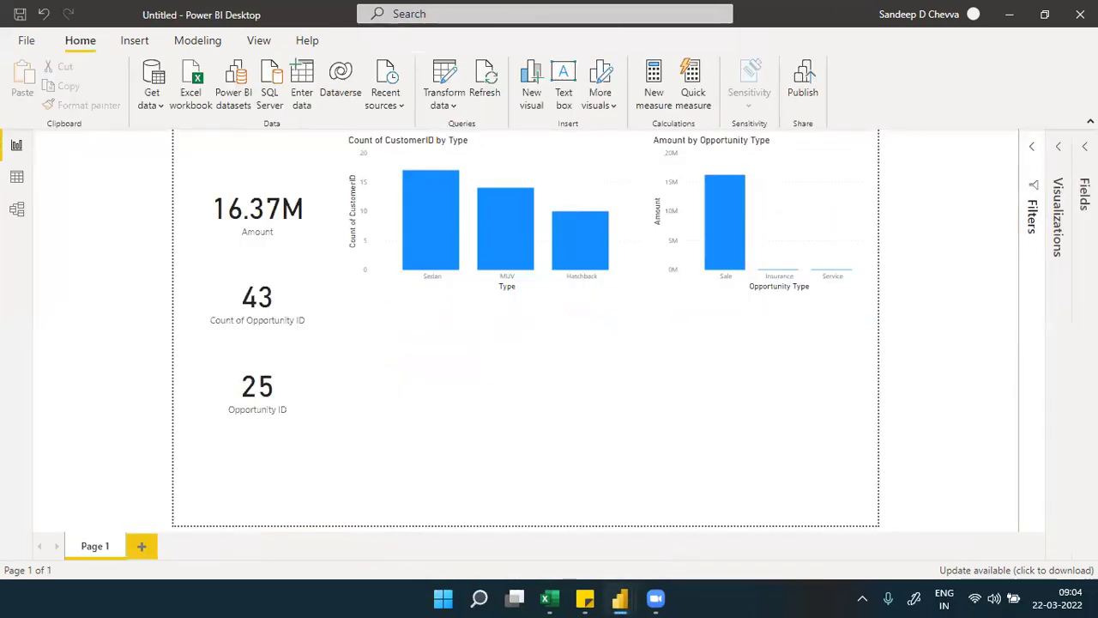
left_click(1085, 196)
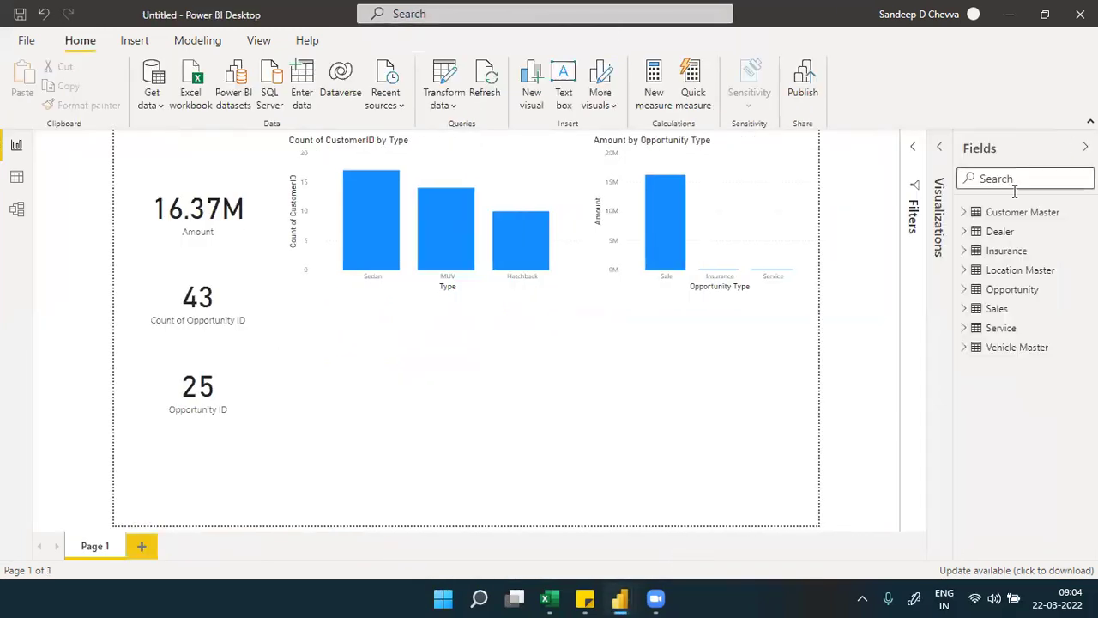
left_click(964, 215)
left_click(1087, 212)
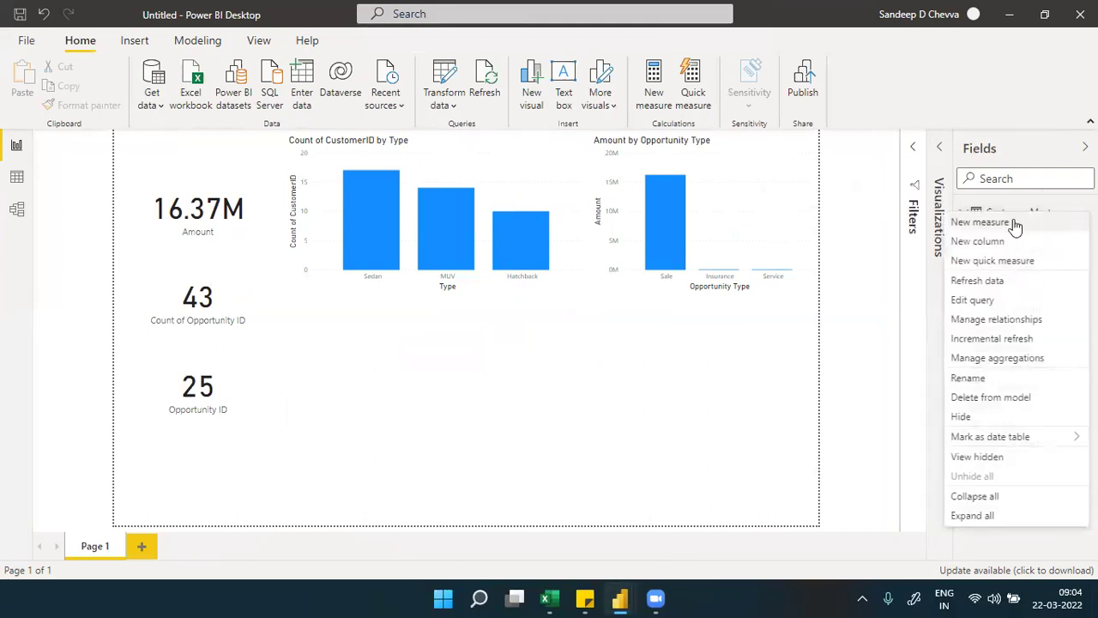
key("Escape")
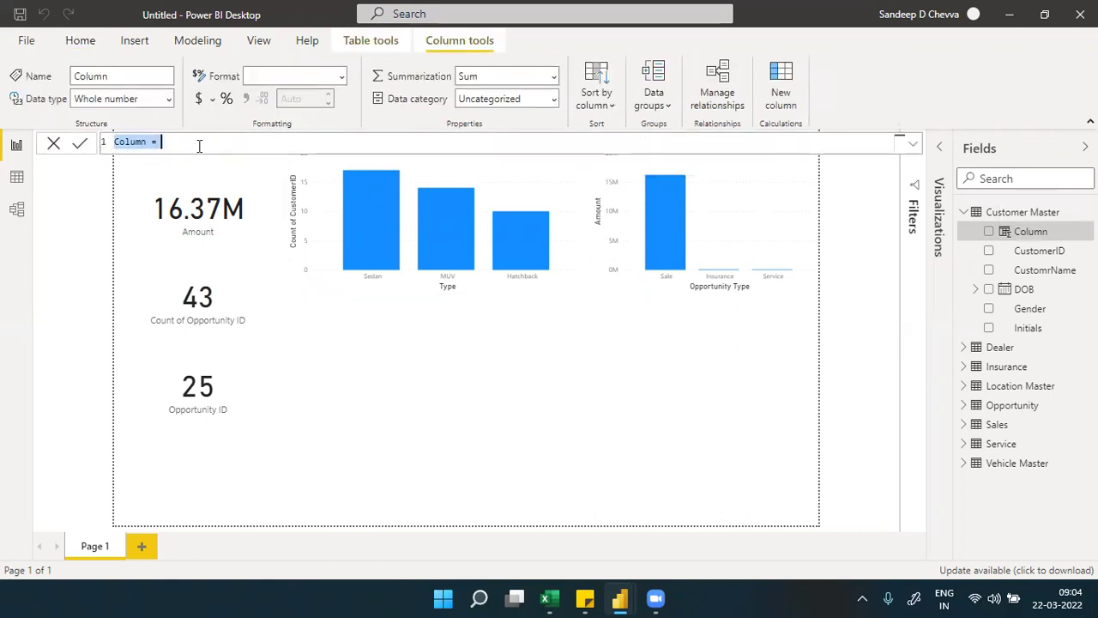
left_click(199, 146)
key("ctrl+a")
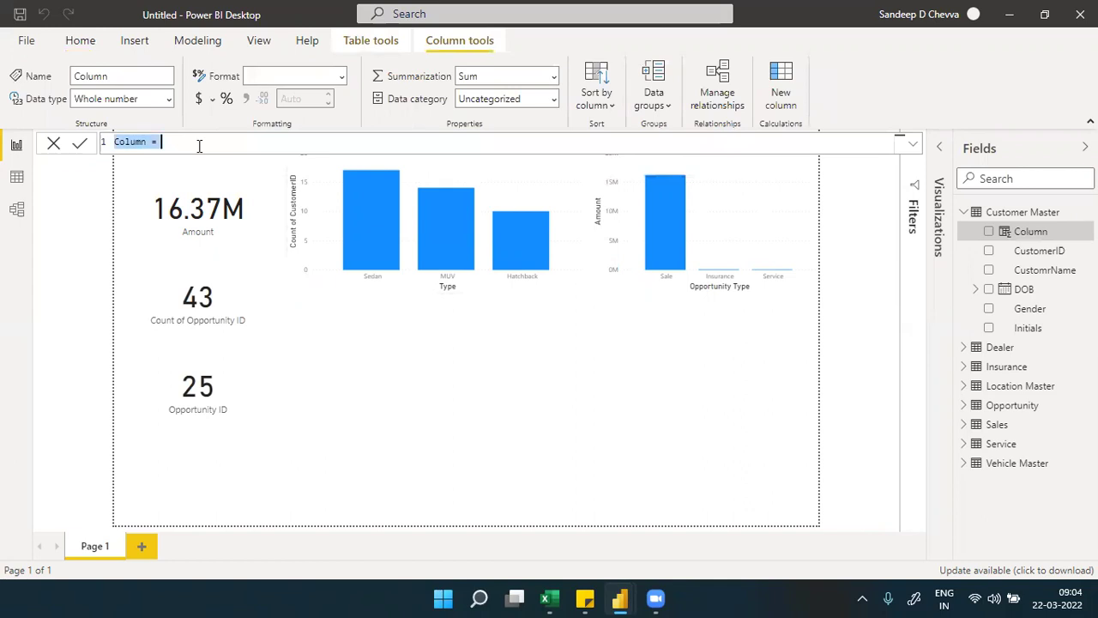
key("ctrl+v")
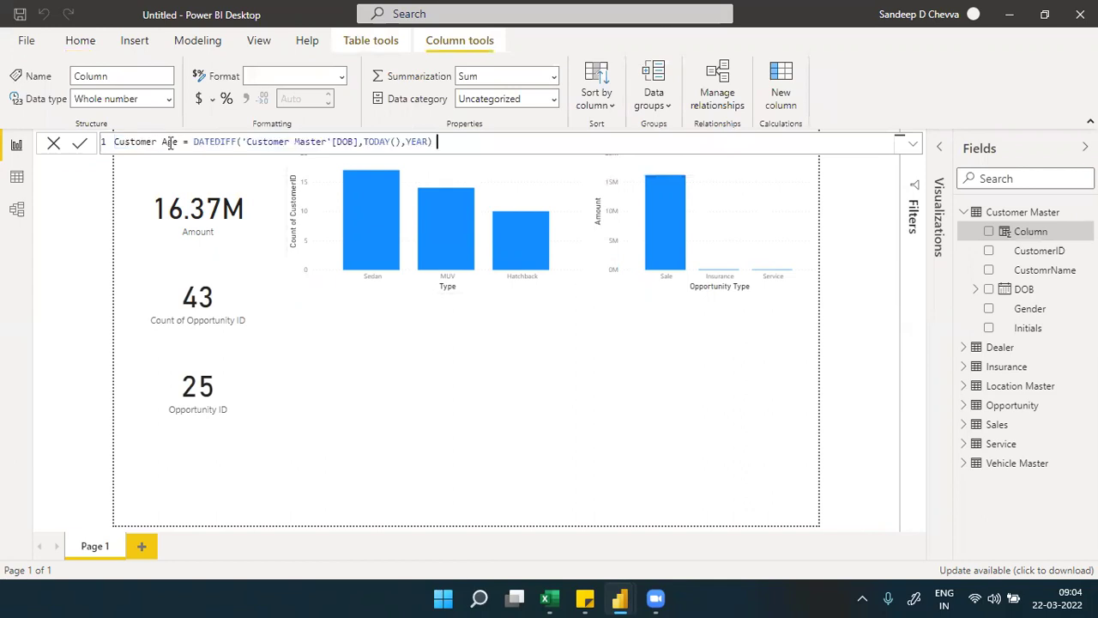
left_click(79, 144)
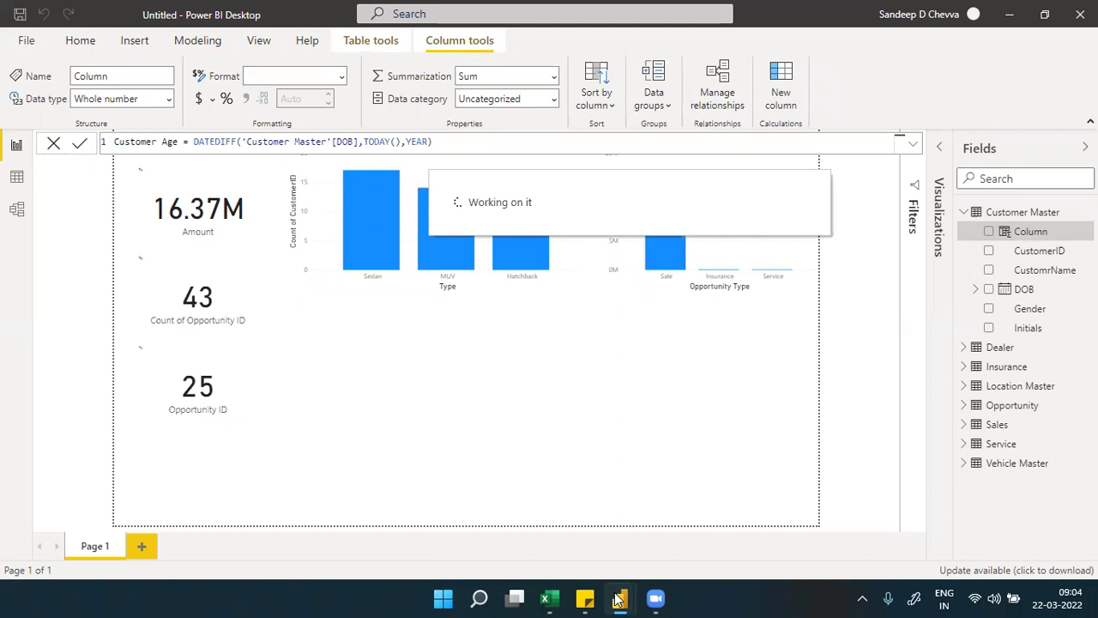
Copy the complete Age Bucket formula, including its column name, from the reference dashboard's Customer Master table.
mouse_move(619, 598)
left_click(590, 528)
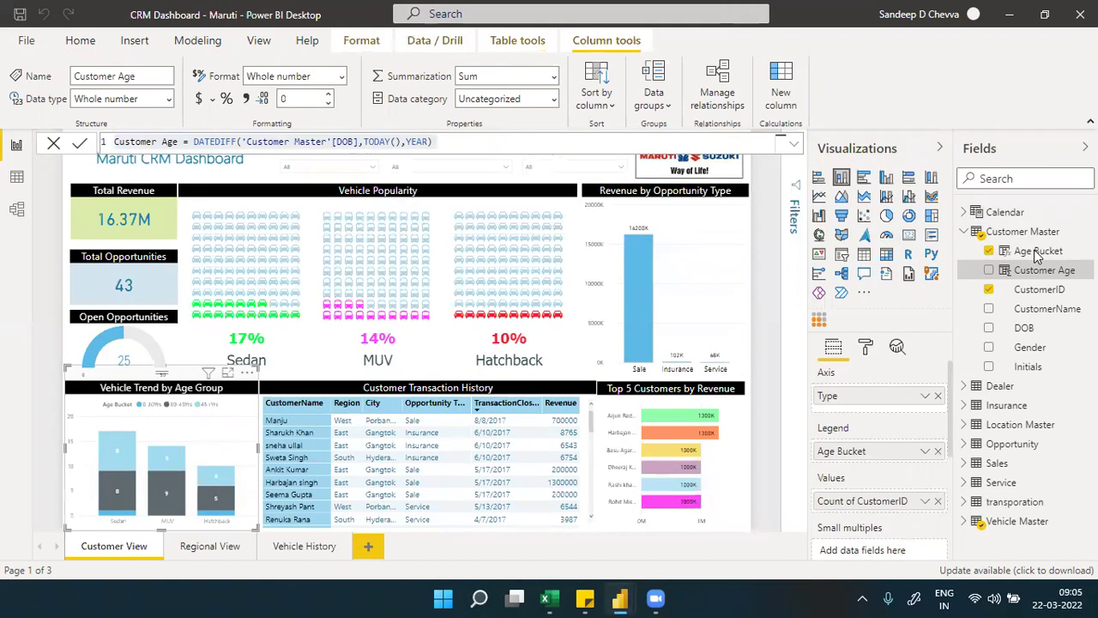
key("alt+Tab")
mouse_move(622, 597)
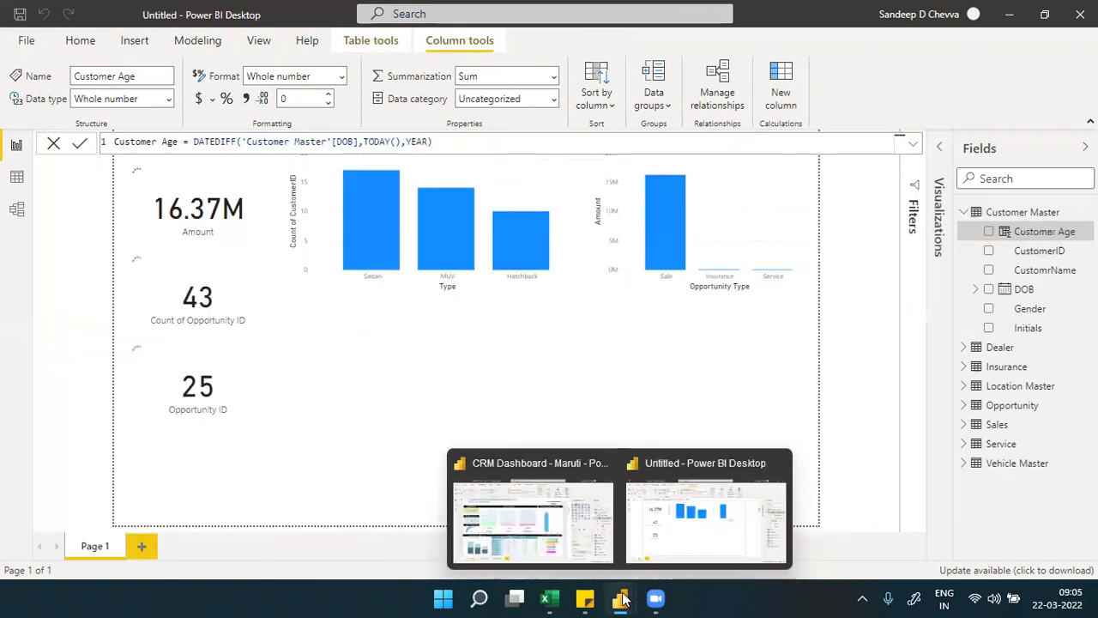
left_click(577, 561)
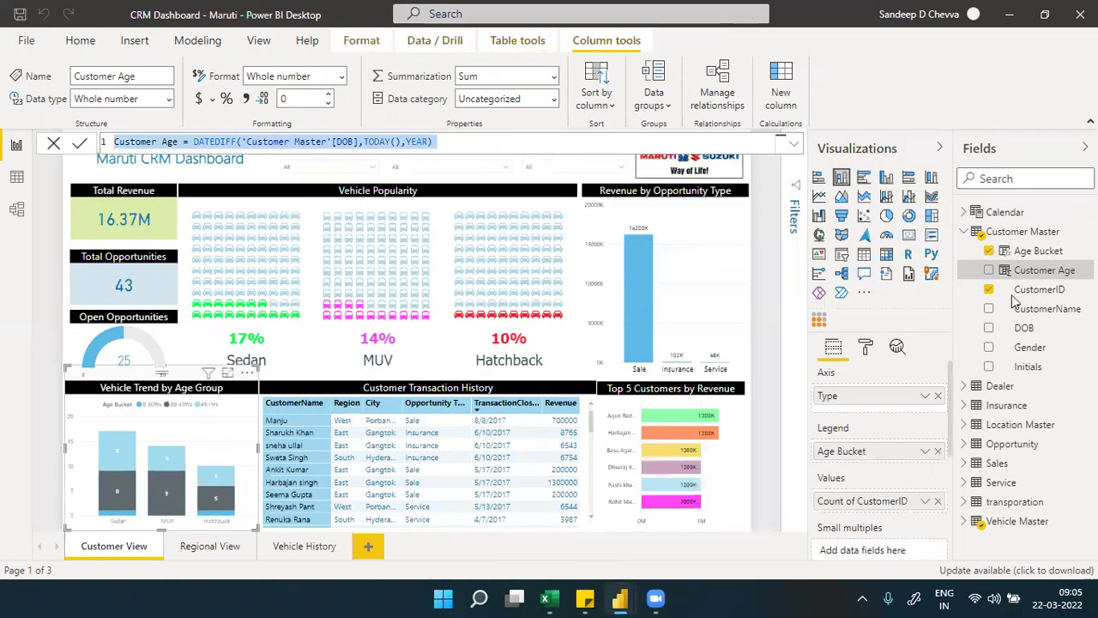
left_click(1036, 253)
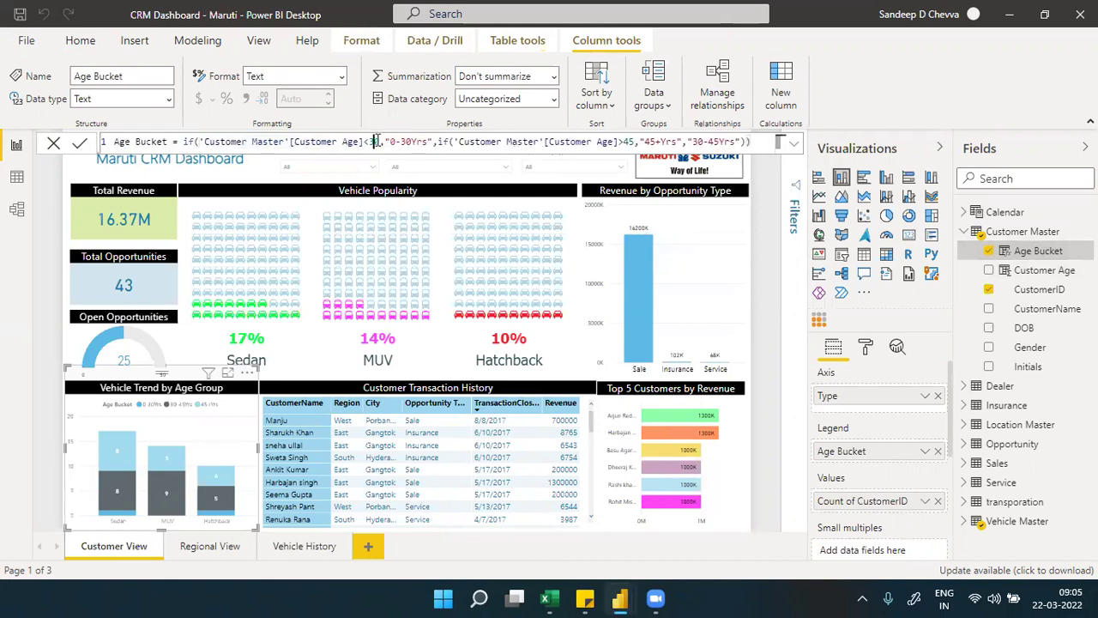
key("ctrl+a")
key("ctrl+c")
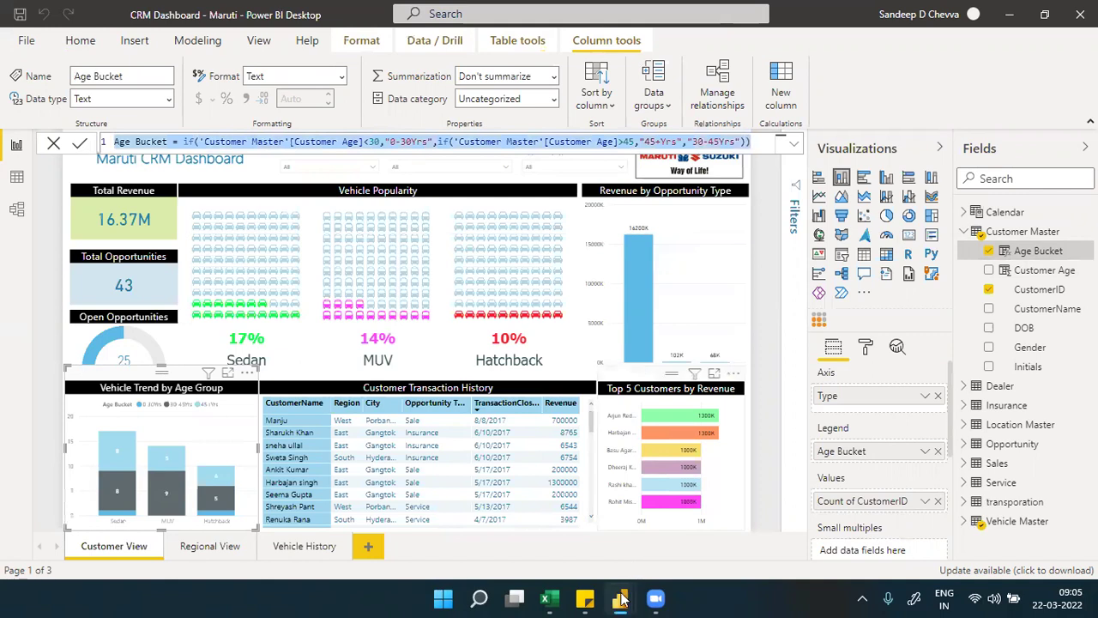
Add a calculated column to Customer Master in the untitled report: Age Bucket = if('Customer Master'[Customer Age]<30,"0-30Yrs",if('Customer Master'[Customer Age]>45,"45+Yrs","30-45Yrs")).
left_click(675, 553)
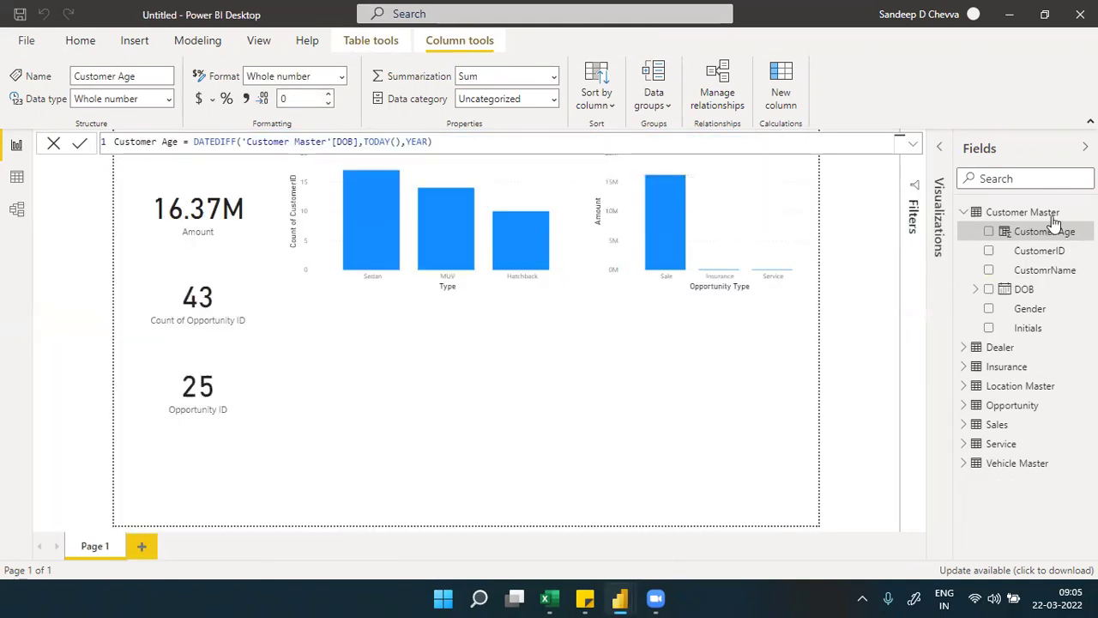
left_click(1085, 212)
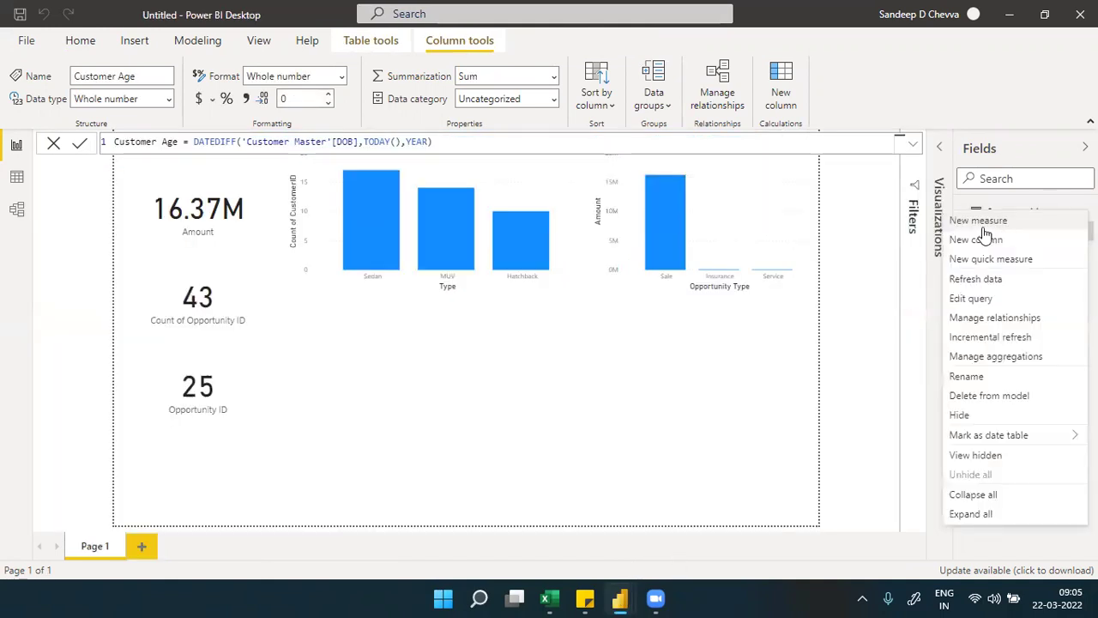
left_click(585, 211)
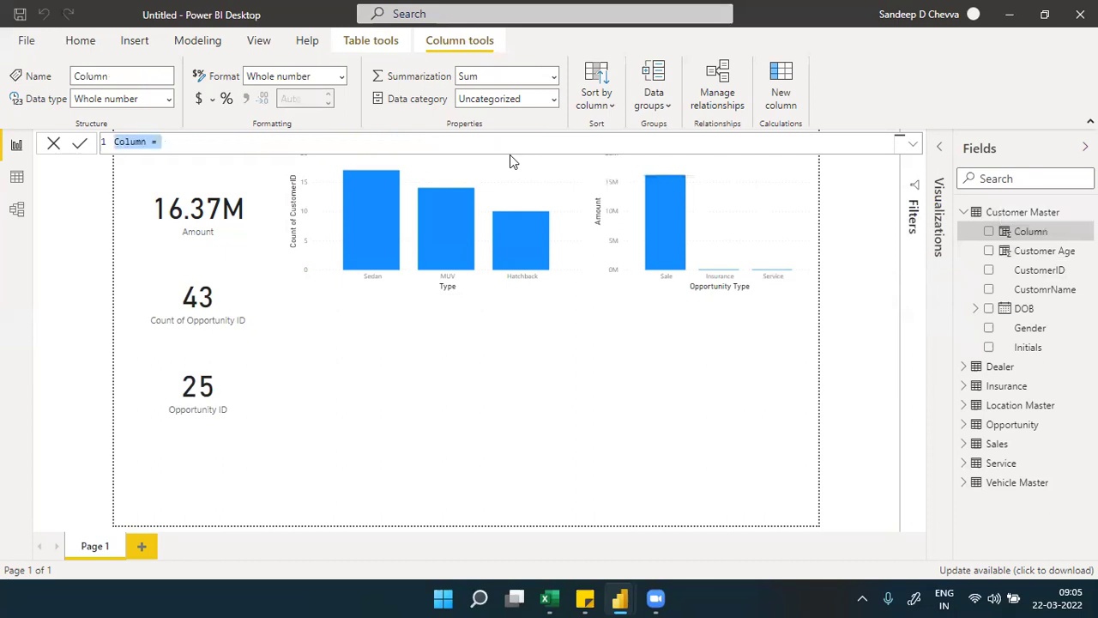
key("ctrl+v")
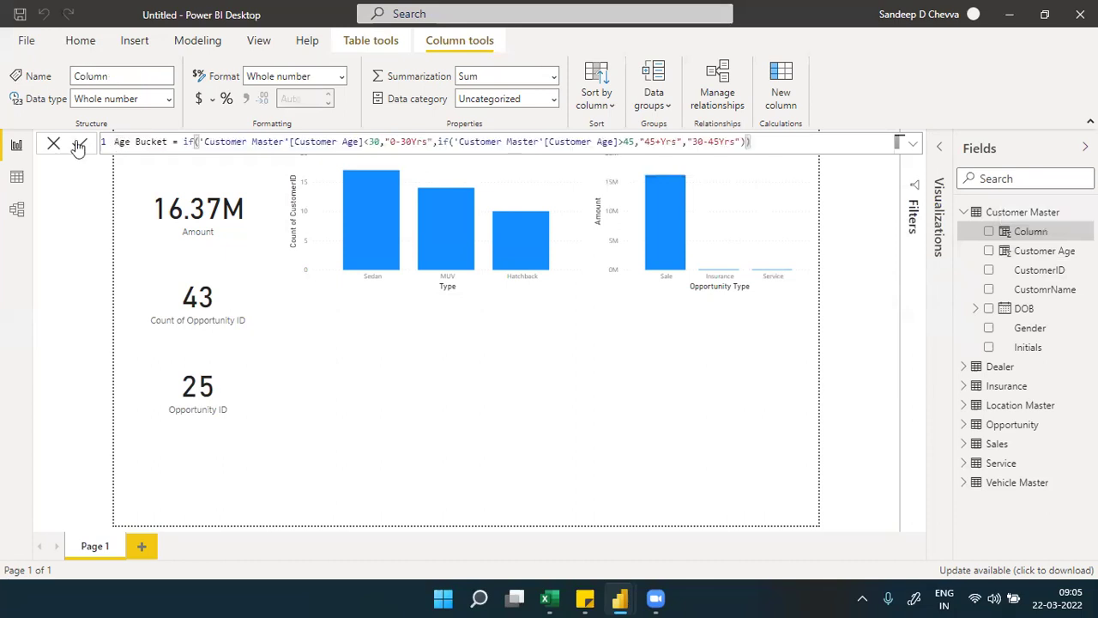
left_click(77, 145)
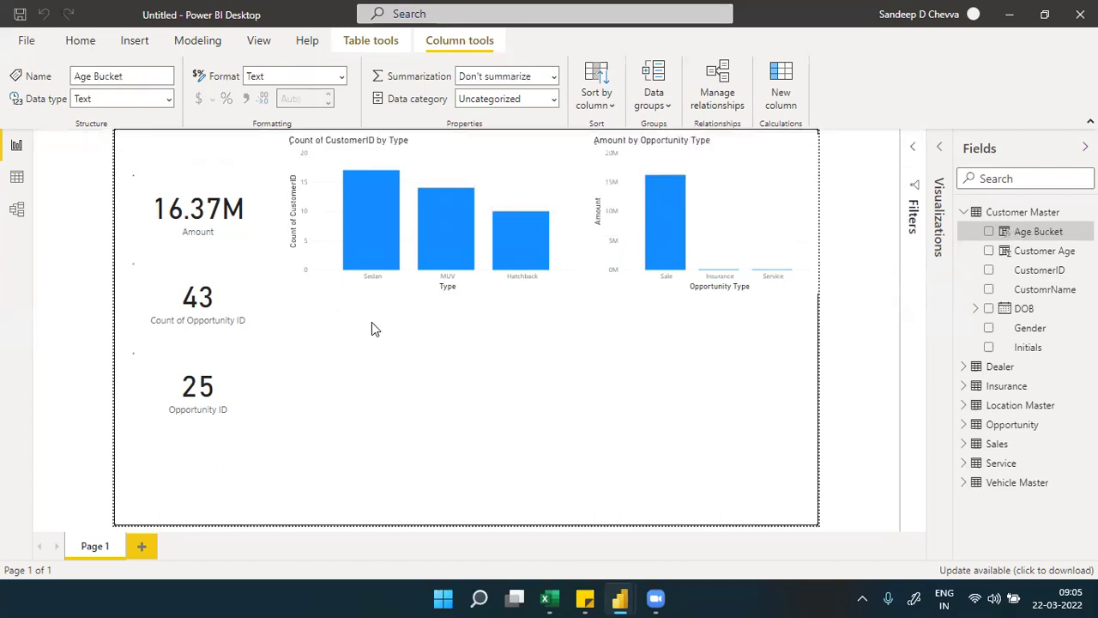
Add a stacked column chart below the Count of CustomerID by Type chart, with Vehicle Master's Type on the axis.
left_click(942, 150)
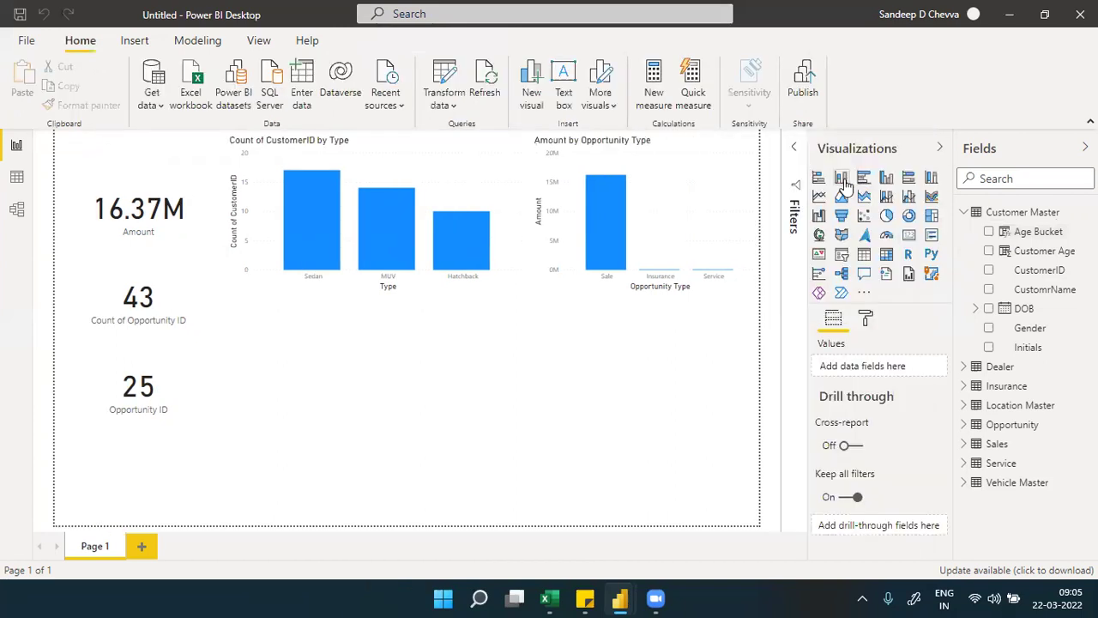
left_click(841, 179)
left_click_drag(386, 348, 406, 413)
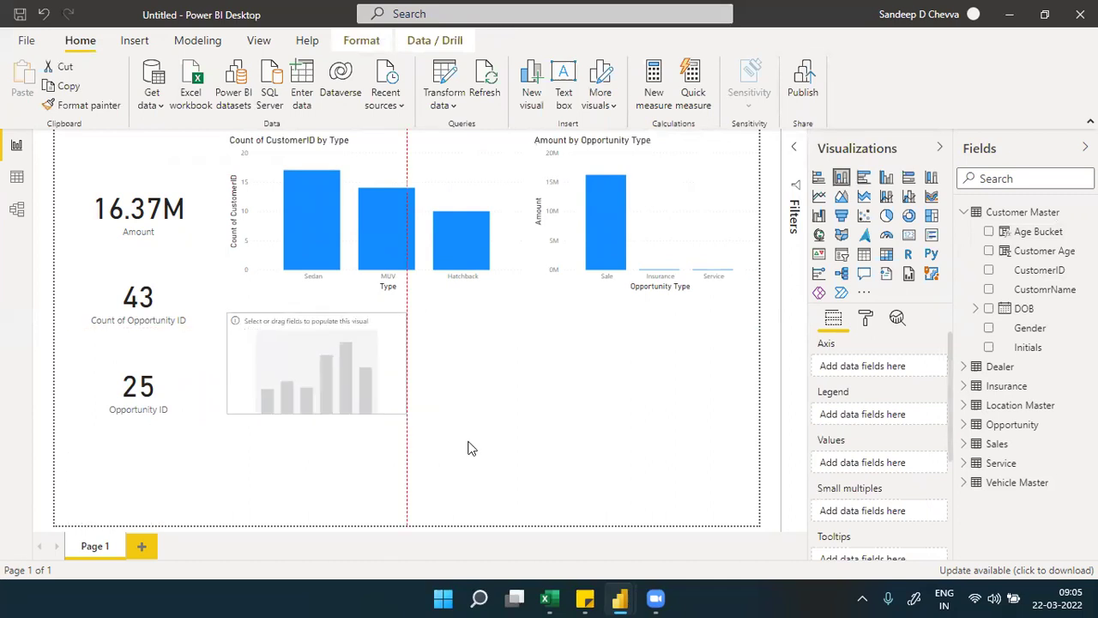
left_click(965, 484)
left_click_drag(1026, 521, 879, 369)
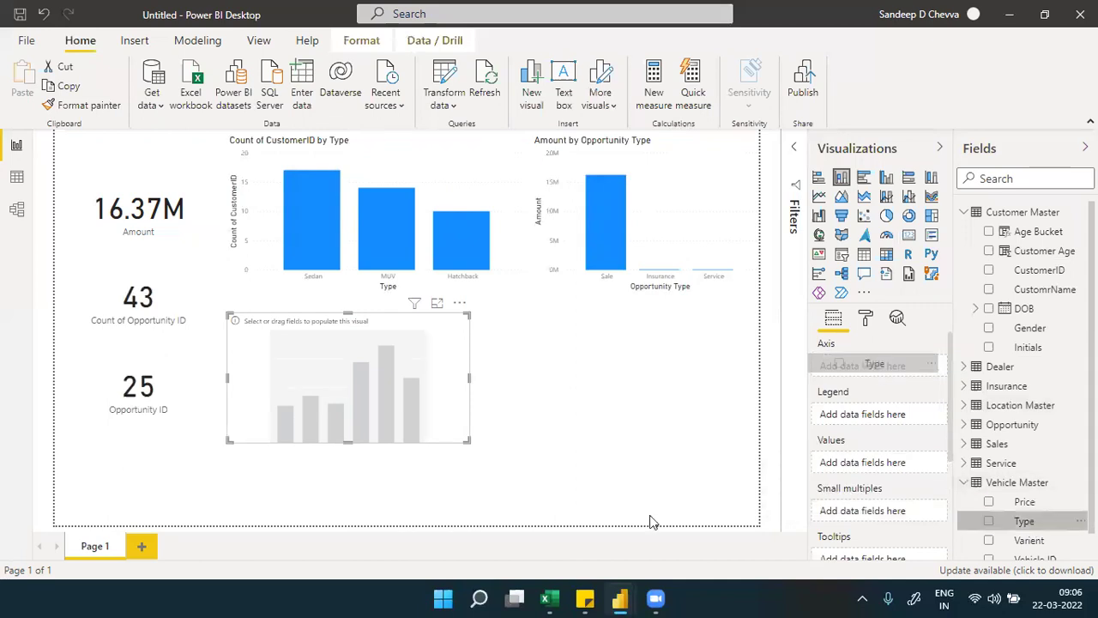
Set the new chart's values to CustomerID and its legend to Age Bucket, and make the chart slightly narrower and taller.
left_click(619, 598)
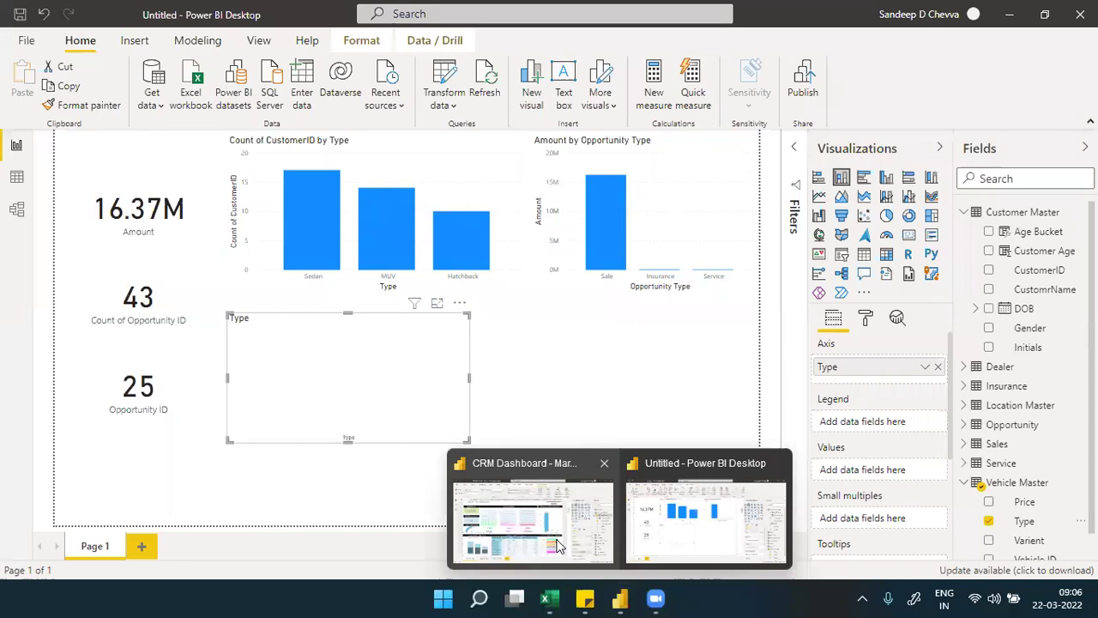
left_click(532, 515)
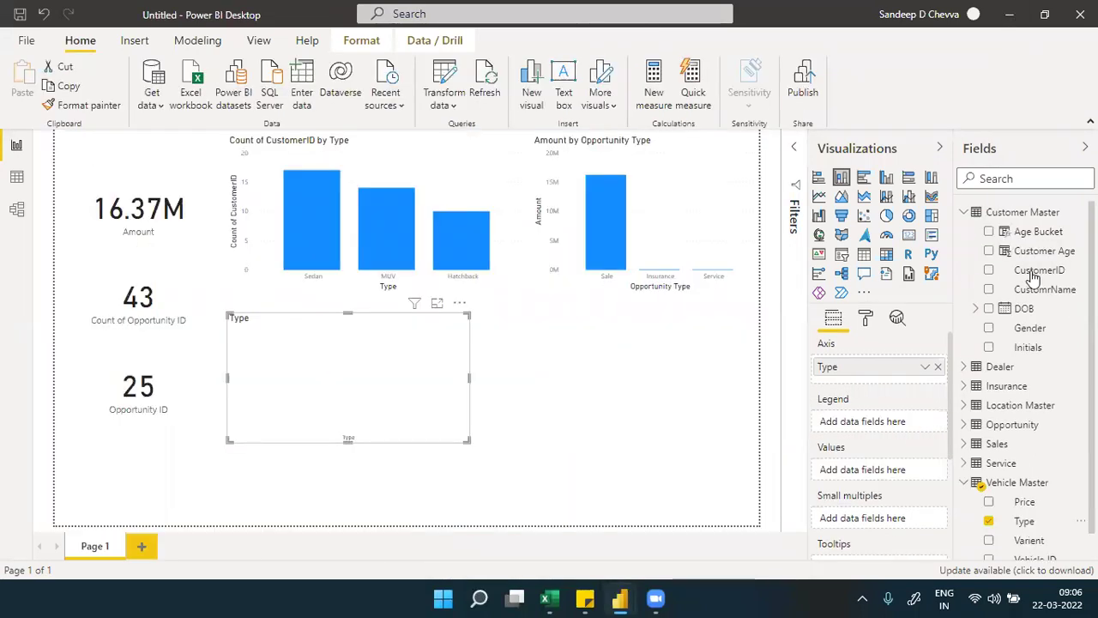
left_click_drag(1039, 269, 890, 470)
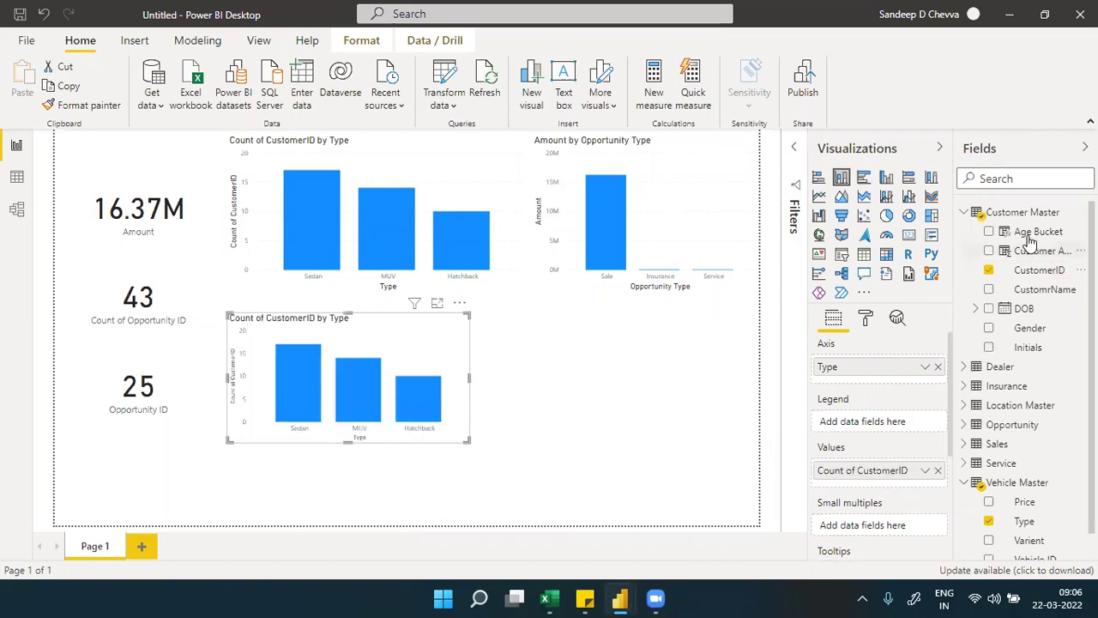
left_click_drag(1028, 240, 895, 429)
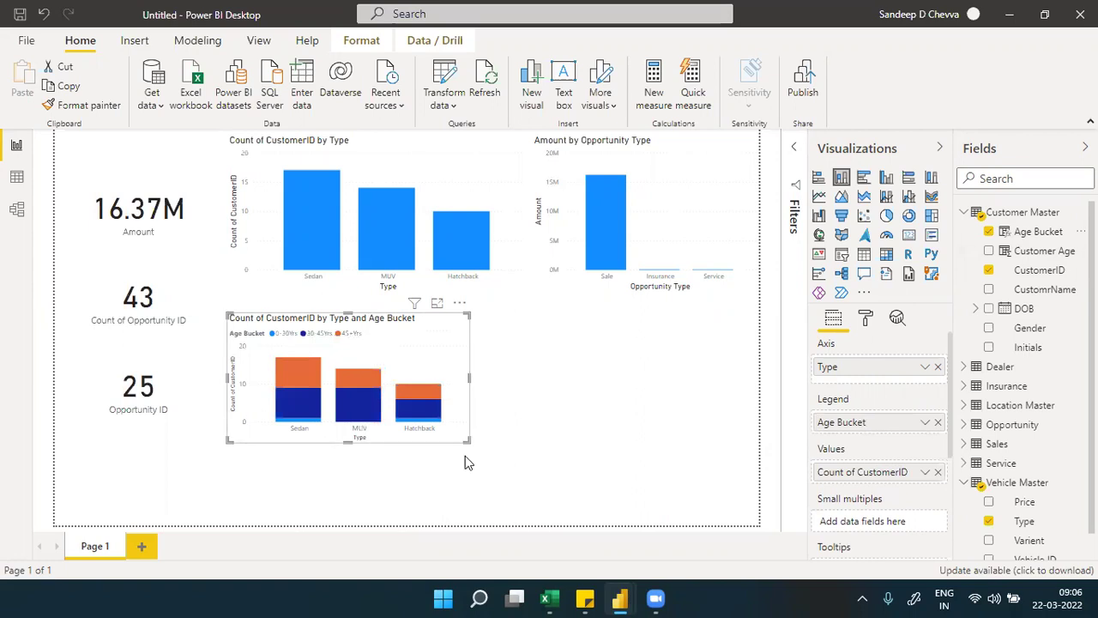
left_click_drag(449, 475, 449, 474)
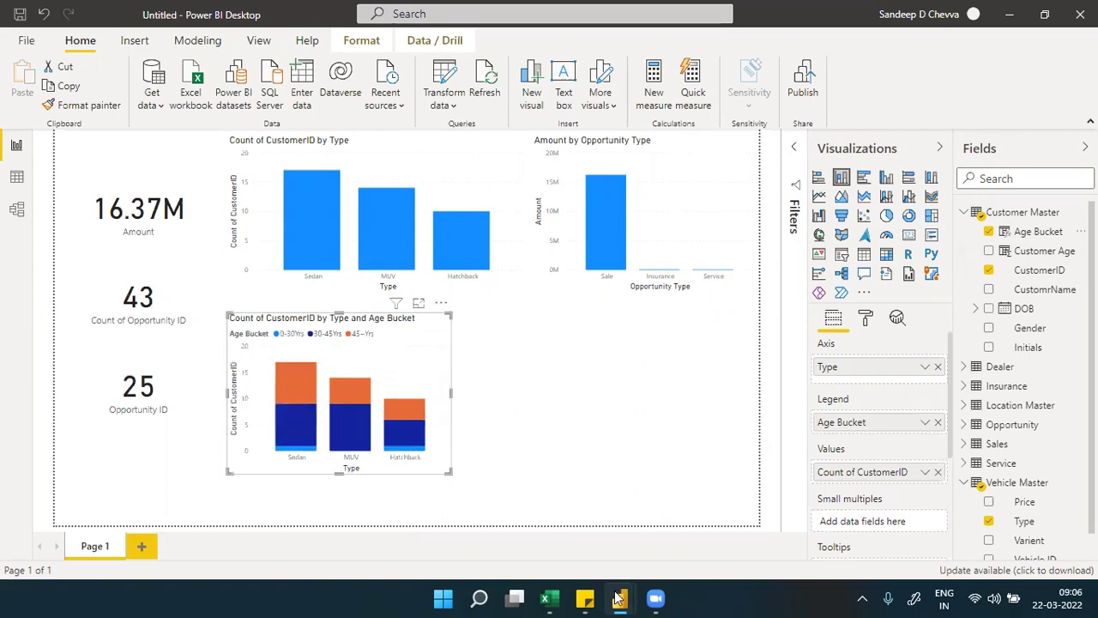
Compare the new age bucket chart with the reference Vehicle Trend by Age Group chart and turn on its data labels.
mouse_move(619, 598)
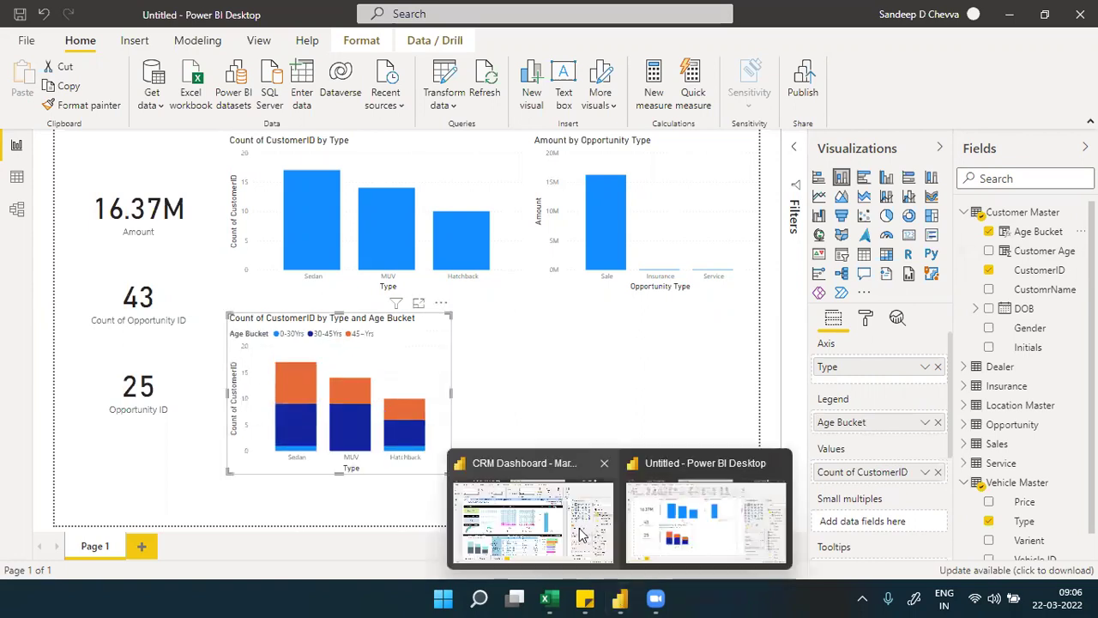
left_click(537, 546)
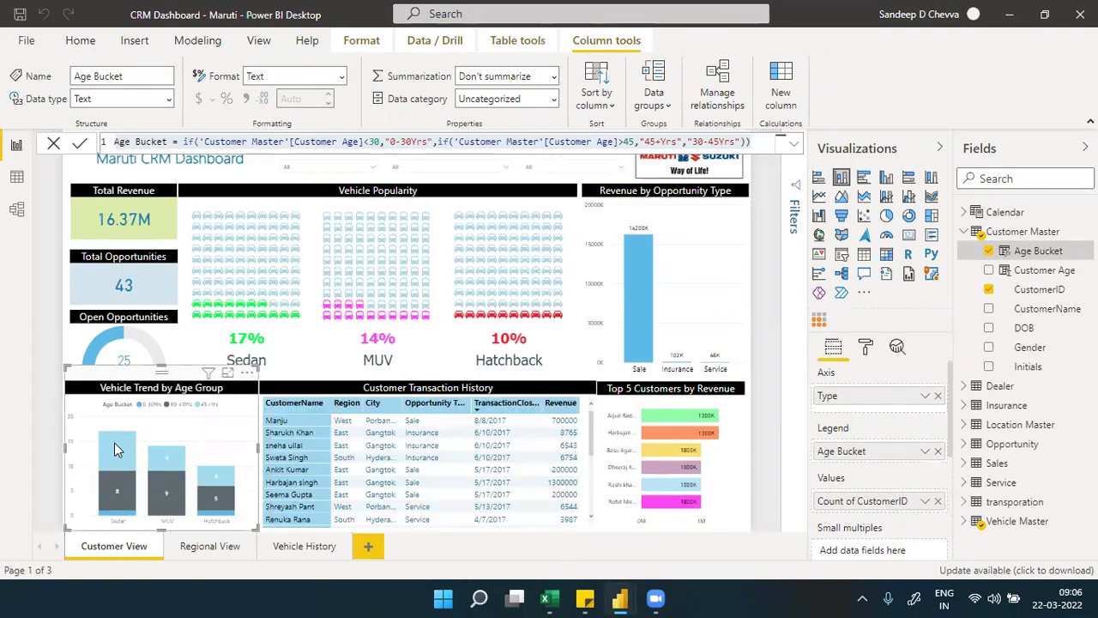
mouse_move(114, 443)
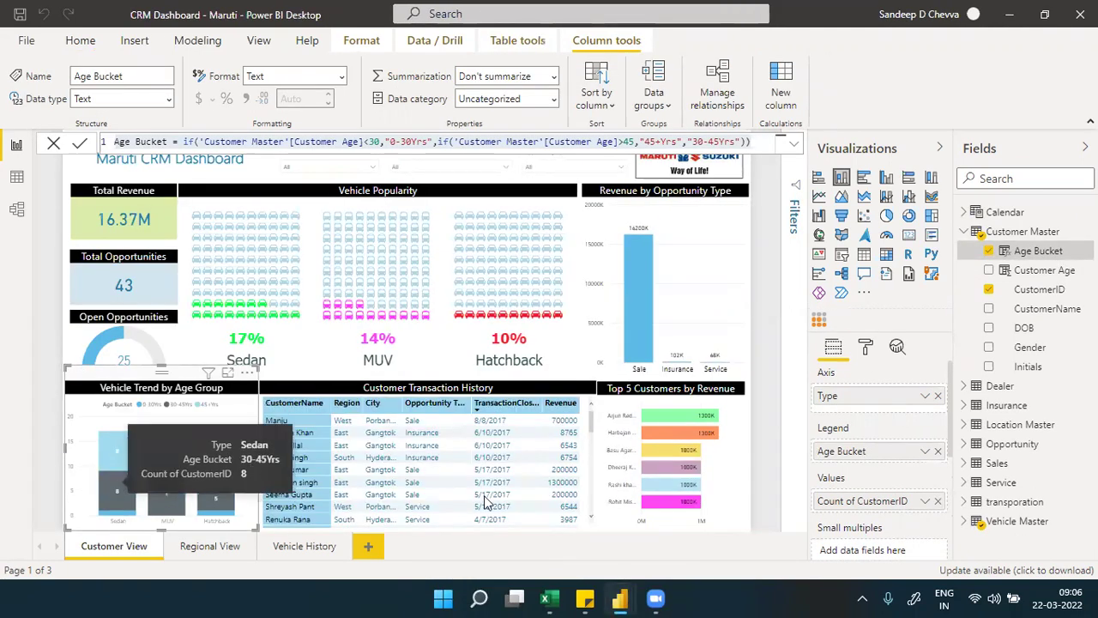
mouse_move(619, 598)
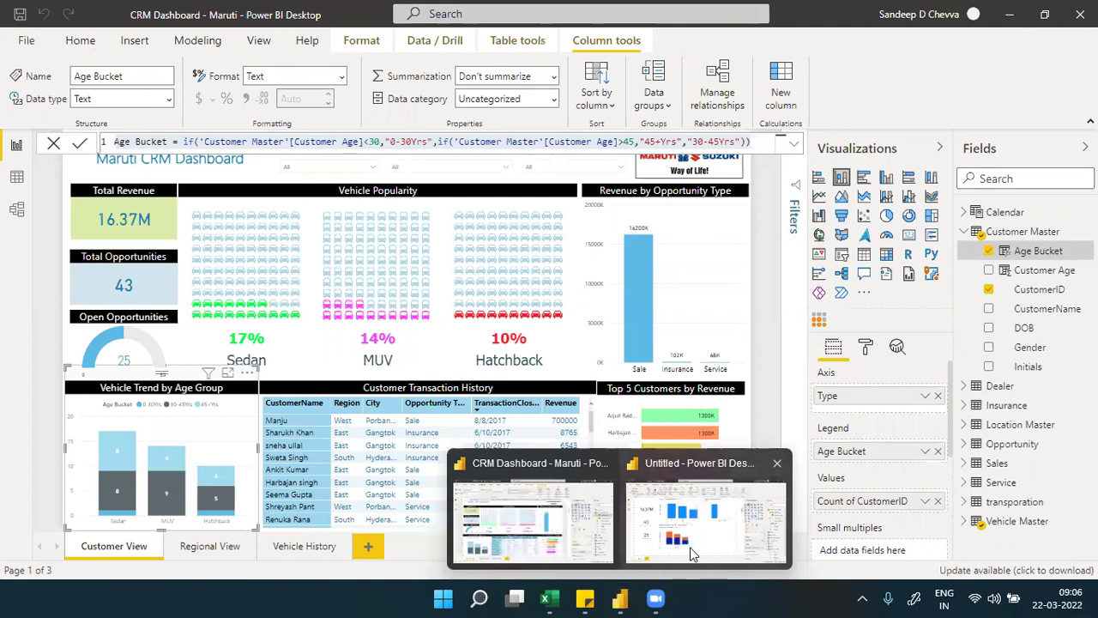
left_click(679, 553)
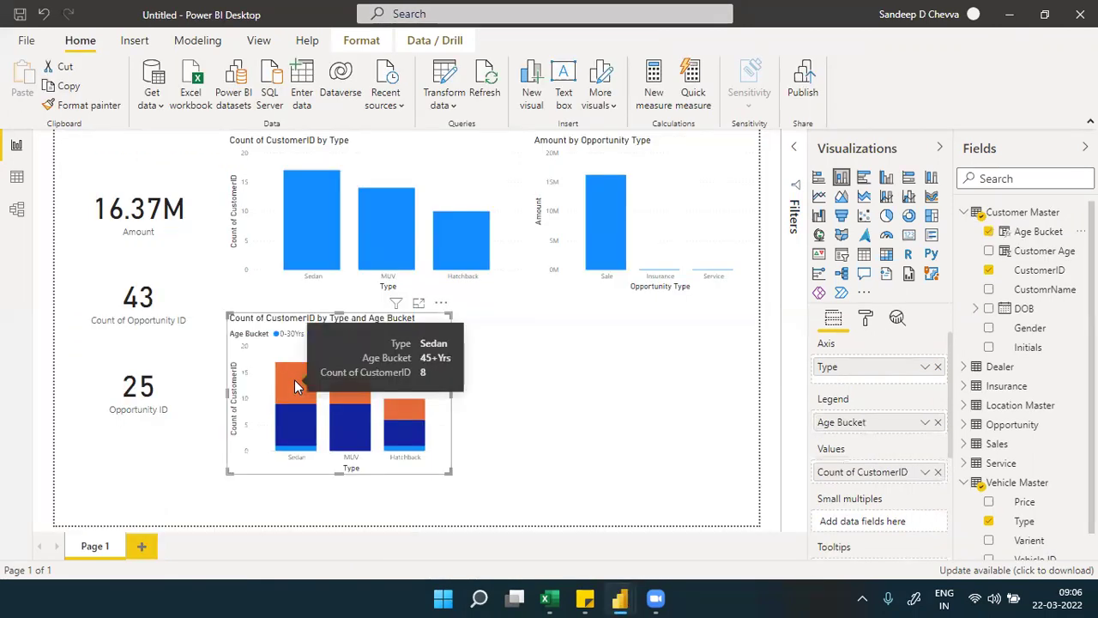
left_click(867, 319)
left_click(918, 555)
left_click(573, 398)
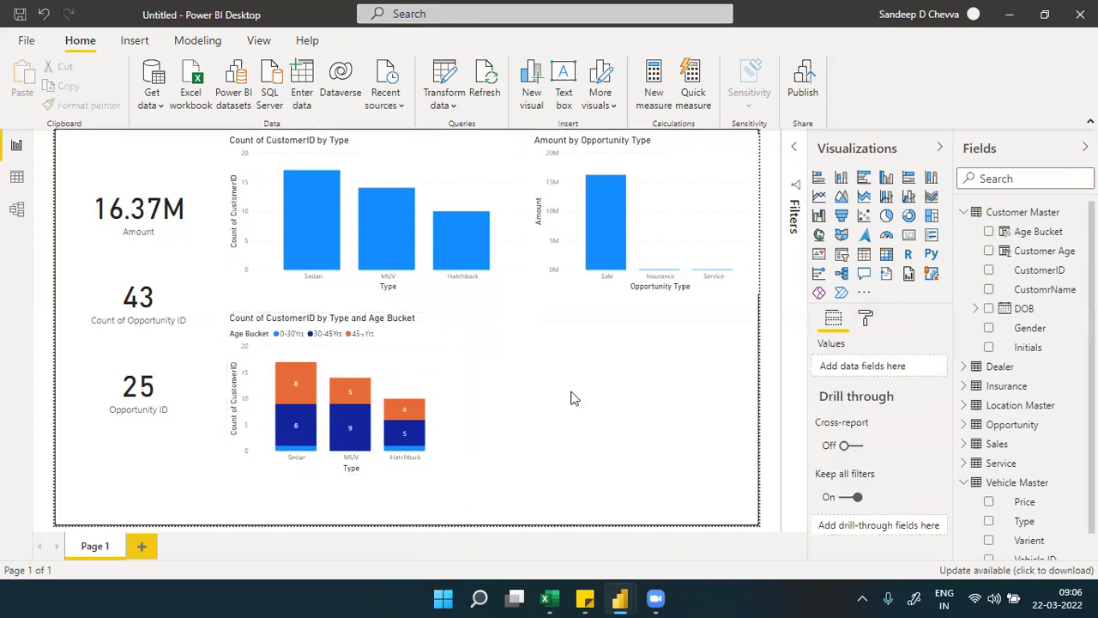
left_click(939, 148)
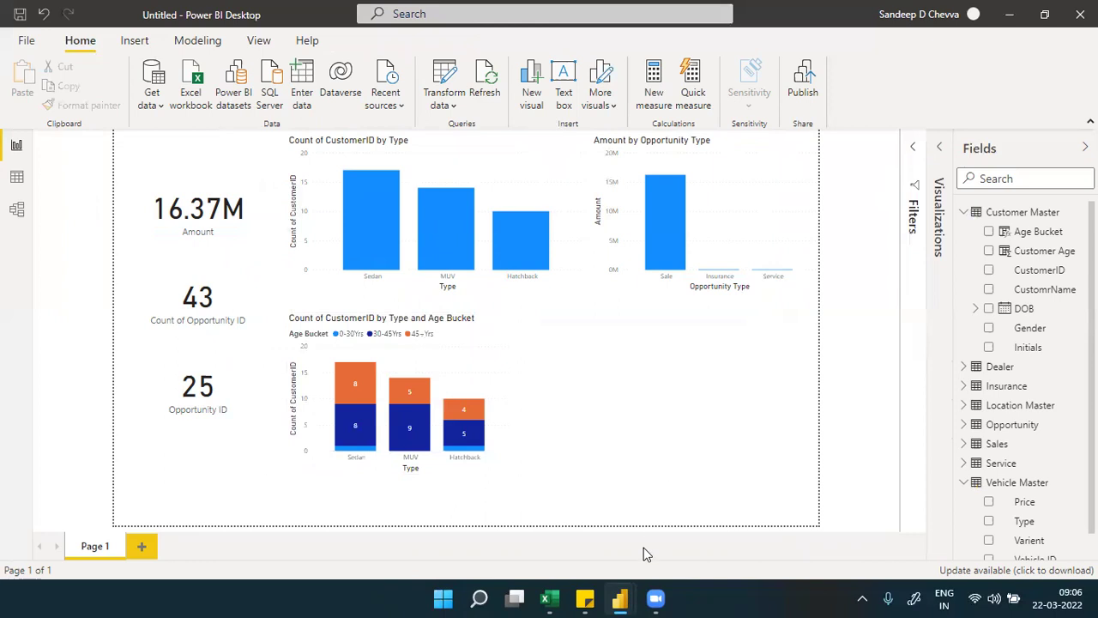
Examine which fields and source tables the Customer Transaction History table uses in the reference dashboard.
mouse_move(623, 599)
left_click(580, 565)
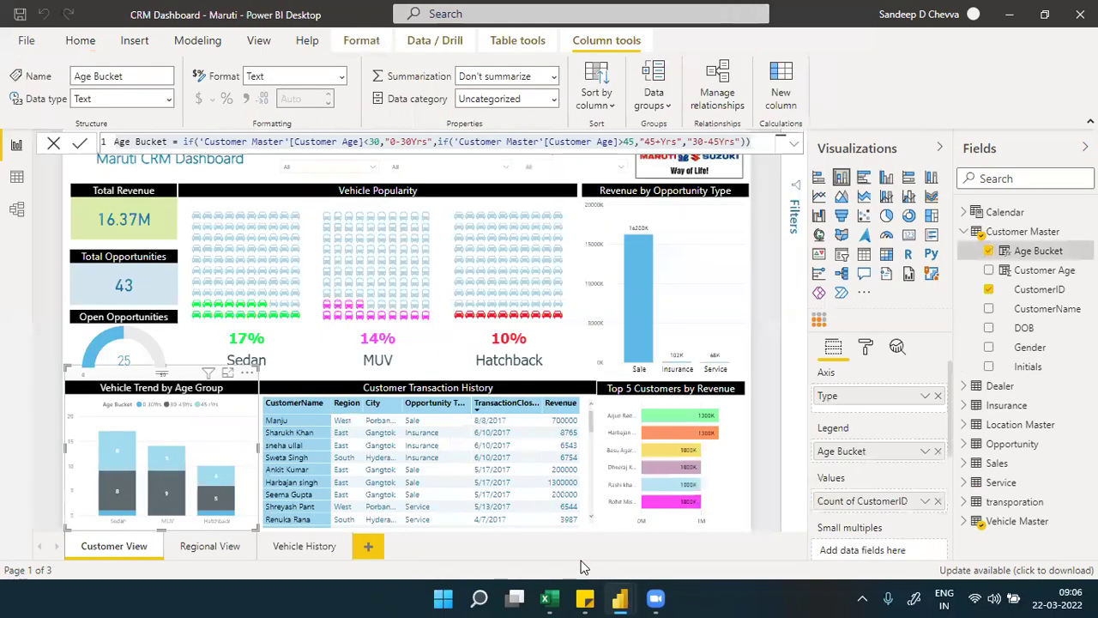
left_click(459, 382)
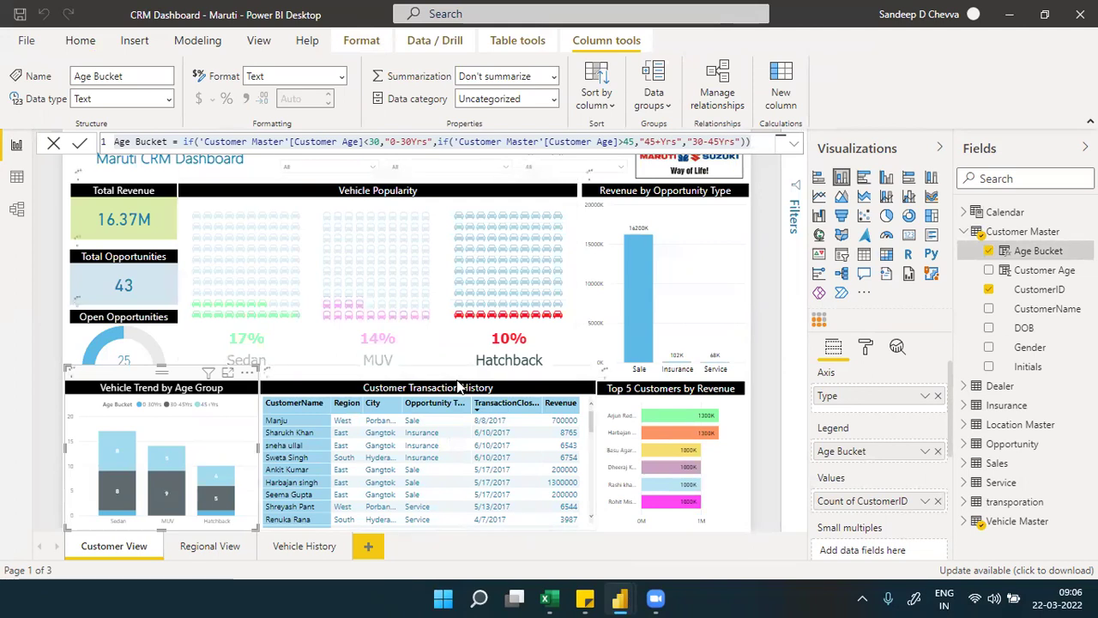
left_click(459, 387)
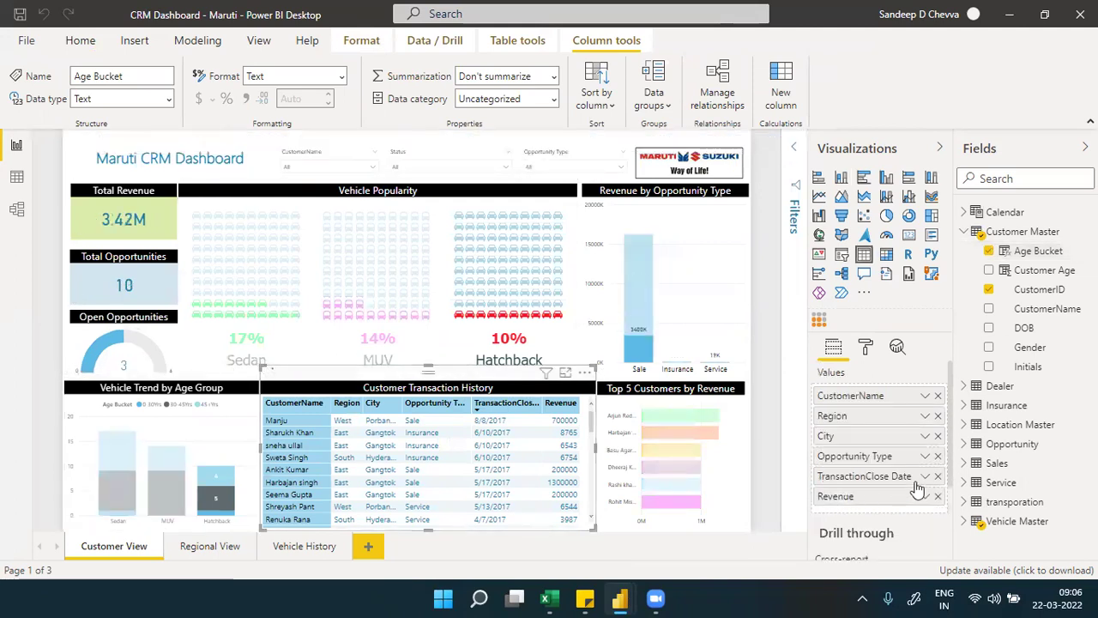
left_click(666, 473)
left_click(510, 403)
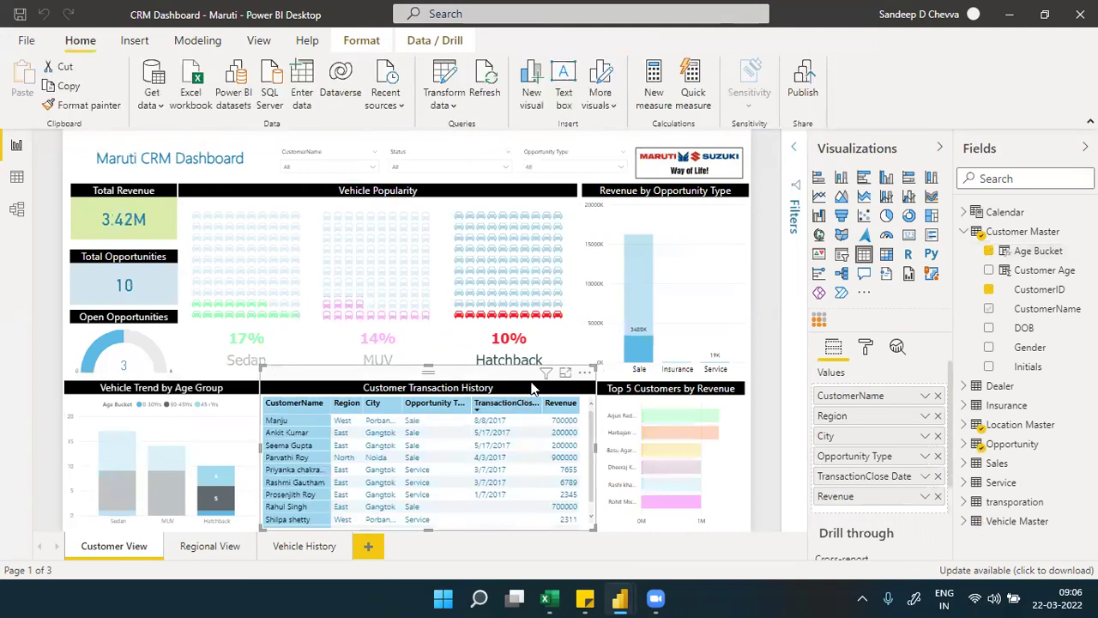
left_click(964, 232)
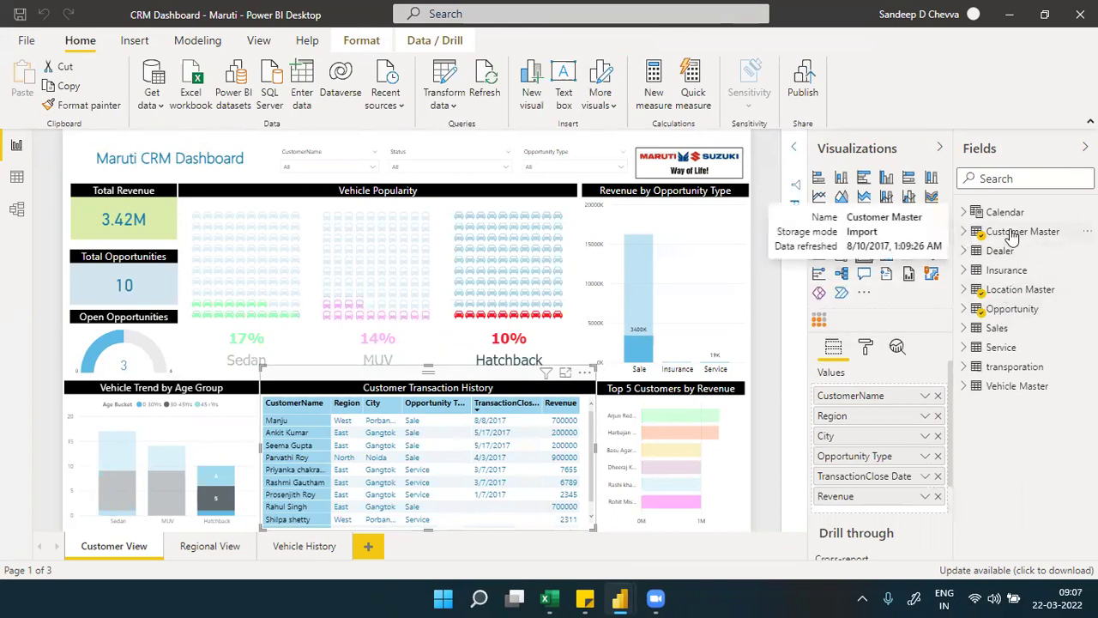
left_click(620, 598)
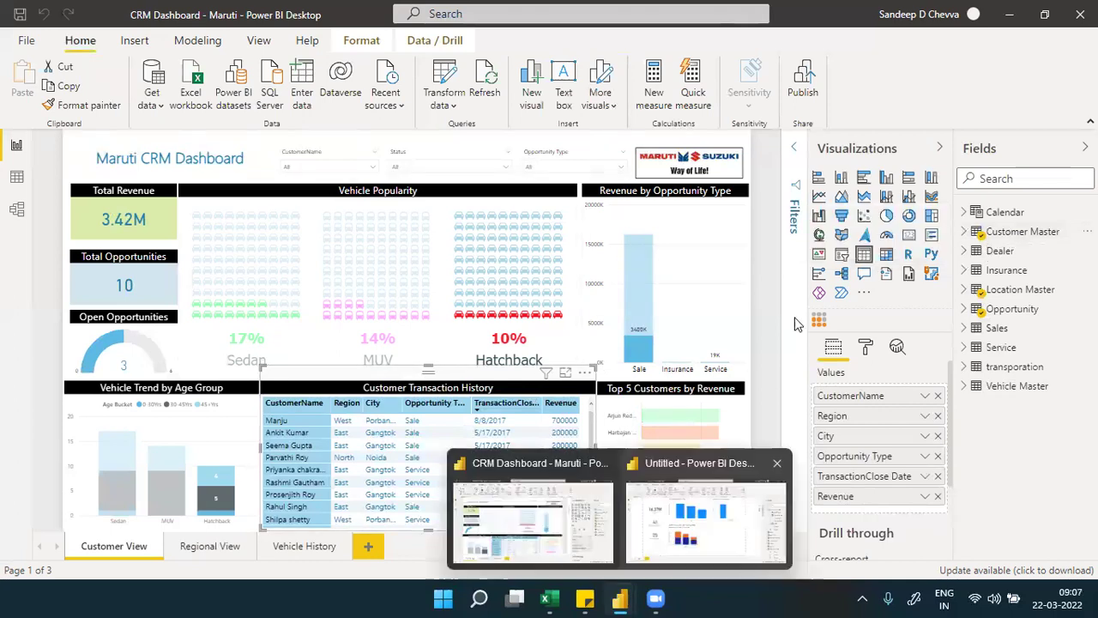
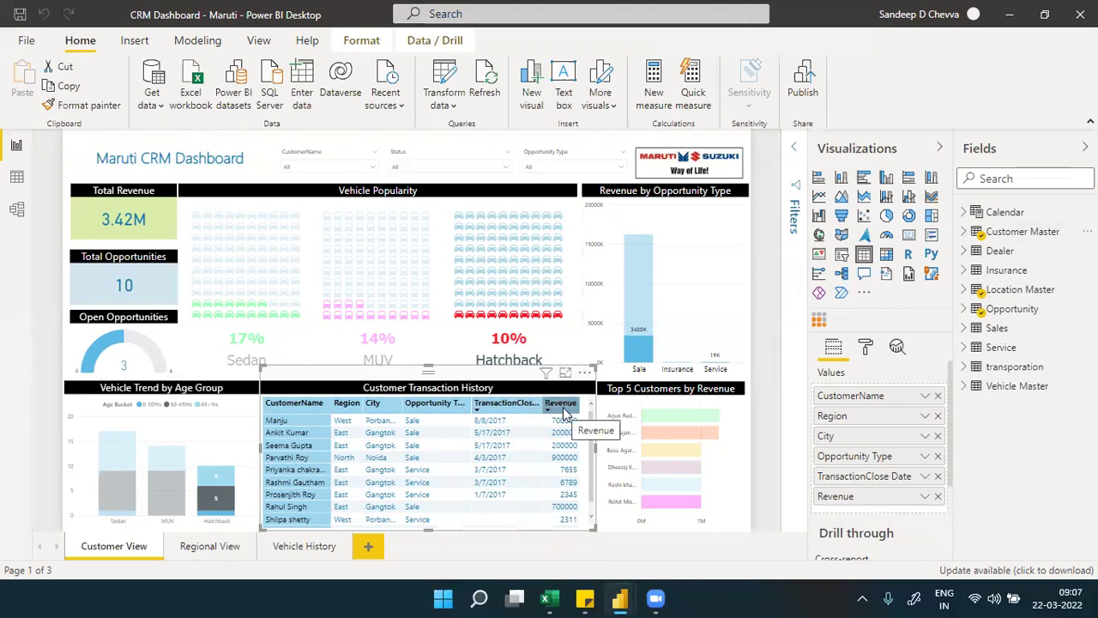
Switch to the untitled report and add an empty table visual beside the Count of CustomerID by Type and Age Bucket chart.
mouse_move(619, 598)
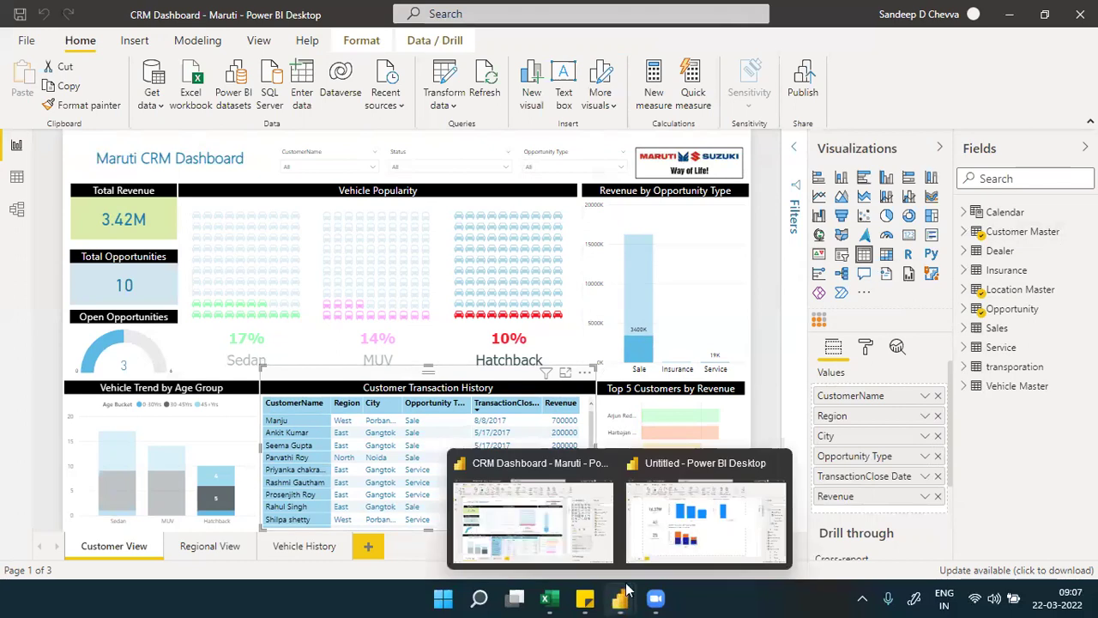
left_click(693, 547)
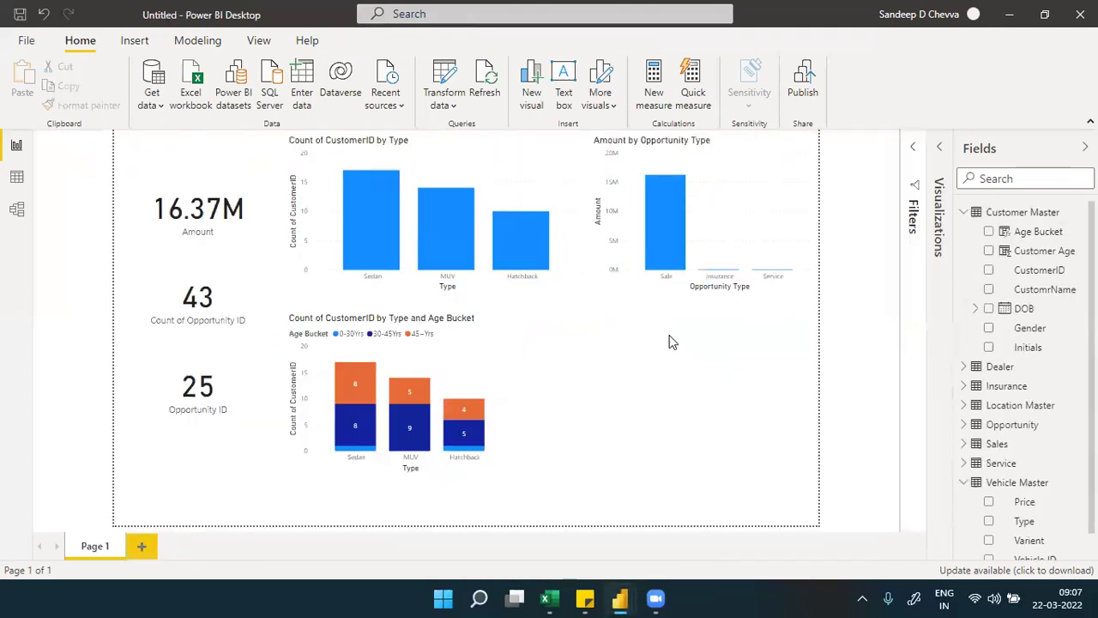
left_click(938, 151)
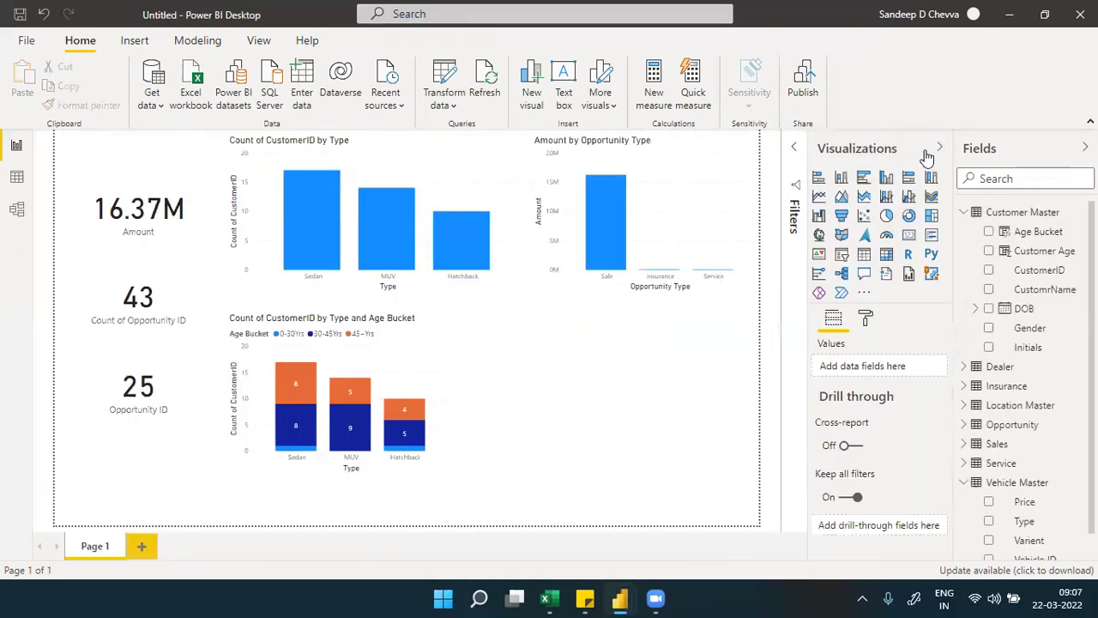
left_click(864, 254)
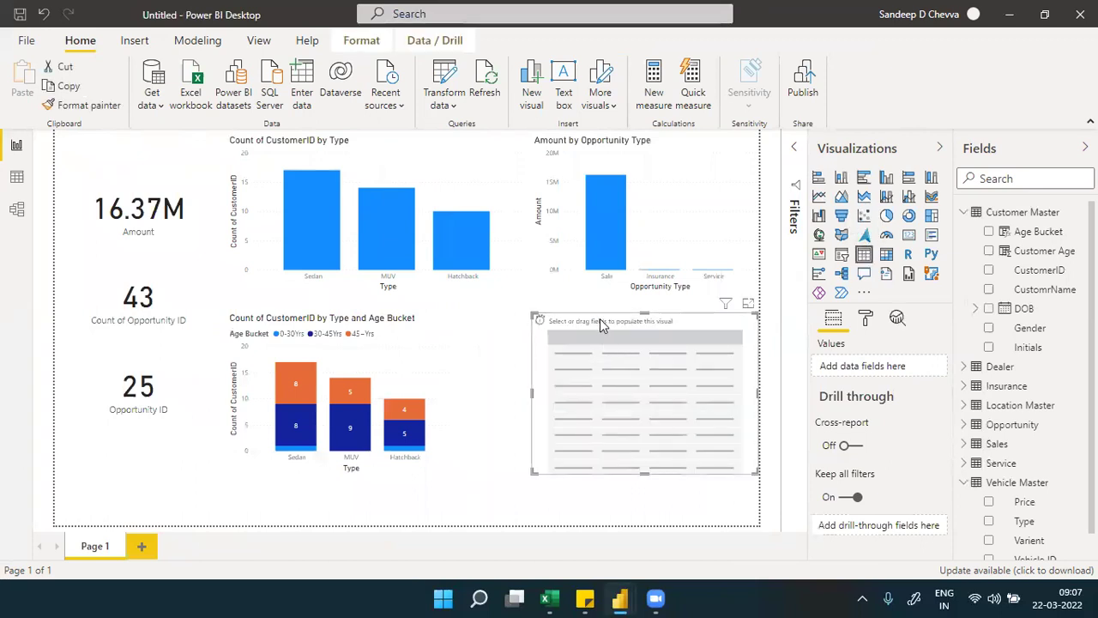
left_click_drag(599, 318, 534, 317)
Check in the reference dashboard which Customer Master and Location Master fields the Customer Transaction History table uses, and return to the untitled report.
mouse_move(626, 601)
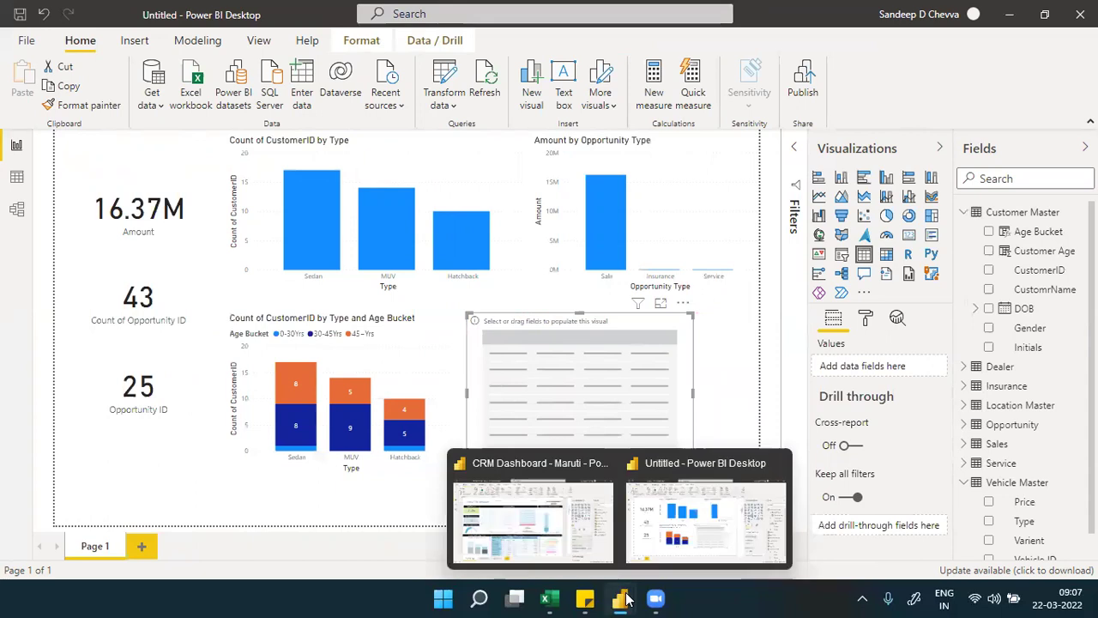
left_click(583, 560)
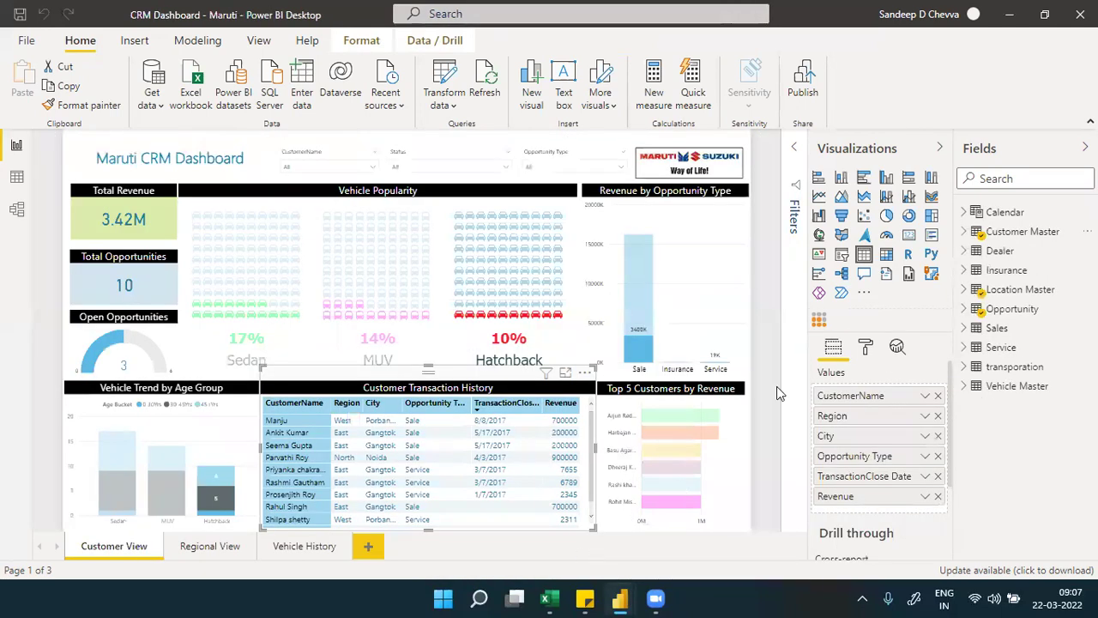
left_click(964, 231)
left_click(964, 232)
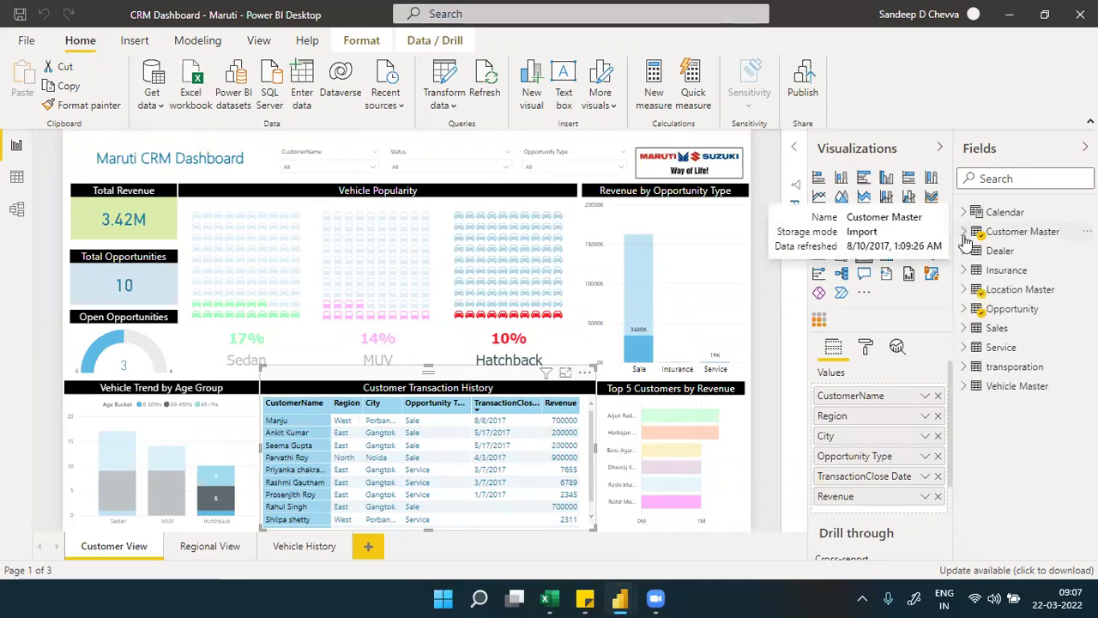
left_click(964, 290)
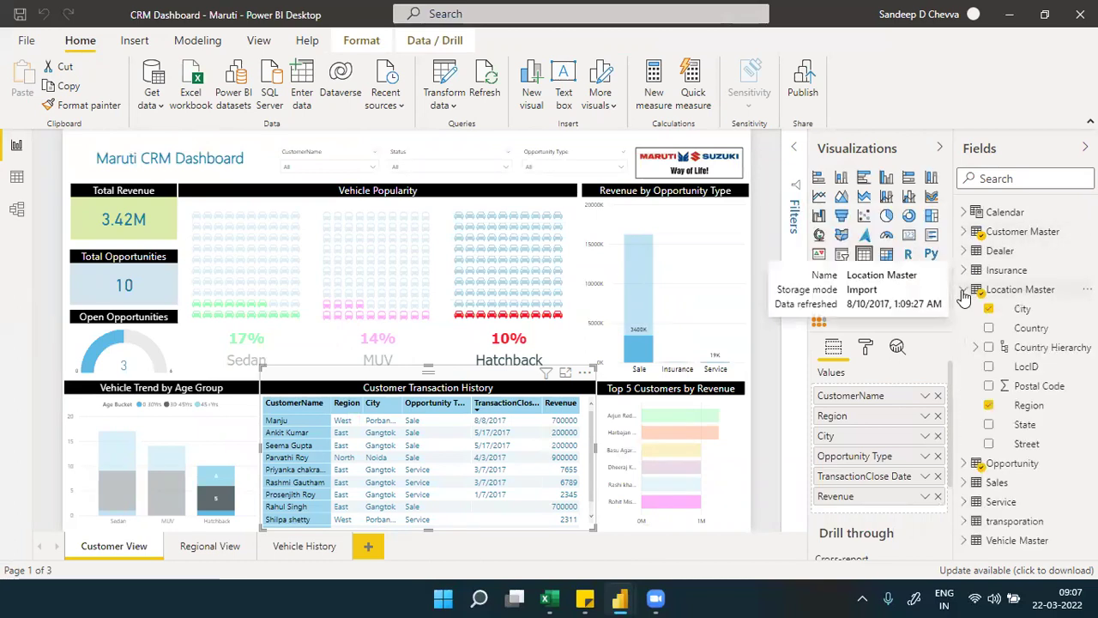
left_click(964, 292)
left_click(1015, 26)
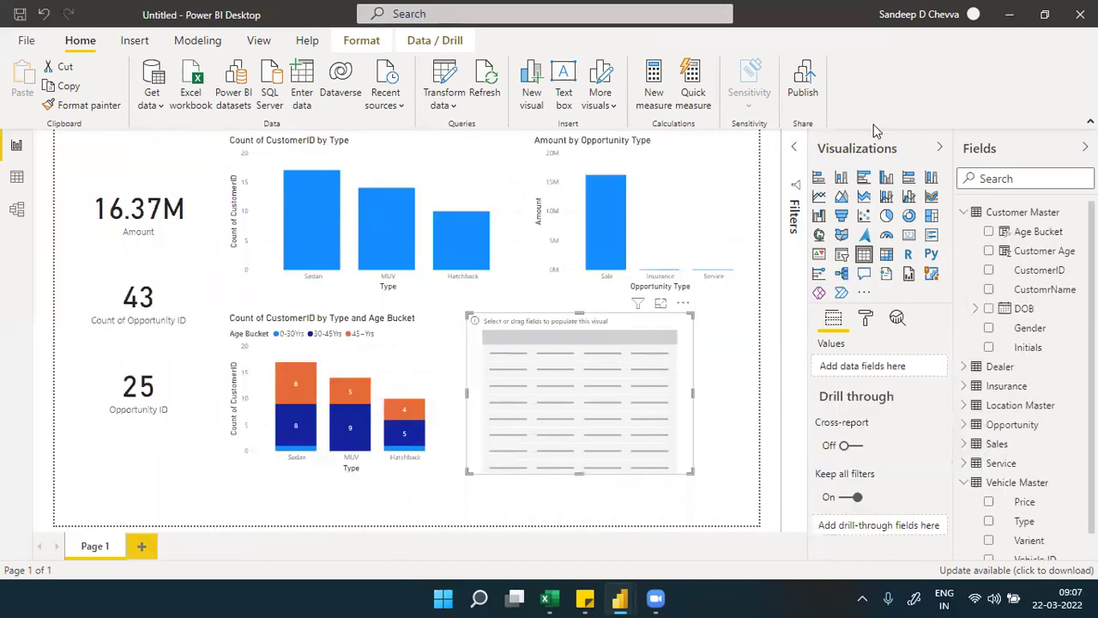
Add CustomrName from Customer Master and Region and City from Location Master to the new table's values.
left_click_drag(1038, 292, 908, 365)
left_click_drag(1036, 294, 909, 371)
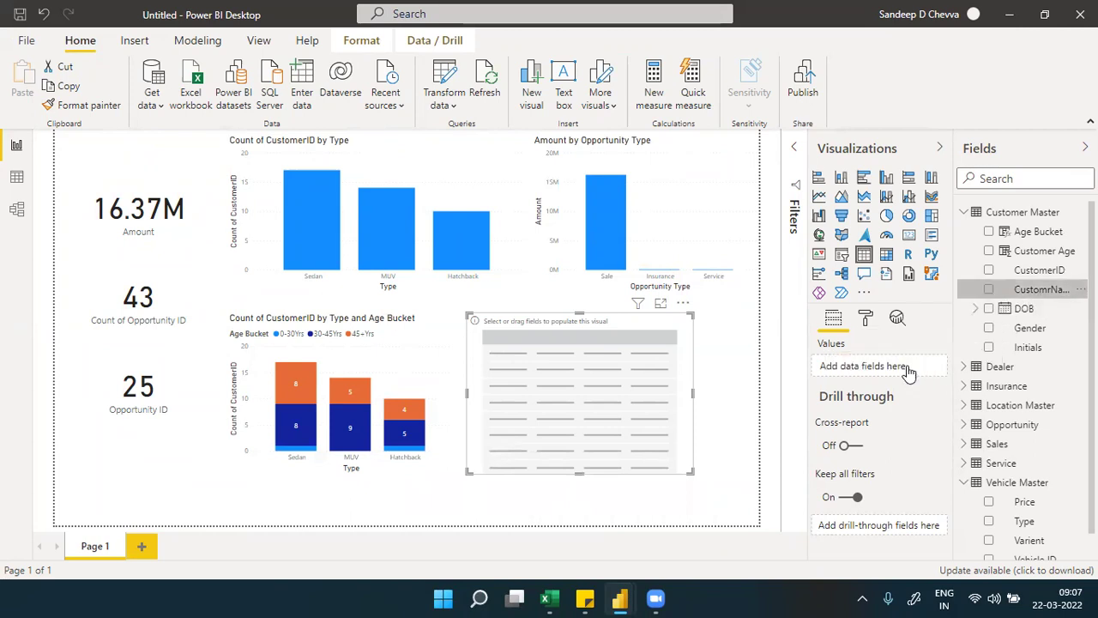
left_click(963, 212)
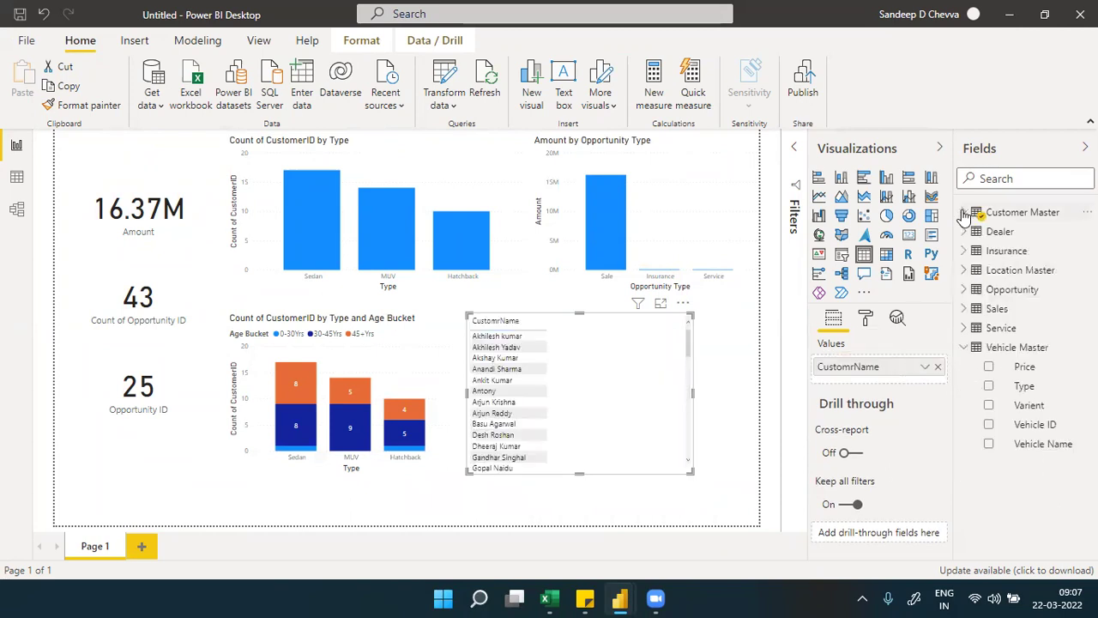
left_click(964, 270)
left_click_drag(1027, 368, 919, 383)
left_click_drag(1022, 292, 895, 400)
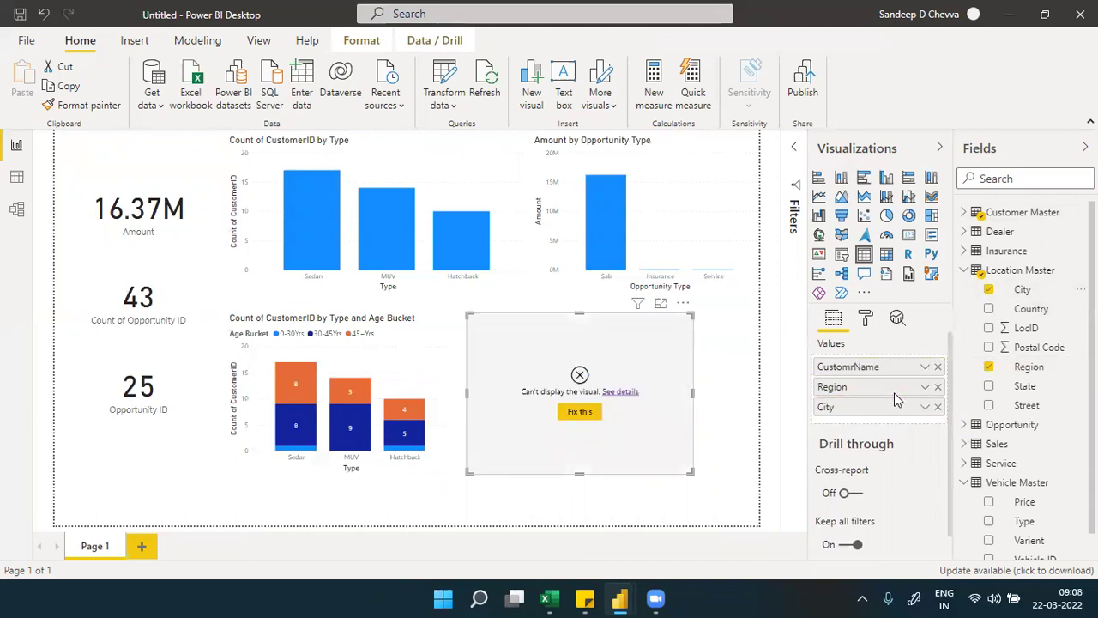
Following the reference table's remaining fields, add Opportunity's TransactionClose Date to the new table as a plain date instead of a date hierarchy.
mouse_move(620, 598)
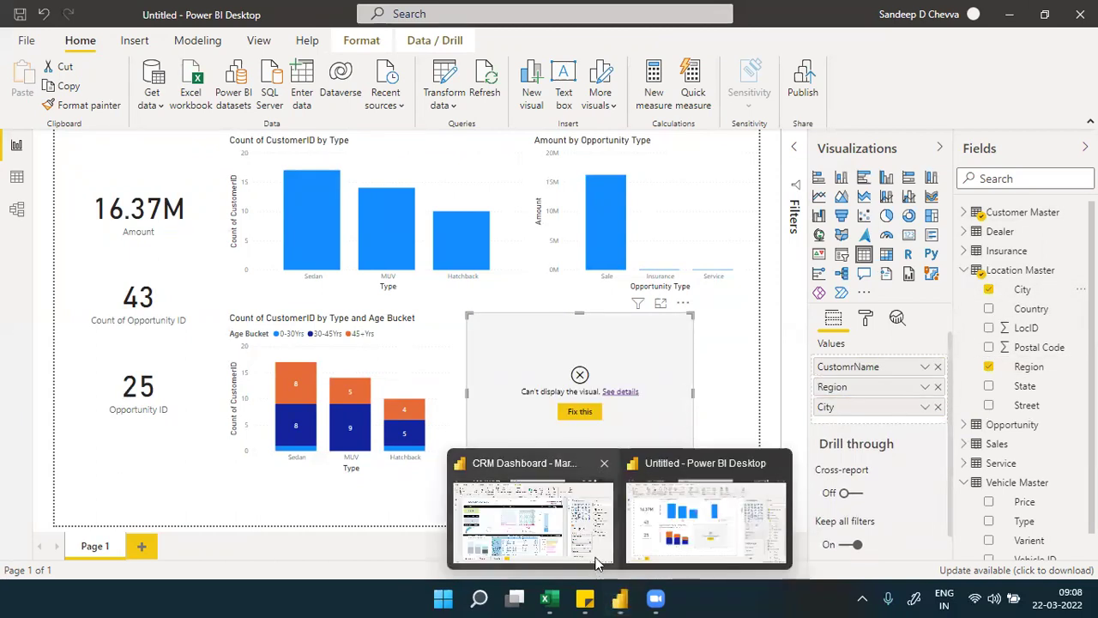
left_click(598, 562)
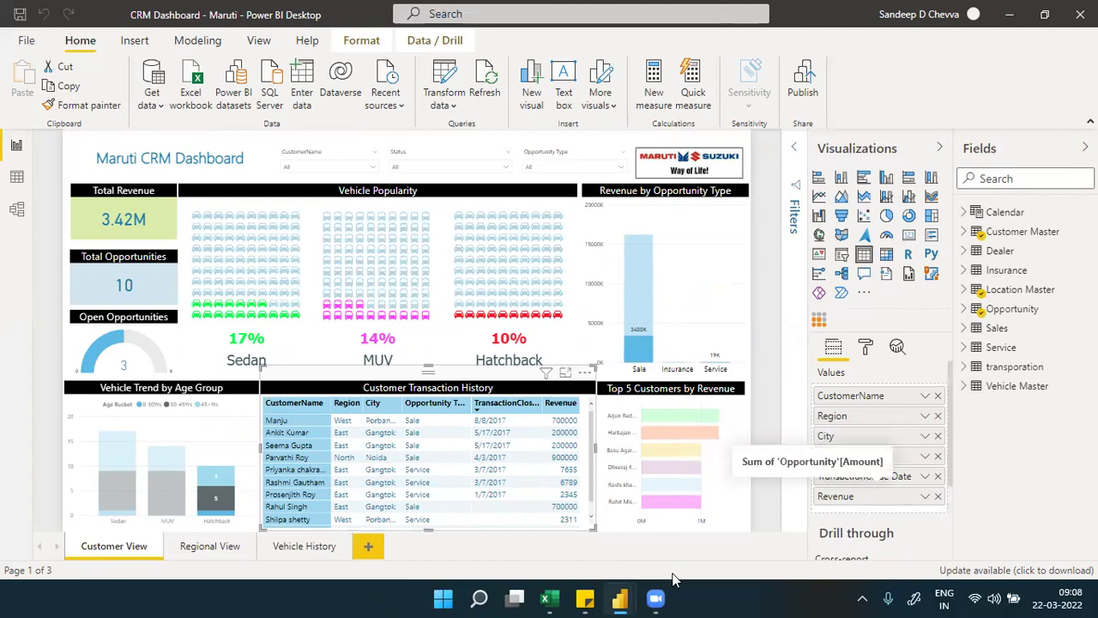
mouse_move(619, 600)
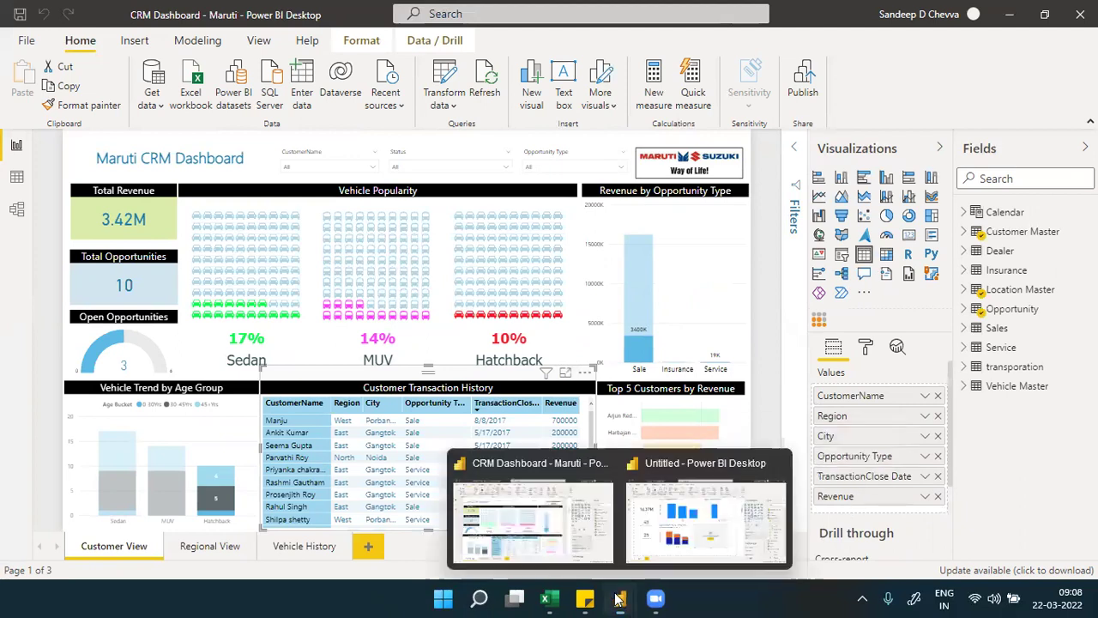
left_click(700, 549)
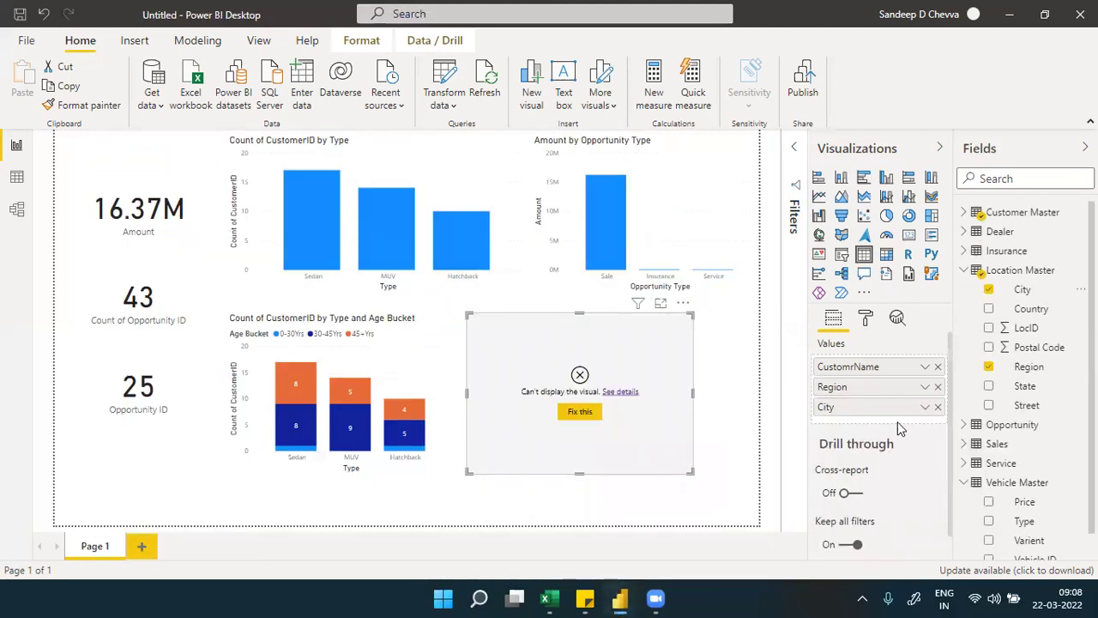
left_click(963, 271)
left_click(963, 290)
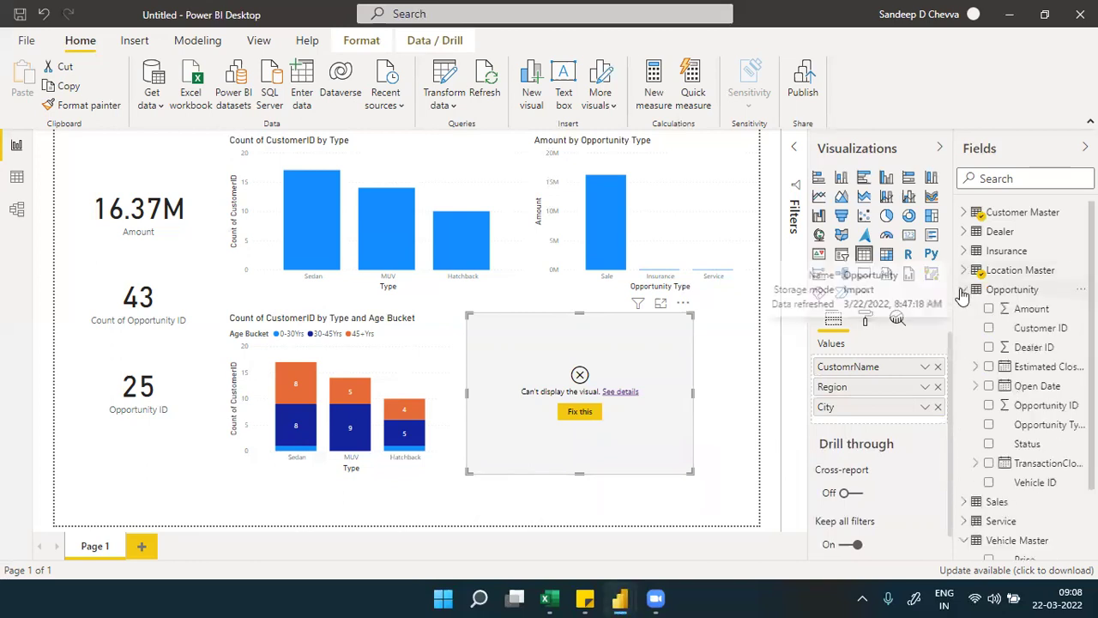
left_click_drag(1028, 464, 910, 419)
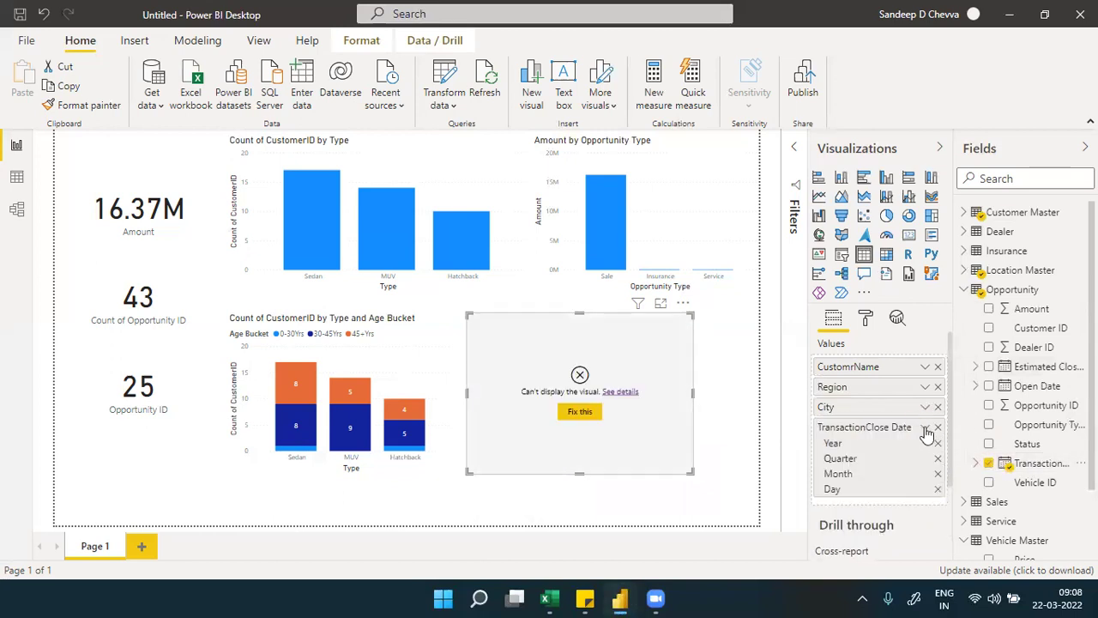
left_click(924, 427)
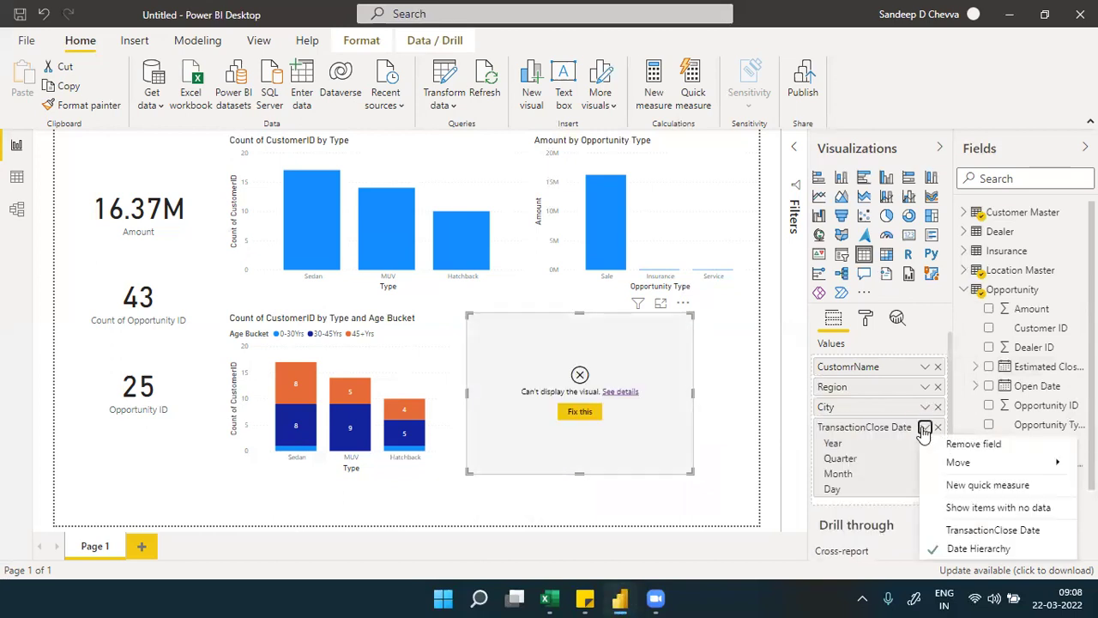
left_click(945, 530)
Add Opportunity Type above TransactionClose Date and Amount below it in the table's values.
left_click_drag(1015, 438, 951, 429)
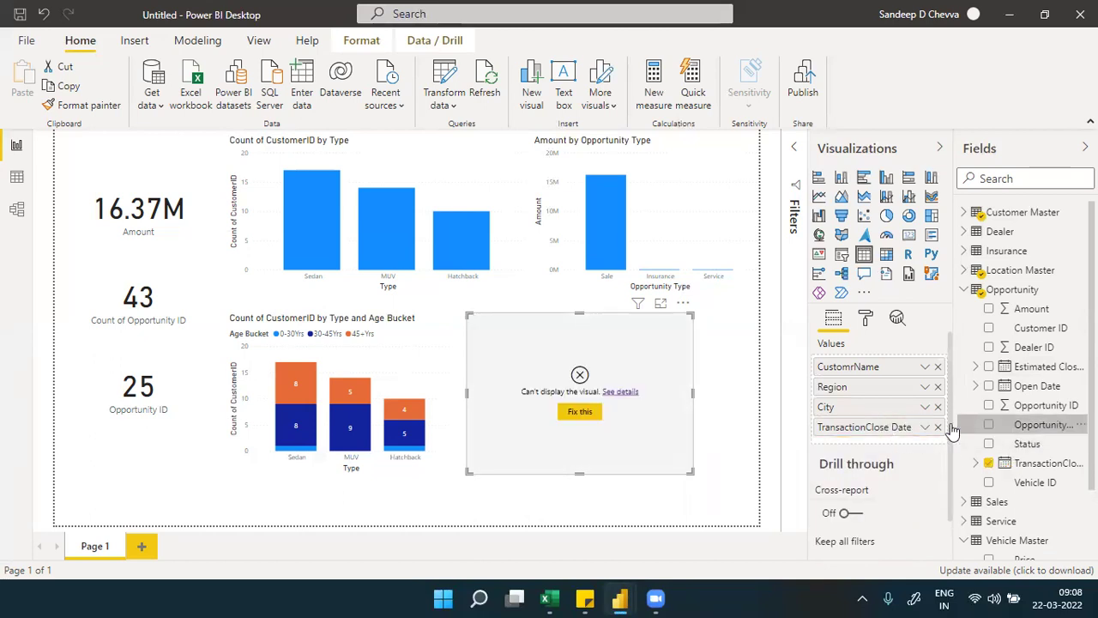
left_click_drag(1030, 429, 884, 425)
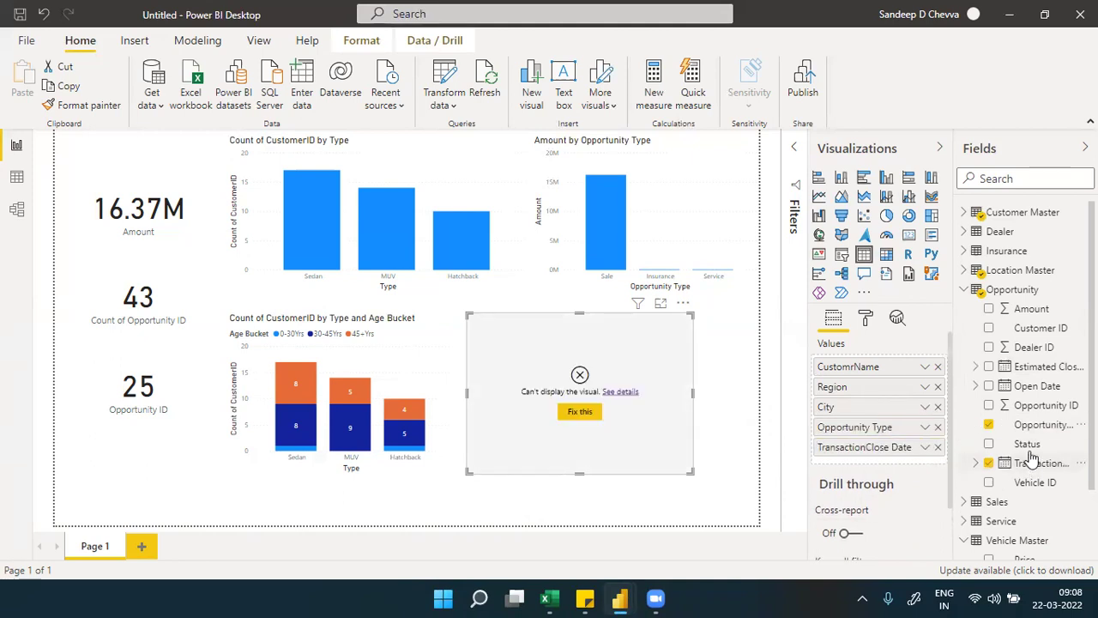
left_click_drag(1026, 315, 870, 464)
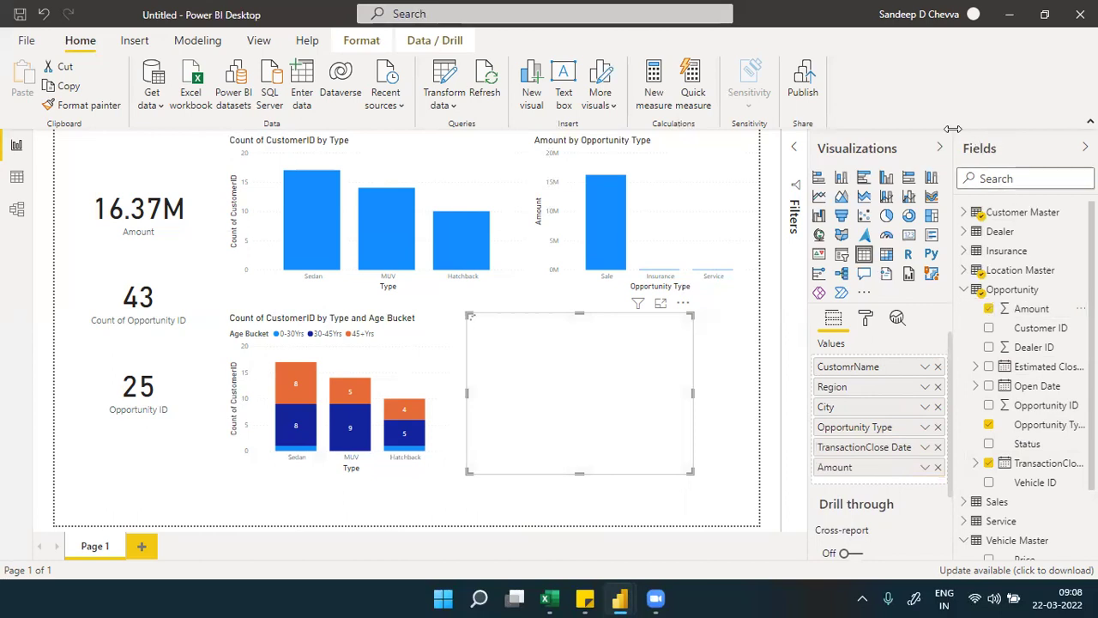
left_click(911, 148)
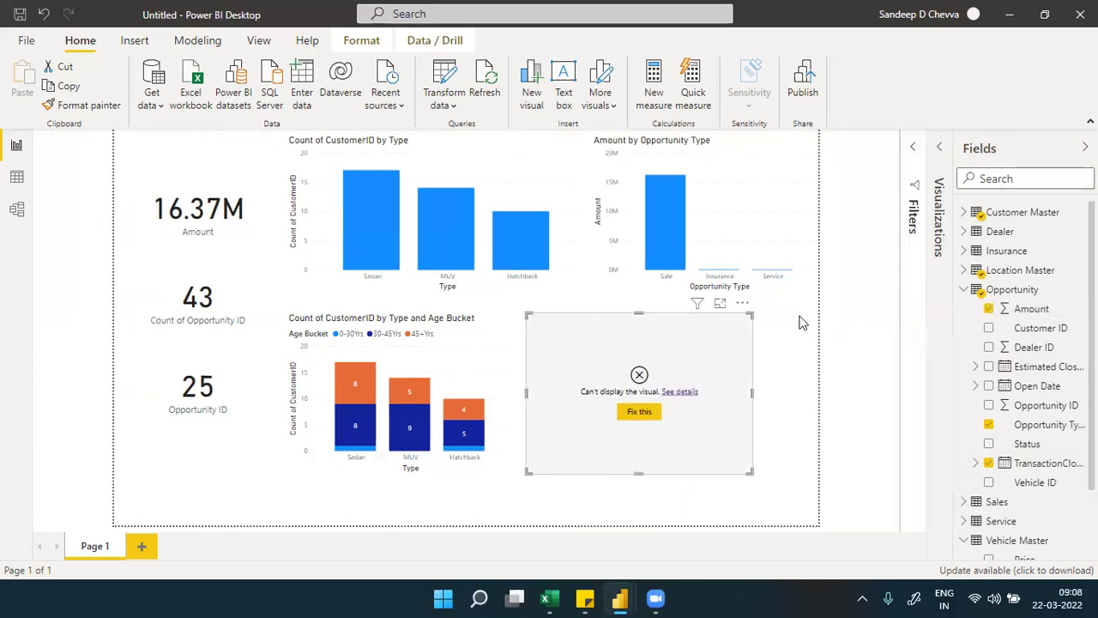
Request the table visual's error details, and in the data model move Location Master closer to Opportunity and make its card taller.
left_click(681, 395)
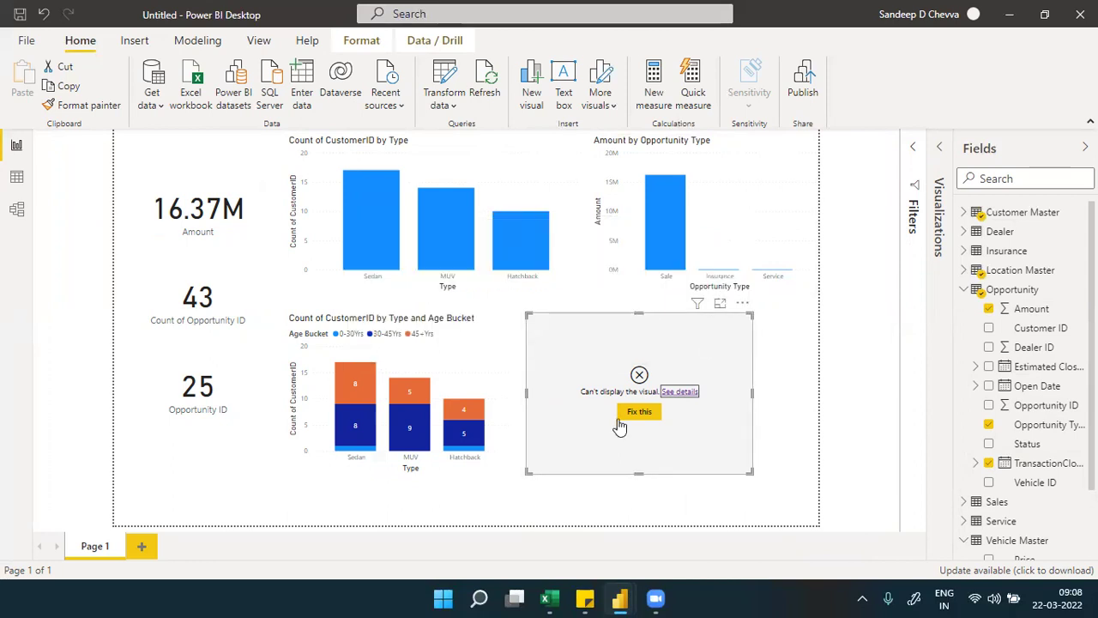
left_click(17, 211)
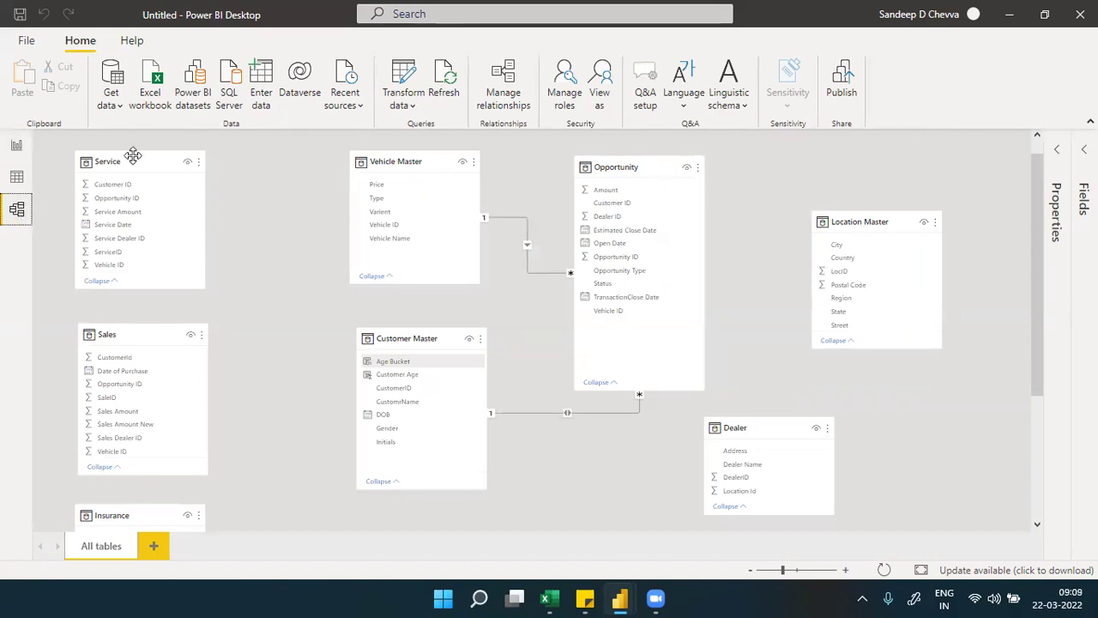
left_click_drag(847, 217, 789, 188)
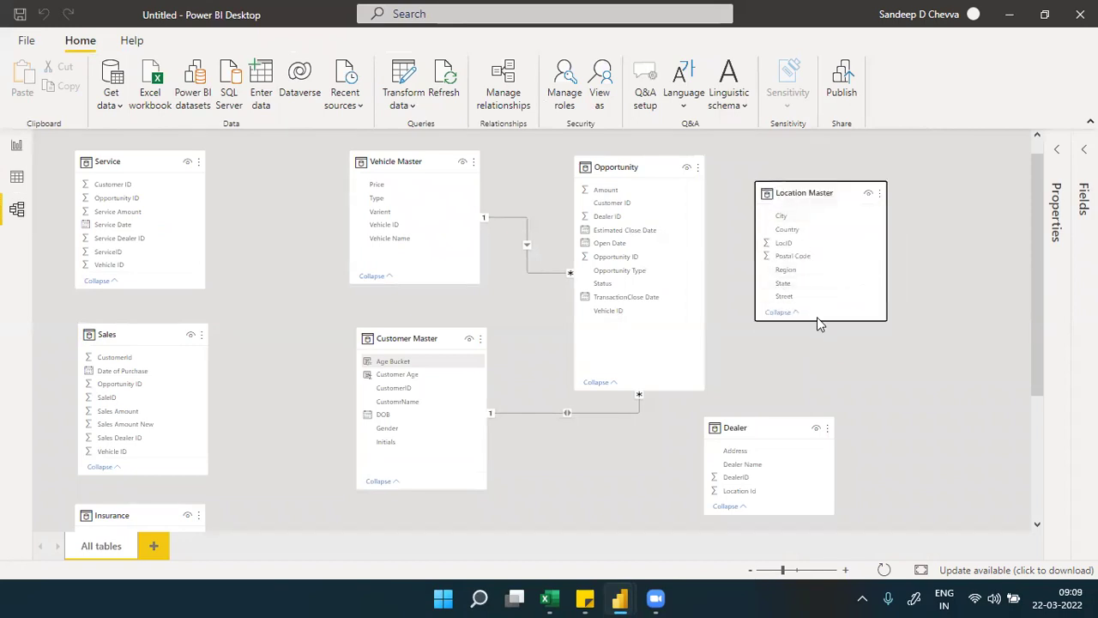
left_click_drag(820, 320, 830, 388)
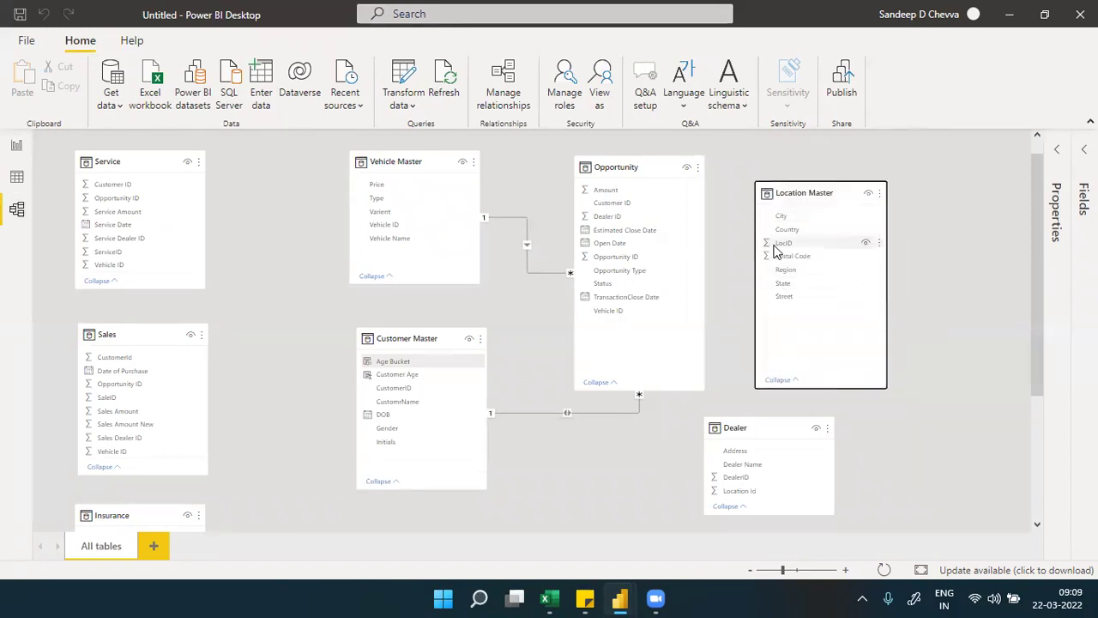
Examine which columns of the Dealer, Location Master and Opportunity tables can link them in the data model.
left_click(846, 570)
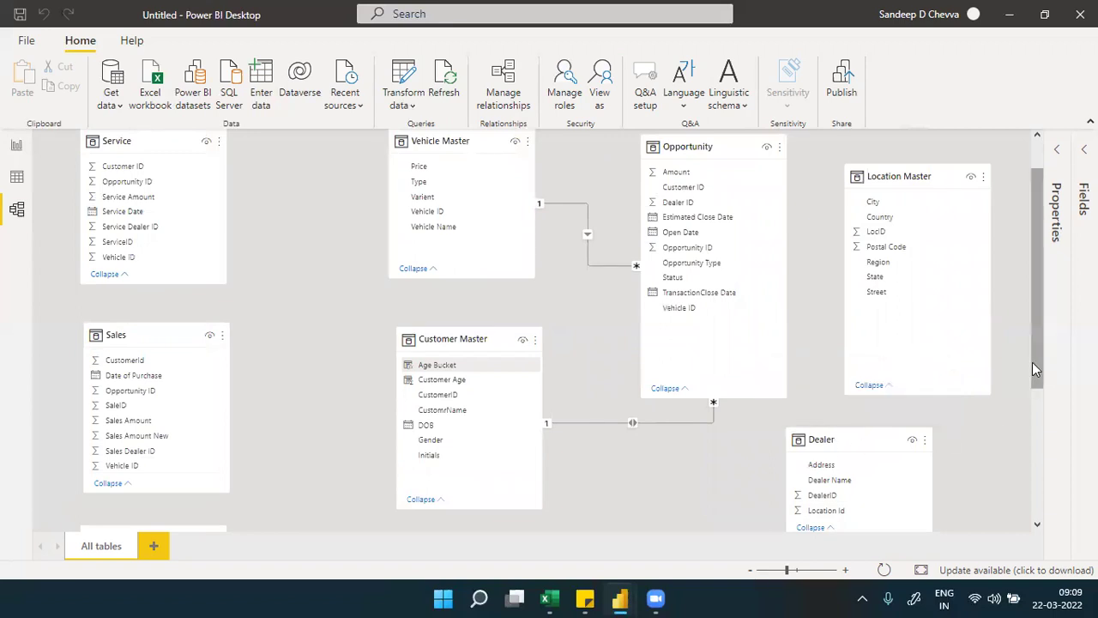
left_click_drag(1032, 362, 1037, 393)
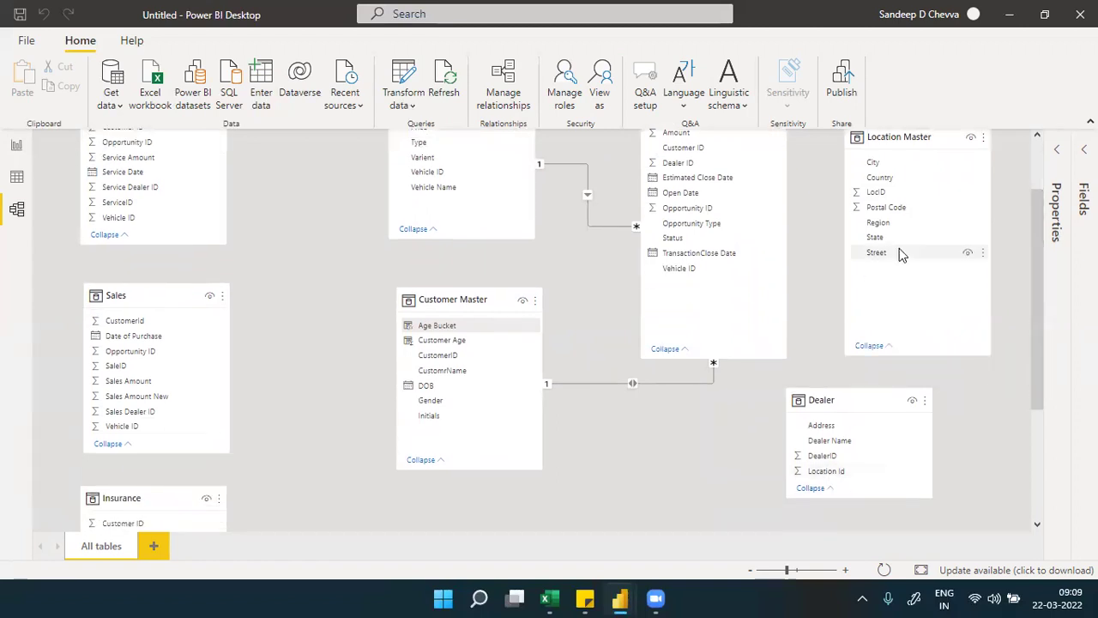
left_click(811, 399)
left_click(888, 142)
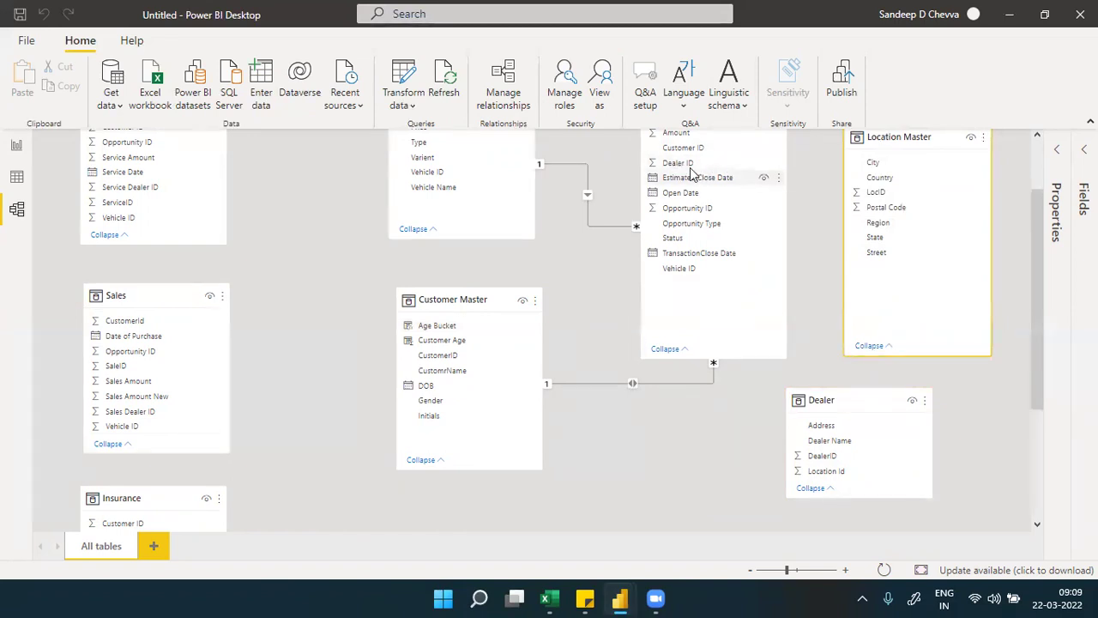
left_click(819, 399)
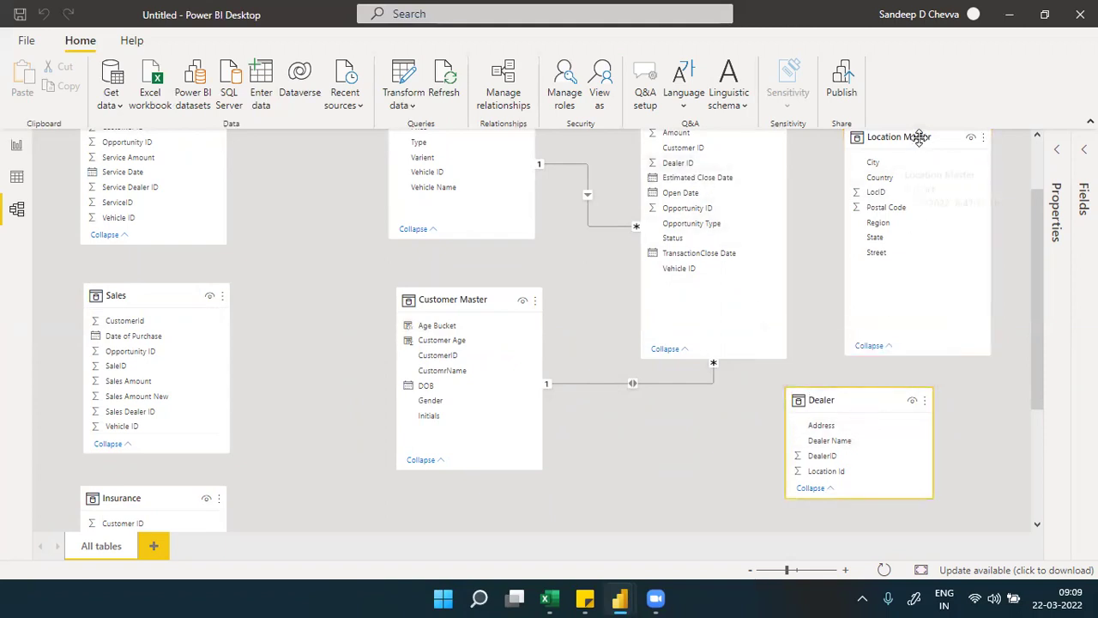
left_click(923, 173)
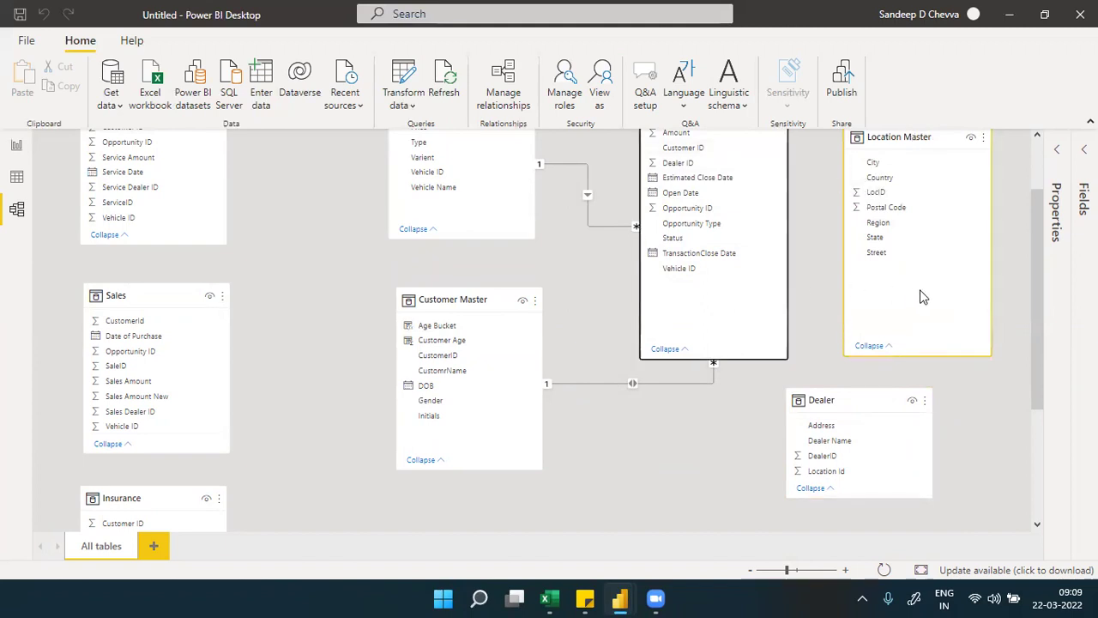
left_click(847, 399)
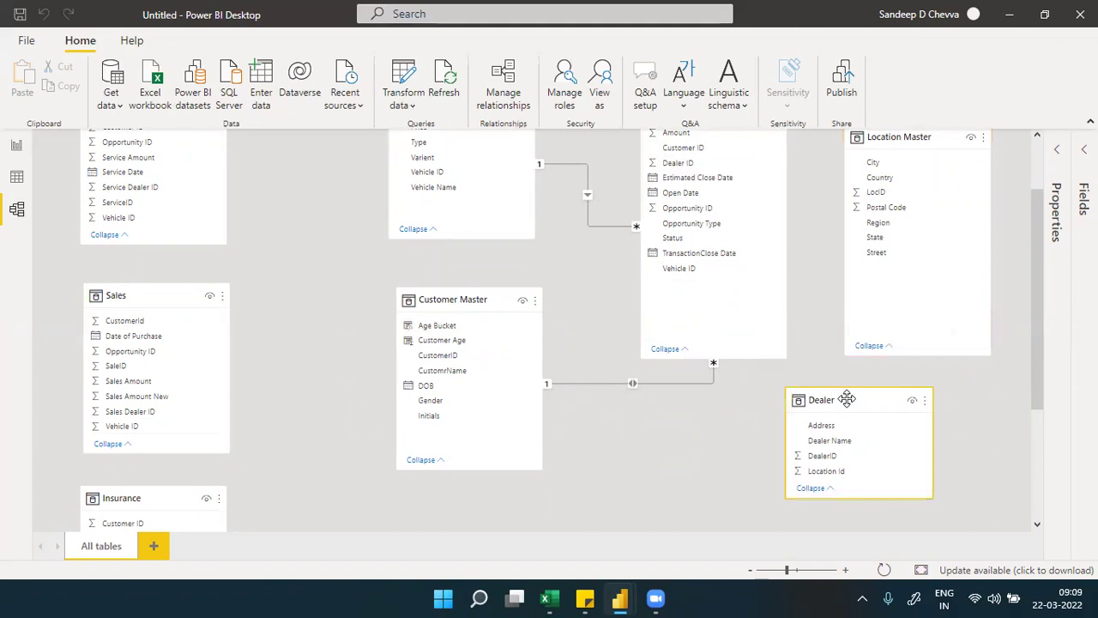
Create an active many-to-one relationship from Opportunity's Dealer ID to Dealer's DealerID with single cross filter direction.
left_click(522, 103)
left_click(292, 430)
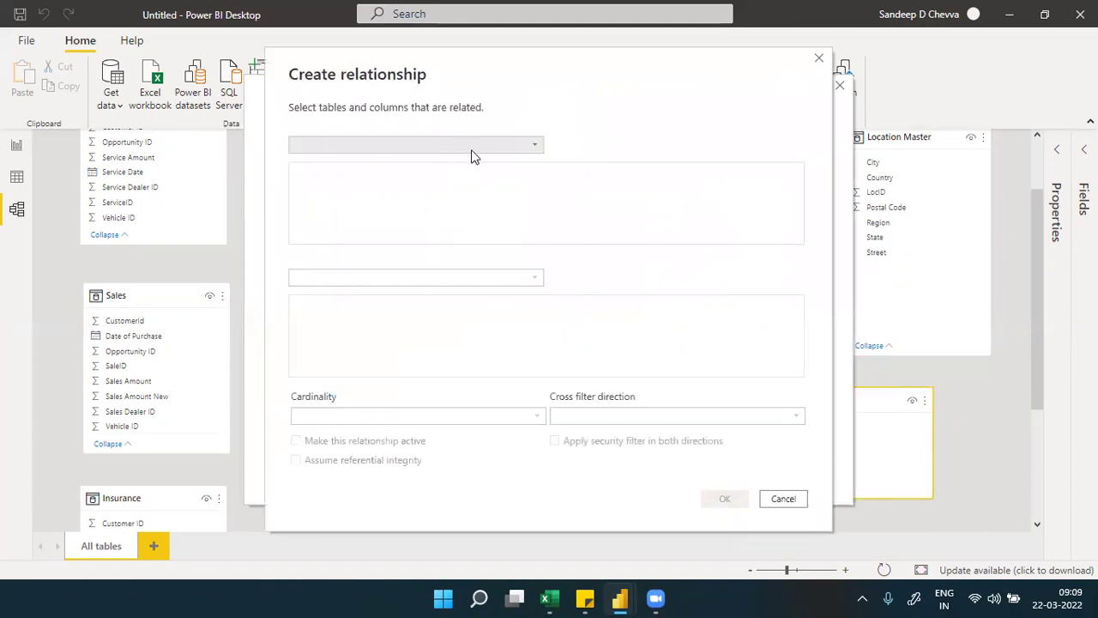
left_click(523, 144)
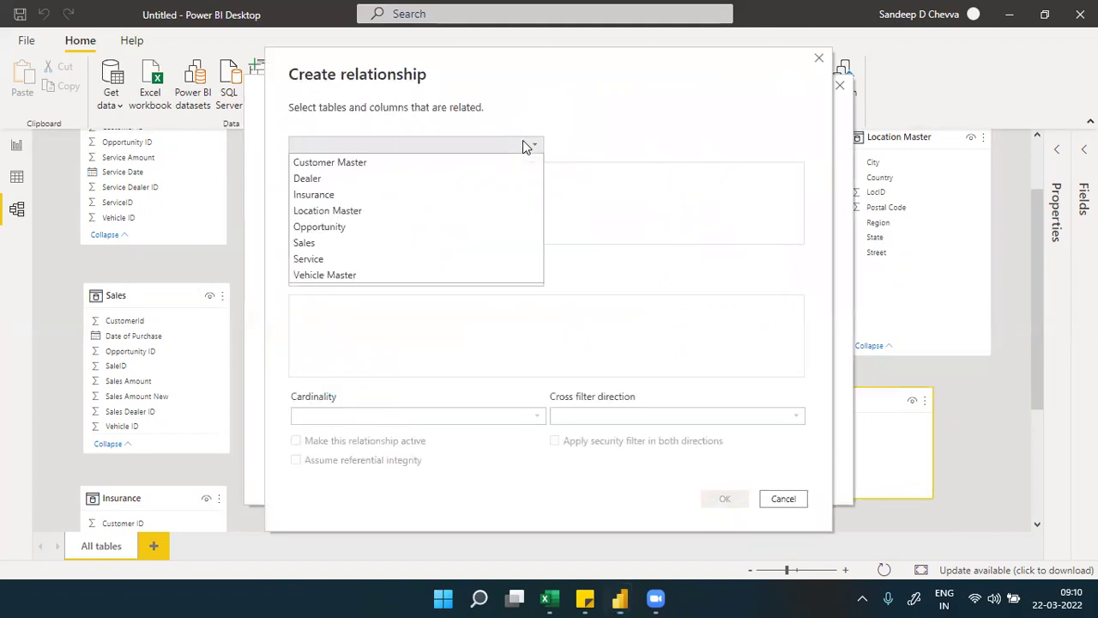
left_click(317, 227)
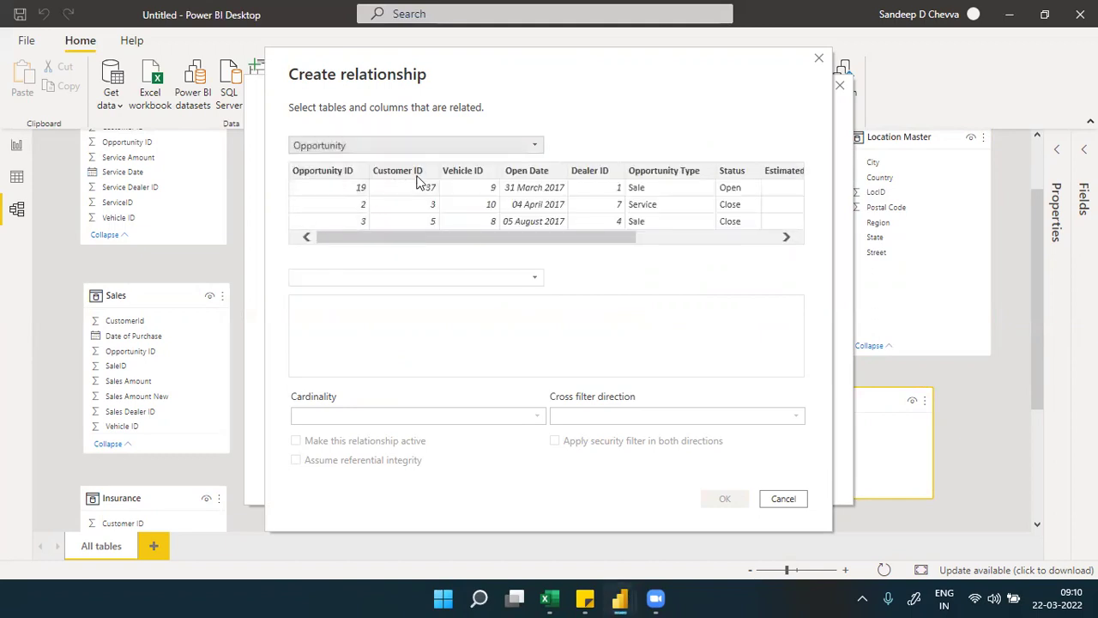
left_click(589, 171)
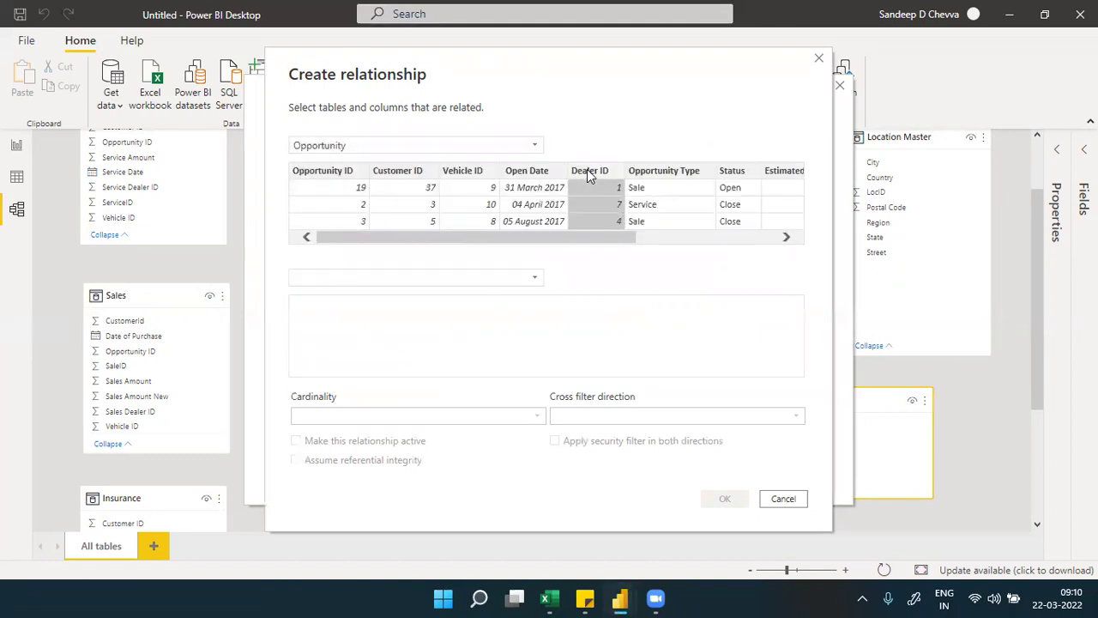
left_click(534, 279)
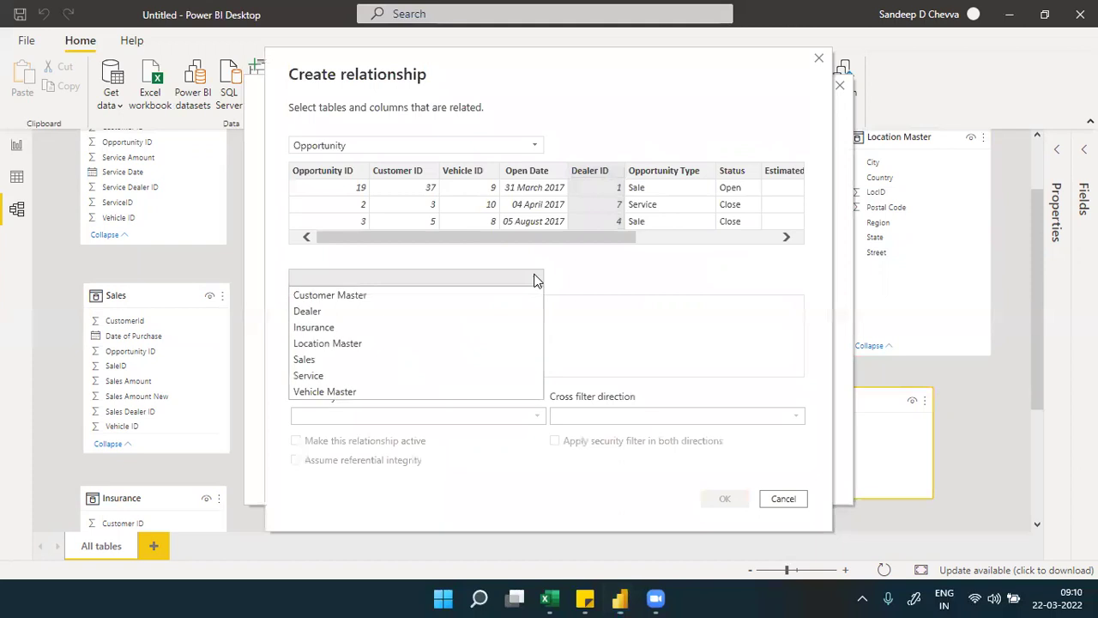
left_click(372, 311)
left_click(320, 305)
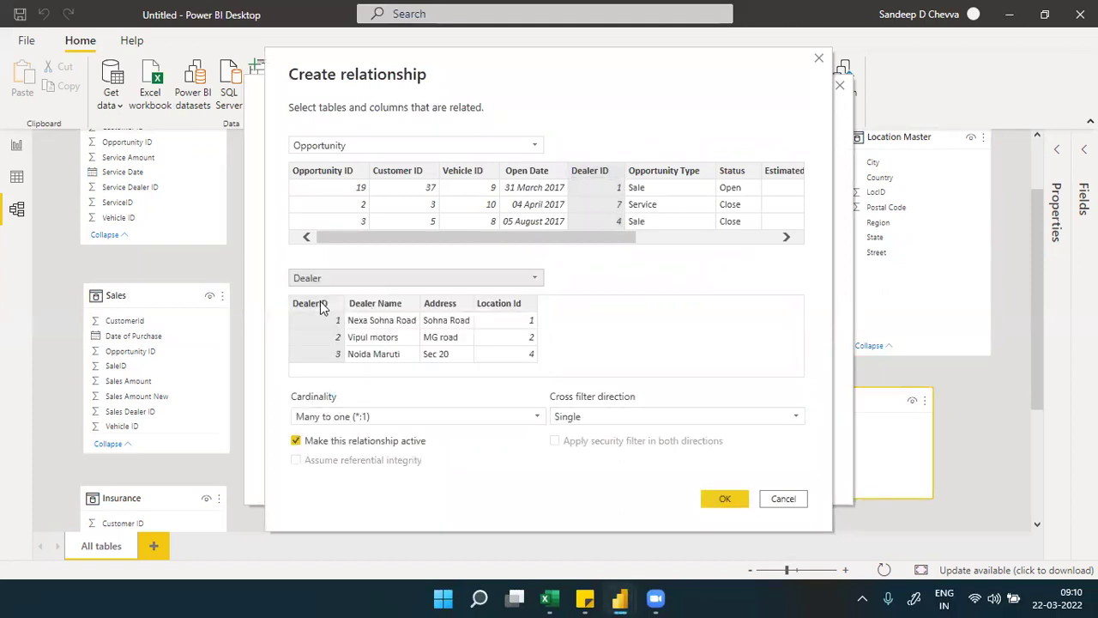
left_click(720, 501)
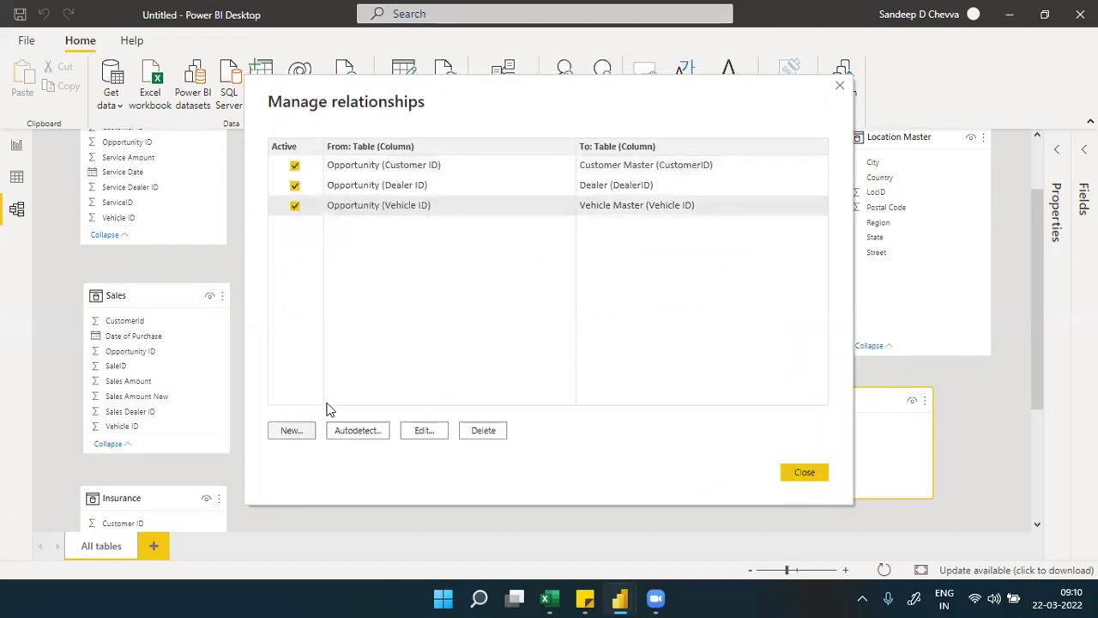
Create an active one-to-one relationship between Location Master's LocID and Dealer's Location Id with cross filtering in both directions, and finish managing relationships.
left_click(292, 430)
left_click(499, 144)
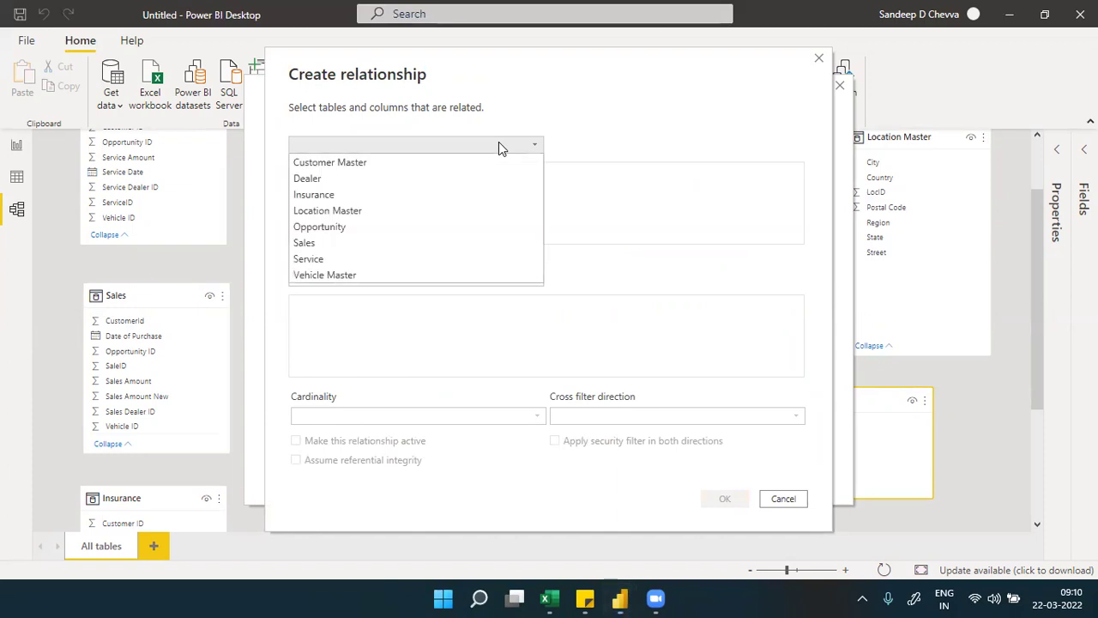
left_click(338, 211)
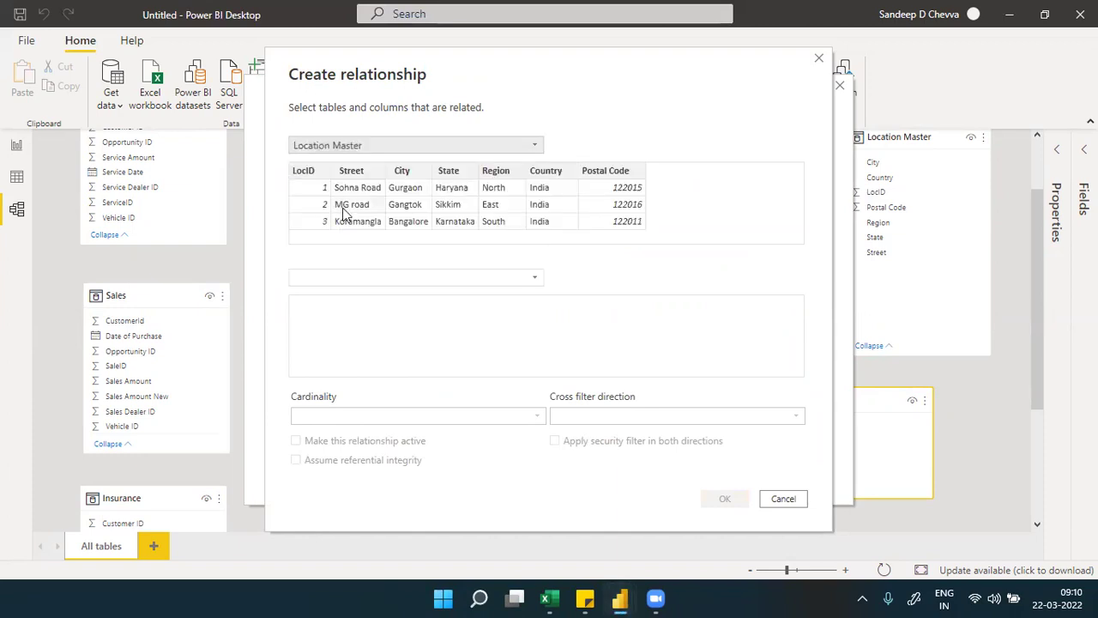
left_click(310, 180)
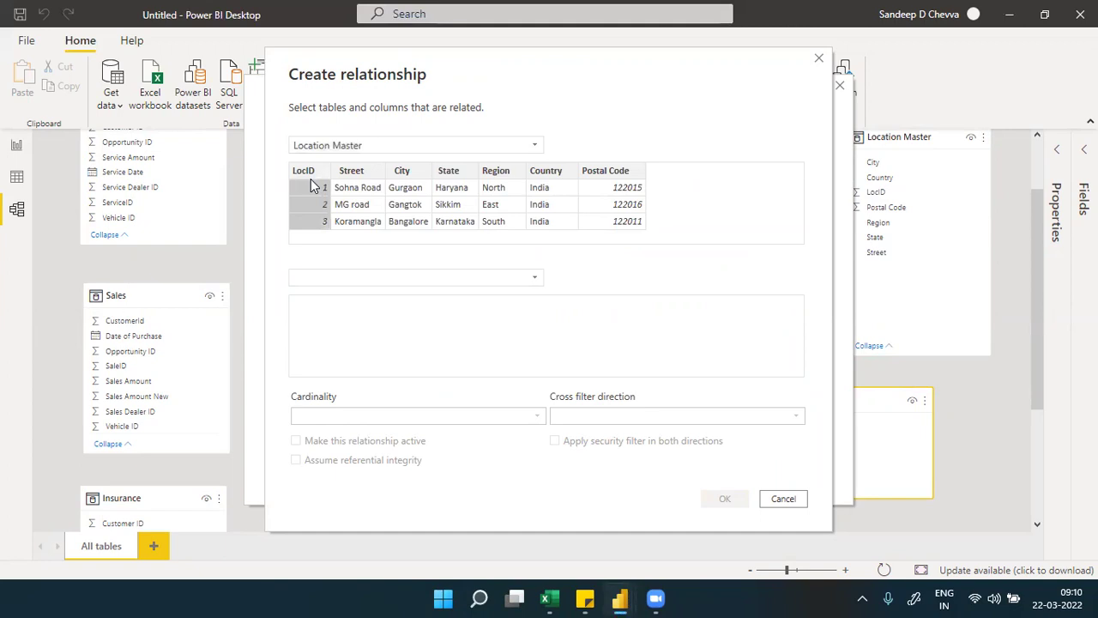
left_click(357, 278)
left_click(314, 327)
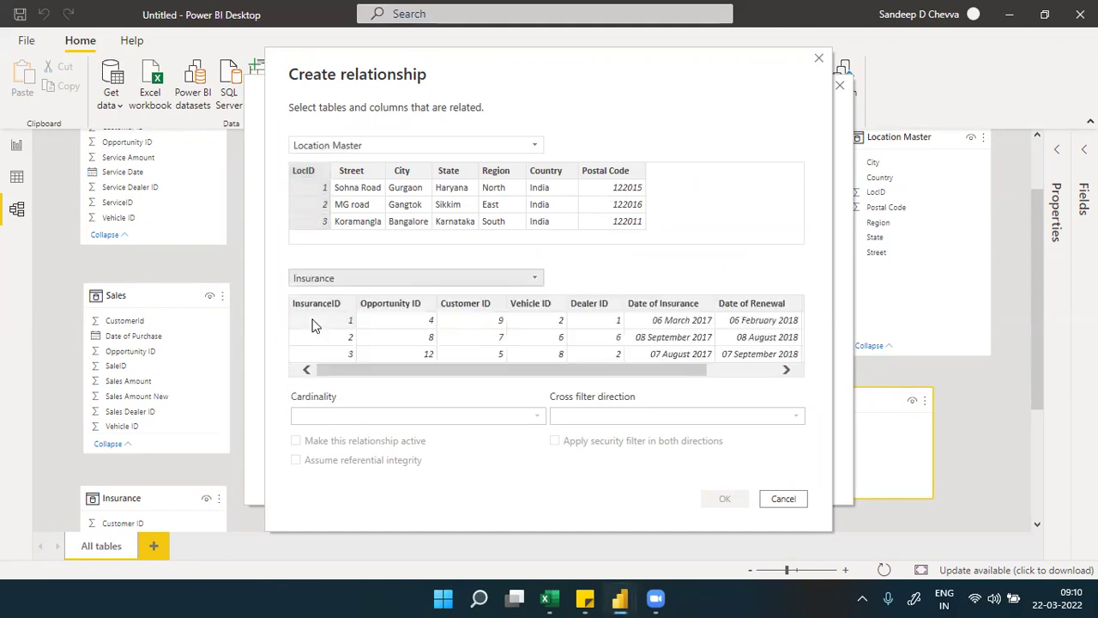
left_click(357, 282)
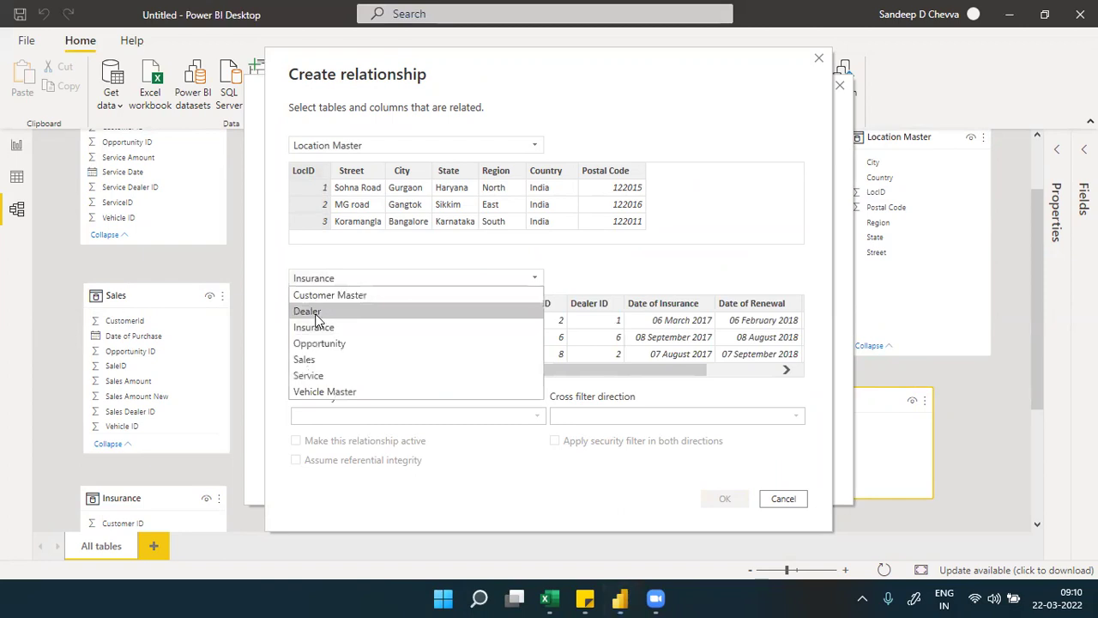
left_click(319, 312)
left_click(513, 310)
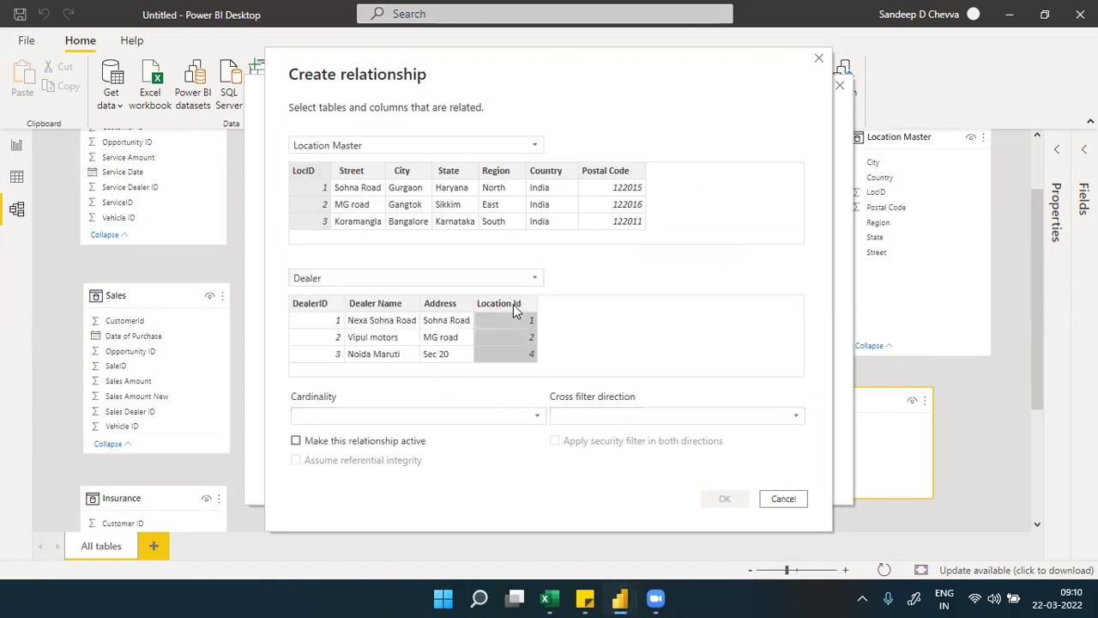
left_click(302, 181)
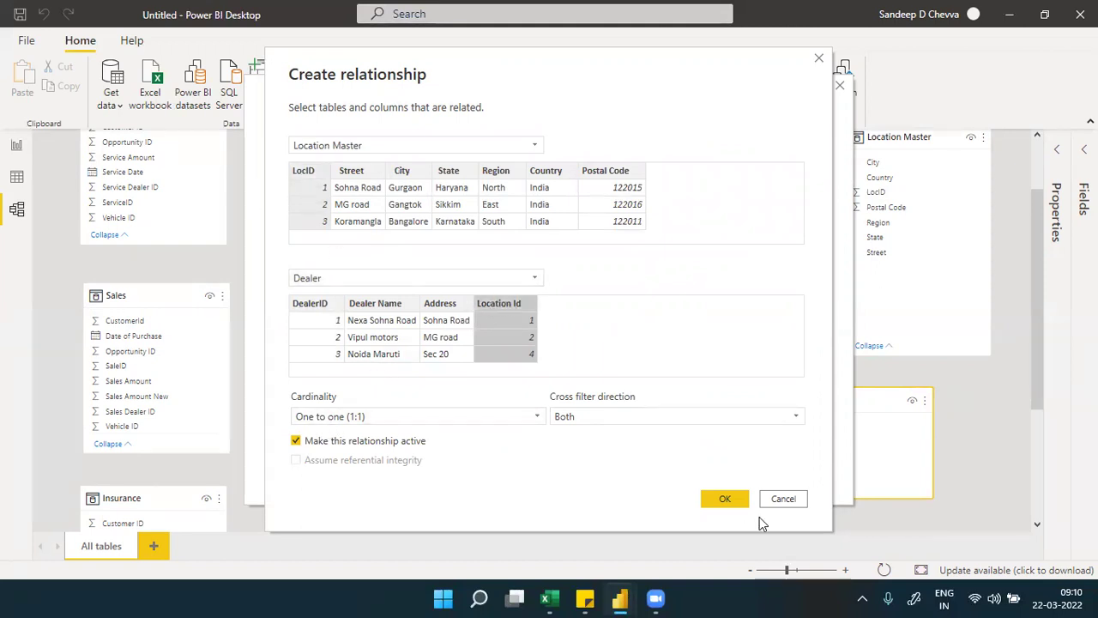
left_click(716, 497)
left_click(803, 473)
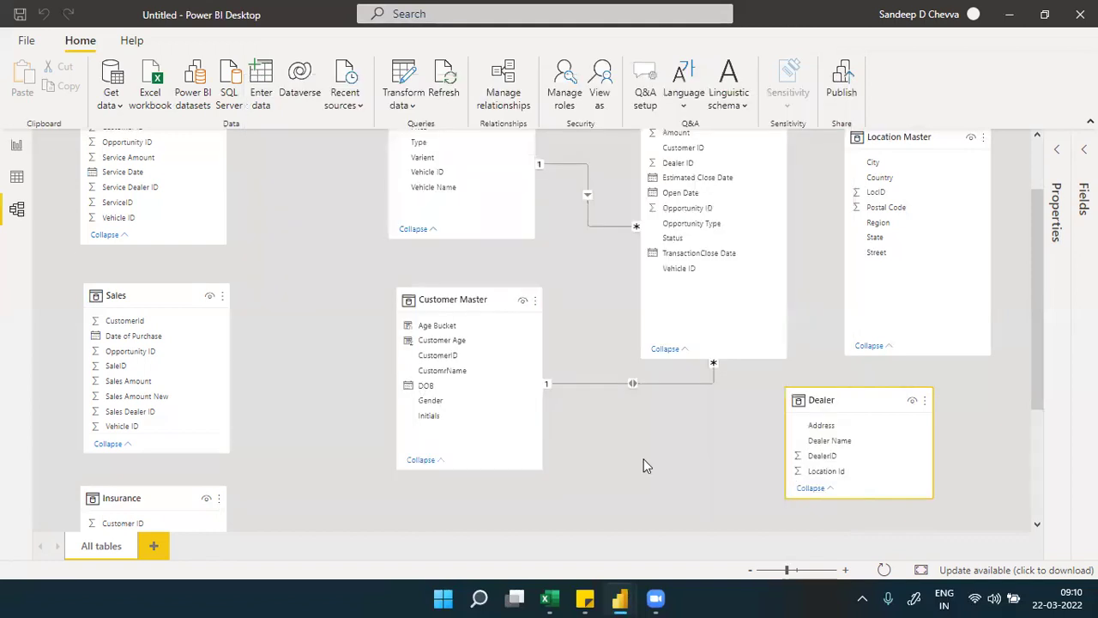